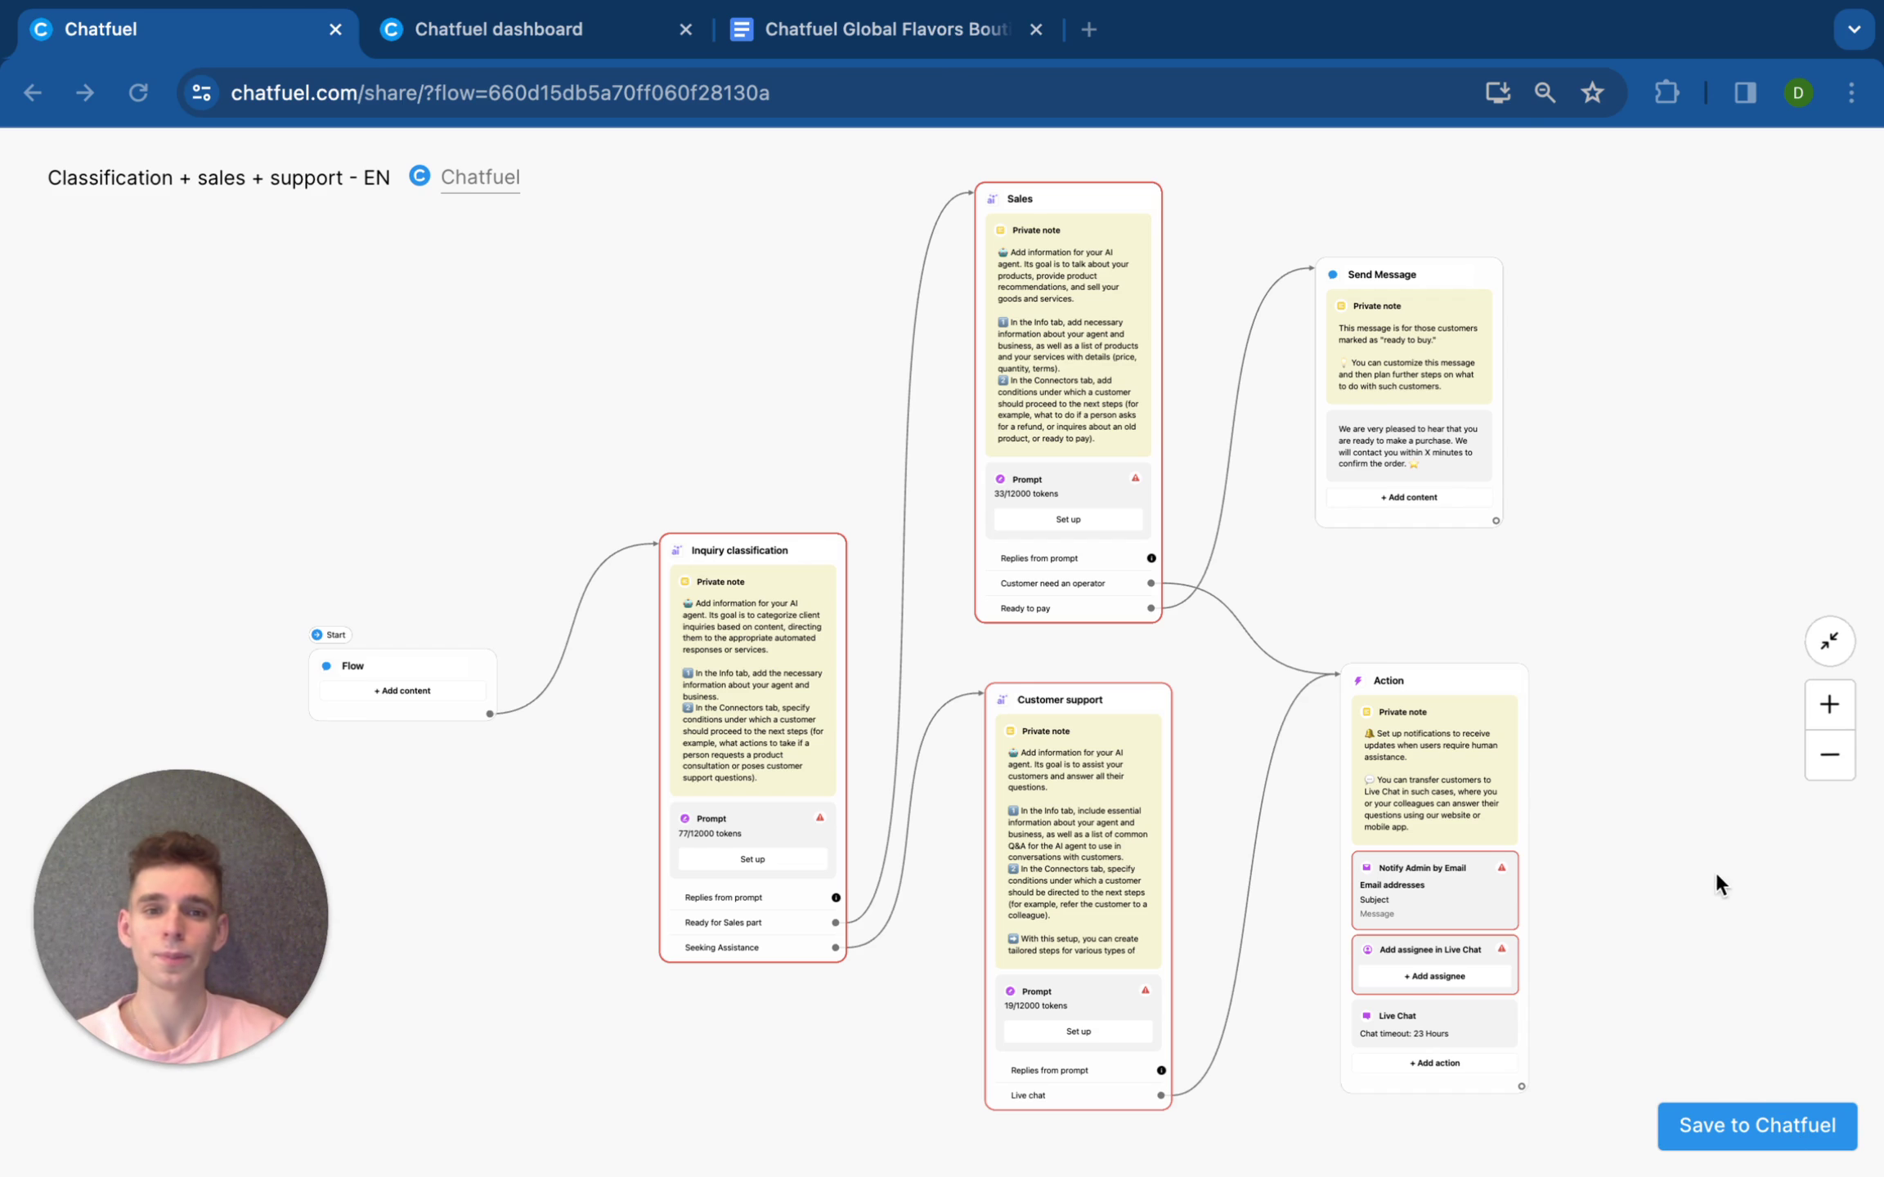
# Step: Switch to the flow in the Chatfuel dashboard and zoom in on the Inquiry classification block
pyautogui.click(458, 30)
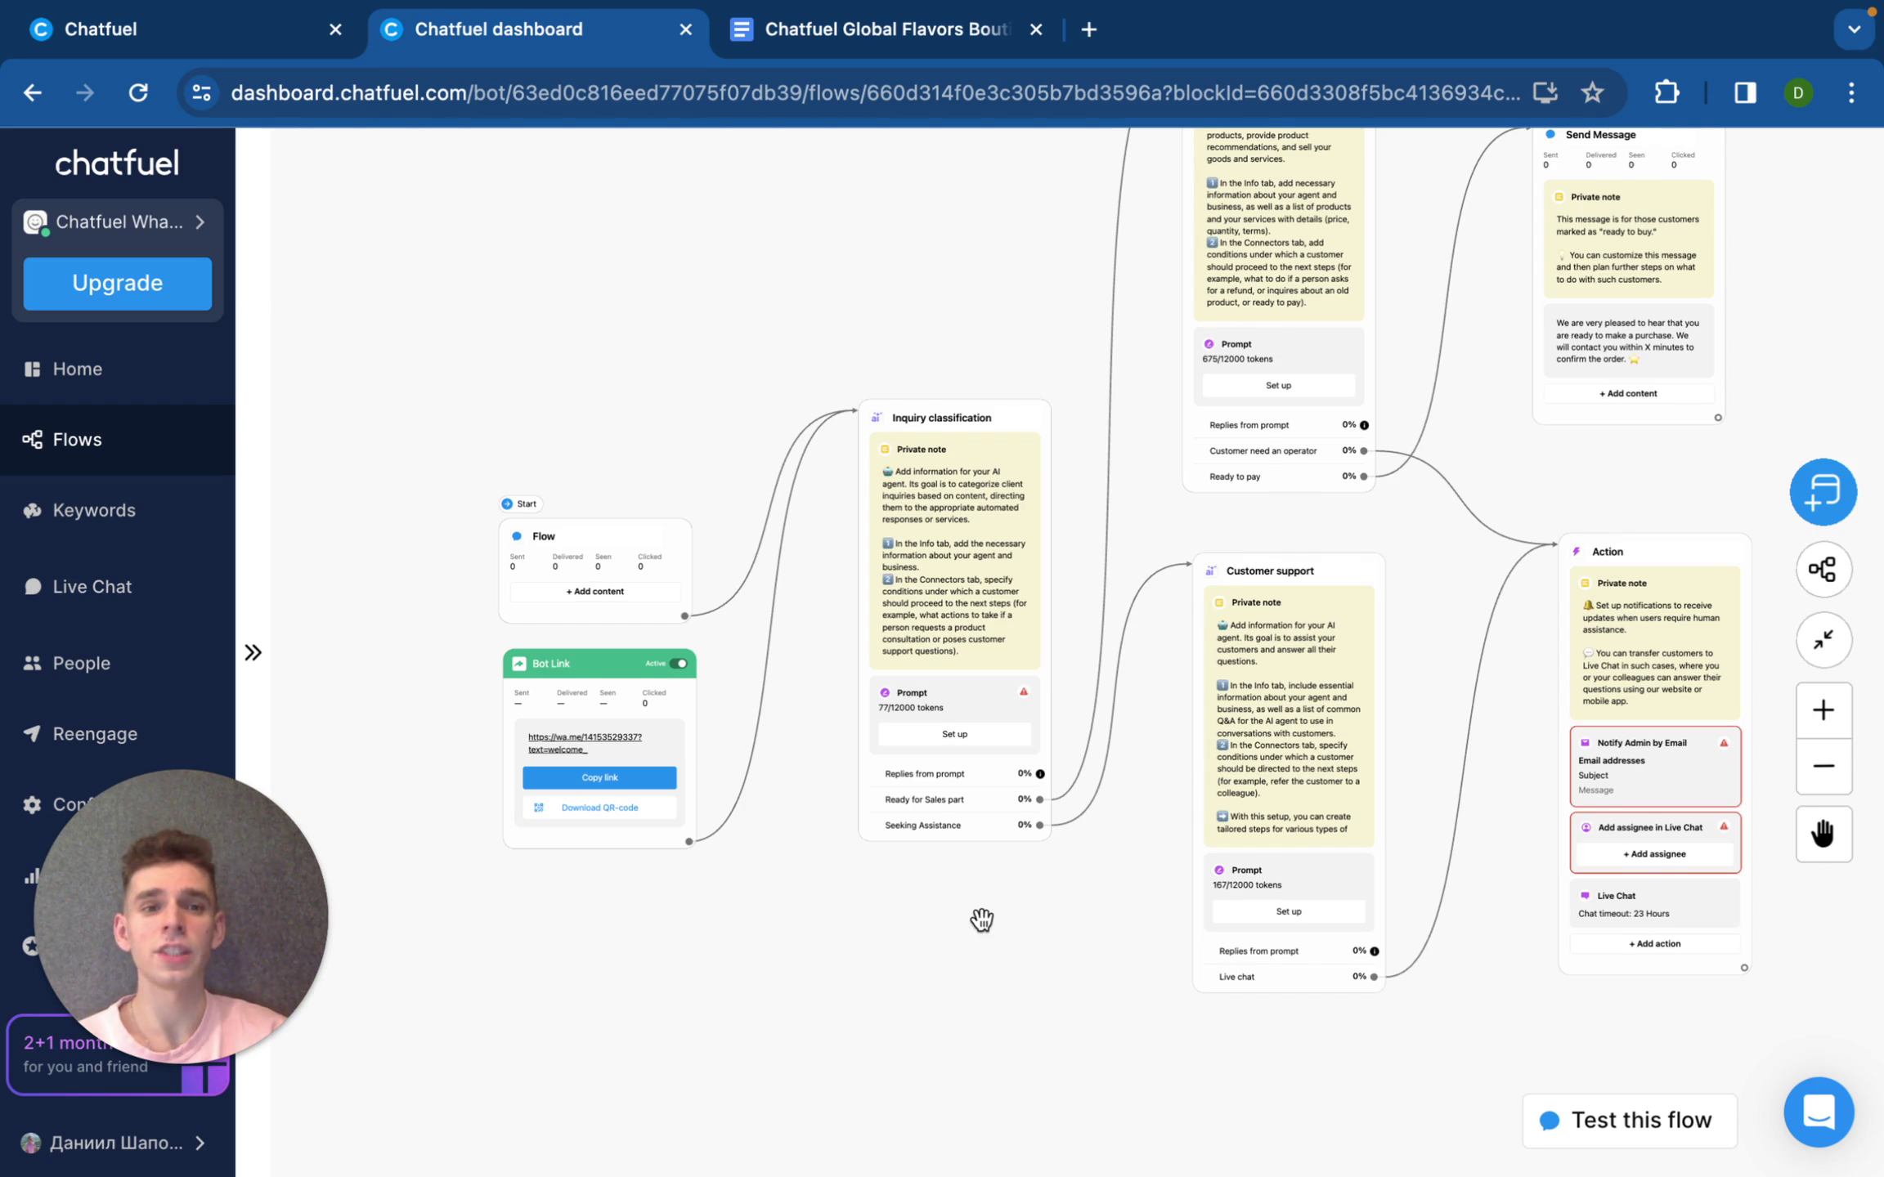
pyautogui.click(979, 497)
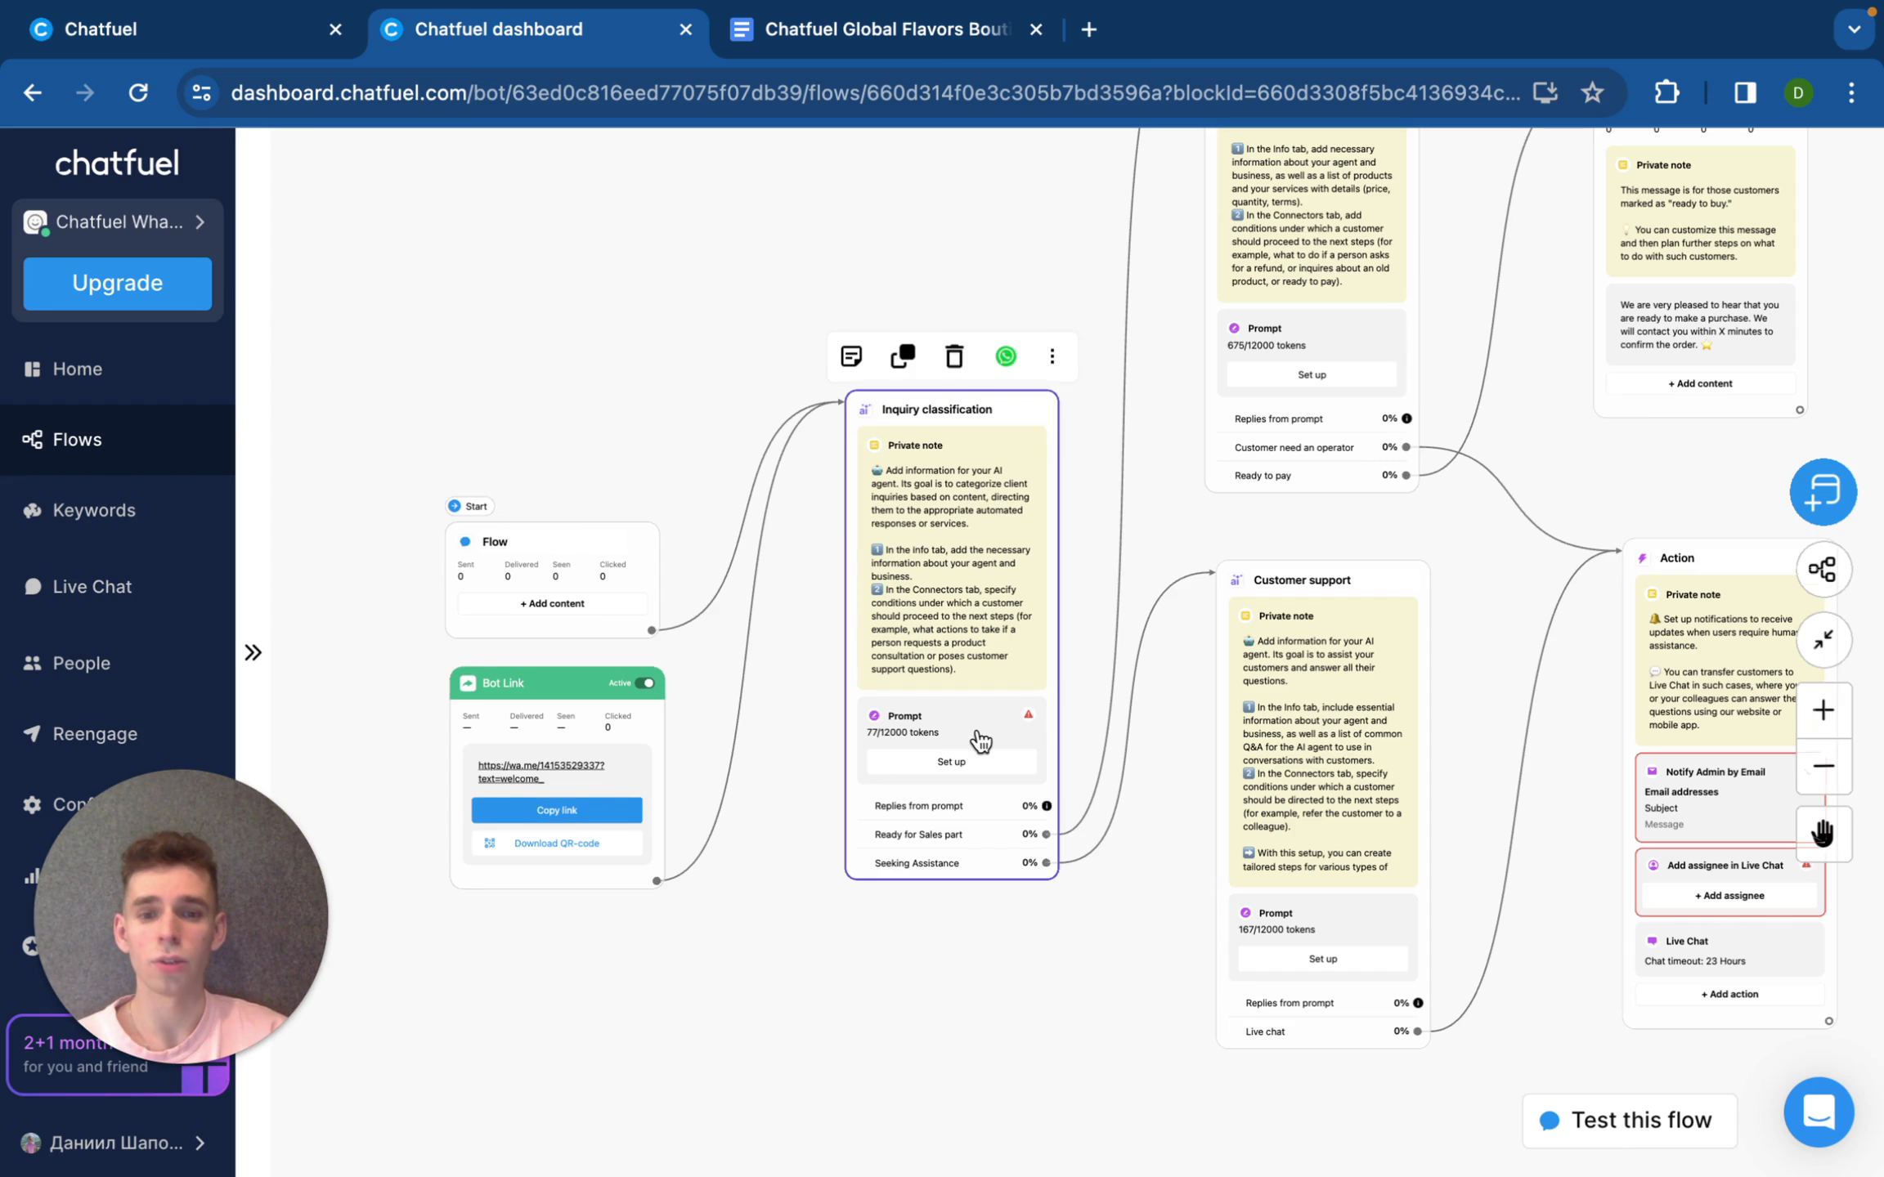
pyautogui.scroll(3, 981, 736)
pyautogui.click(958, 282)
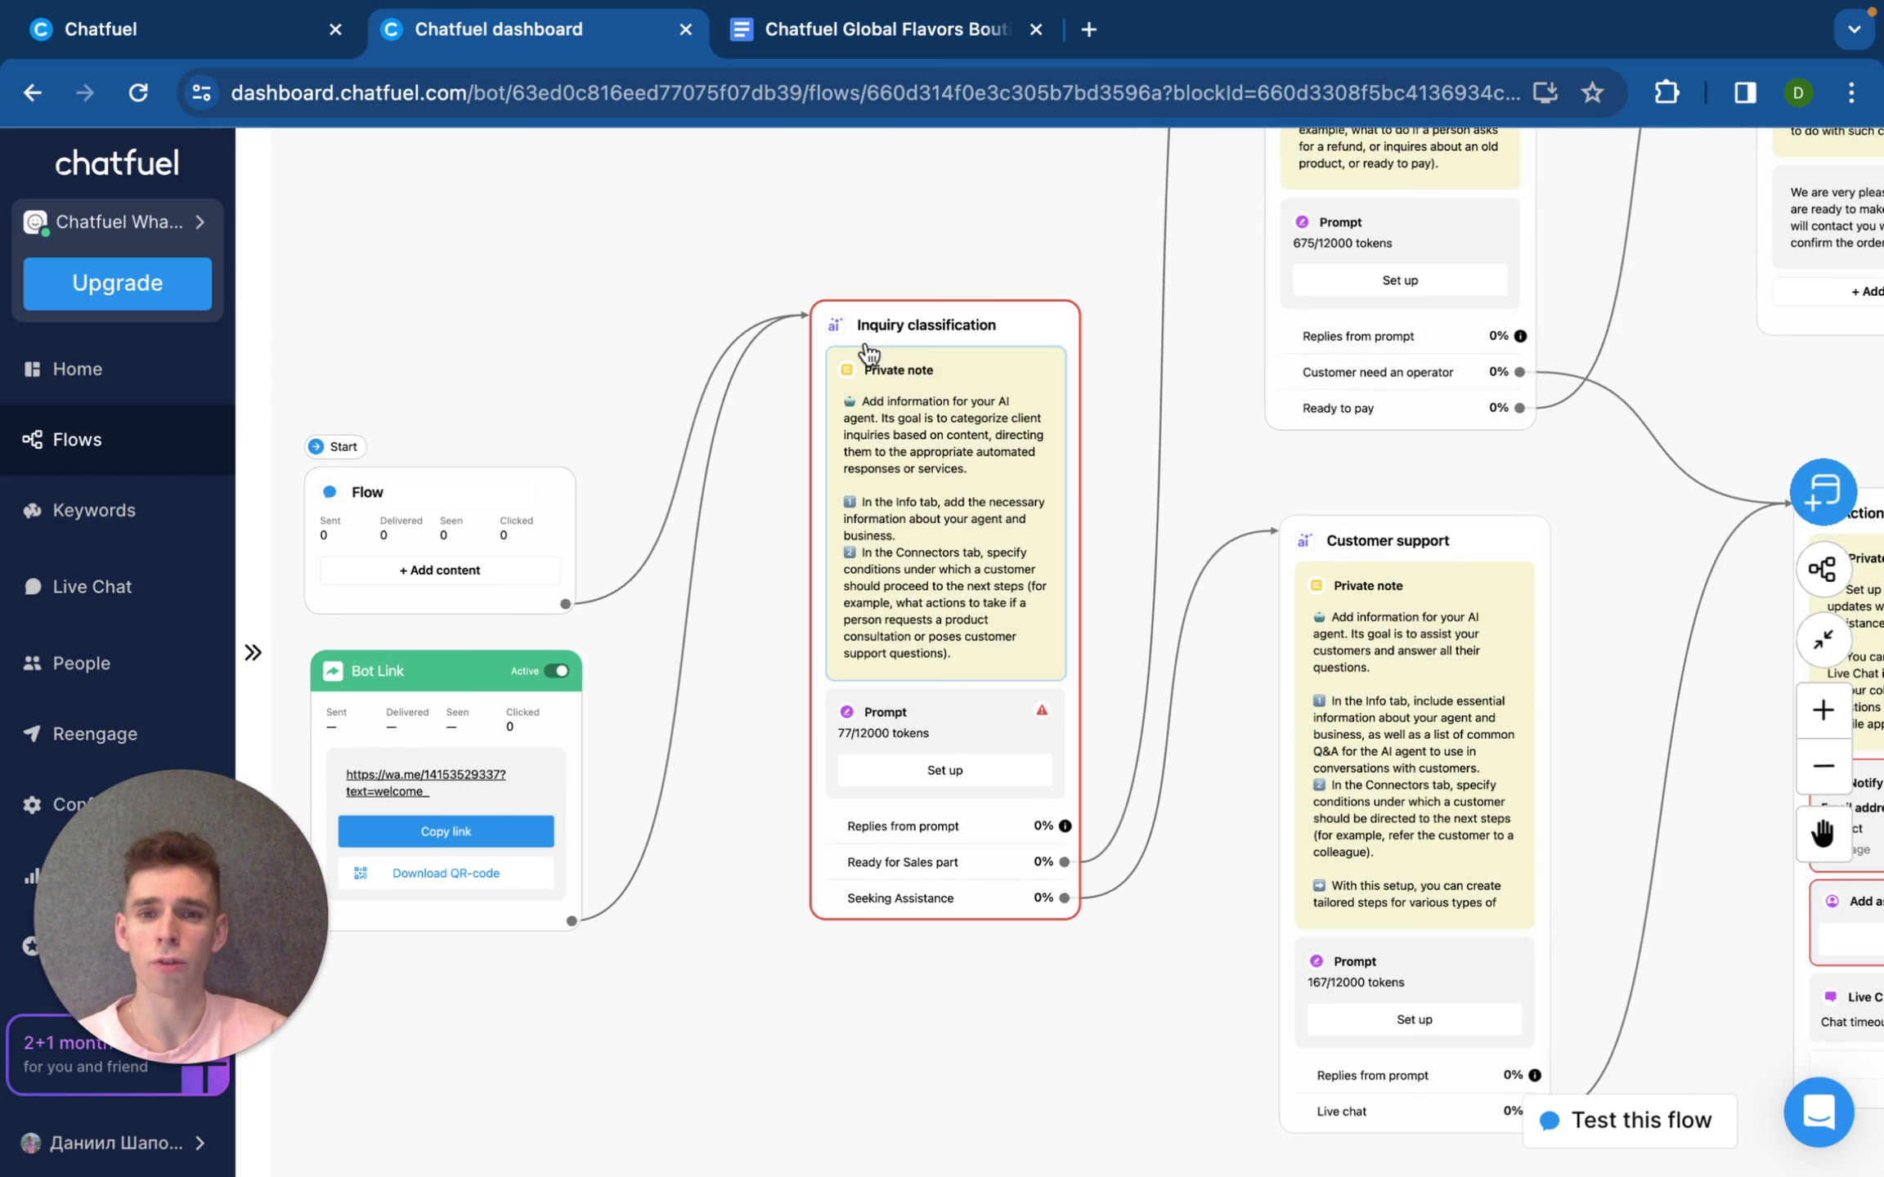
pyautogui.scroll(1, 968, 652)
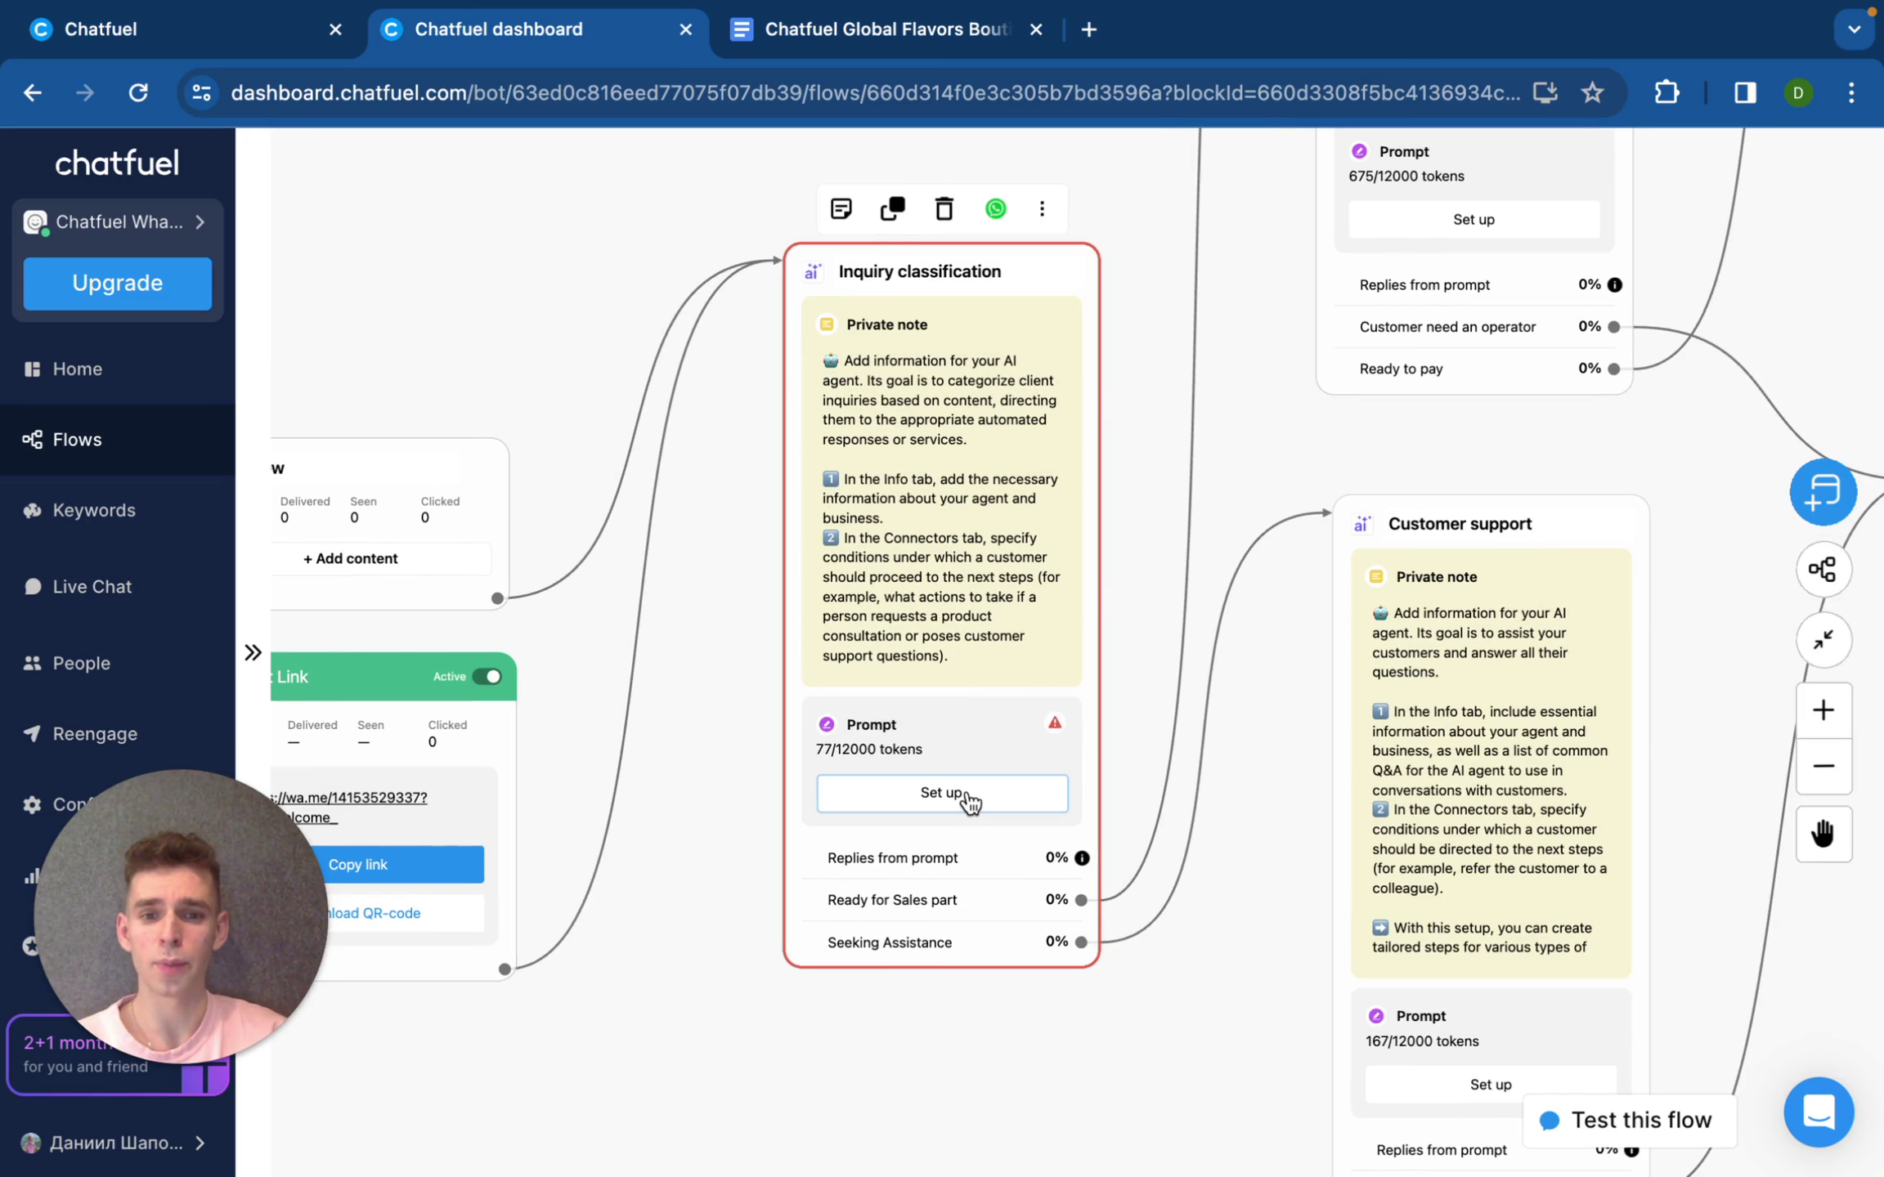
# Step: Open the Inquiry classification AI settings, enter the assistant's name and set the language to English
pyautogui.click(970, 801)
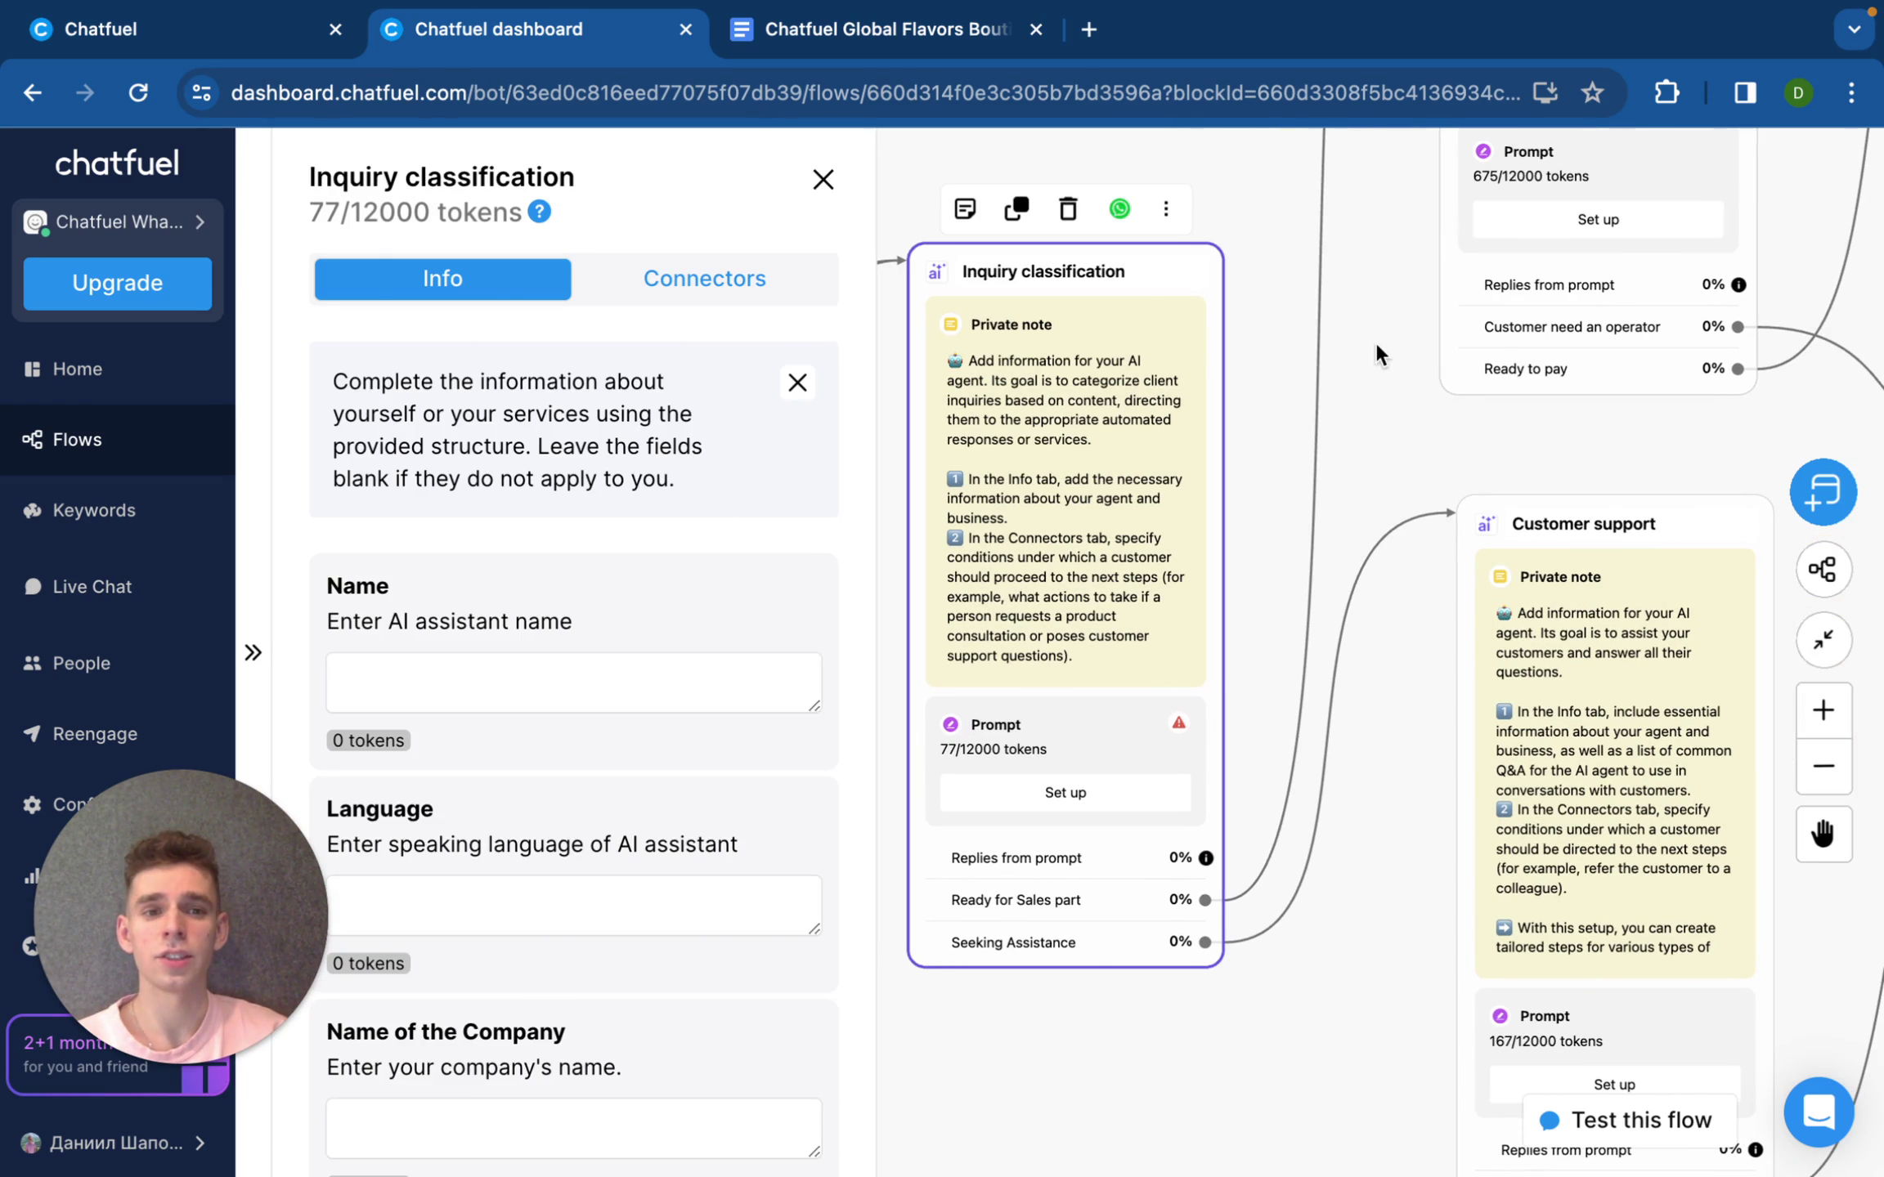
pyautogui.scroll(-1, 667, 762)
pyautogui.scroll(-1, 608, 665)
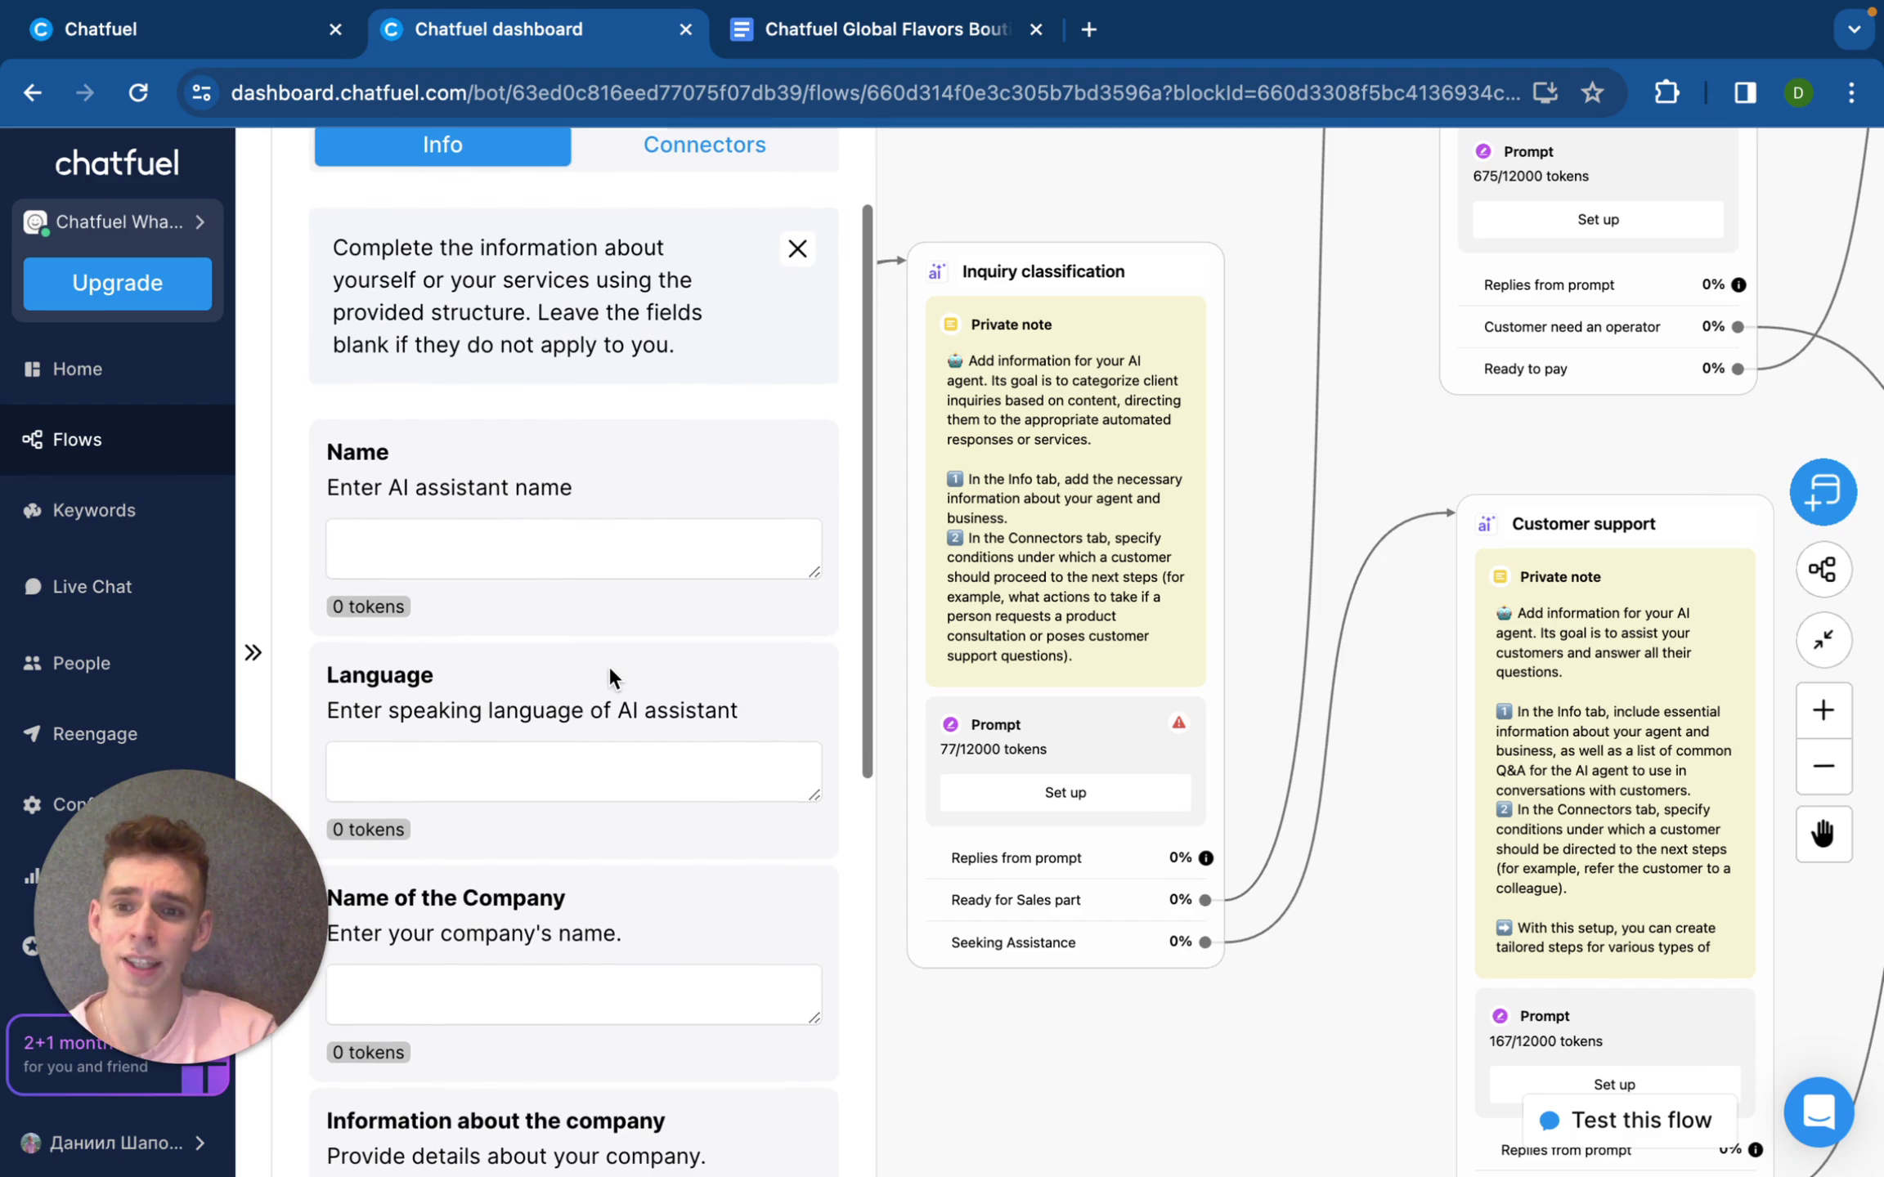
pyautogui.click(625, 543)
pyautogui.write('Dani')
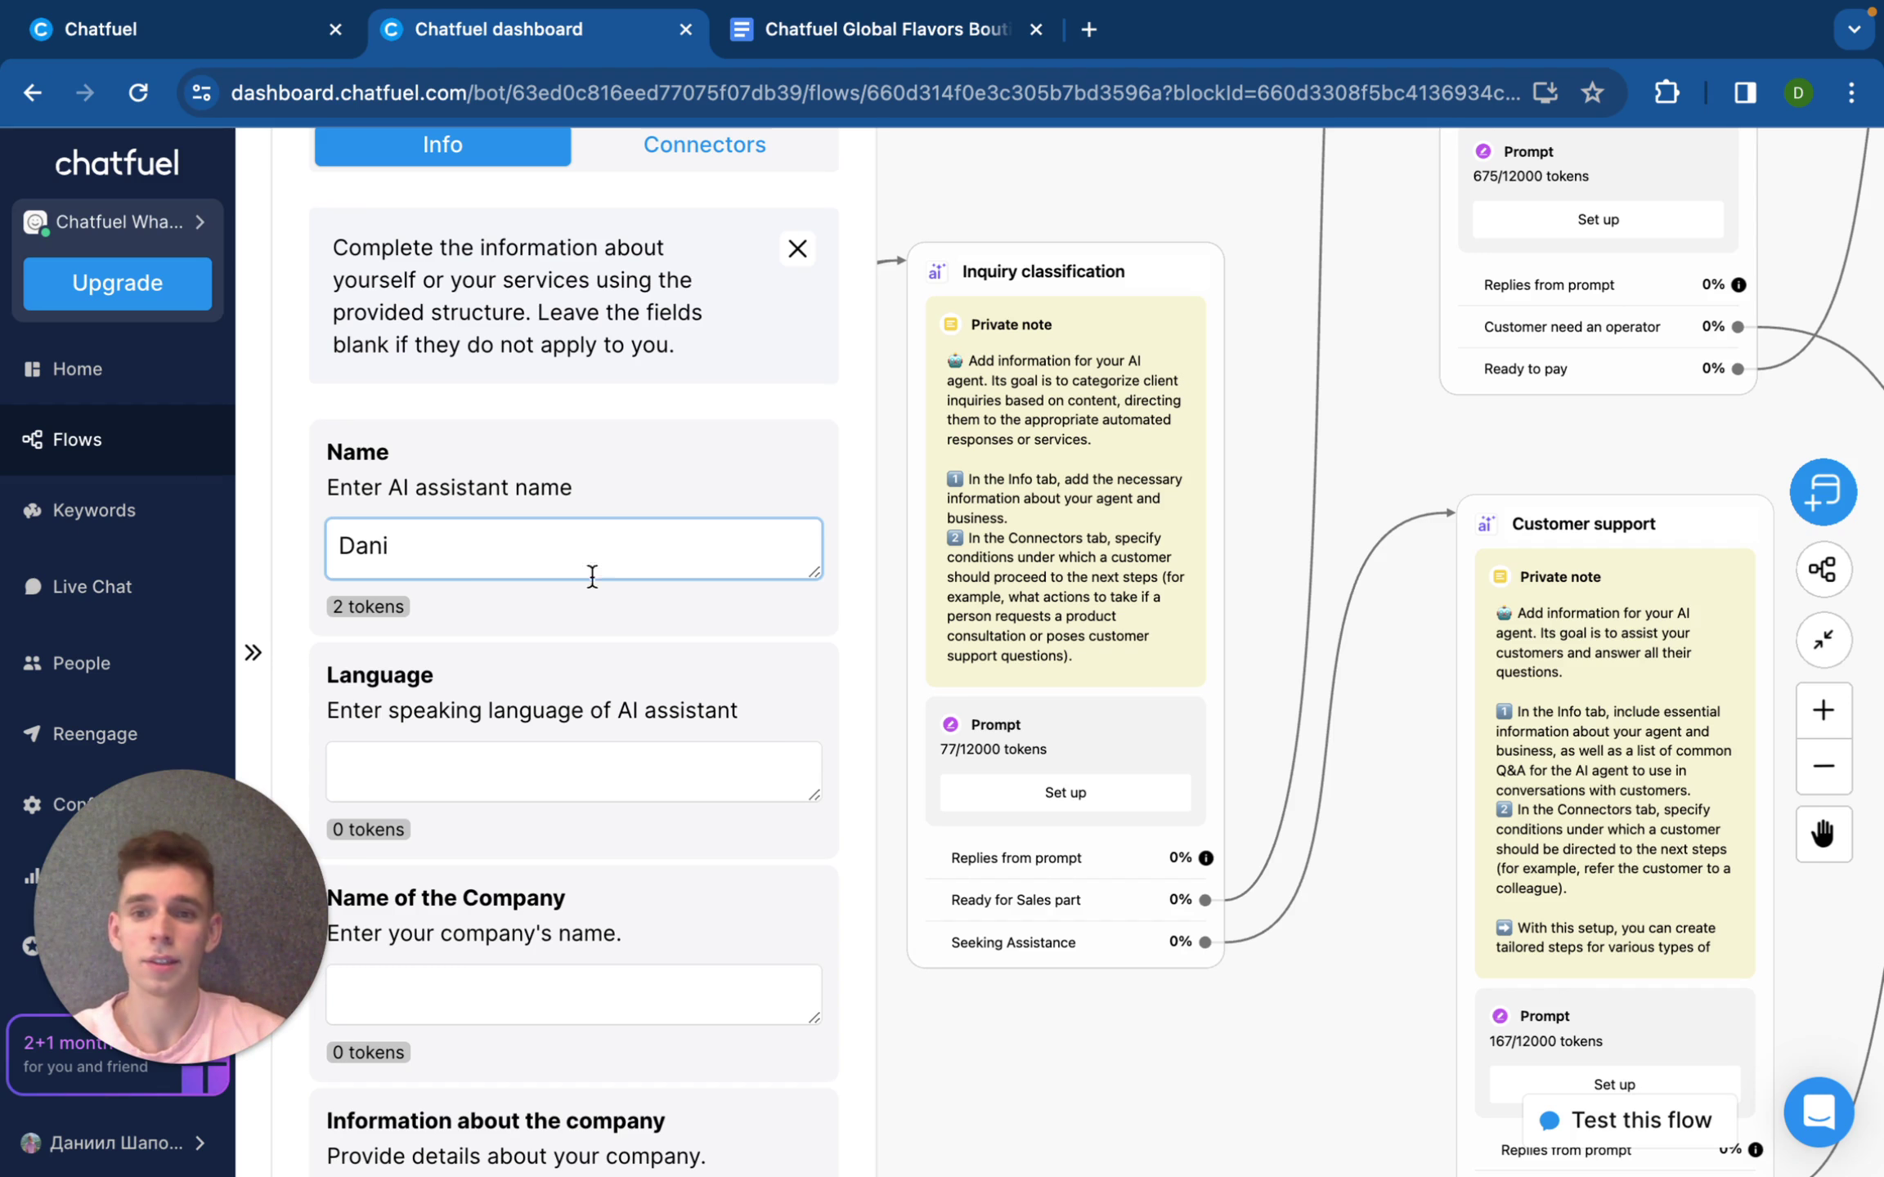
pyautogui.scroll(-1, 589, 589)
pyautogui.moveTo(341, 445); pyautogui.dragTo(582, 455)
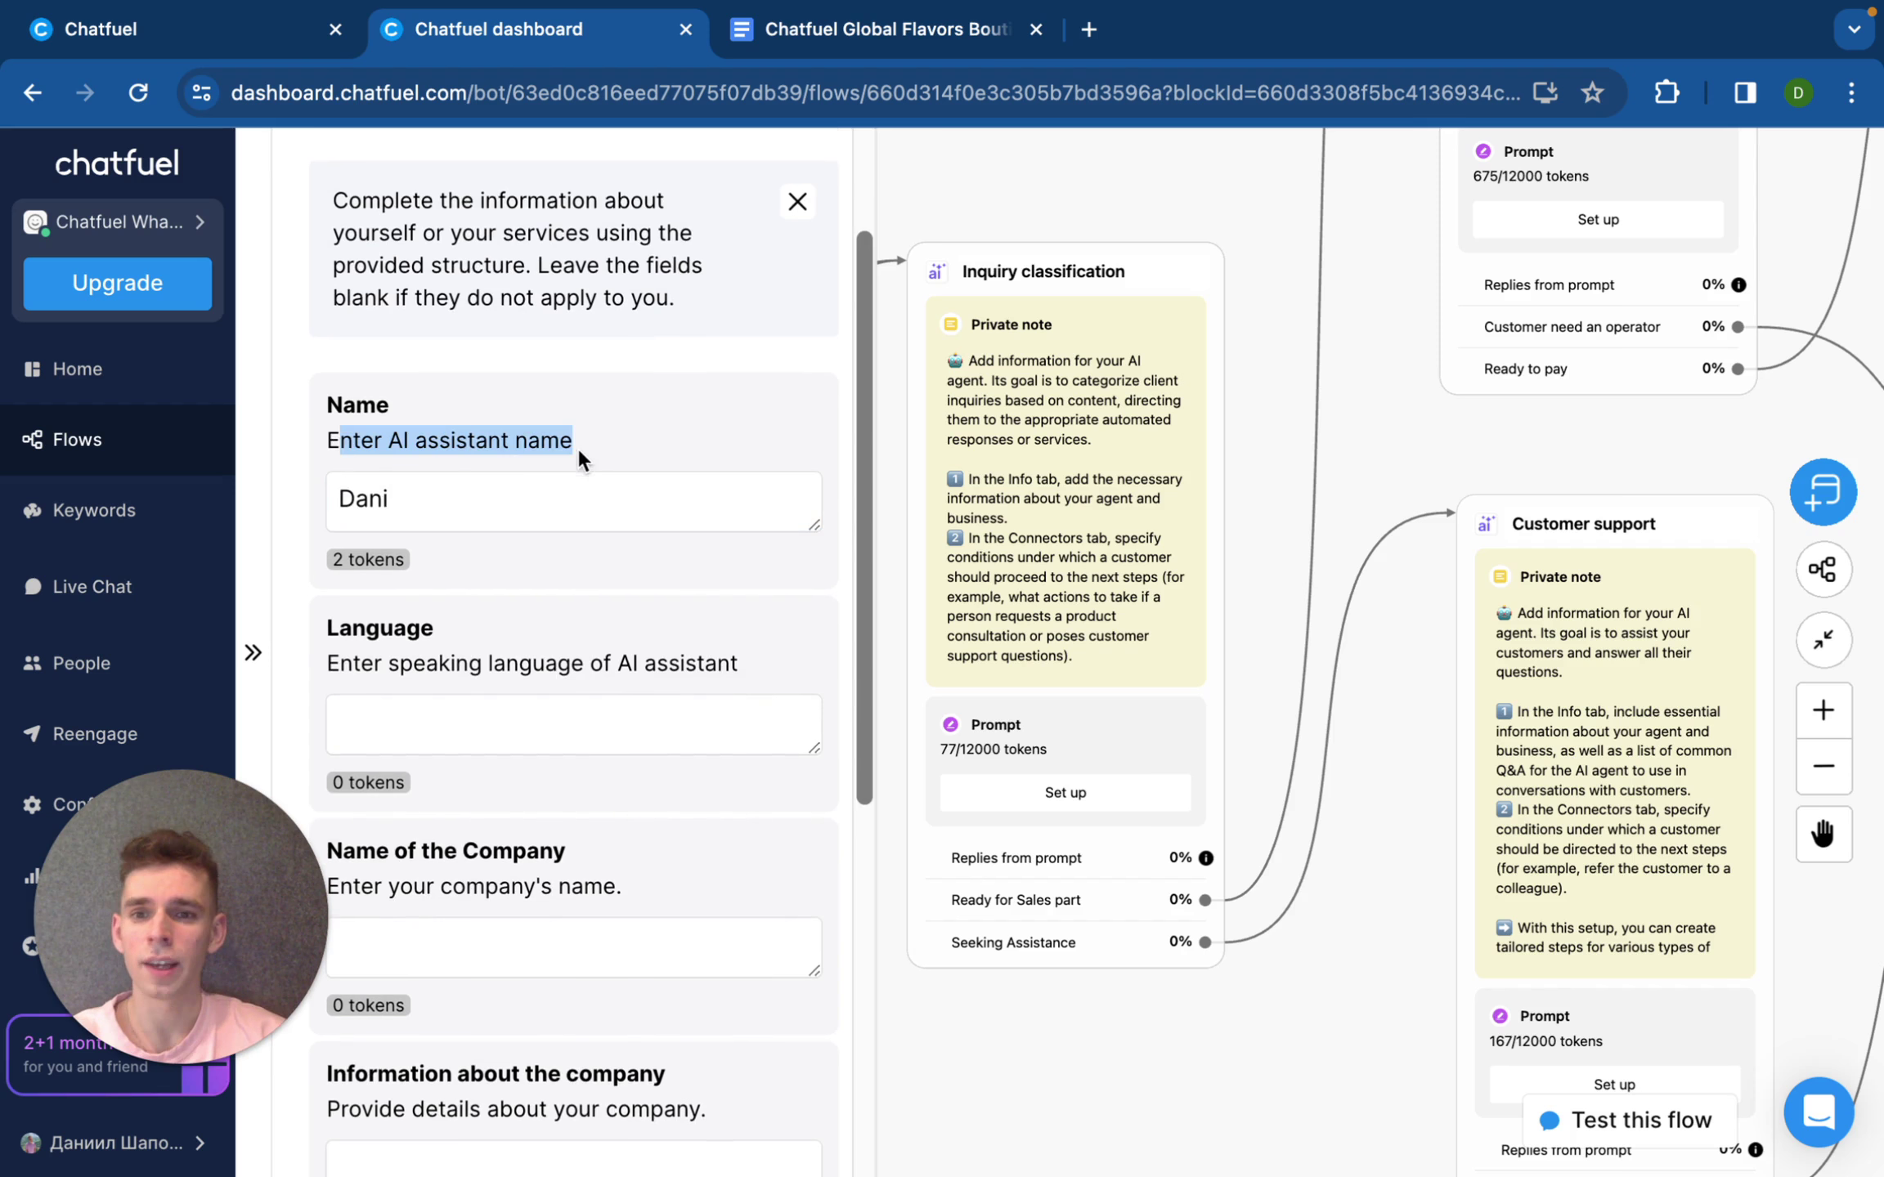
pyautogui.click(512, 732)
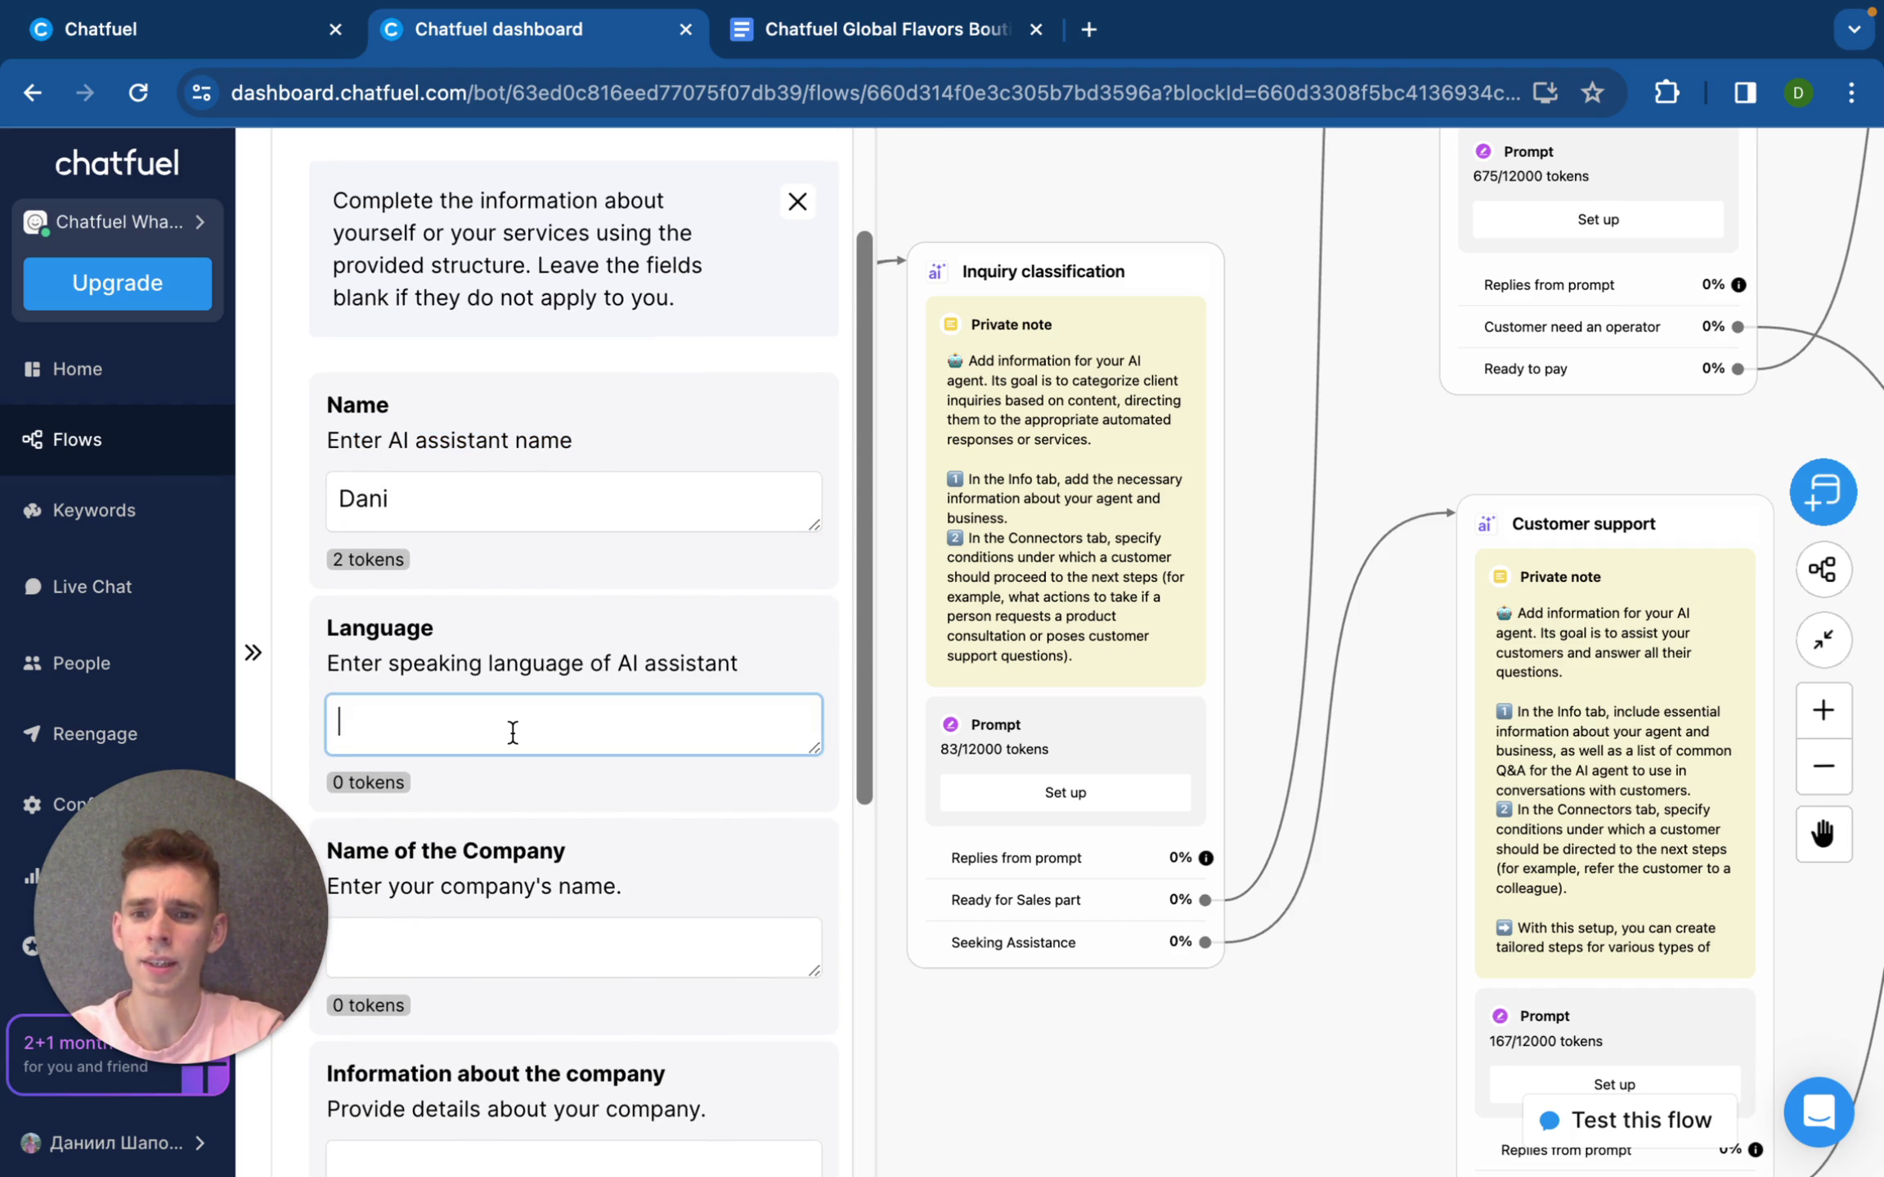
pyautogui.write('Engl')
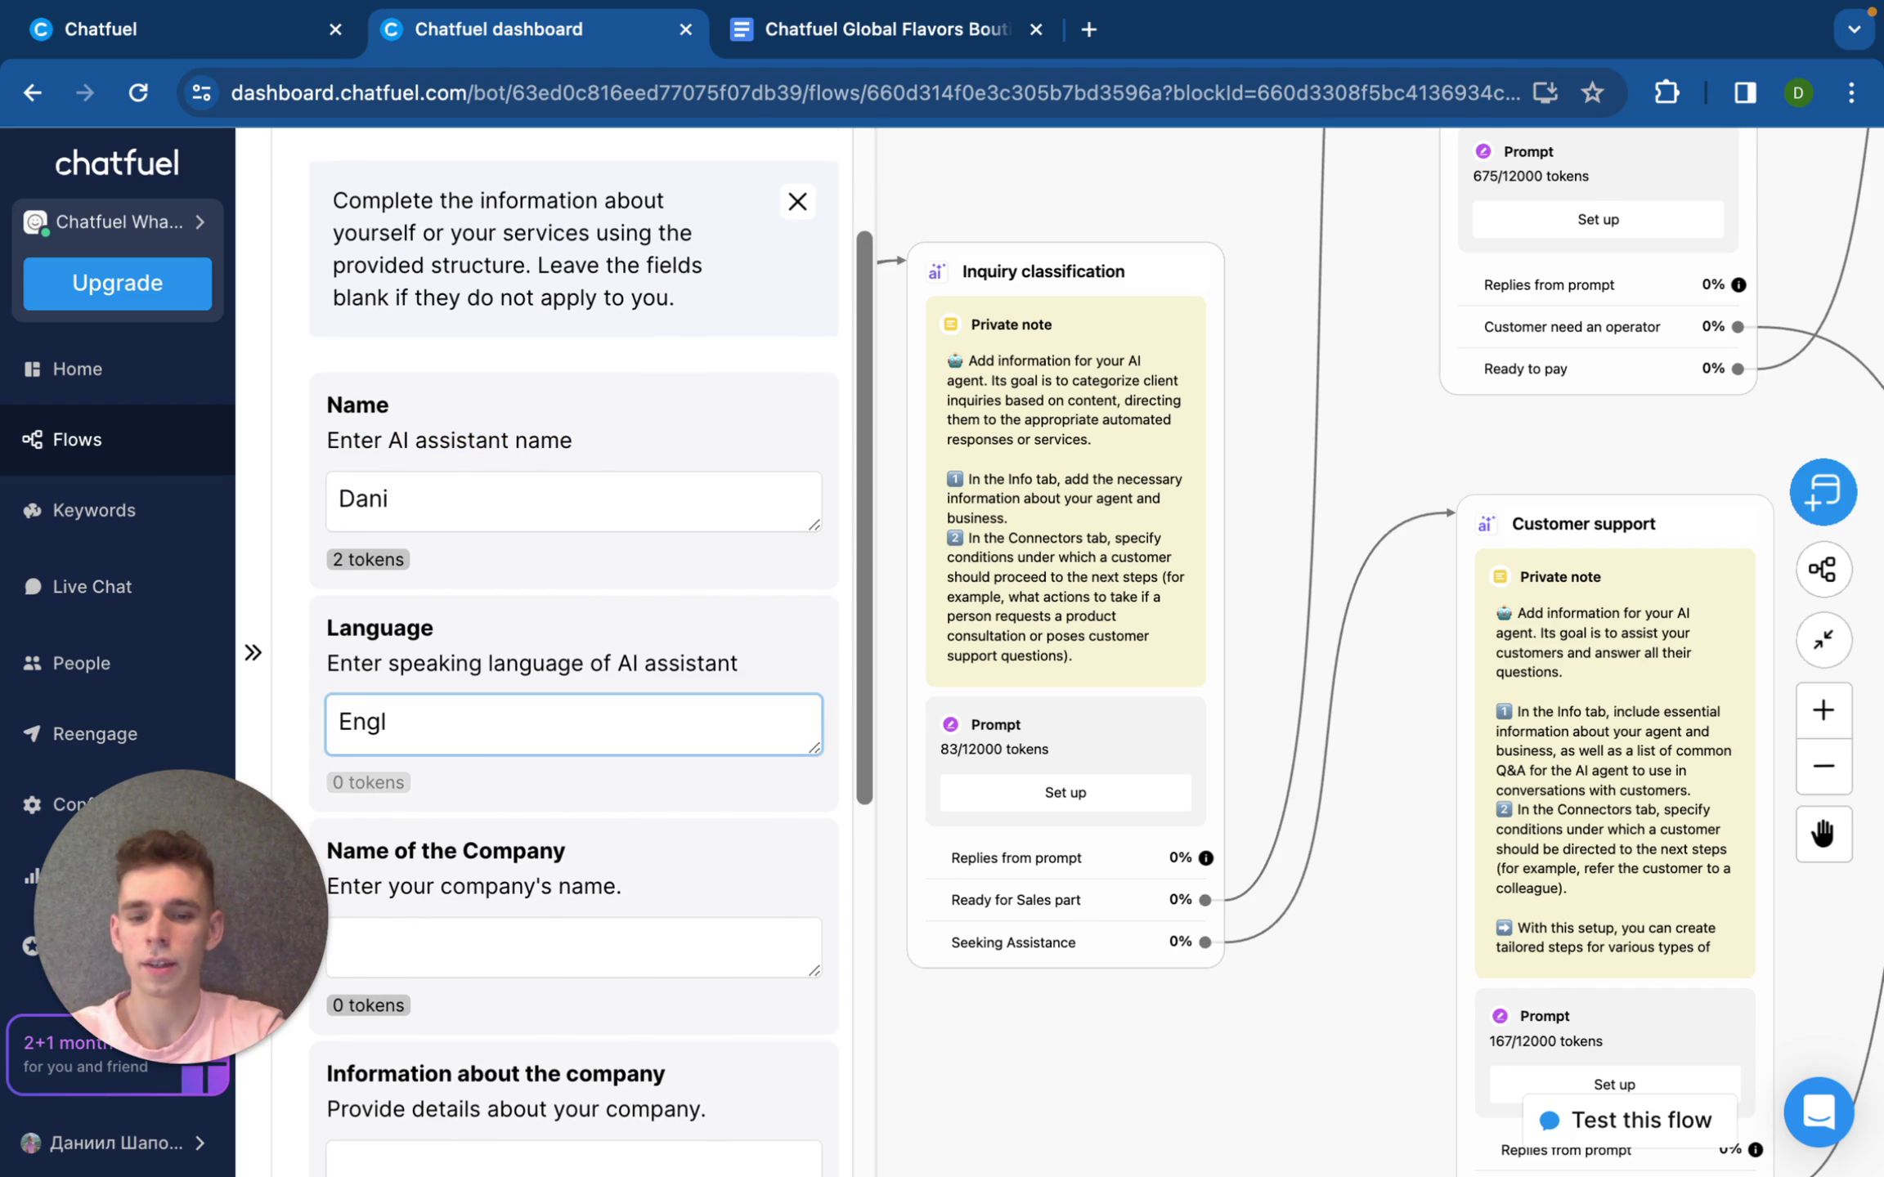
pyautogui.write('ish')
pyautogui.scroll(-2, 521, 739)
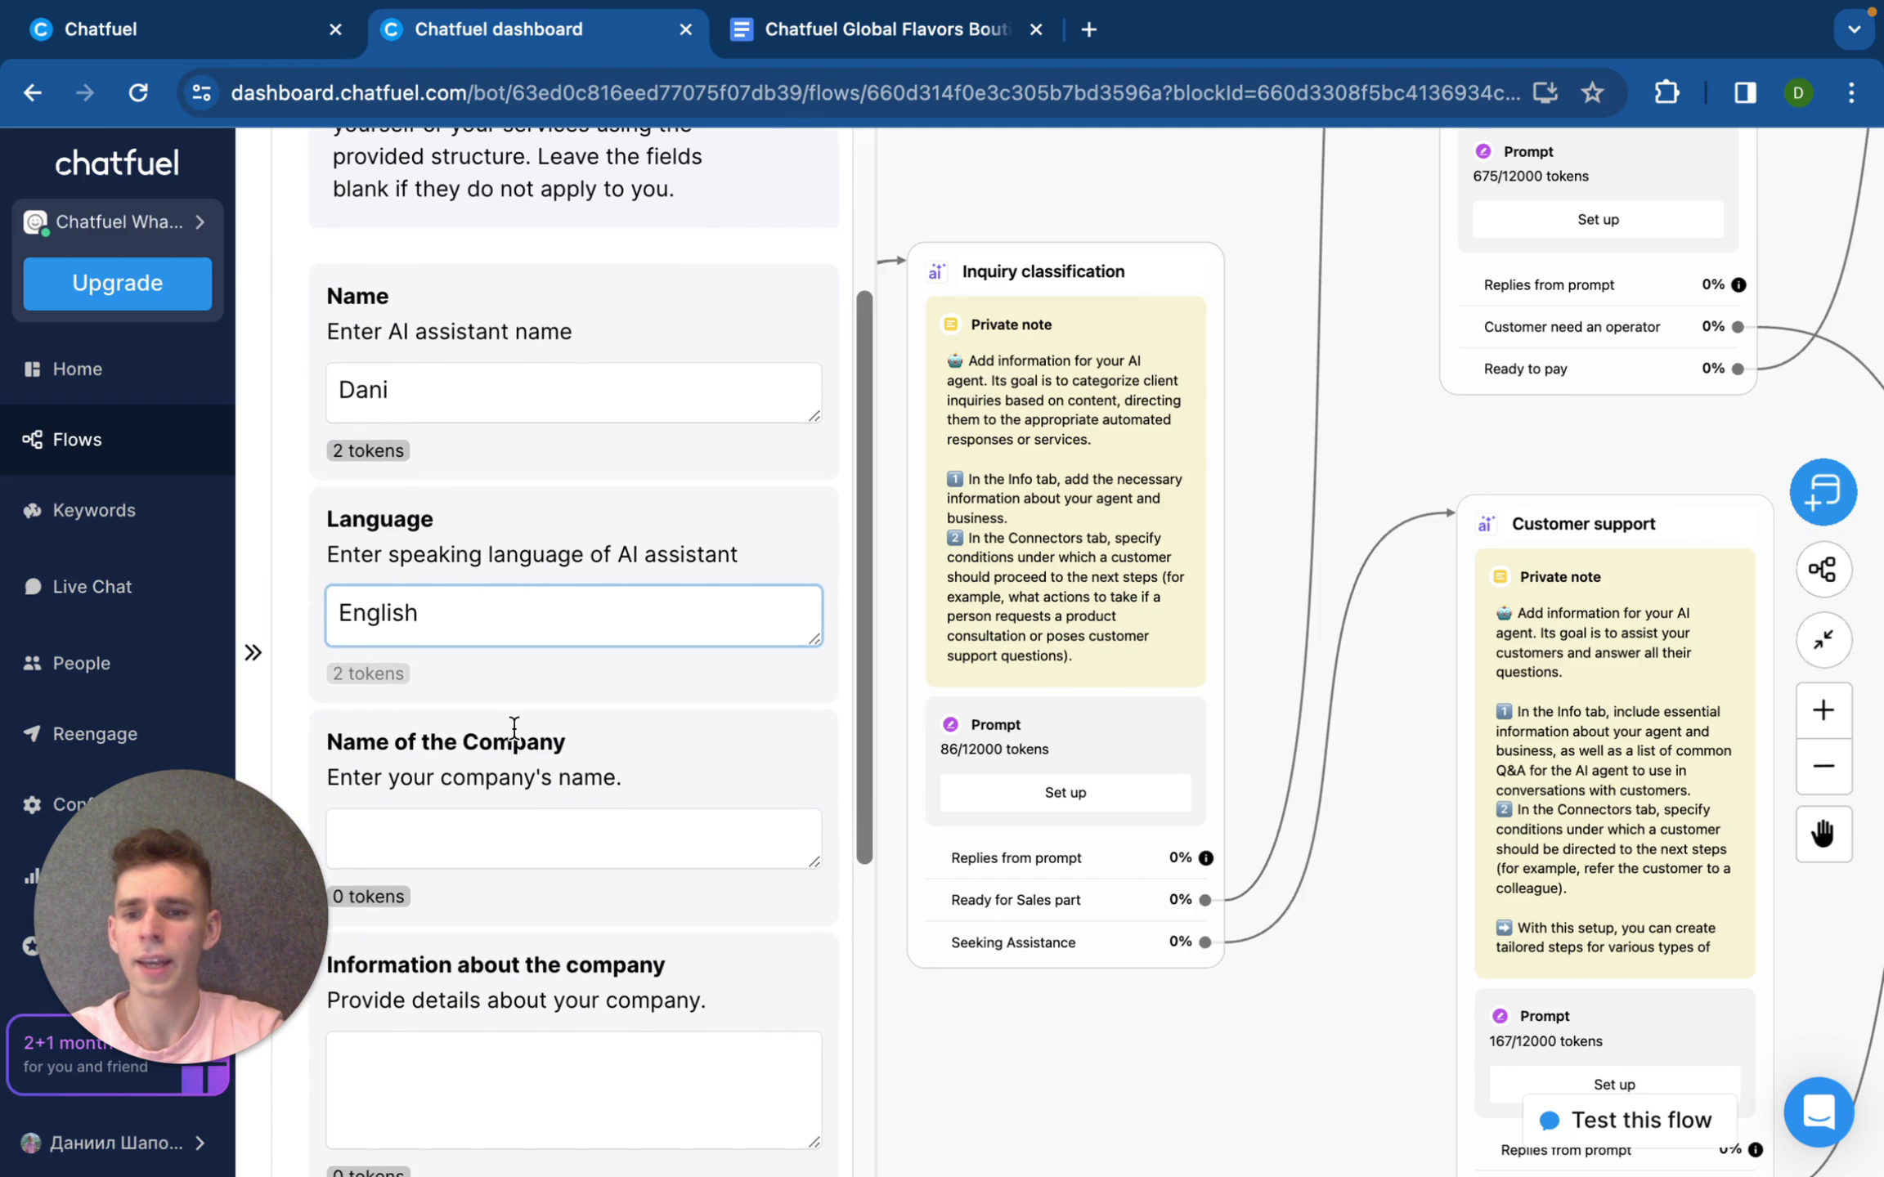
pyautogui.click(513, 835)
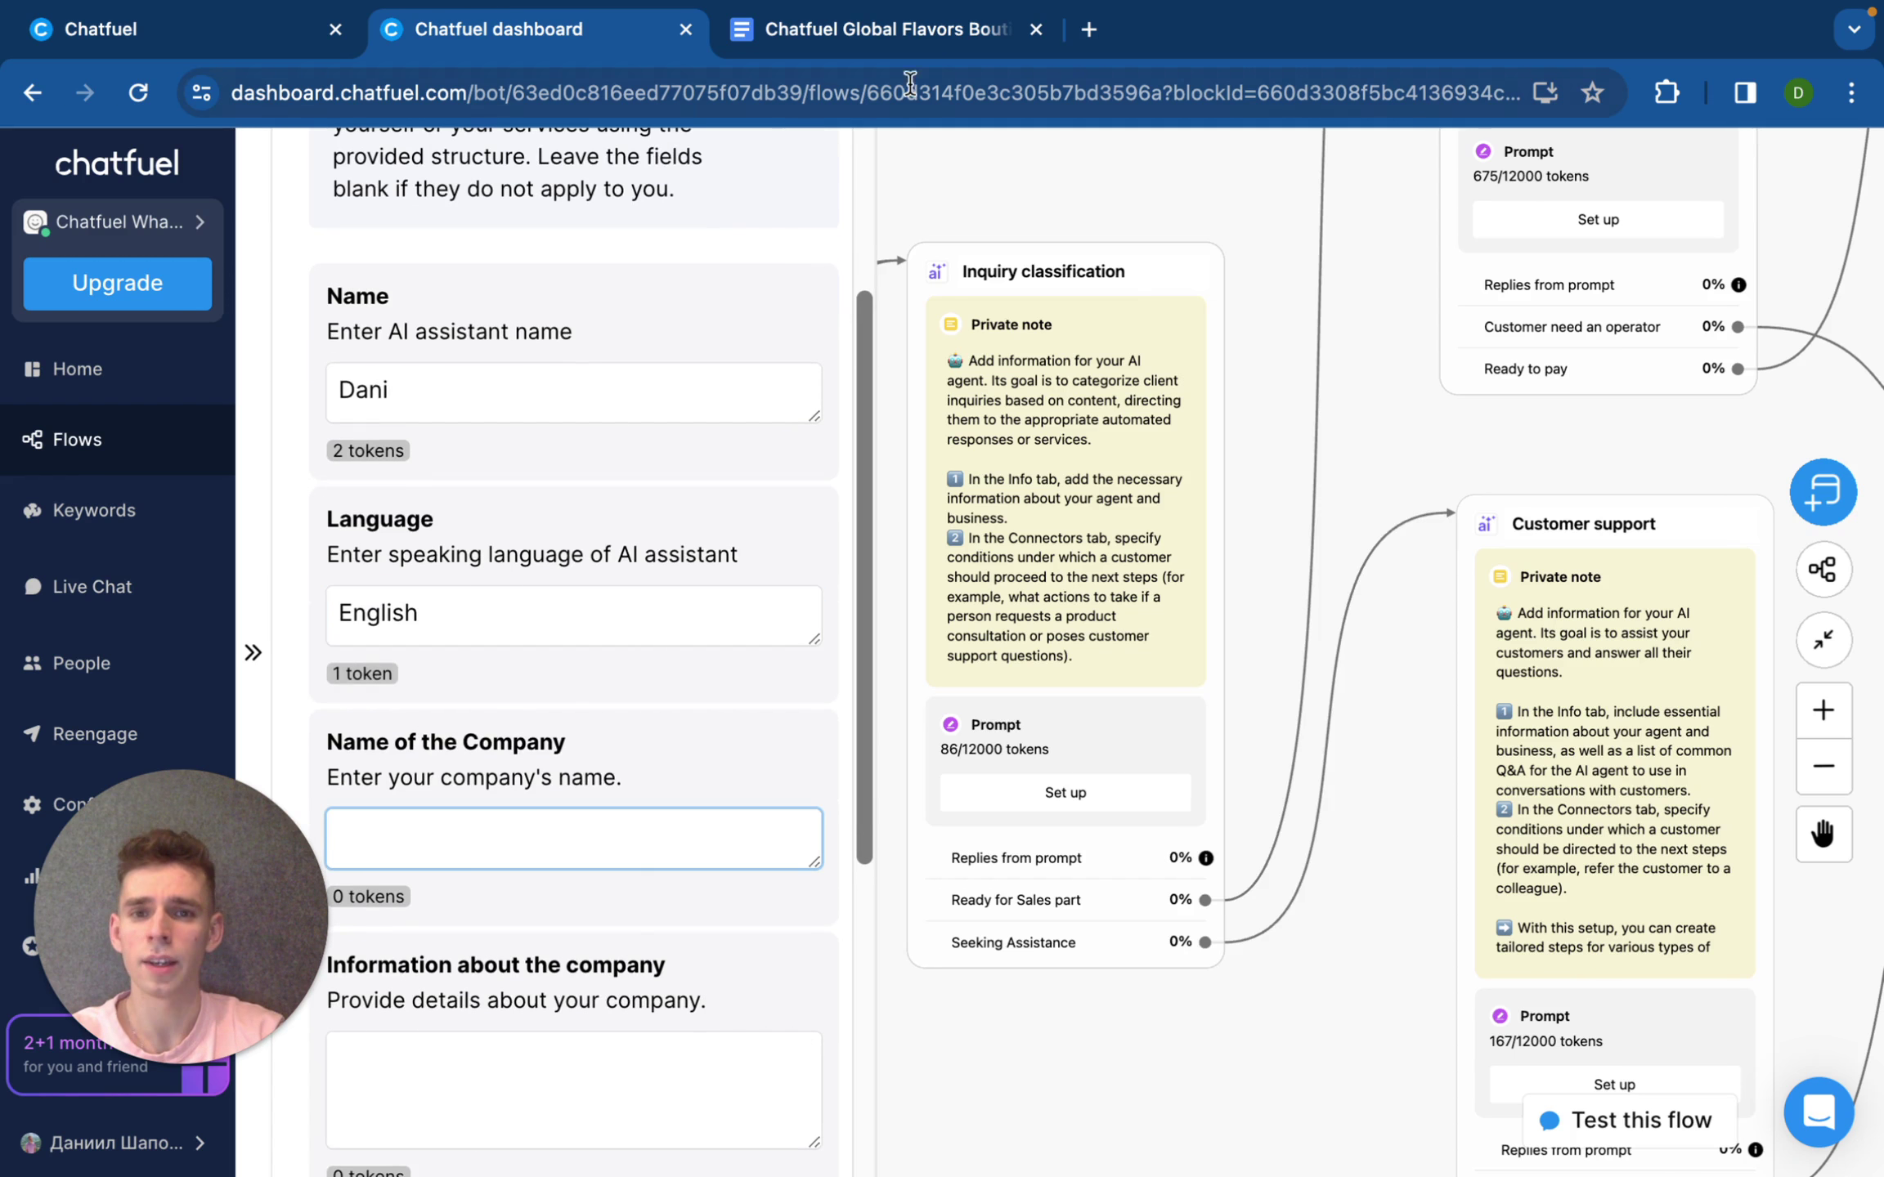
# Step: Copy 'Chatfuel Global Flavors Boutique' from the FAQ document into the company name field
pyautogui.click(924, 34)
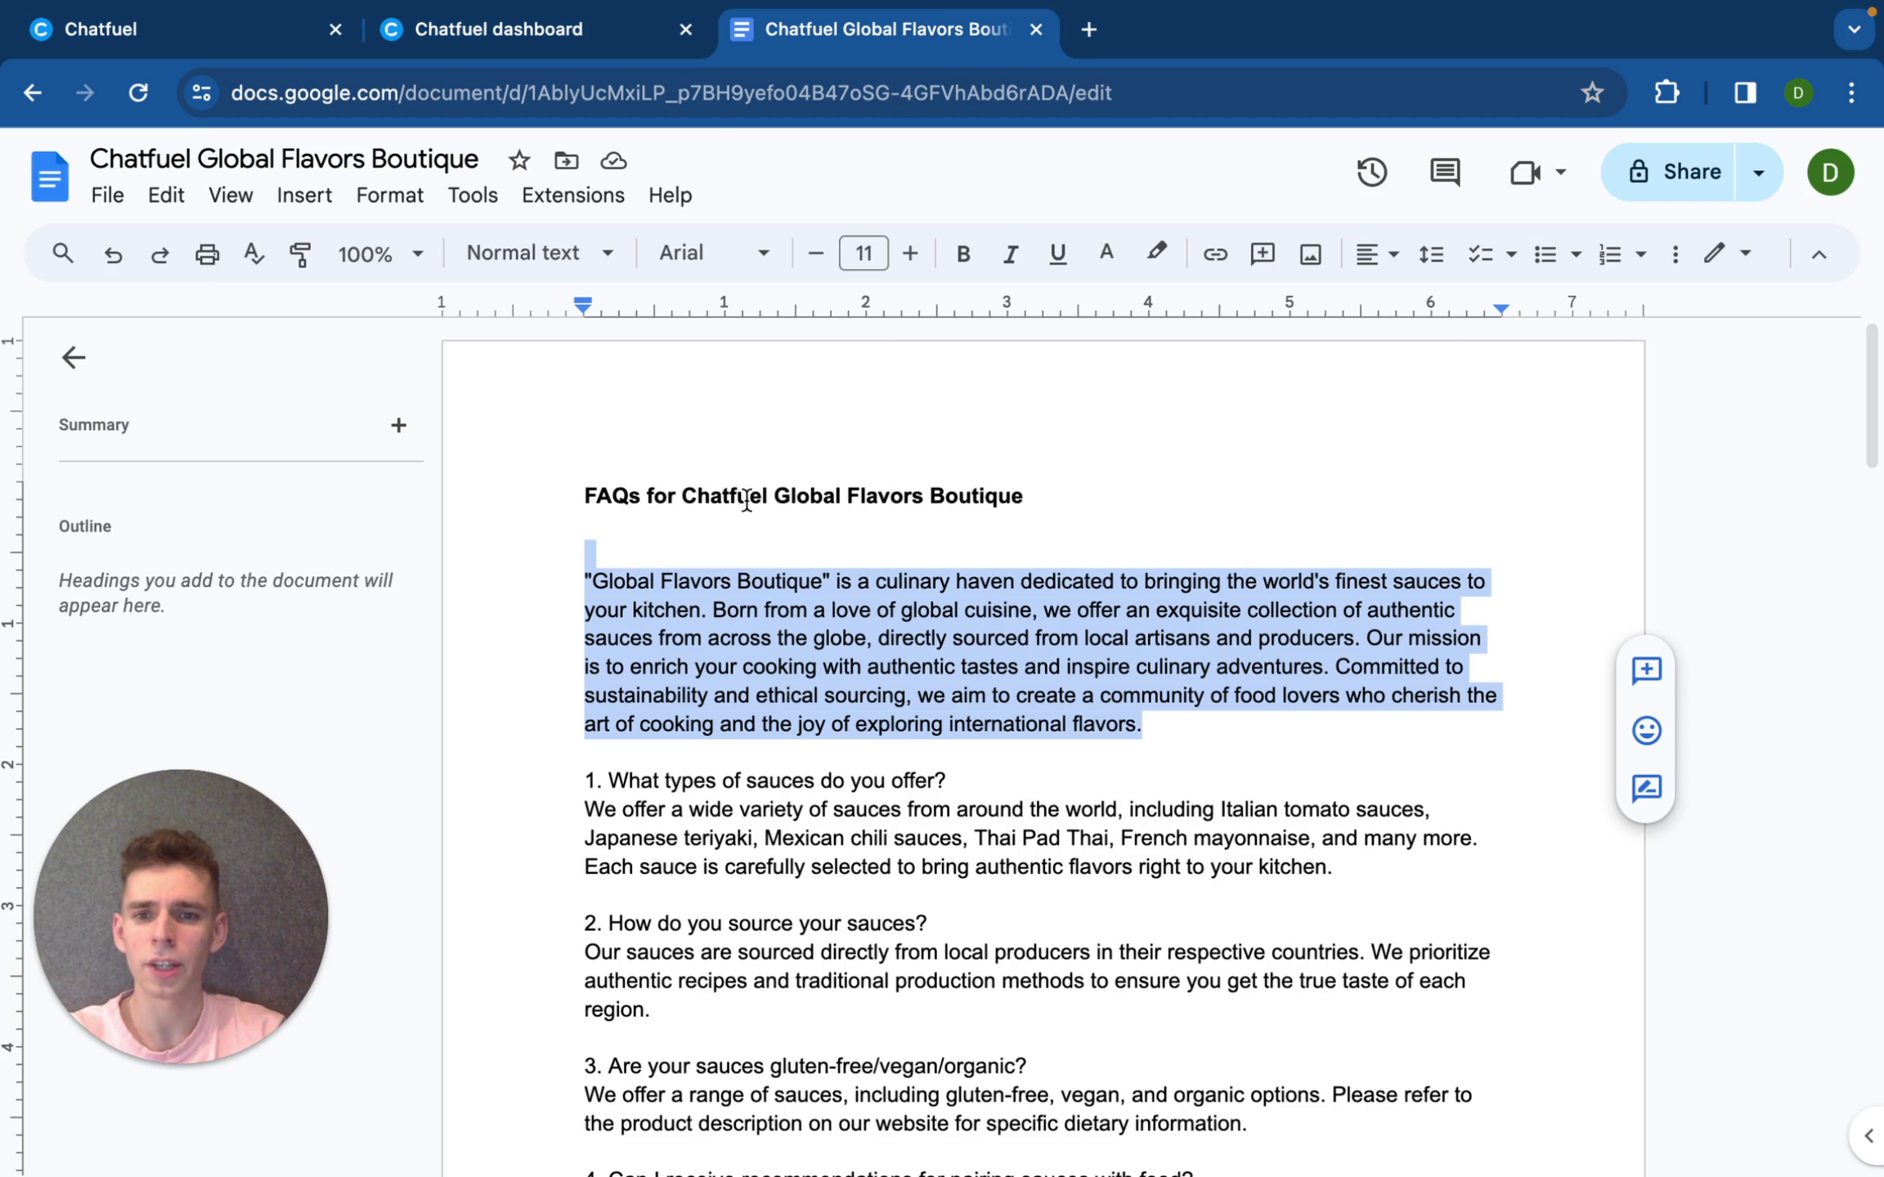
pyautogui.moveTo(682, 496); pyautogui.dragTo(1037, 492)
pyautogui.press('super+c')
pyautogui.click(577, 35)
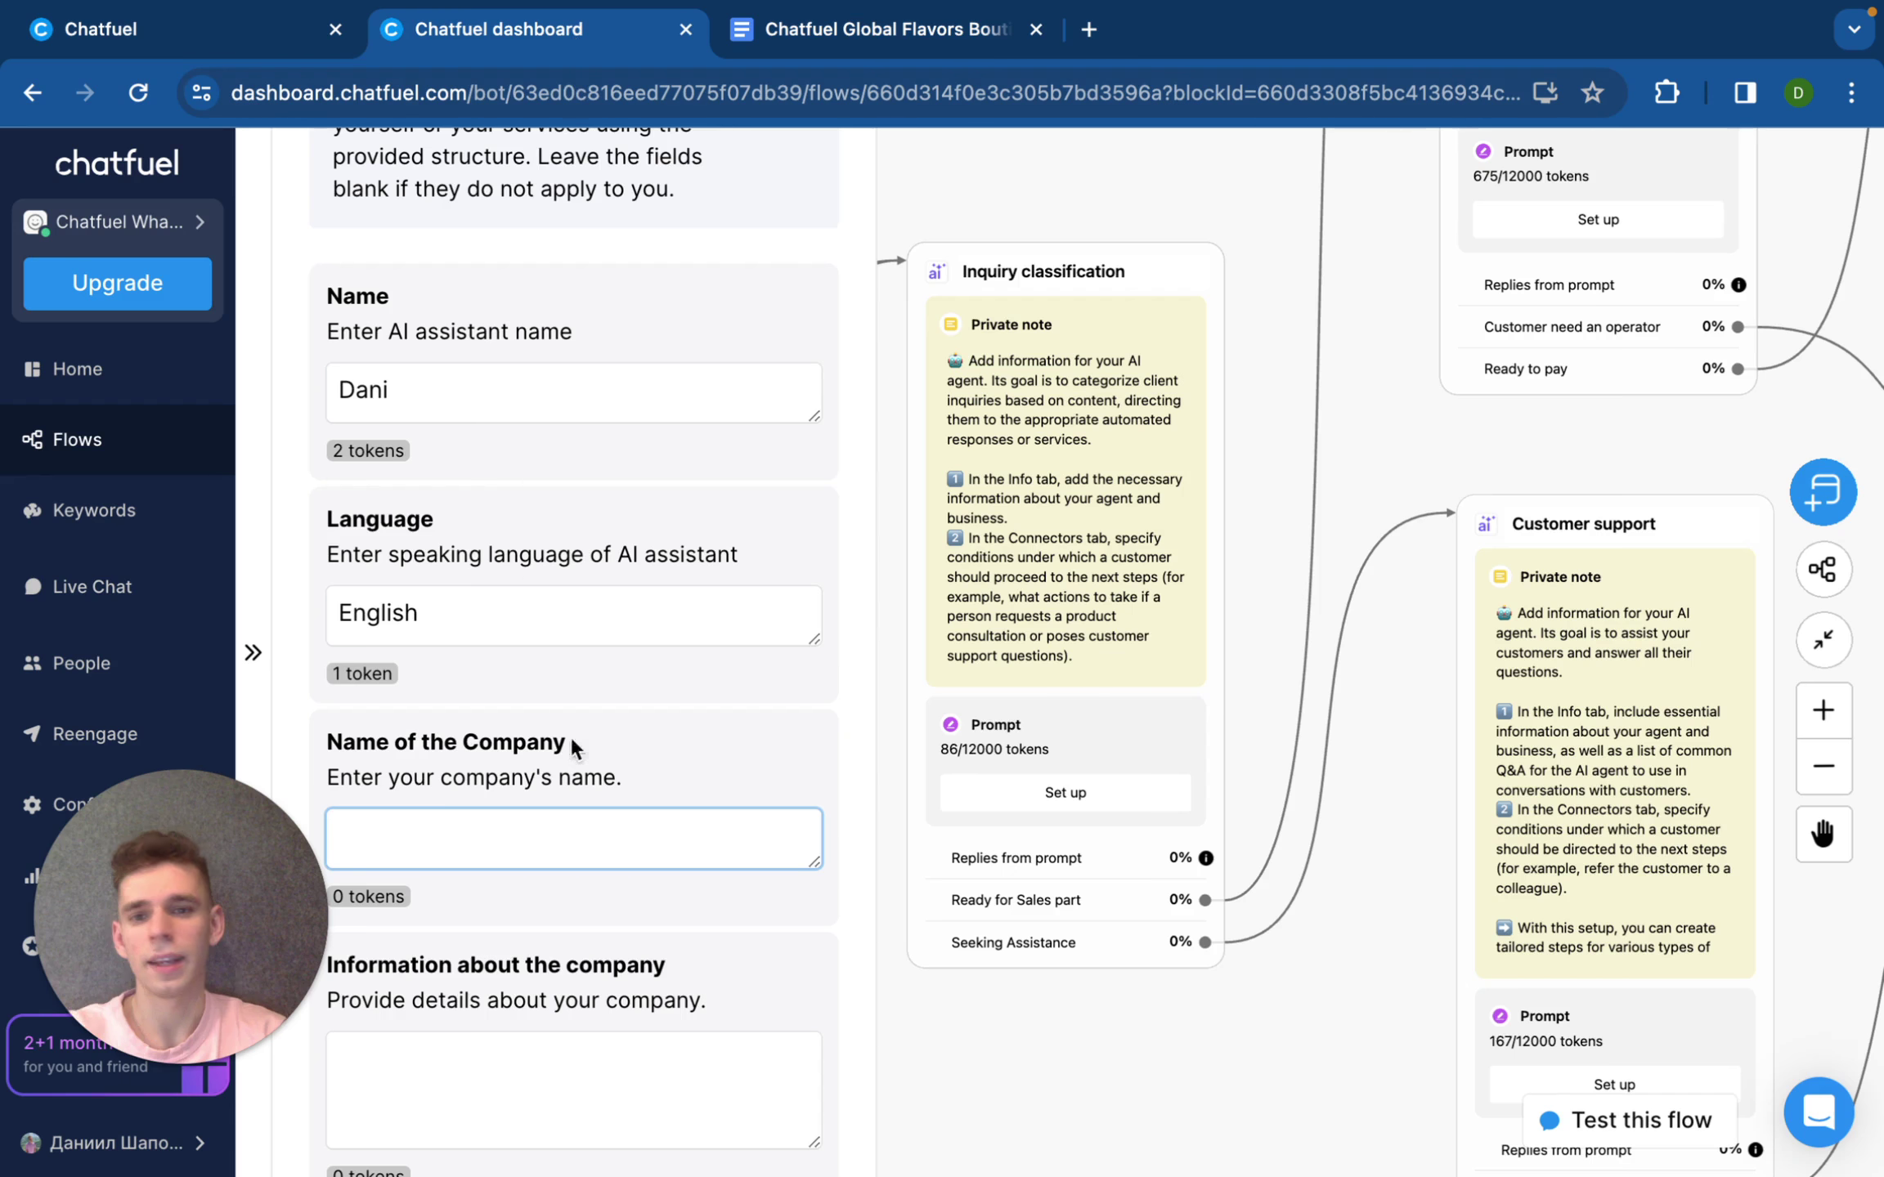
pyautogui.press('super+v')
pyautogui.scroll(-2, 600, 862)
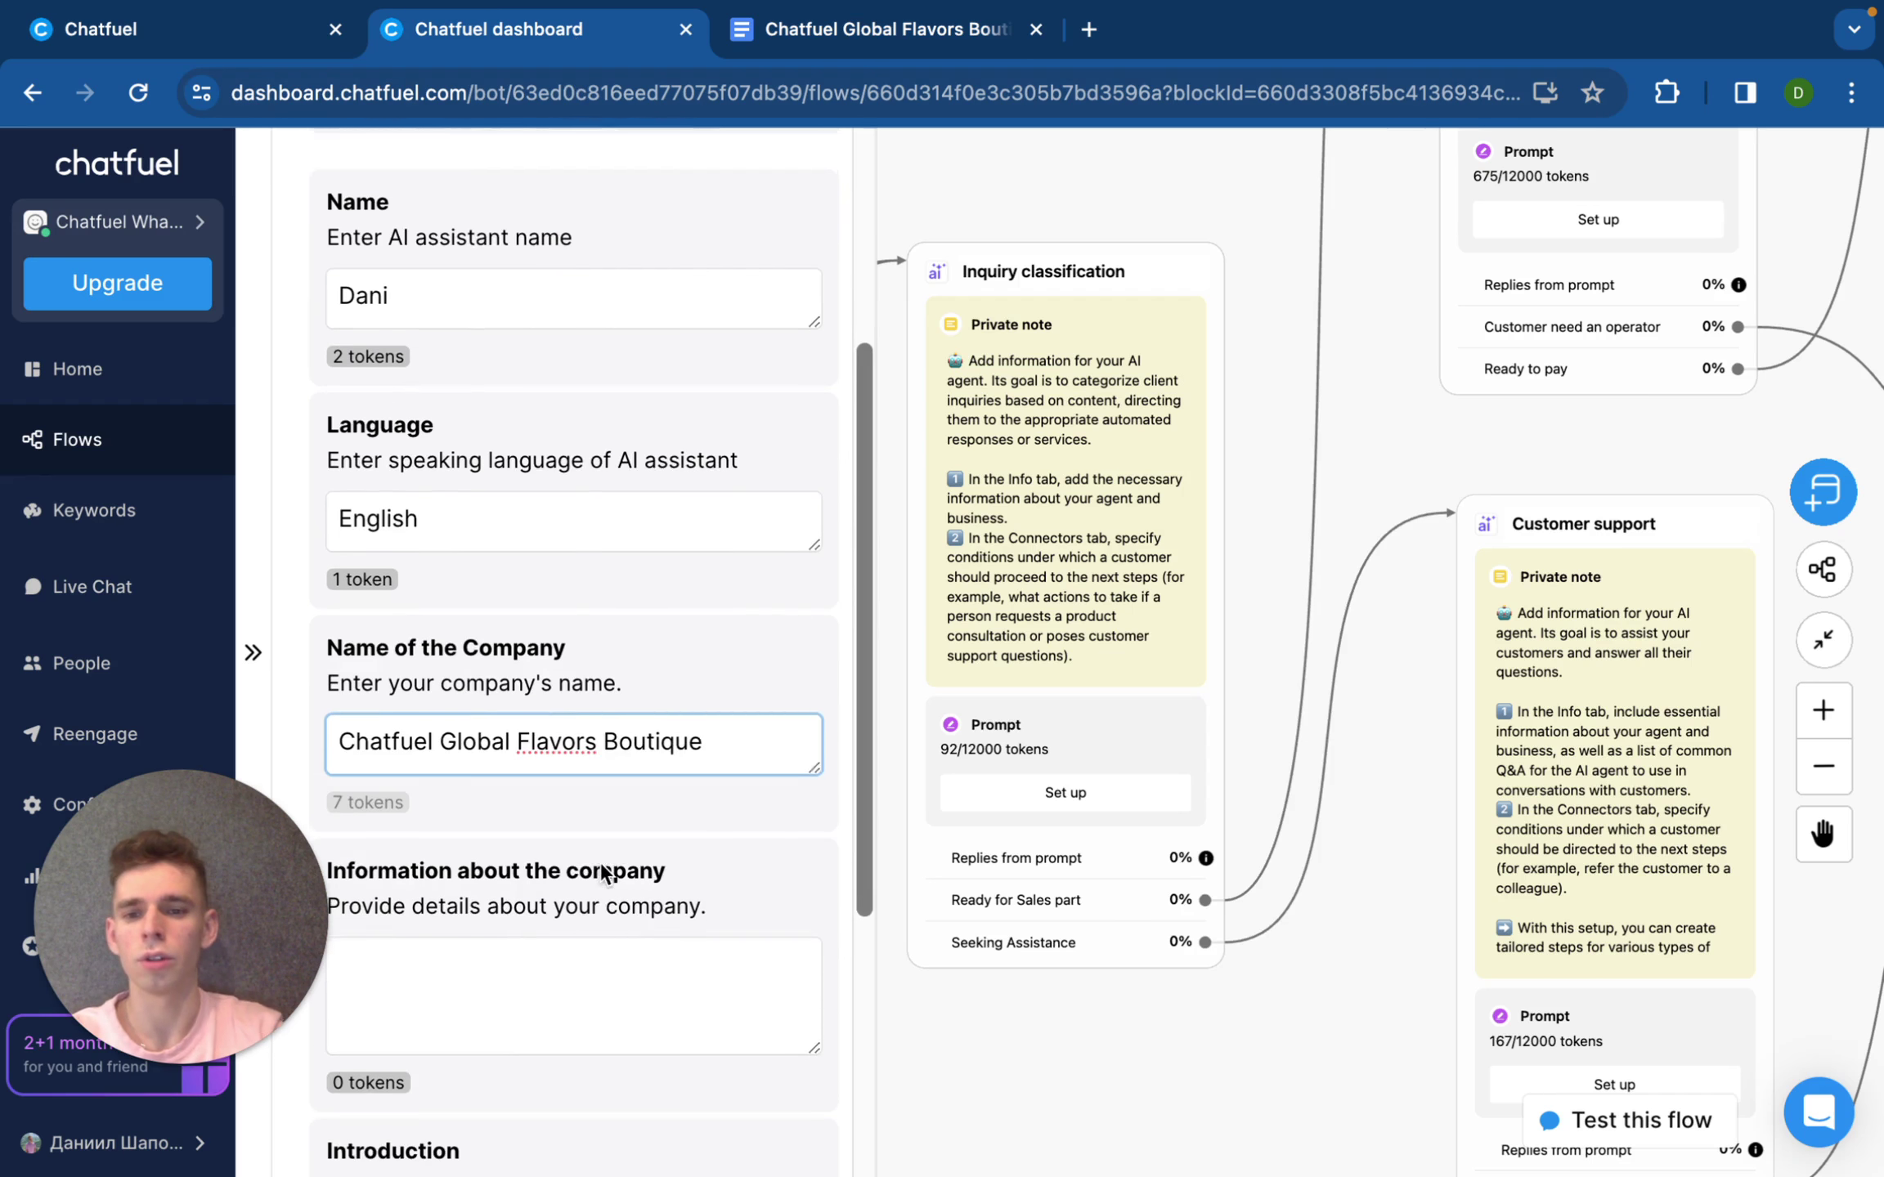
# Step: Paste the FAQ's opening paragraph as the company information description
pyautogui.click(600, 948)
pyautogui.scroll(-2, 601, 938)
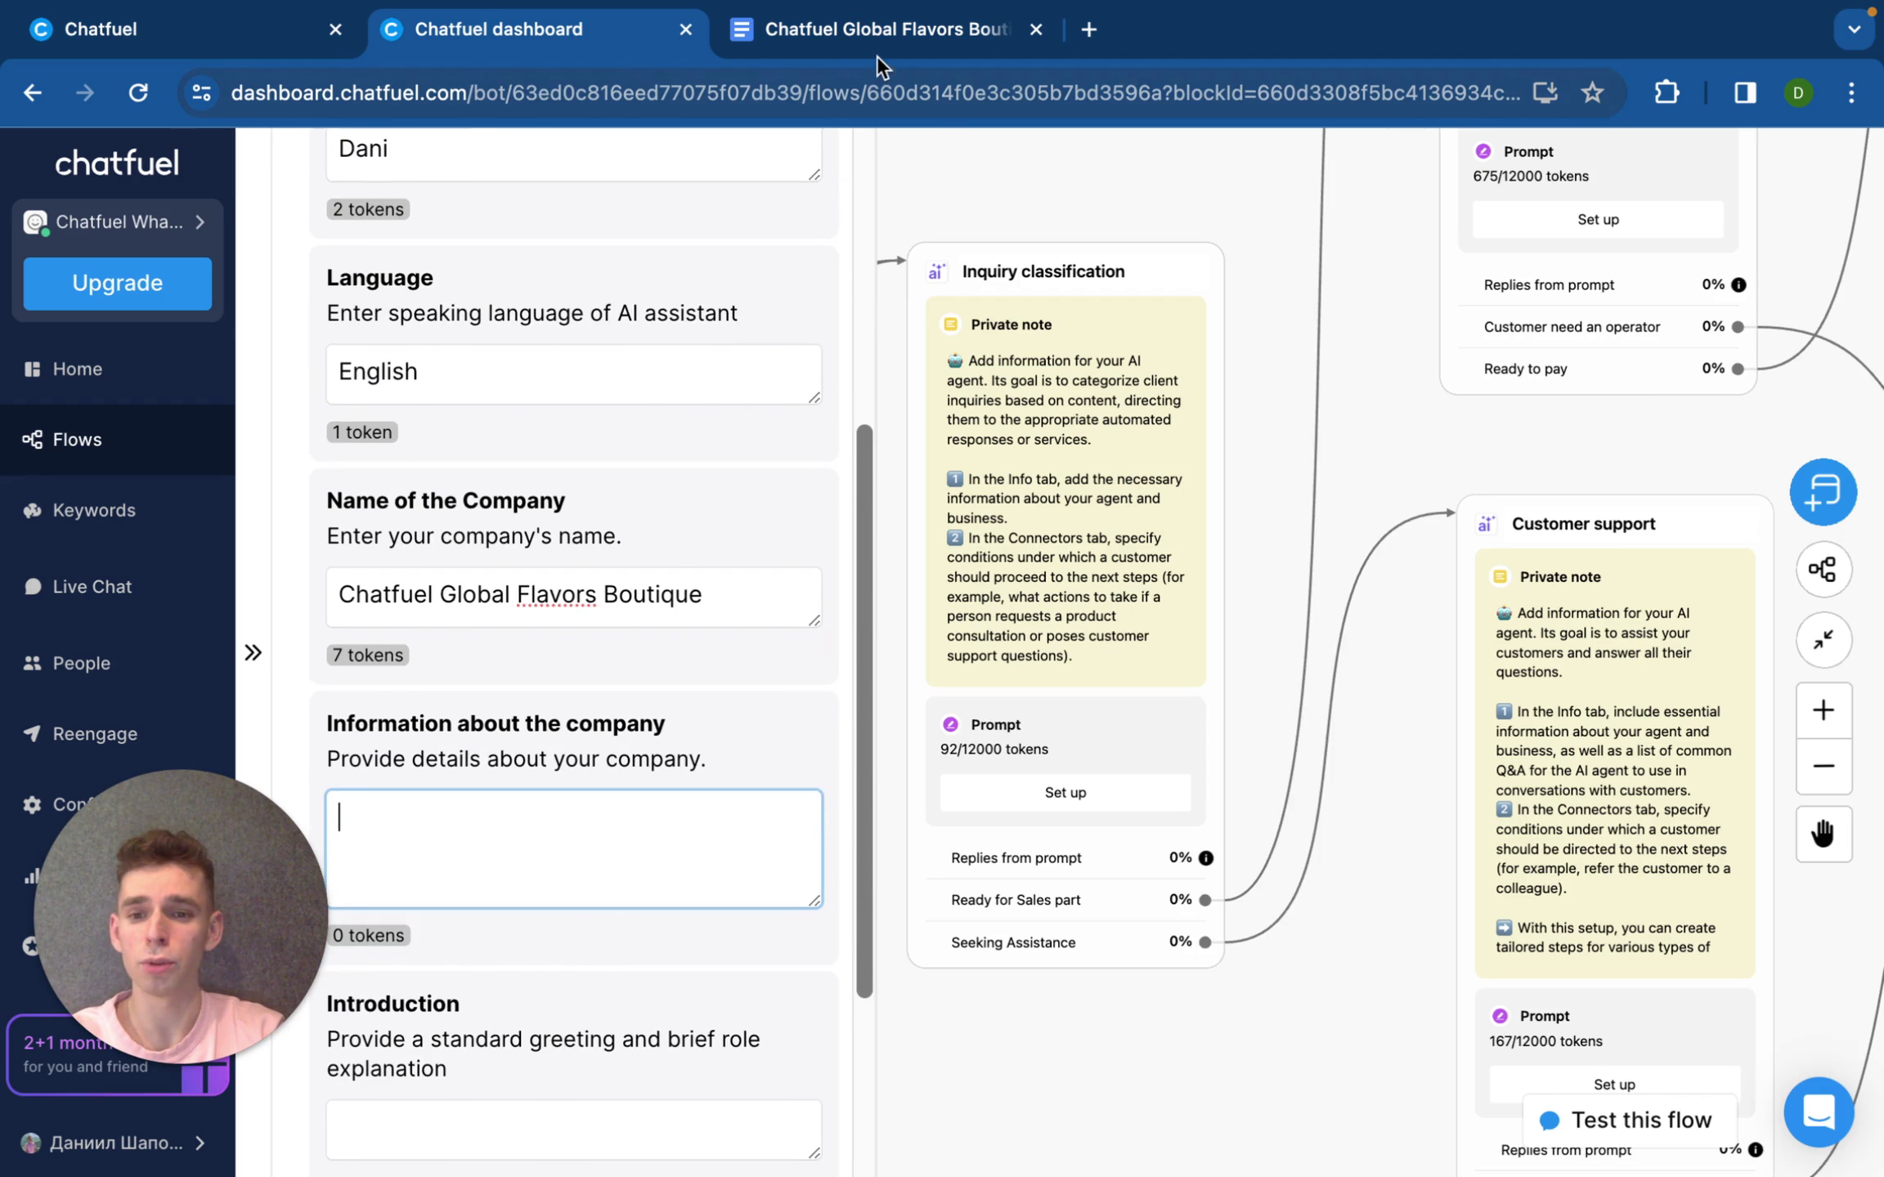
pyautogui.click(877, 49)
pyautogui.moveTo(583, 580); pyautogui.dragTo(1175, 717)
pyautogui.hotkey('ctrl', 'c')
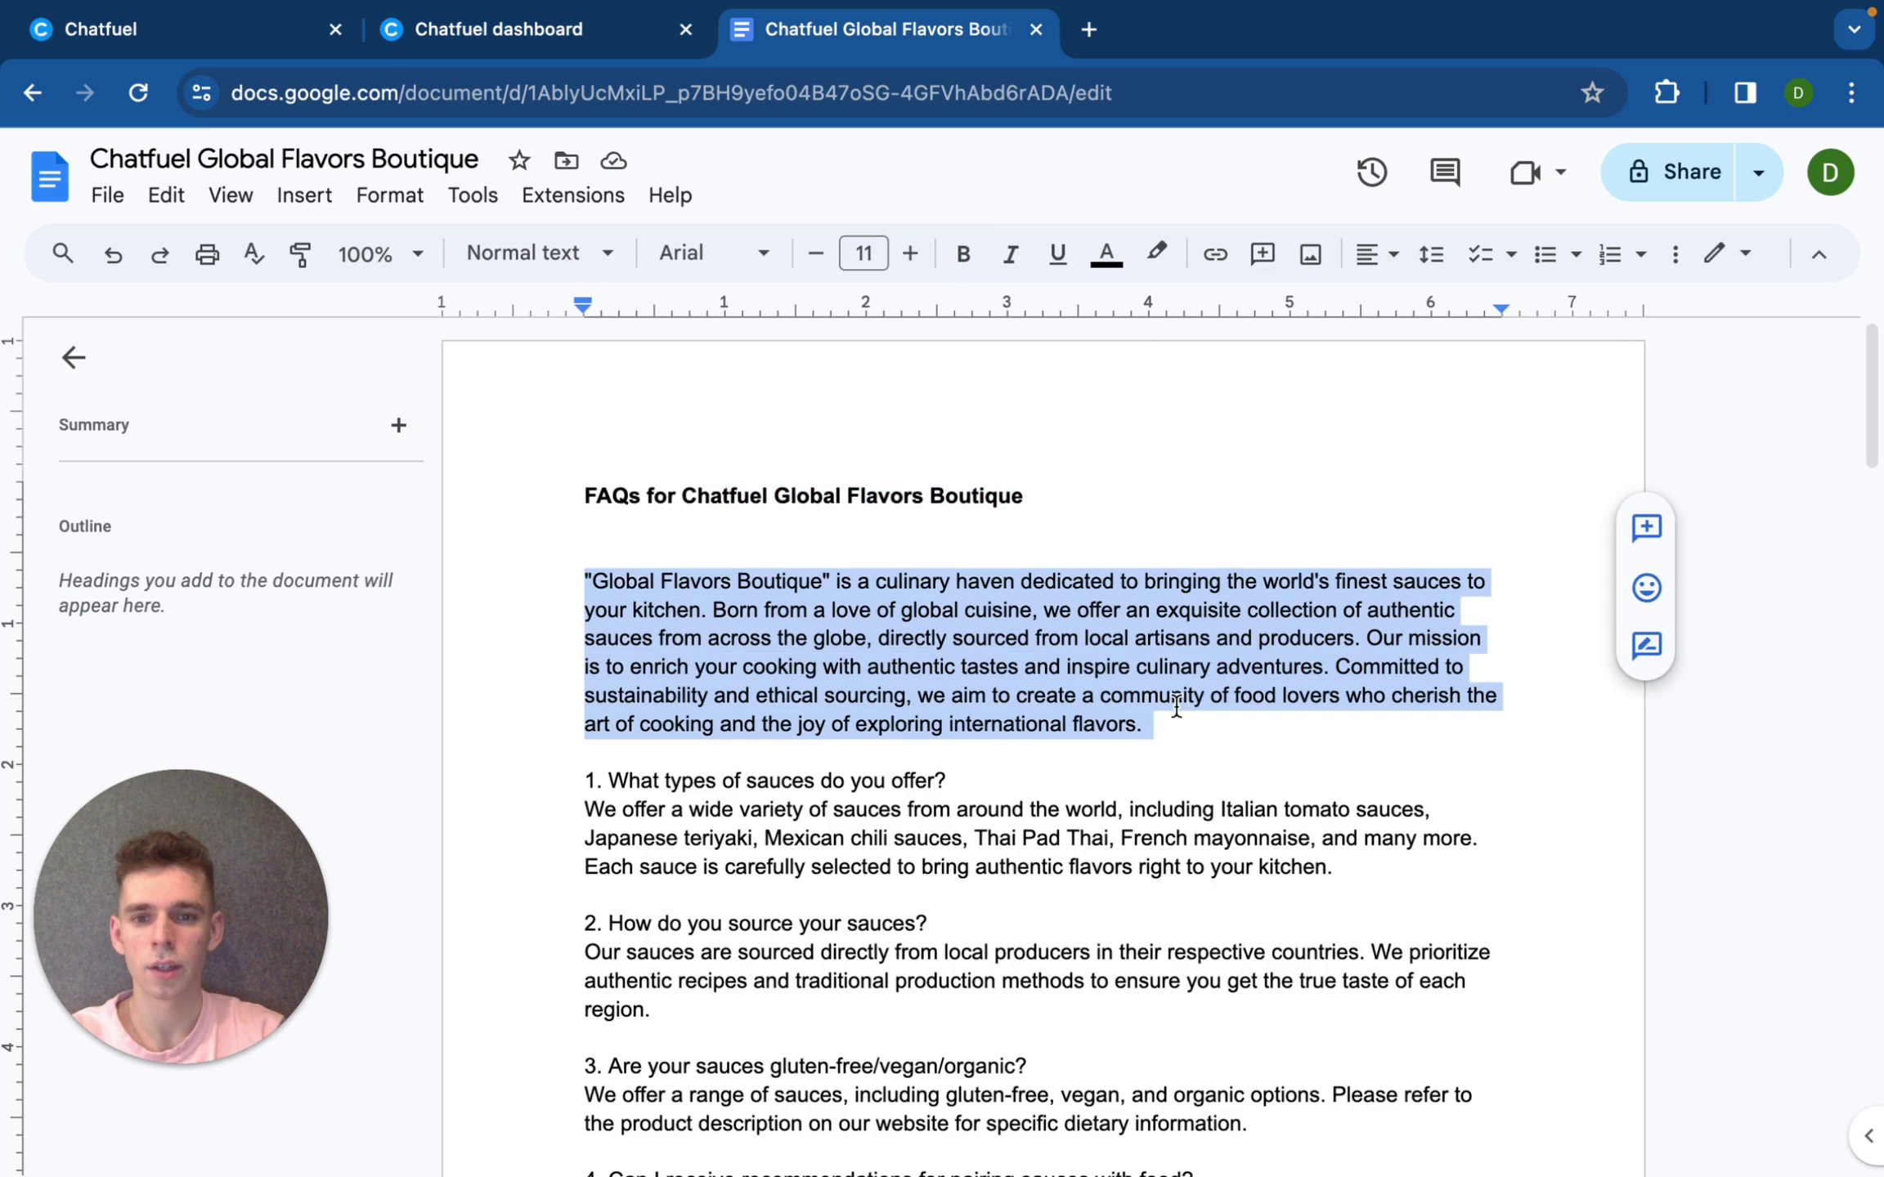
pyautogui.click(562, 45)
pyautogui.click(621, 805)
pyautogui.hotkey('ctrl', 'v')
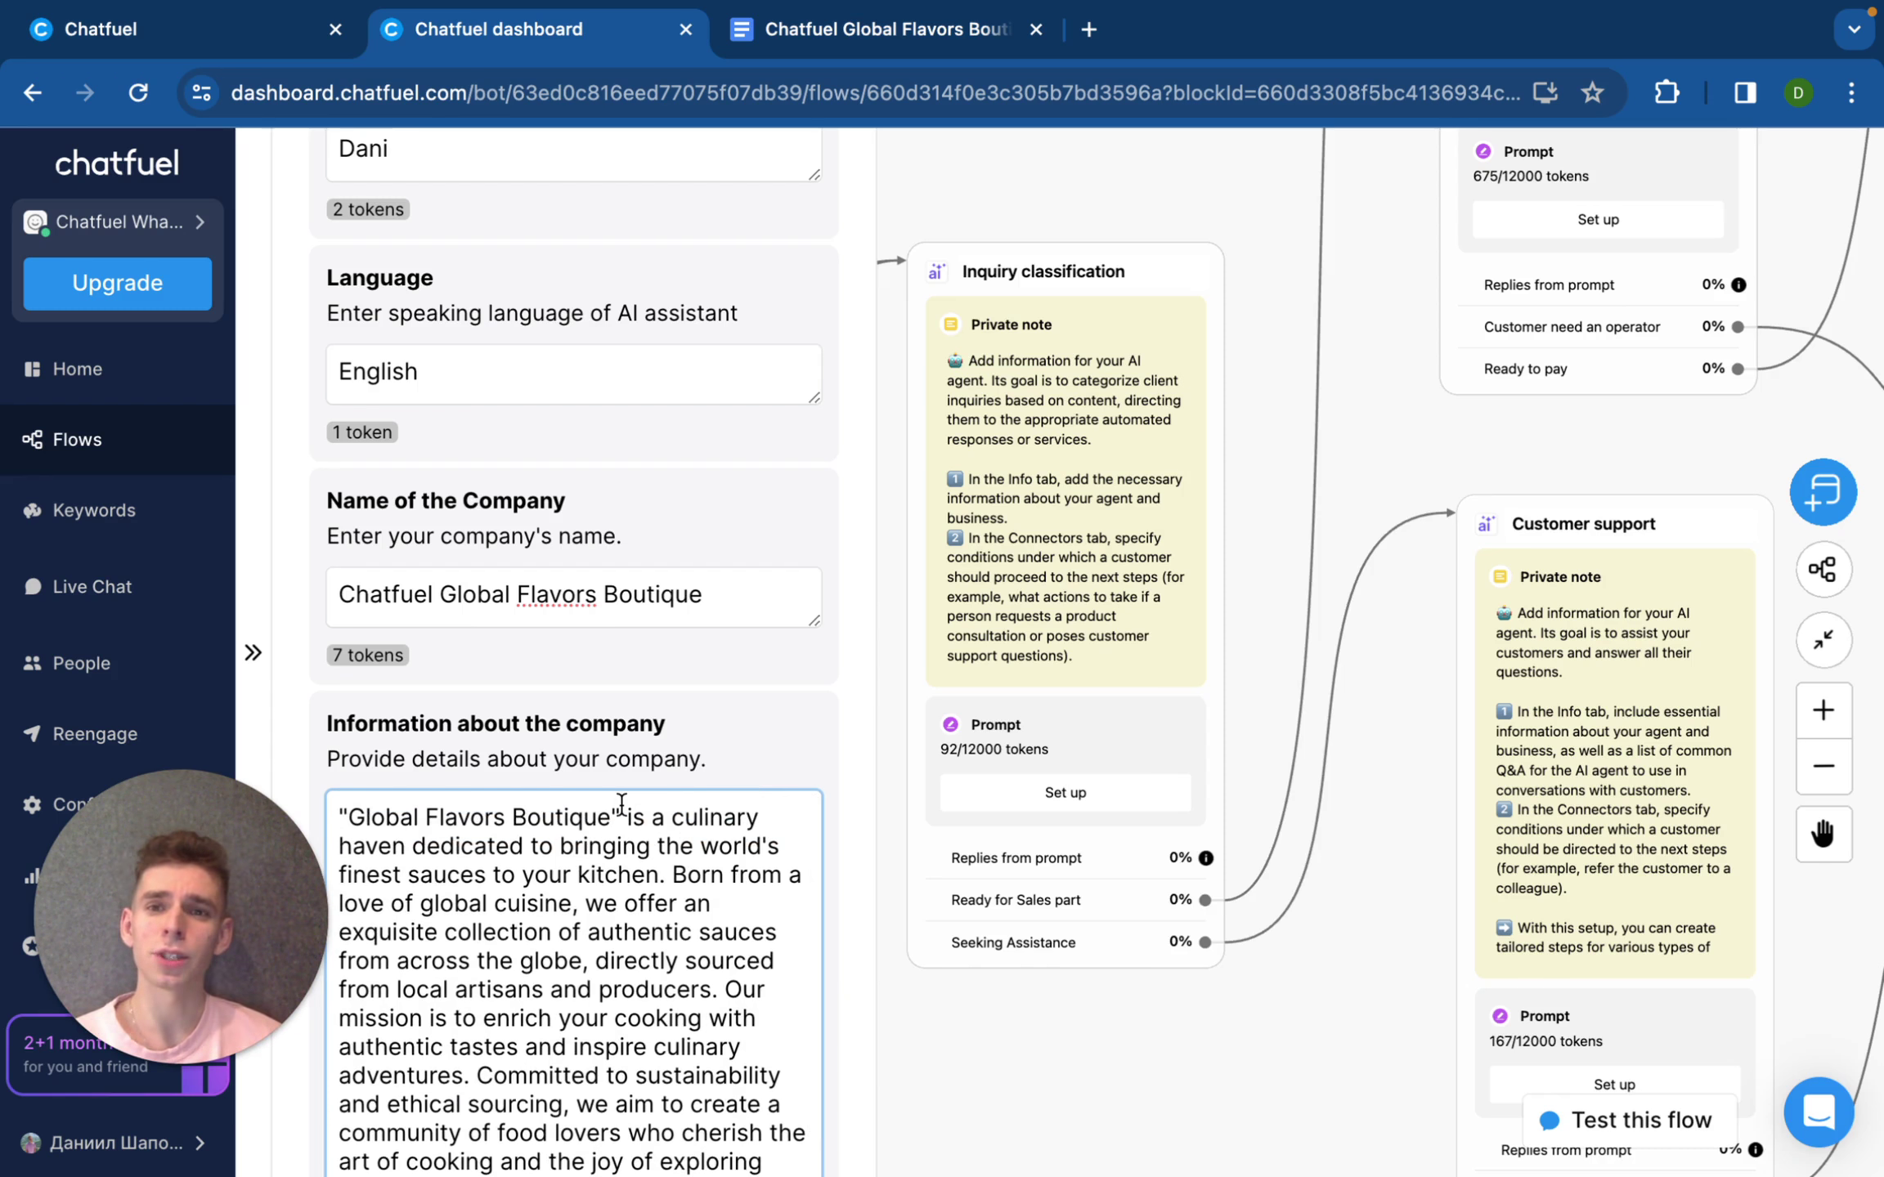
pyautogui.scroll(-2, 622, 806)
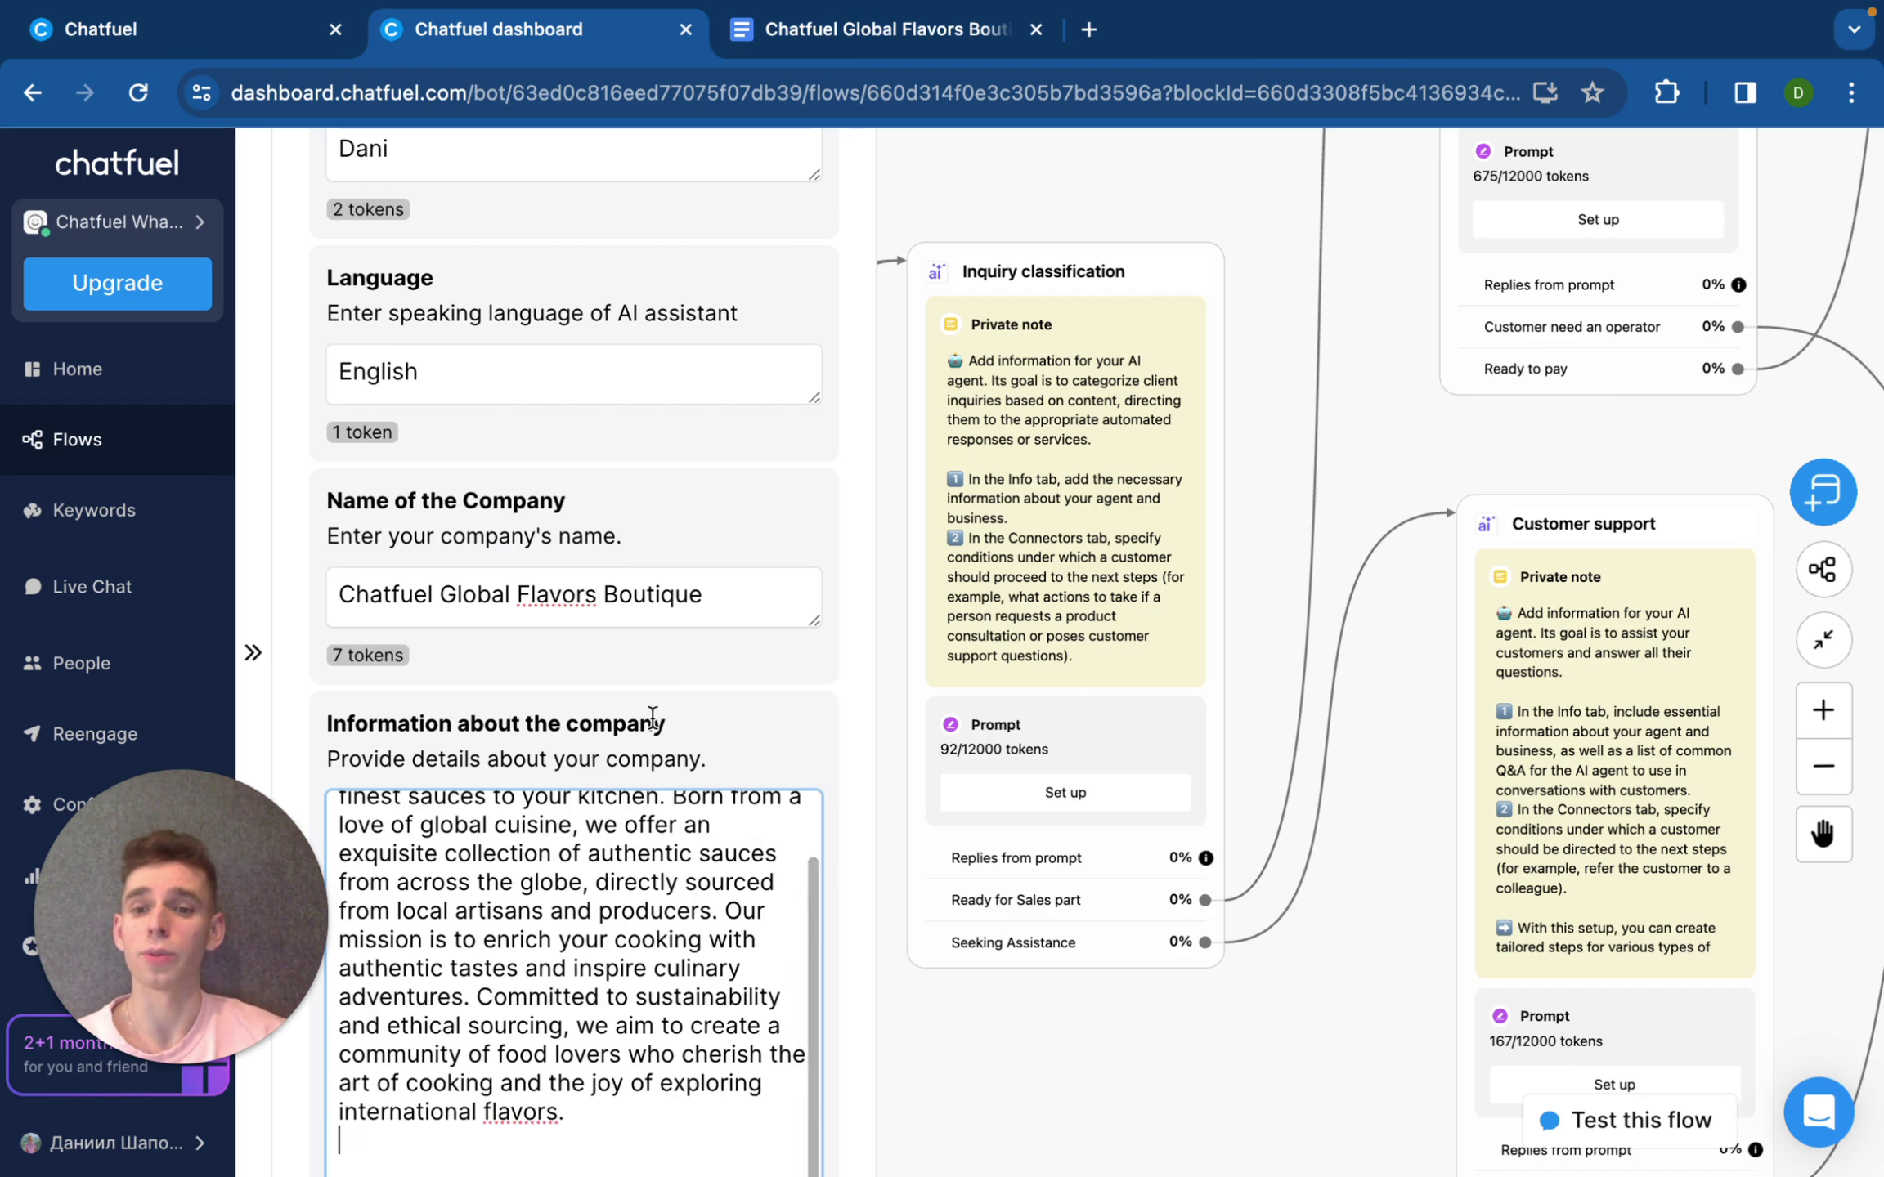
pyautogui.scroll(-6, 651, 712)
pyautogui.click(589, 926)
pyautogui.scroll(-2, 588, 925)
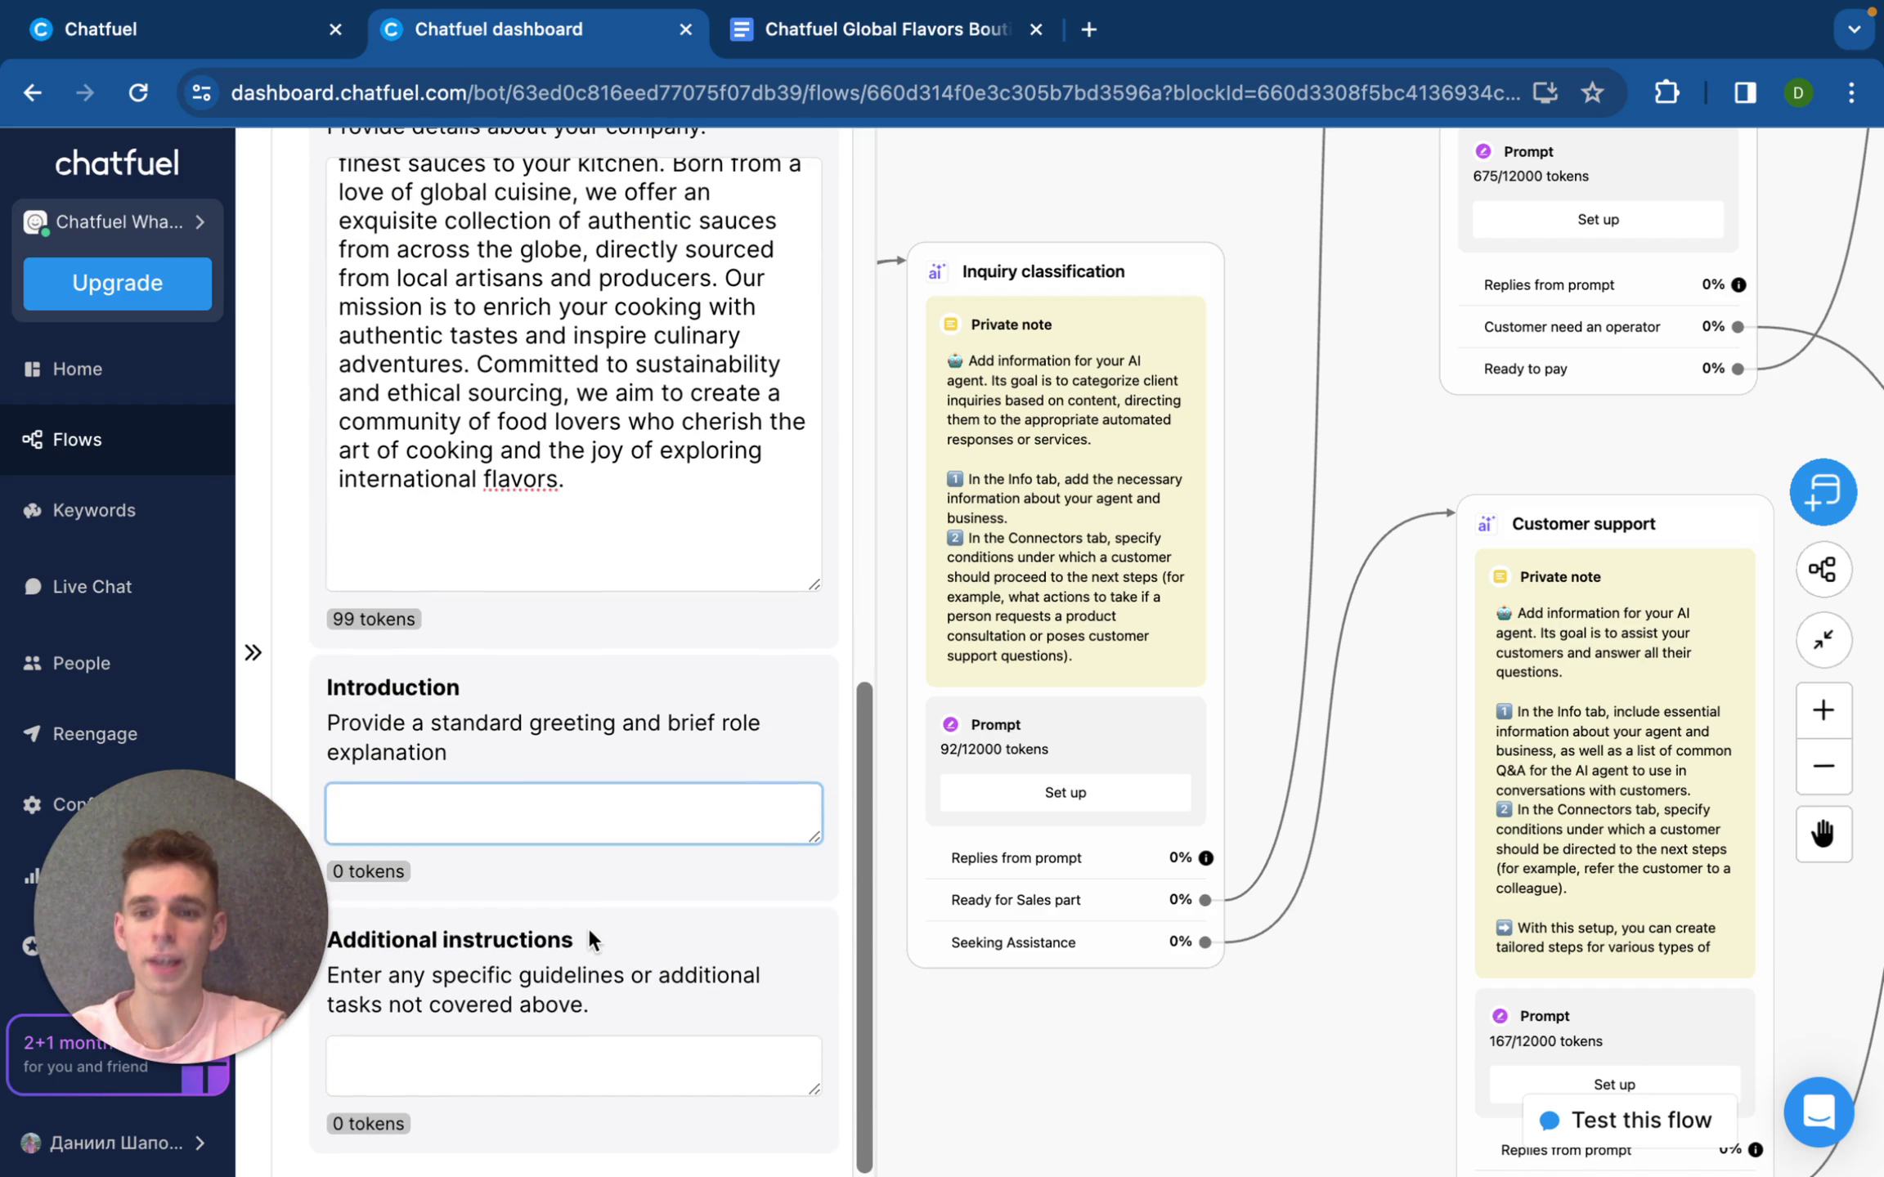
# Step: Enter greeting 'Welcome to Chatfuel Sauces!' and instructions to use emojis and be kind and friendly
pyautogui.write('We')
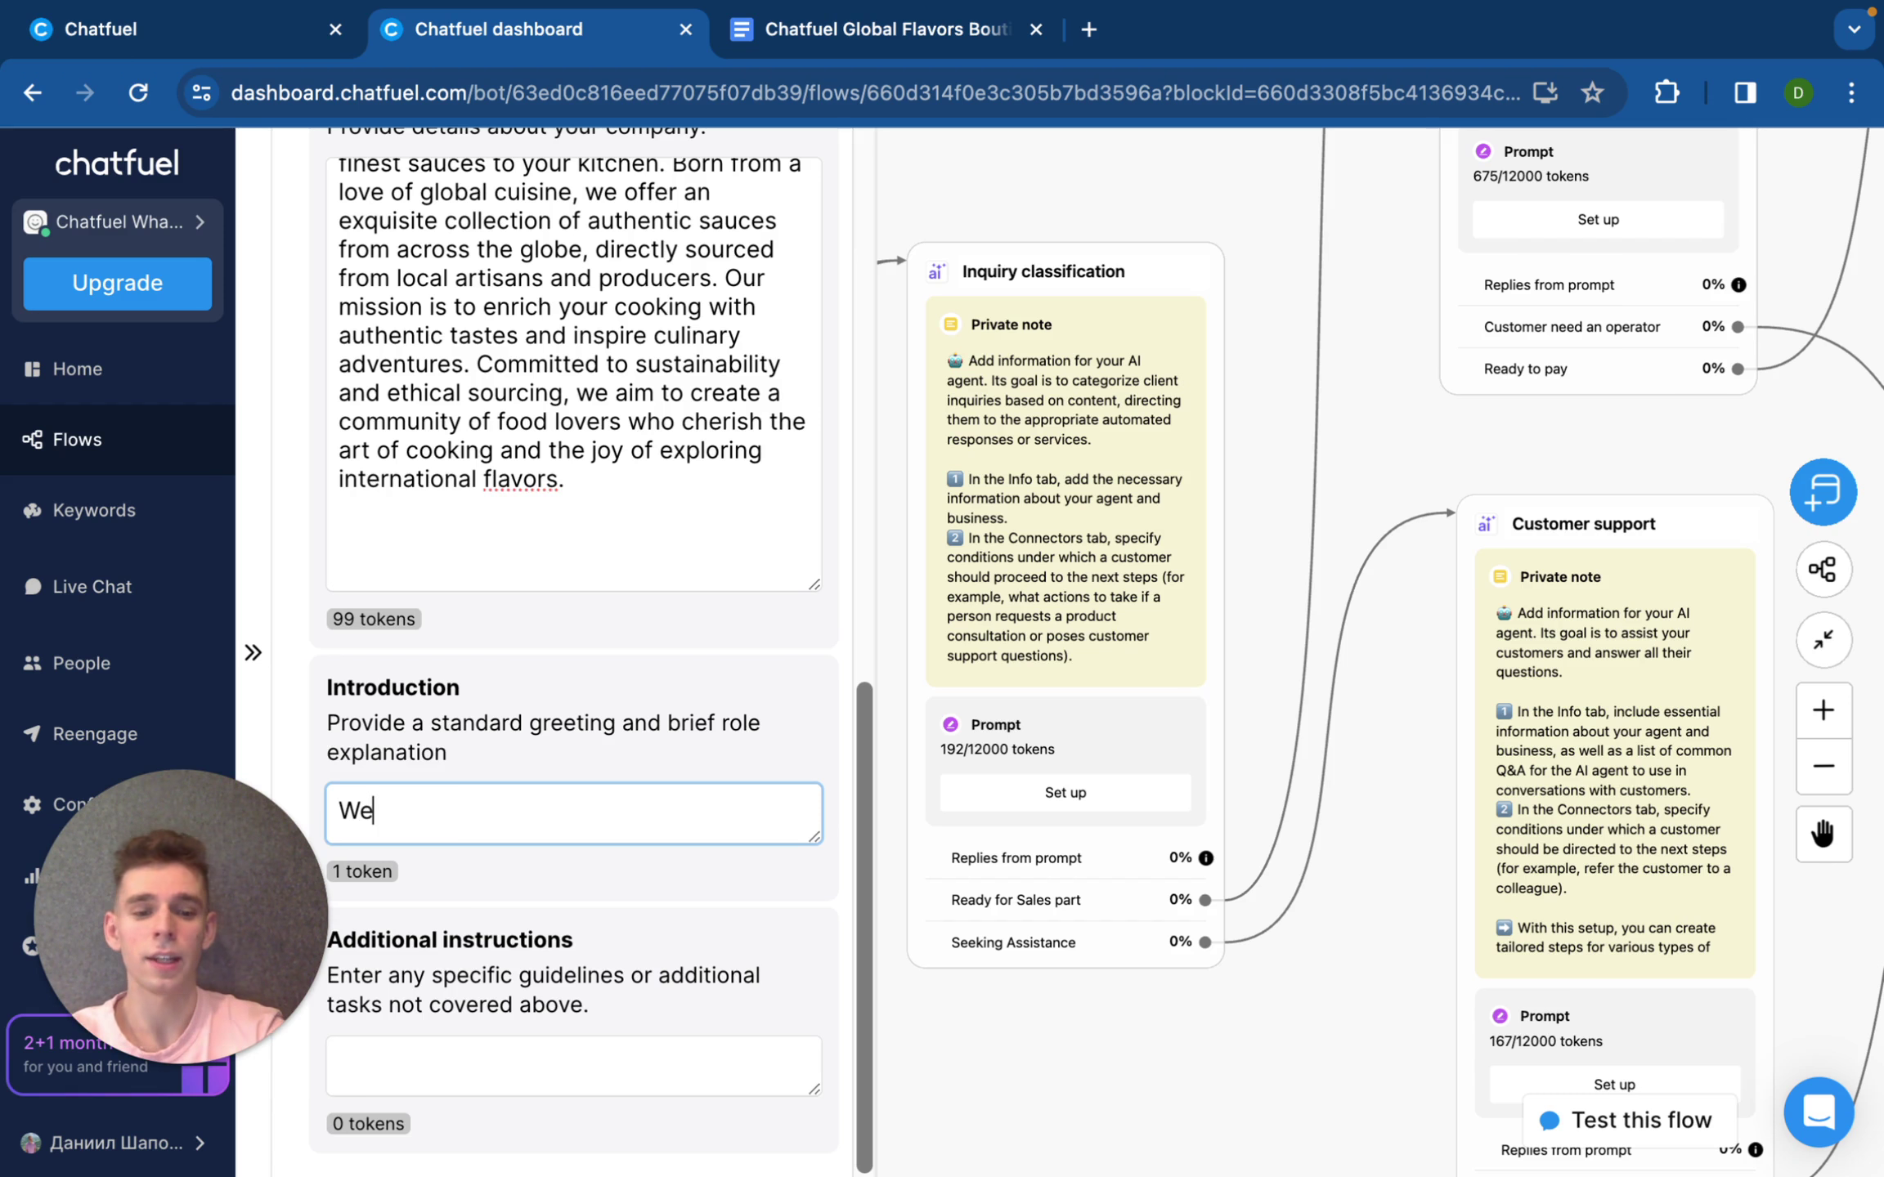
pyautogui.write('lcome to Ch')
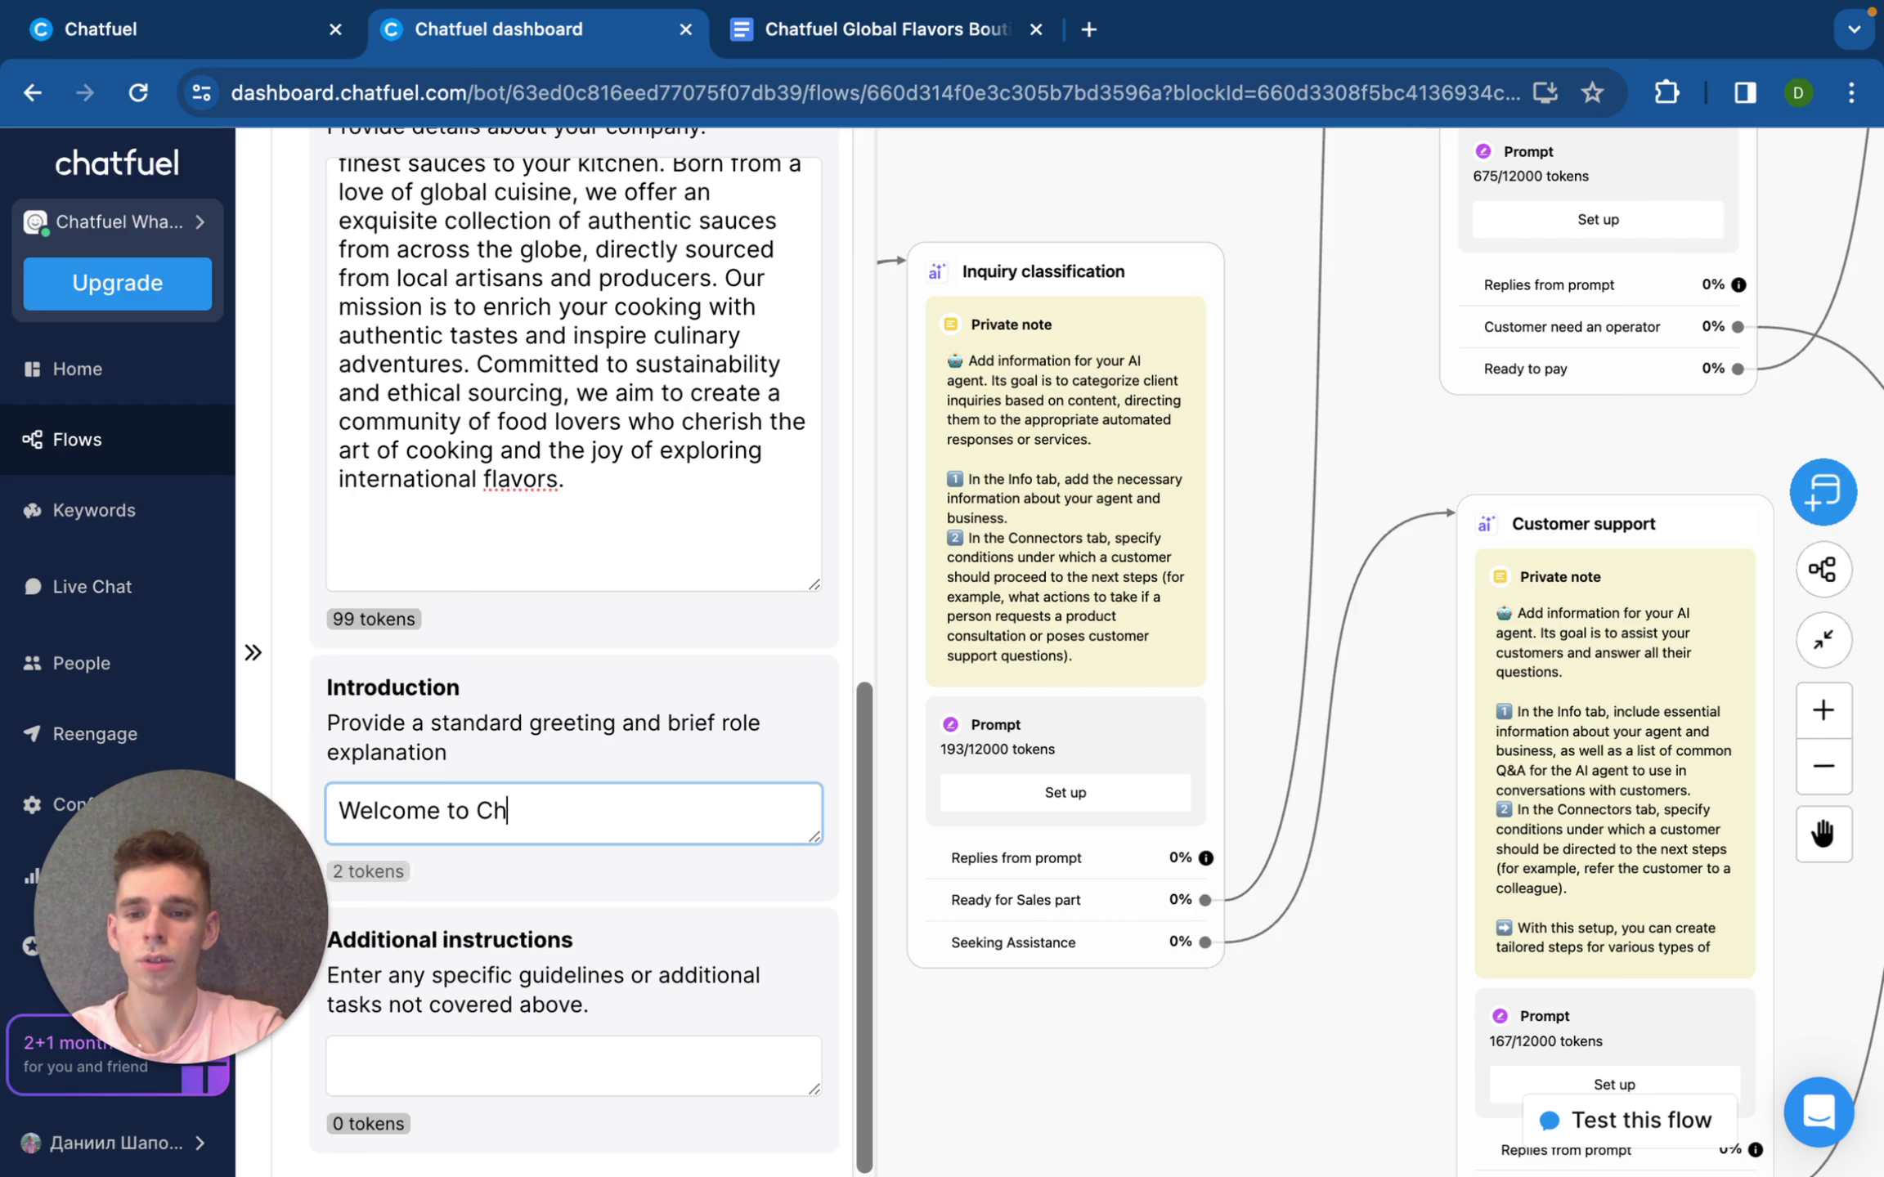
pyautogui.write('atfuel Sauces!')
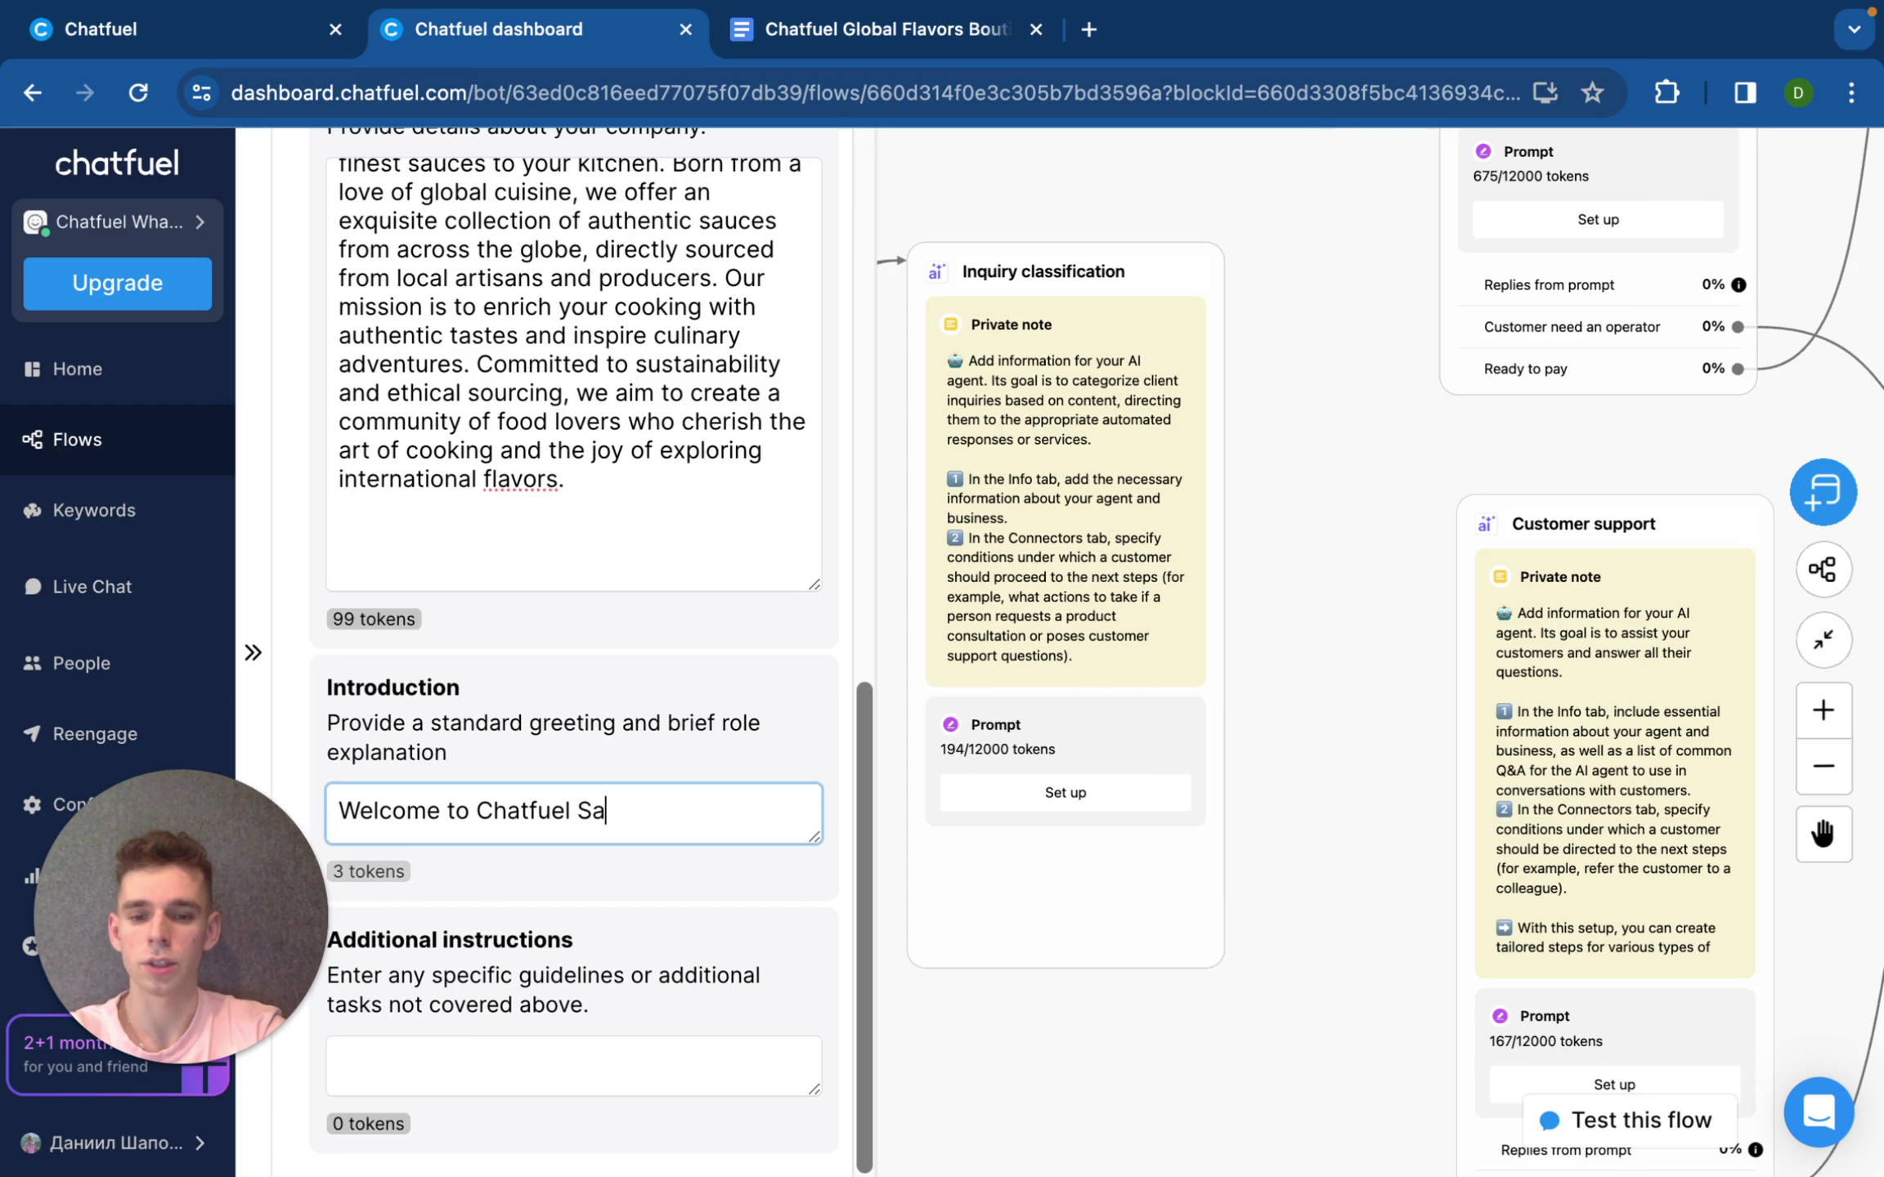
pyautogui.click(586, 1041)
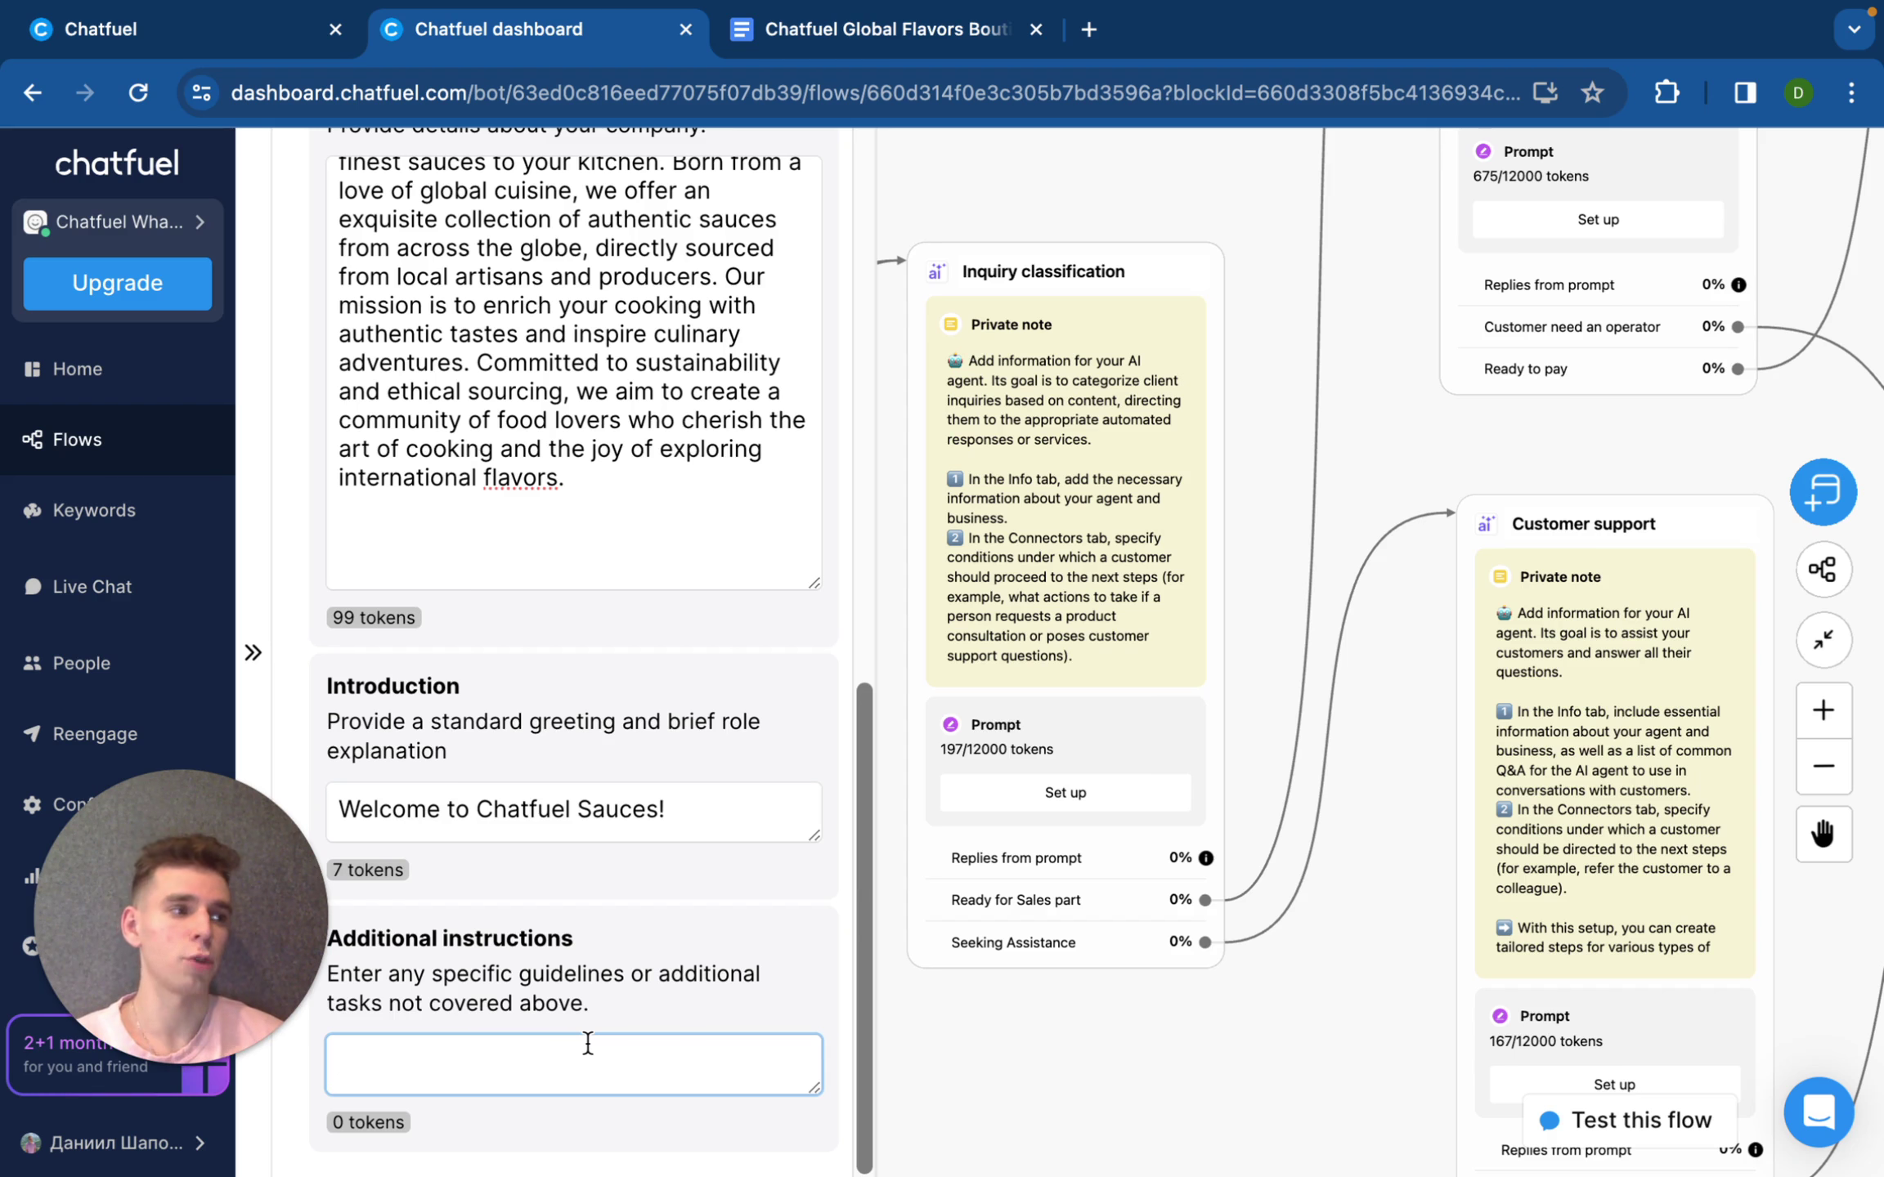
pyautogui.write('Use emi')
pyautogui.press('BackSpace')
pyautogui.write('ojis')
pyautogui.press('BackSpace')
pyautogui.write(', ne')
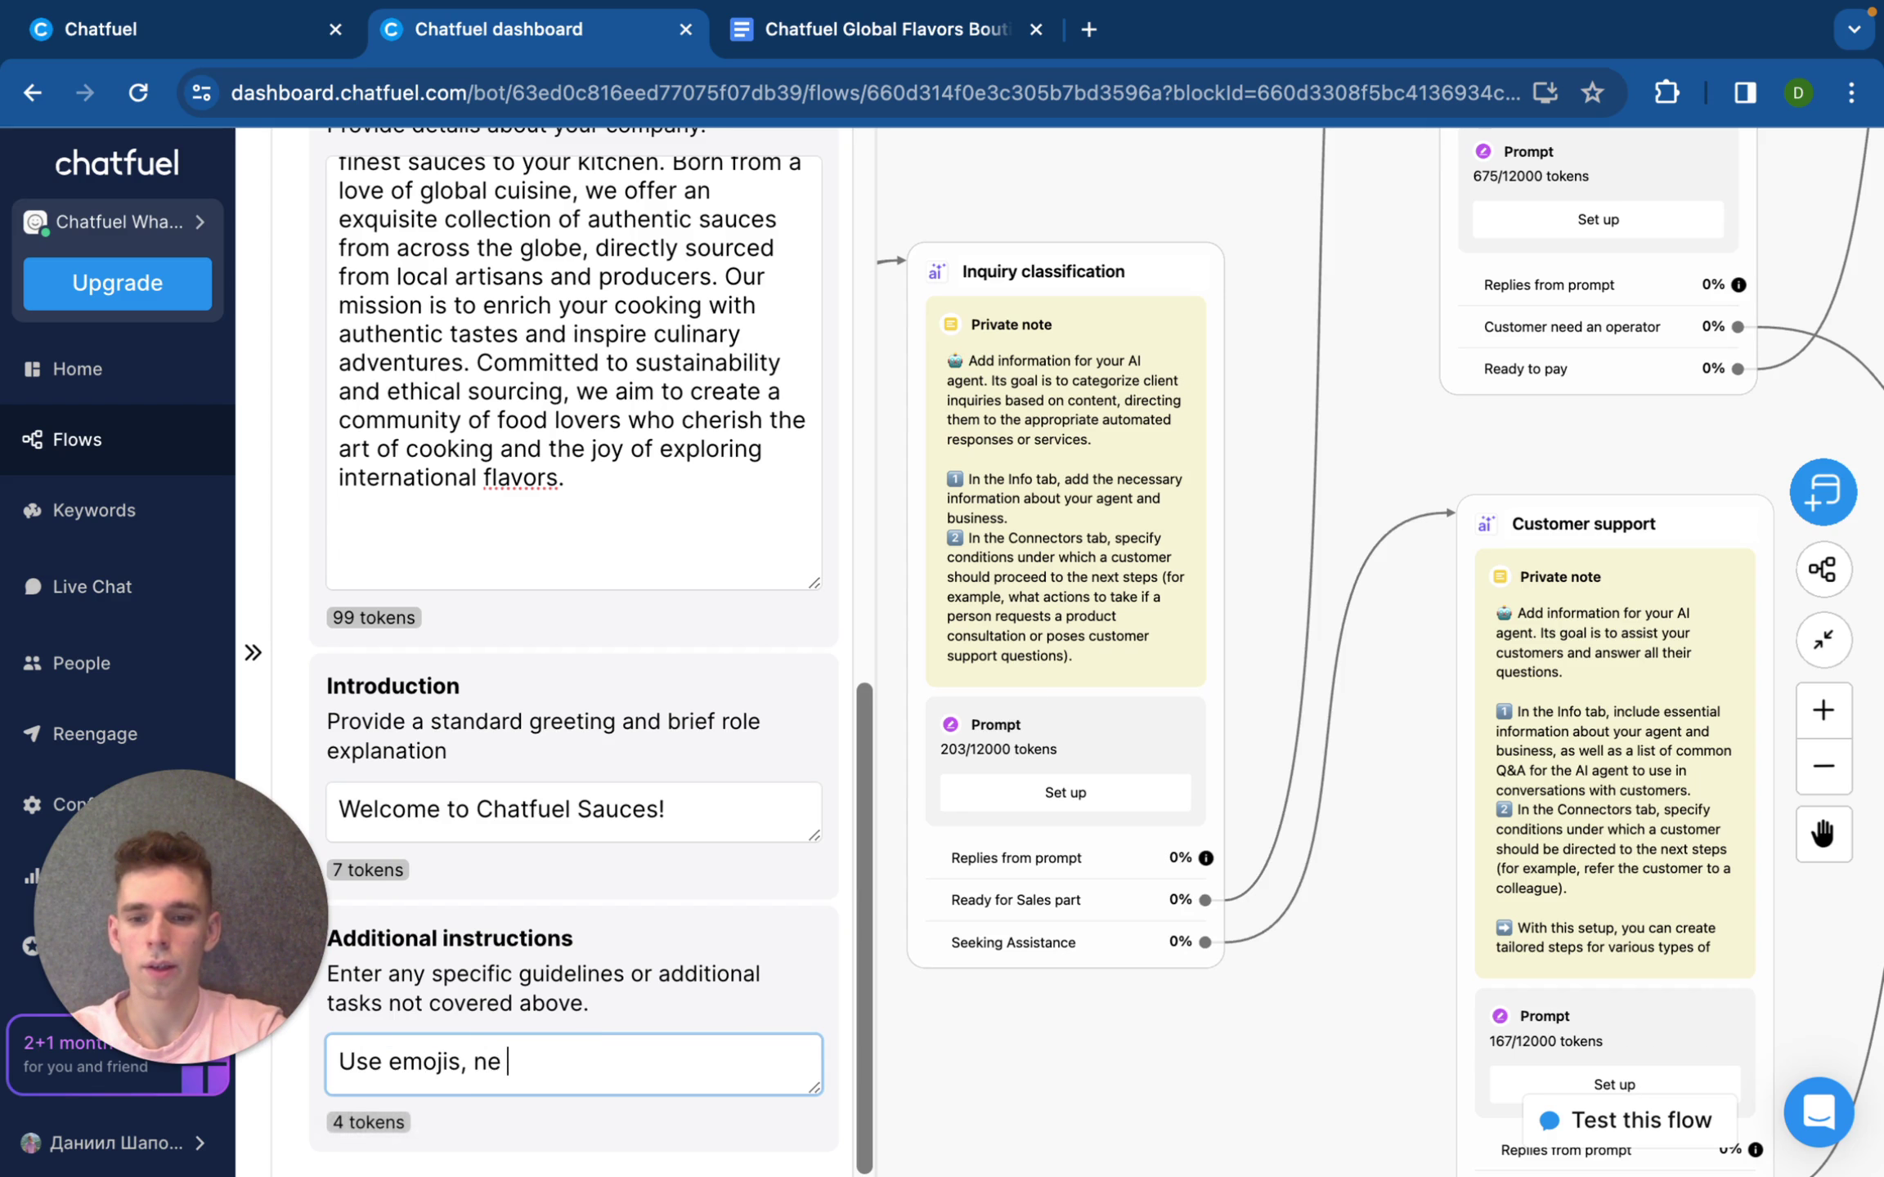
pyautogui.press('BackSpace')
pyautogui.press('BackSpace')
pyautogui.write('be kind and ')
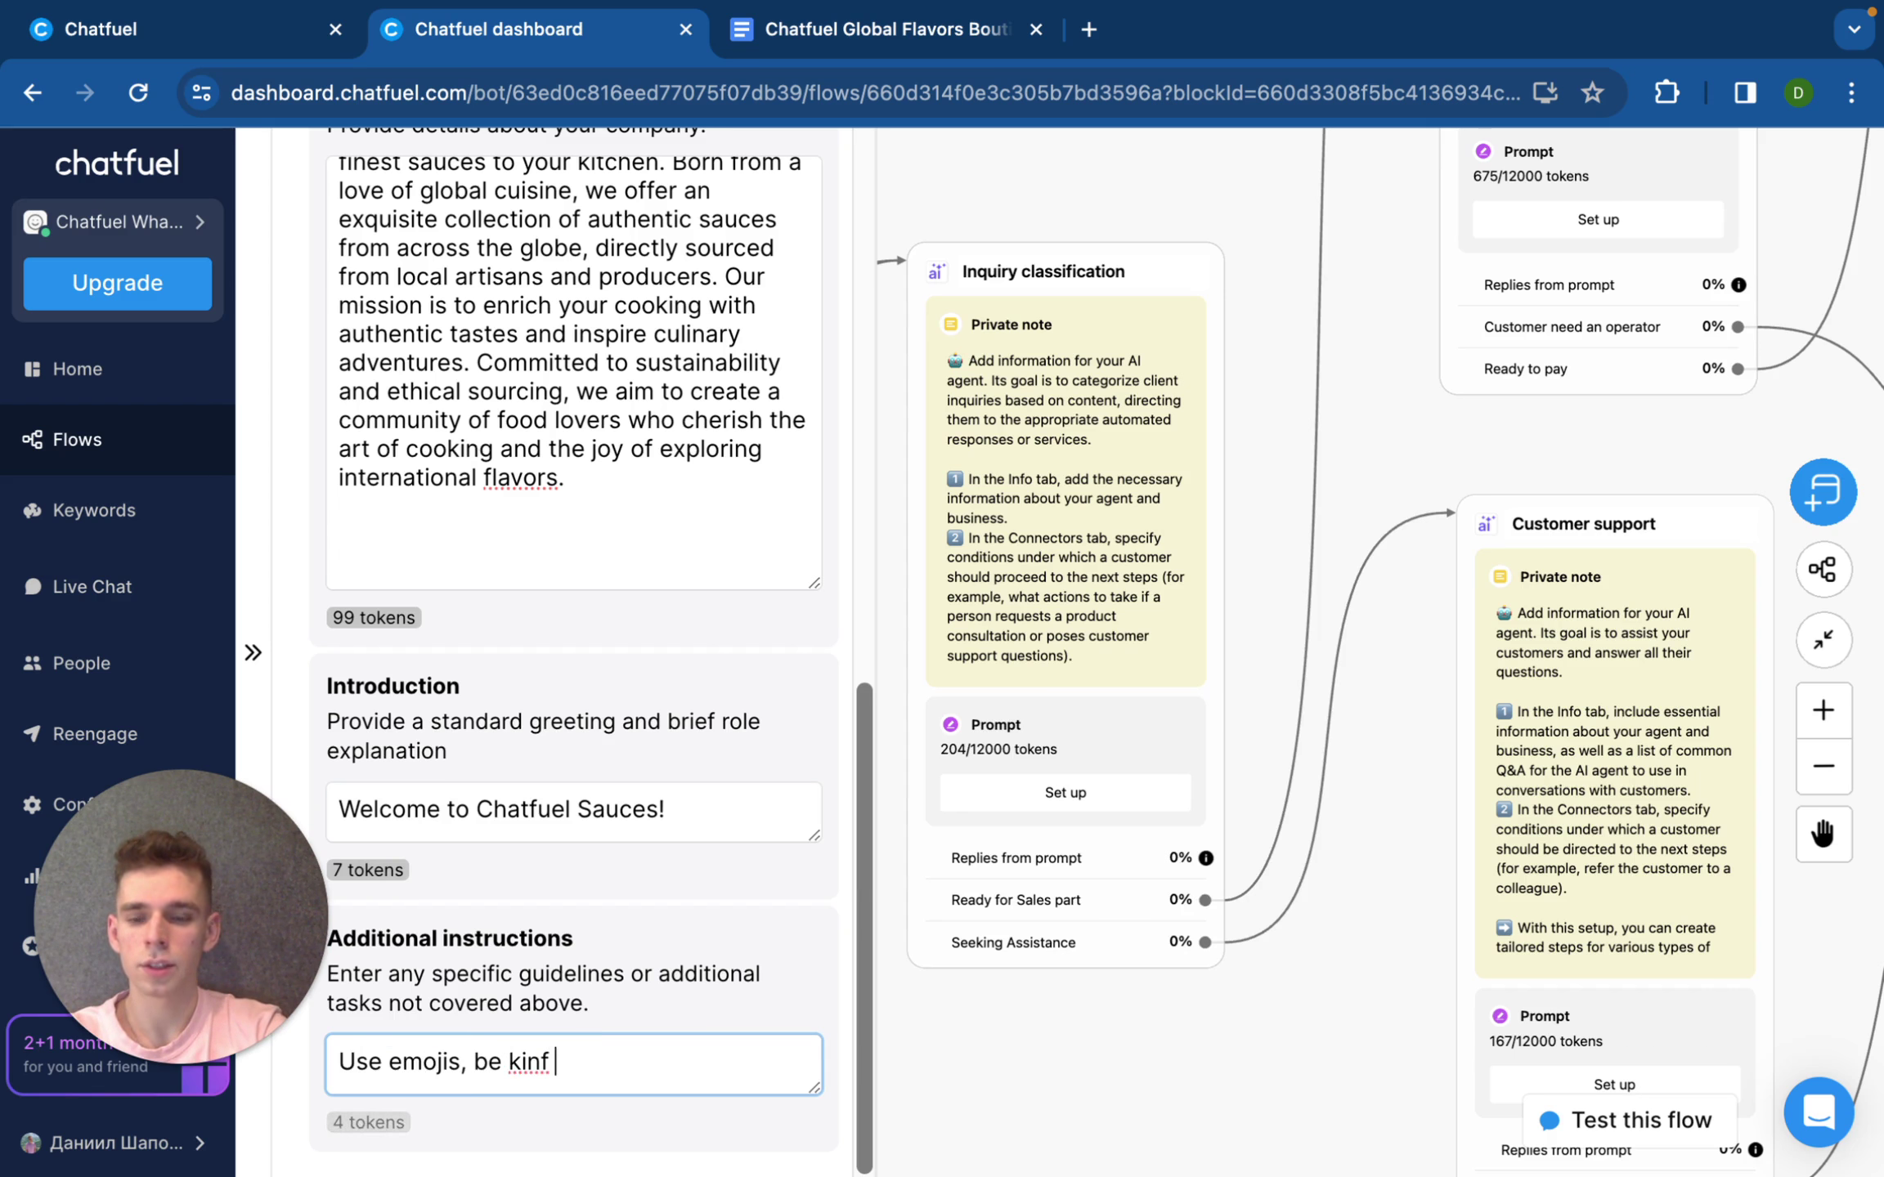
pyautogui.write('friendly')
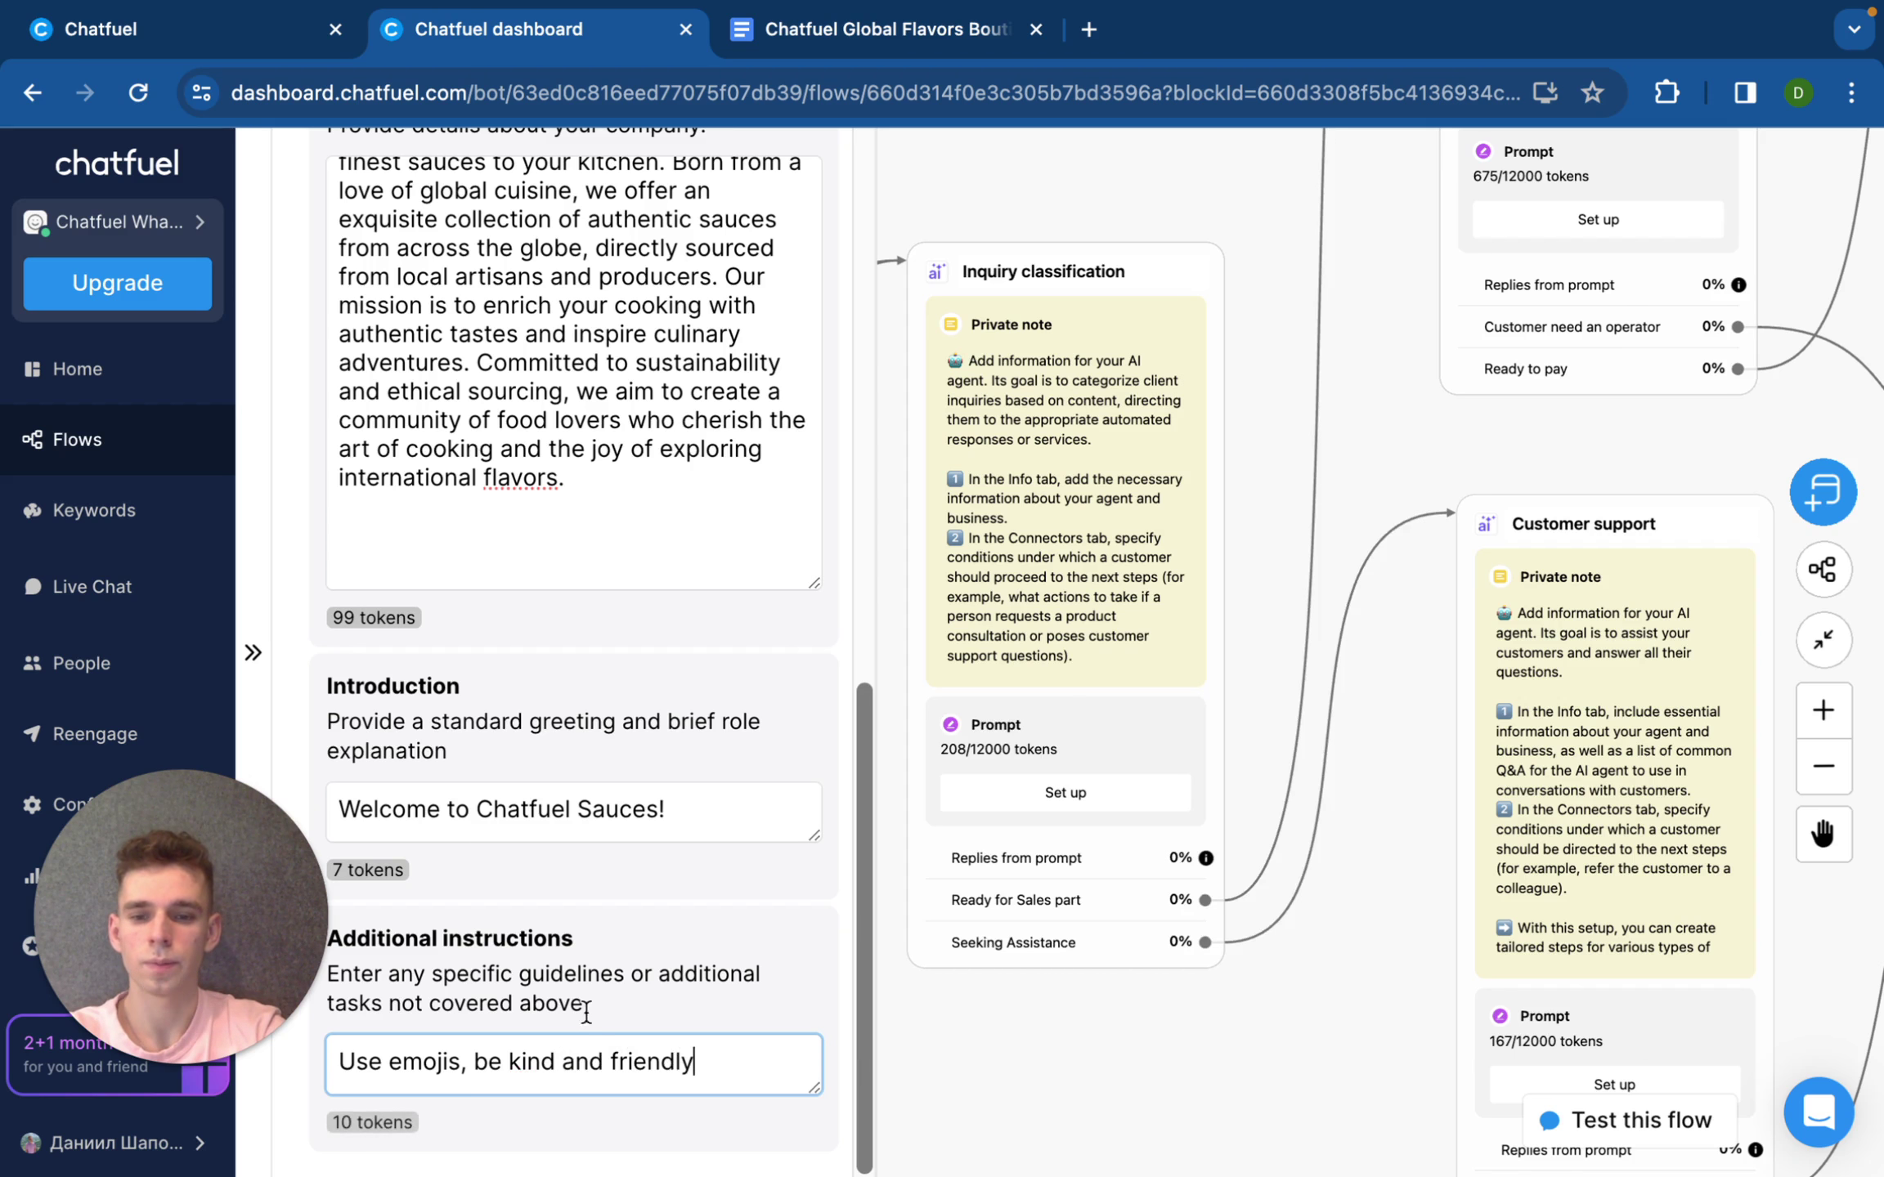
pyautogui.scroll(6, 623, 730)
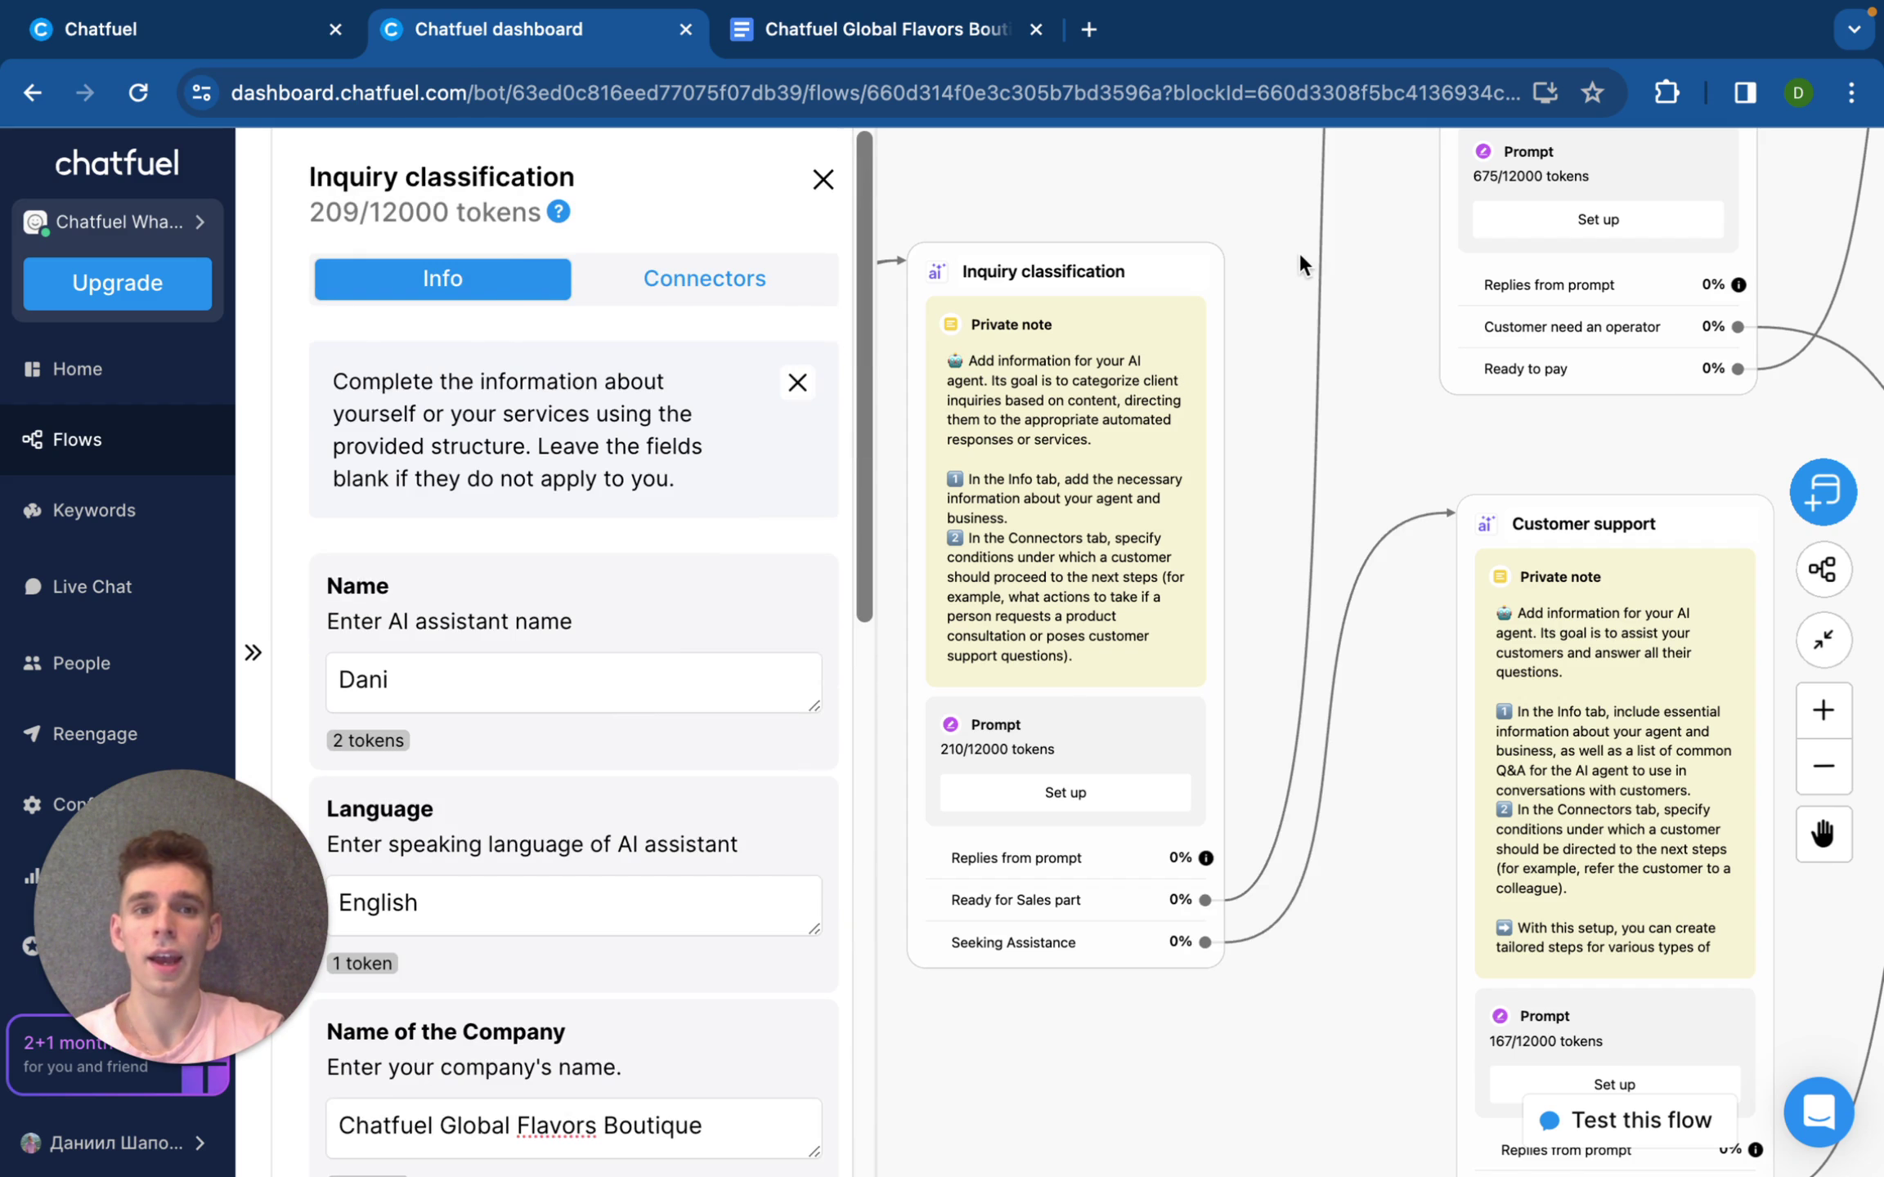
# Step: In the Connectors tab, review the Ready for Sales part connector's label and condition
pyautogui.click(678, 284)
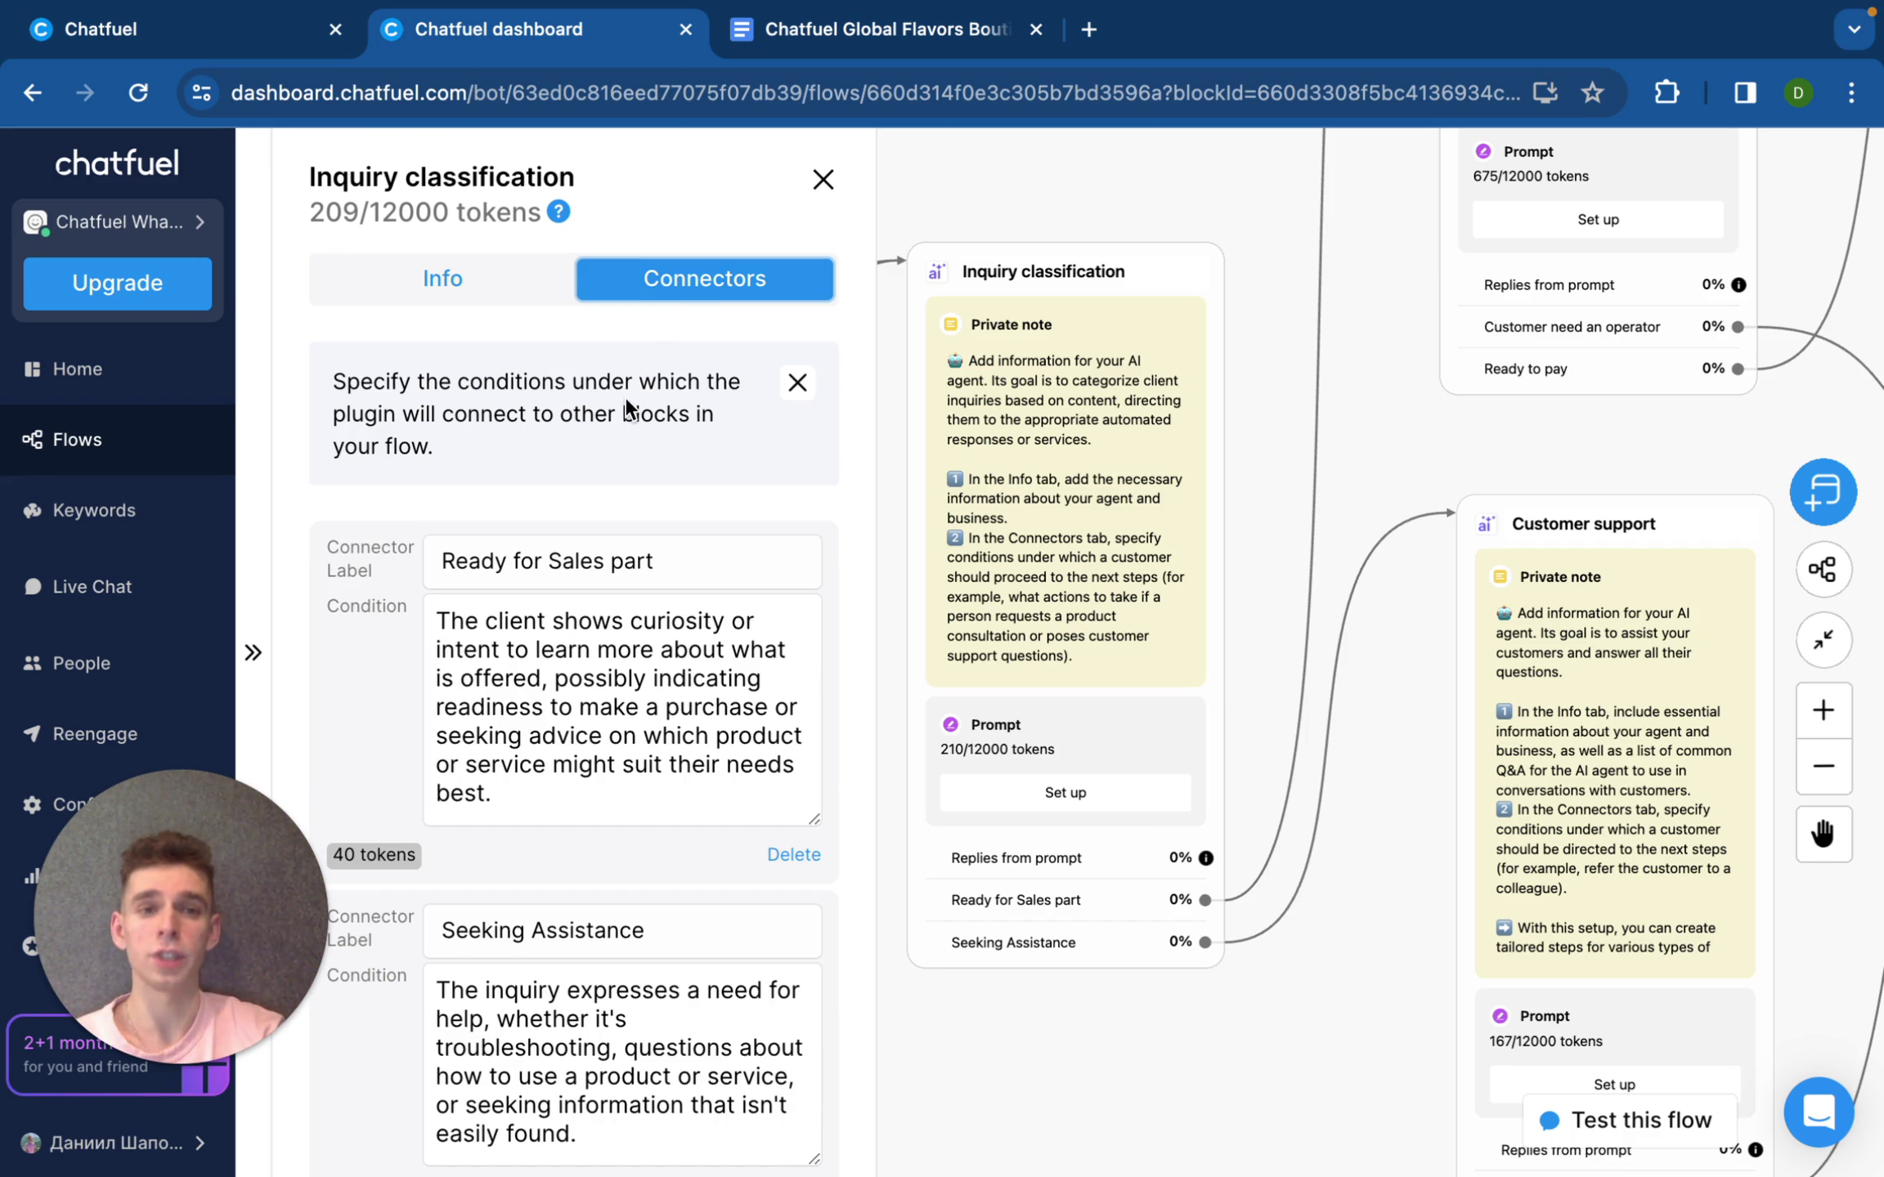
pyautogui.scroll(-2, 623, 396)
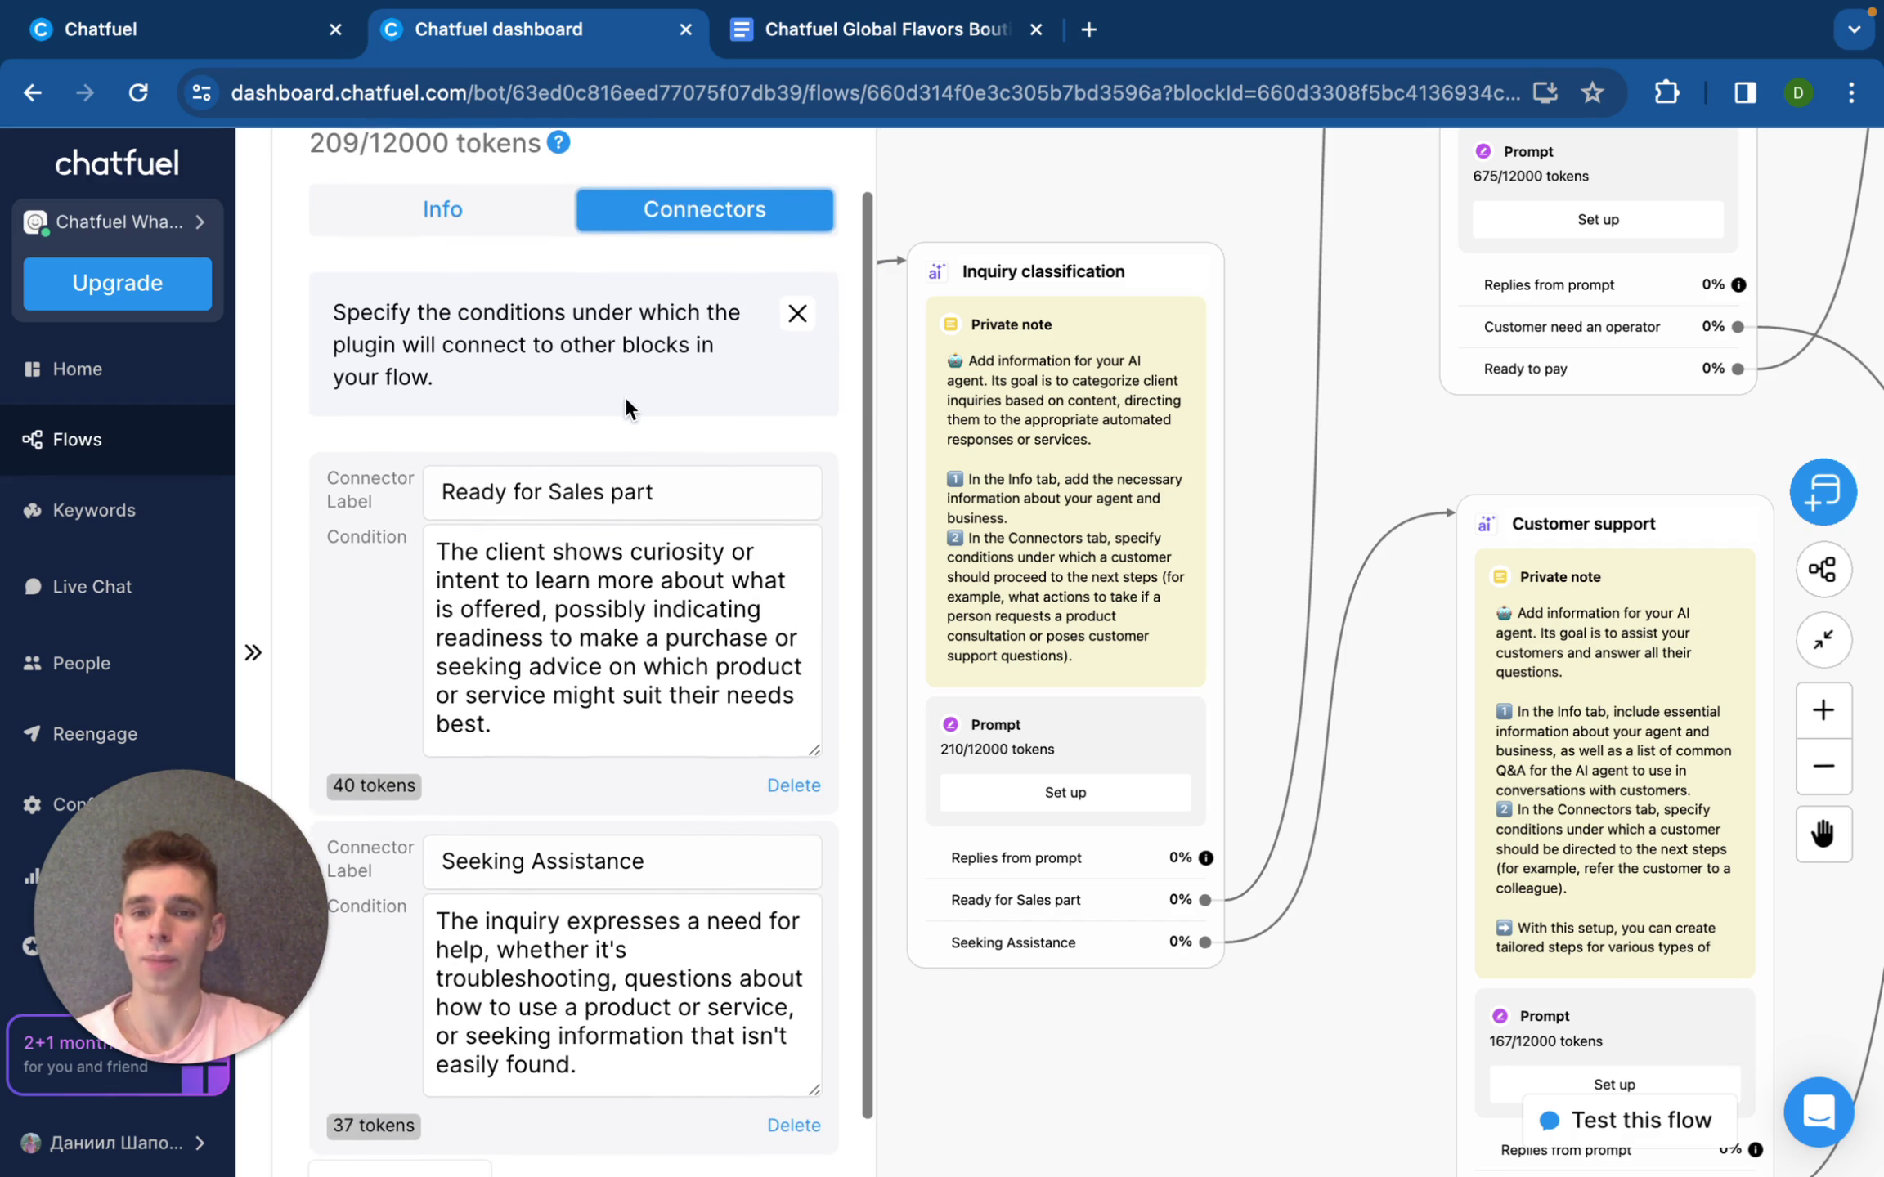
pyautogui.scroll(2, 624, 396)
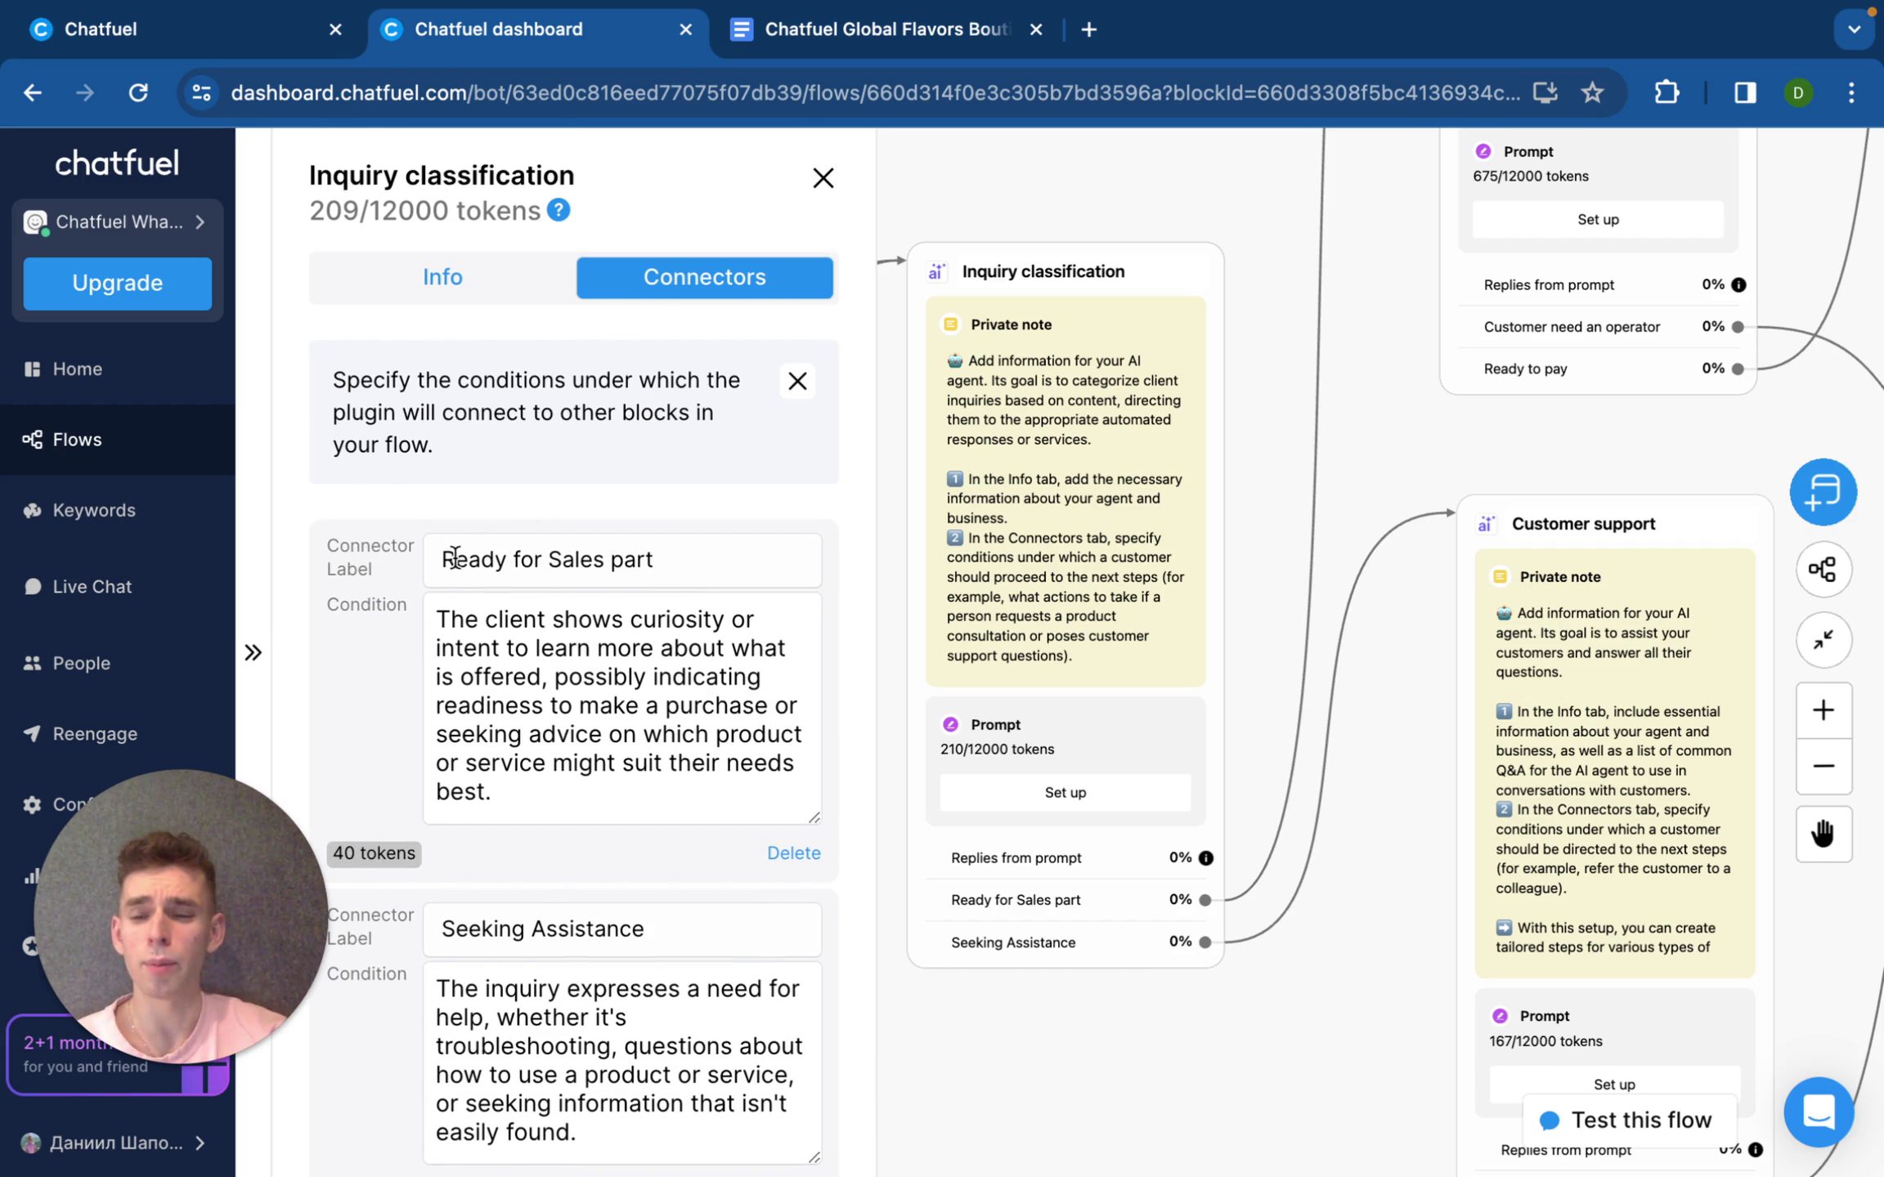
pyautogui.moveTo(449, 551); pyautogui.dragTo(714, 560)
pyautogui.click(716, 559)
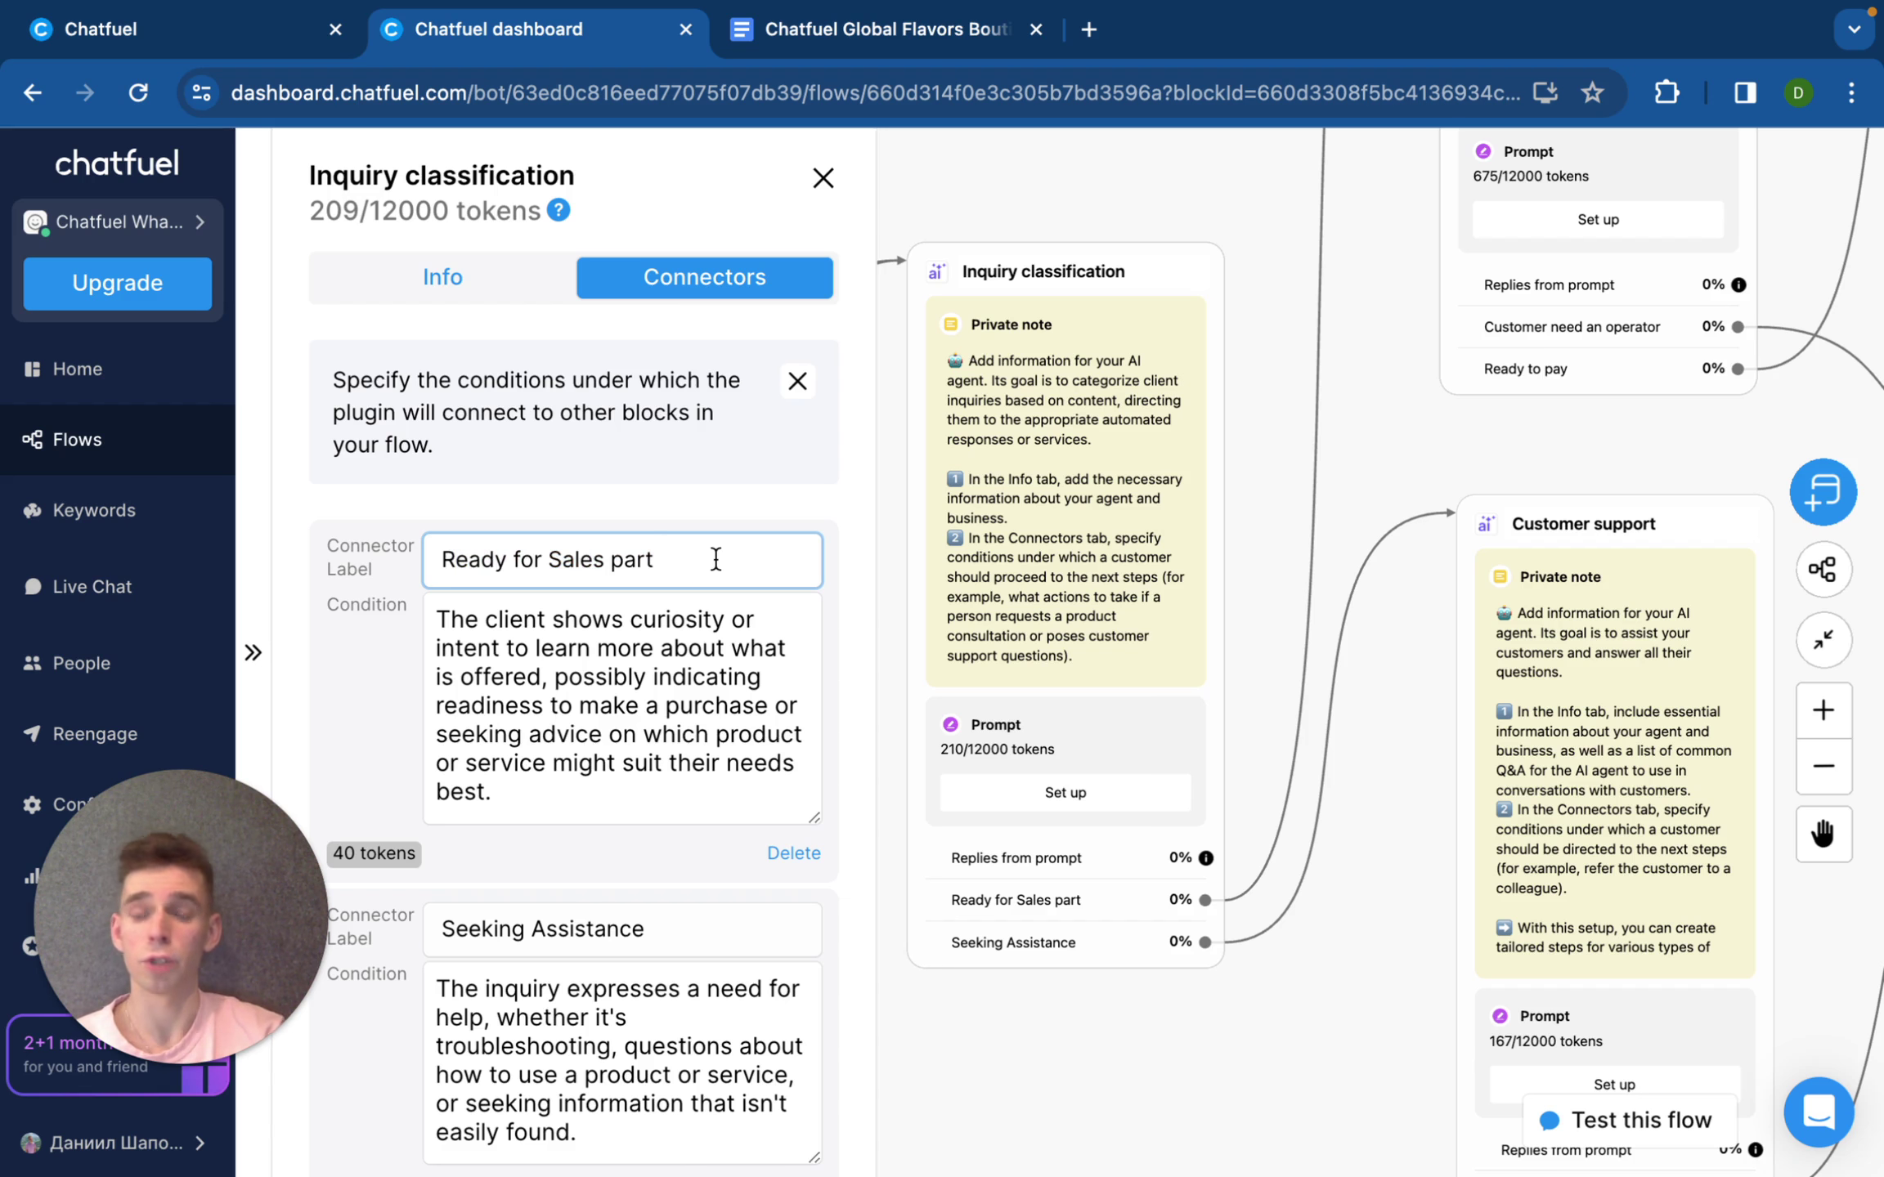
pyautogui.click(597, 736)
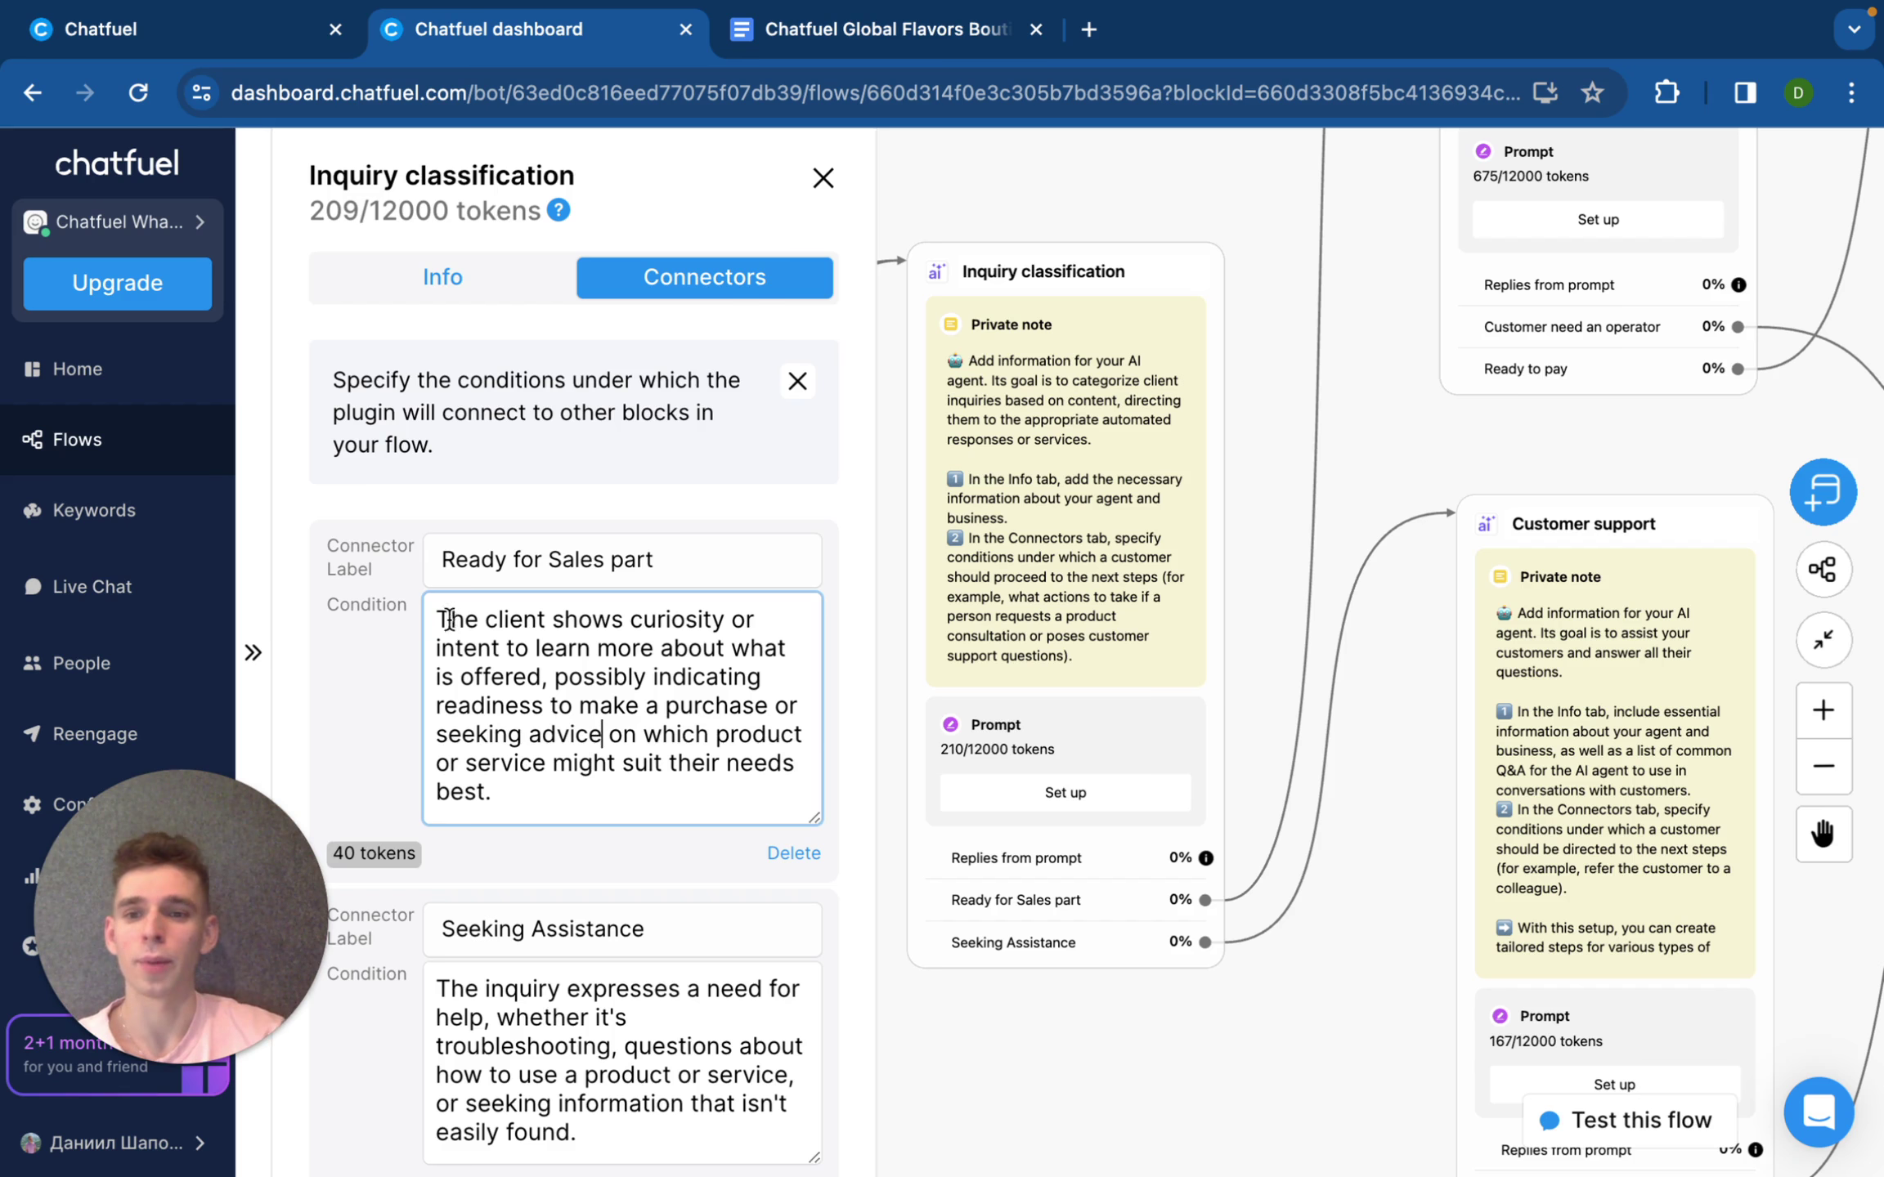
pyautogui.moveTo(435, 619); pyautogui.dragTo(691, 615)
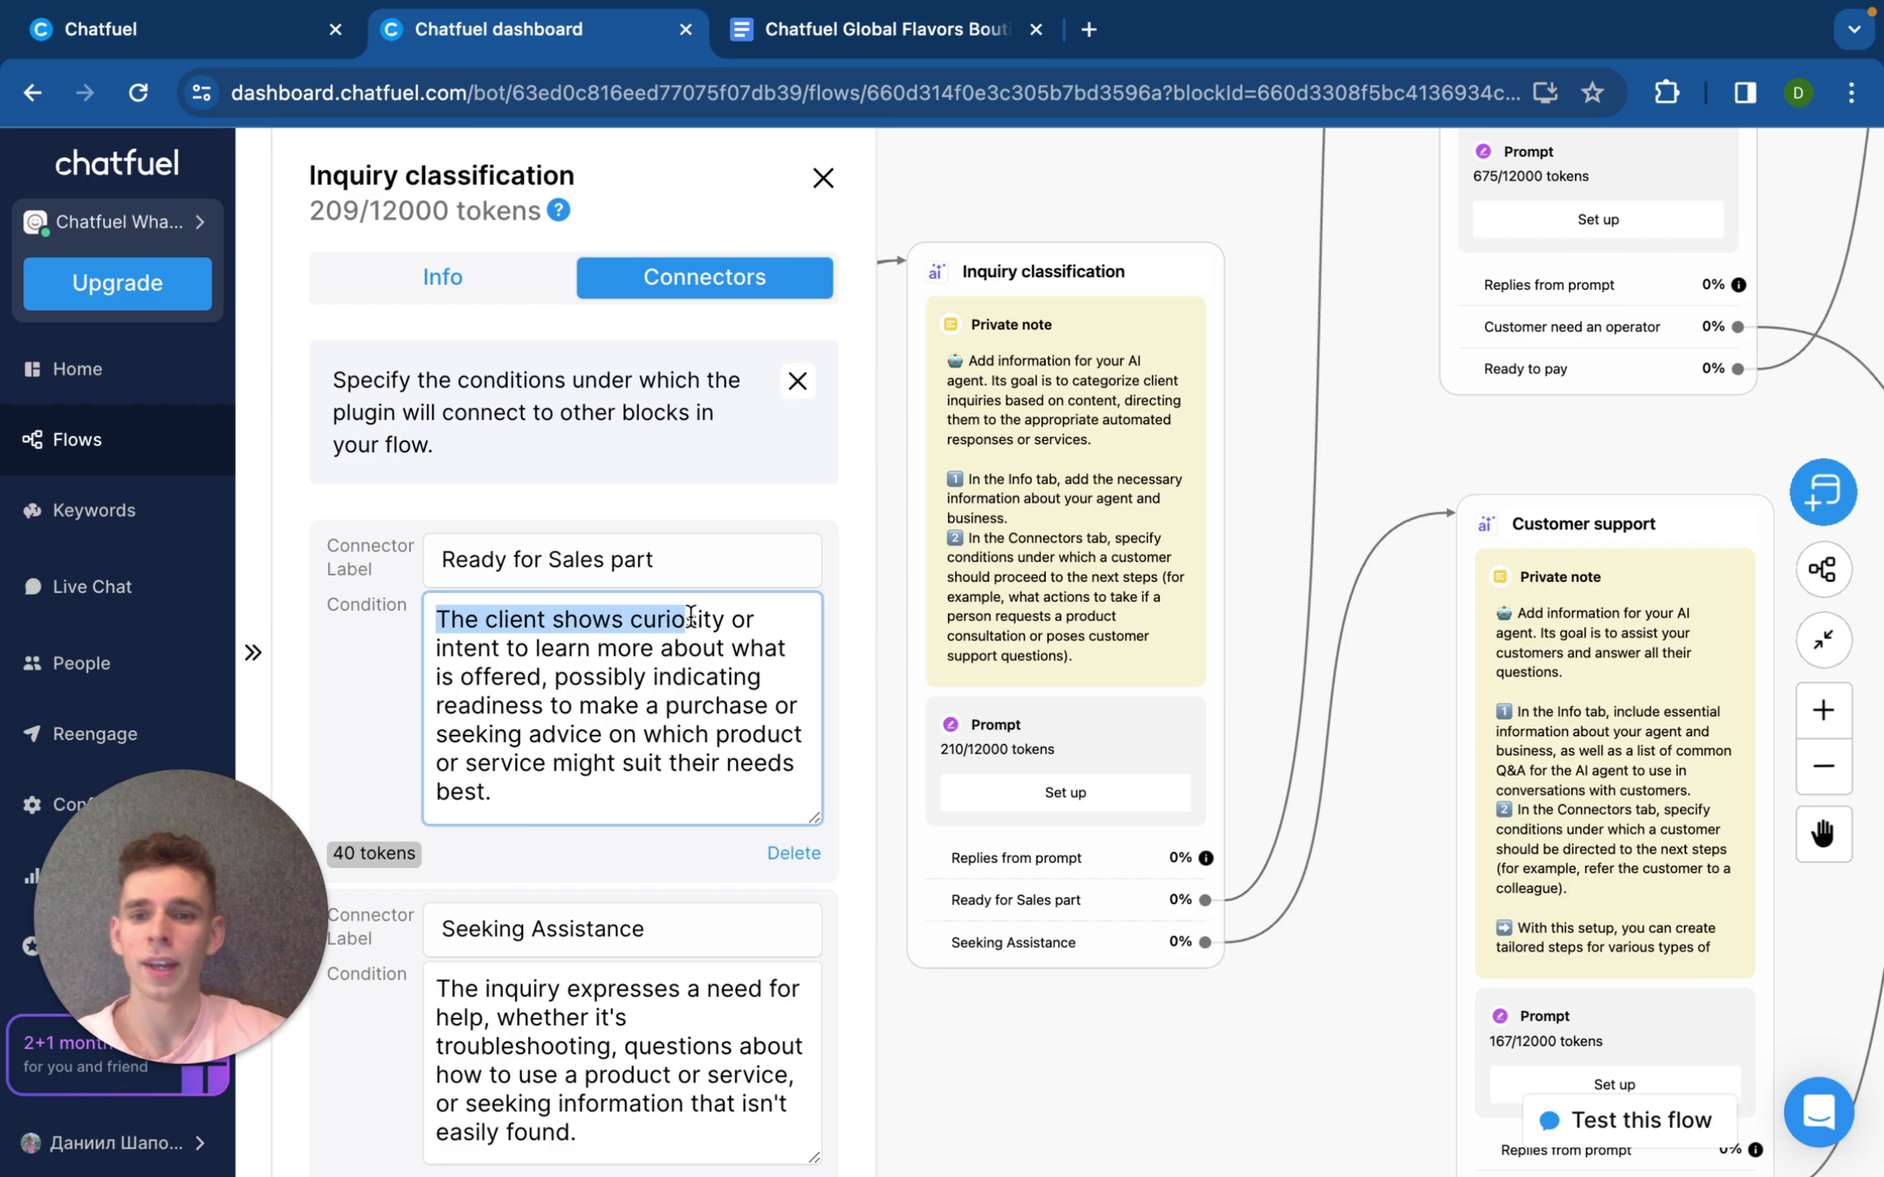
pyautogui.click(691, 740)
pyautogui.moveTo(538, 677); pyautogui.dragTo(776, 680)
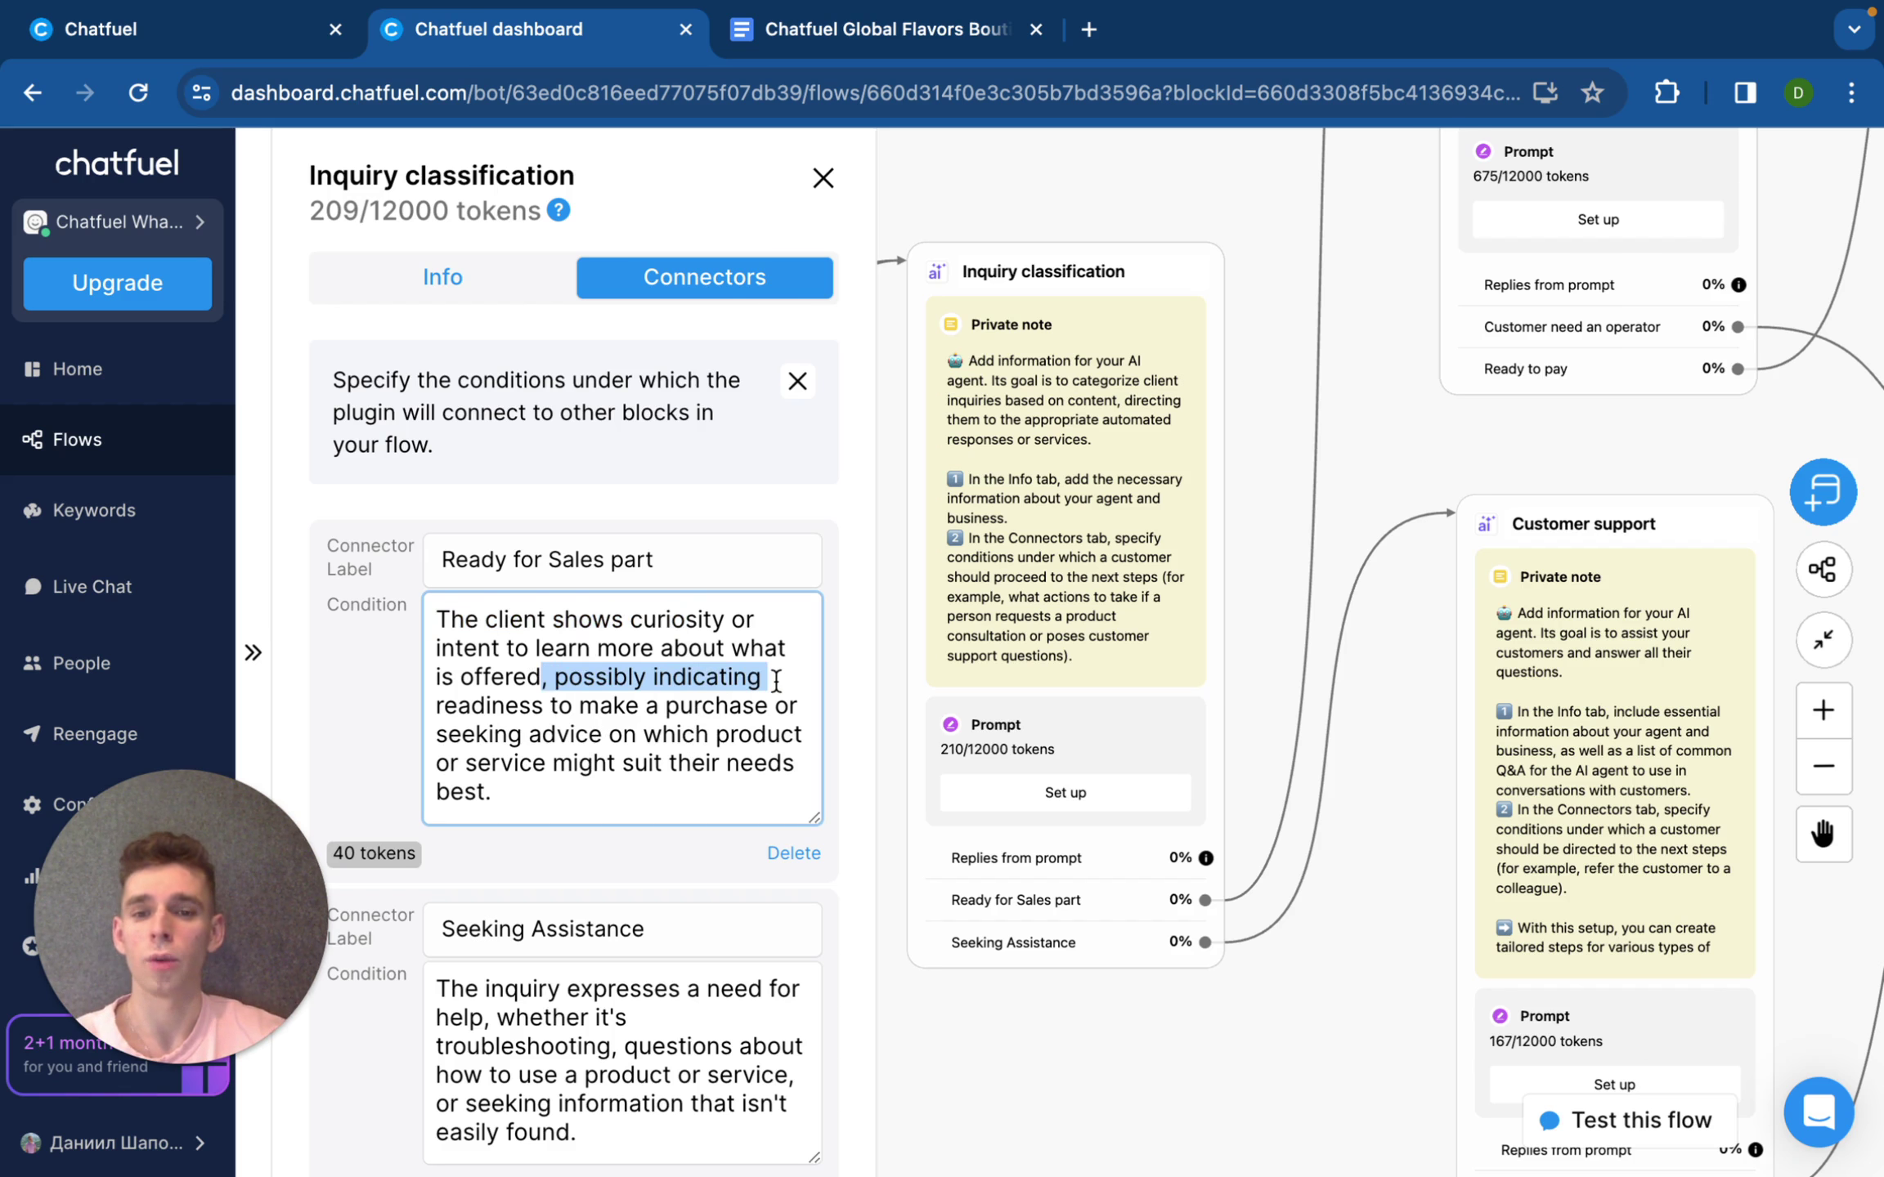
pyautogui.click(493, 556)
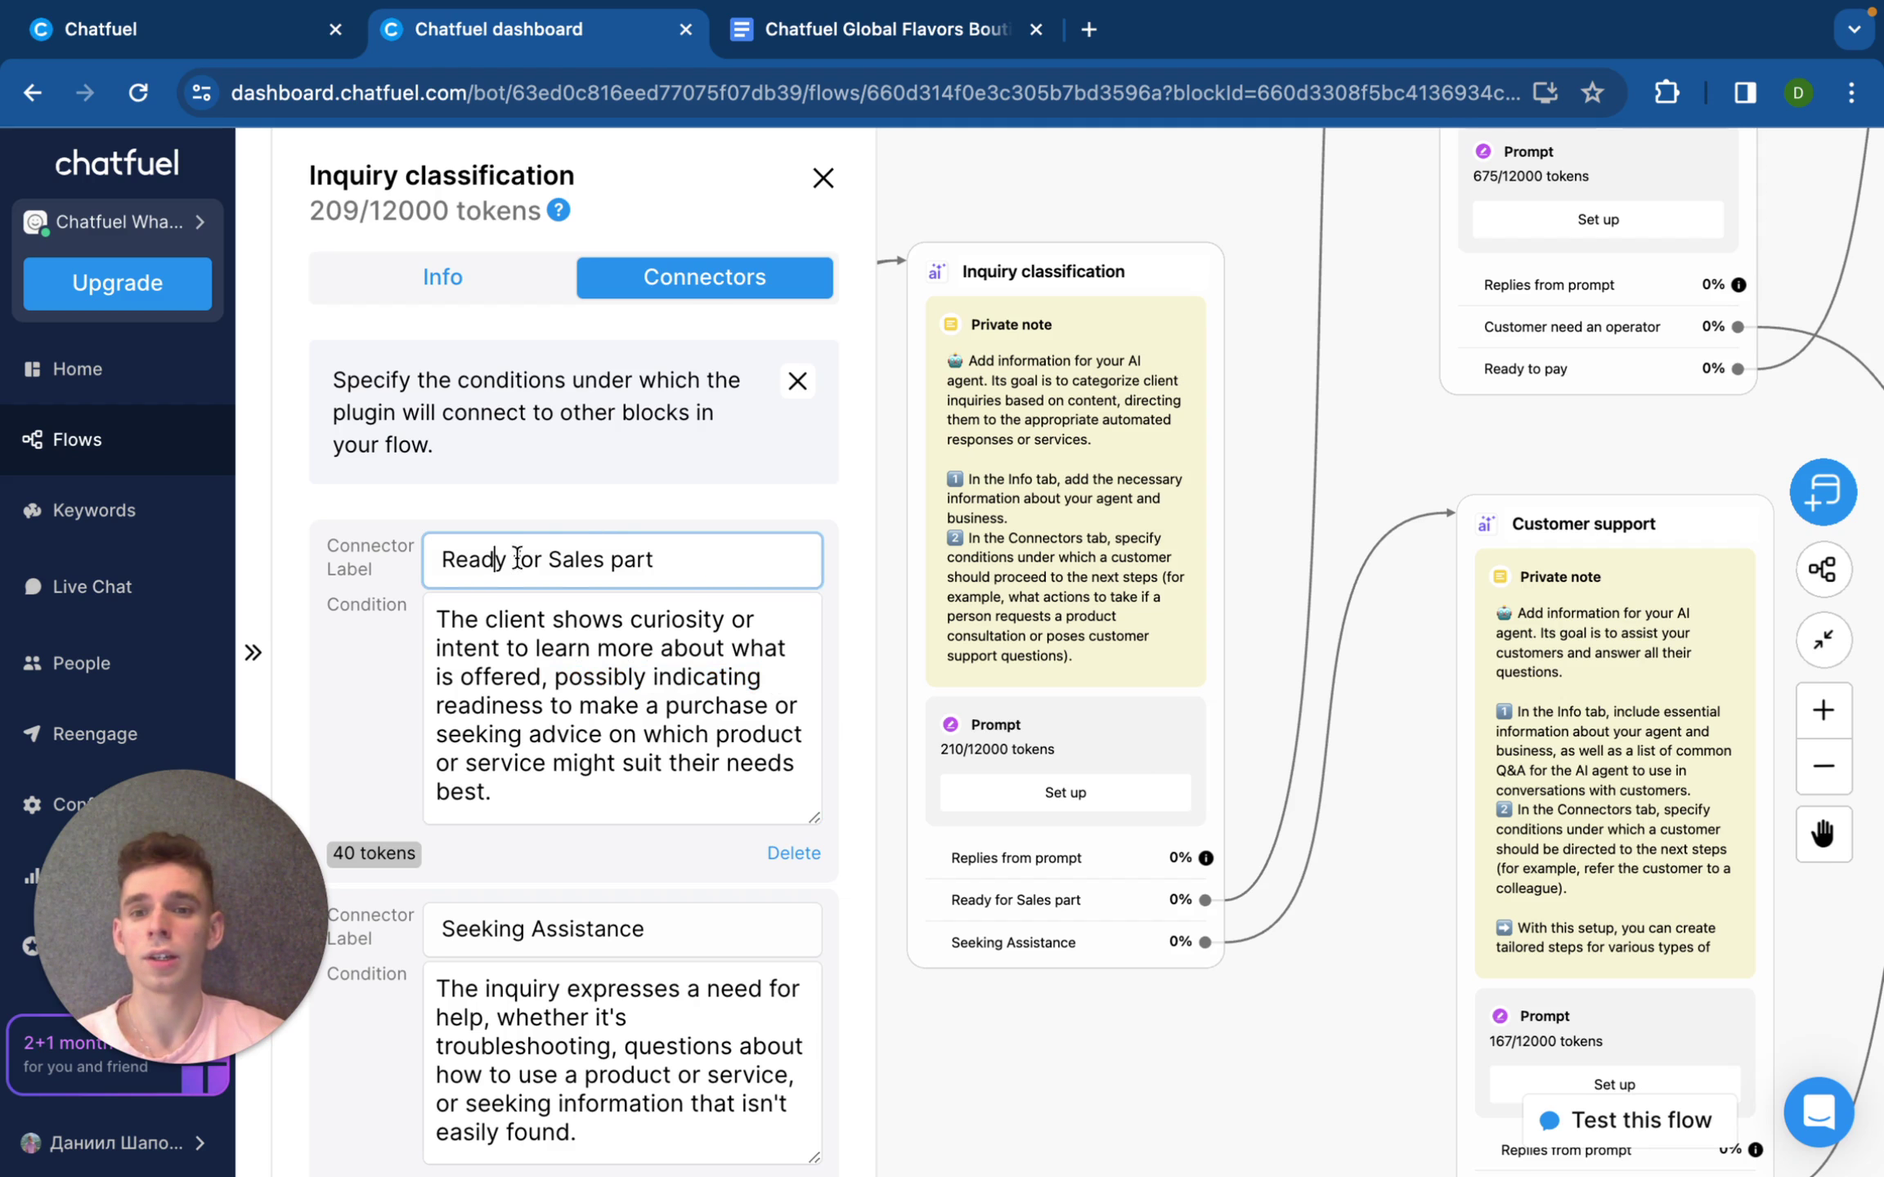
# Step: Review the Seeking Assistance connector's label and condition, then close the settings panel
pyautogui.scroll(-3, 699, 564)
pyautogui.click(610, 889)
pyautogui.moveTo(449, 799); pyautogui.dragTo(635, 799)
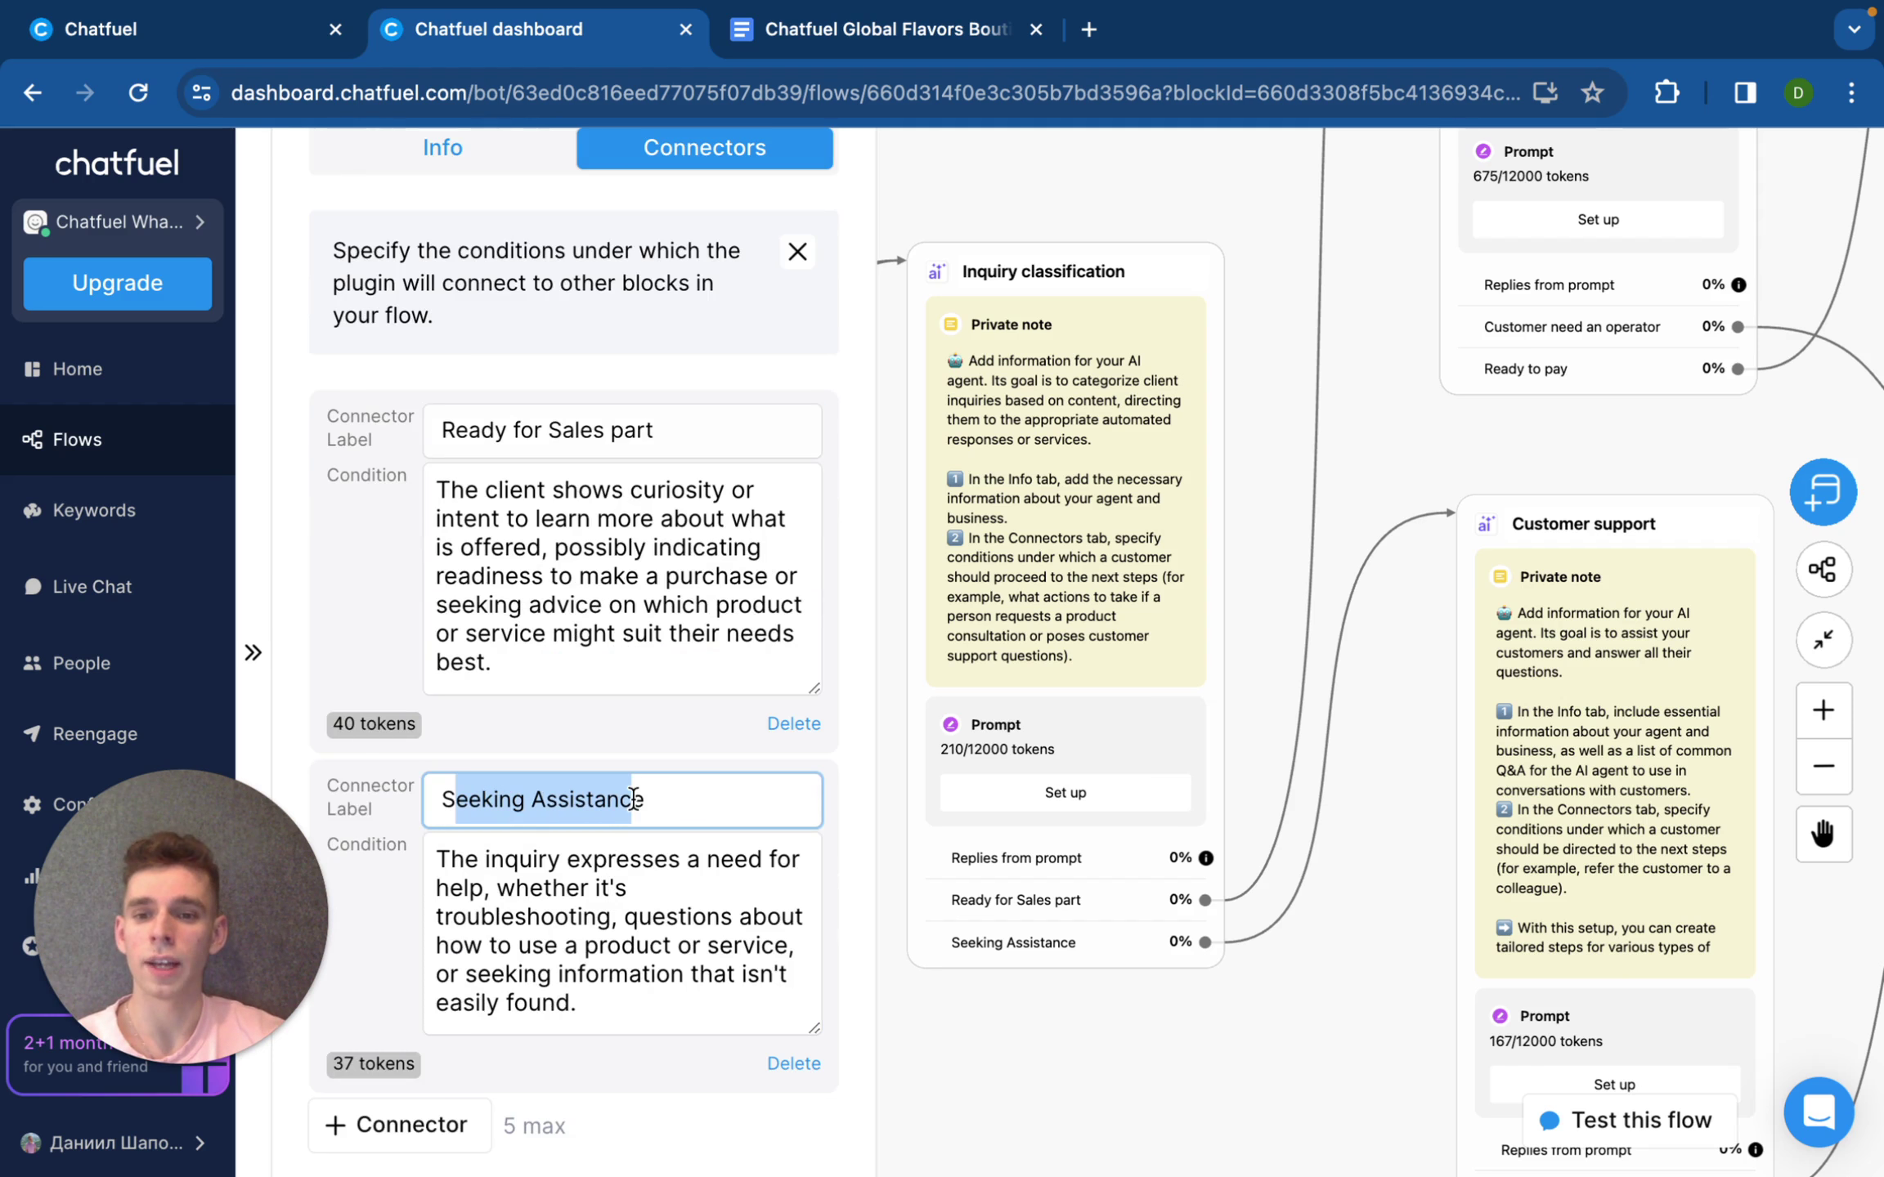
pyautogui.click(543, 855)
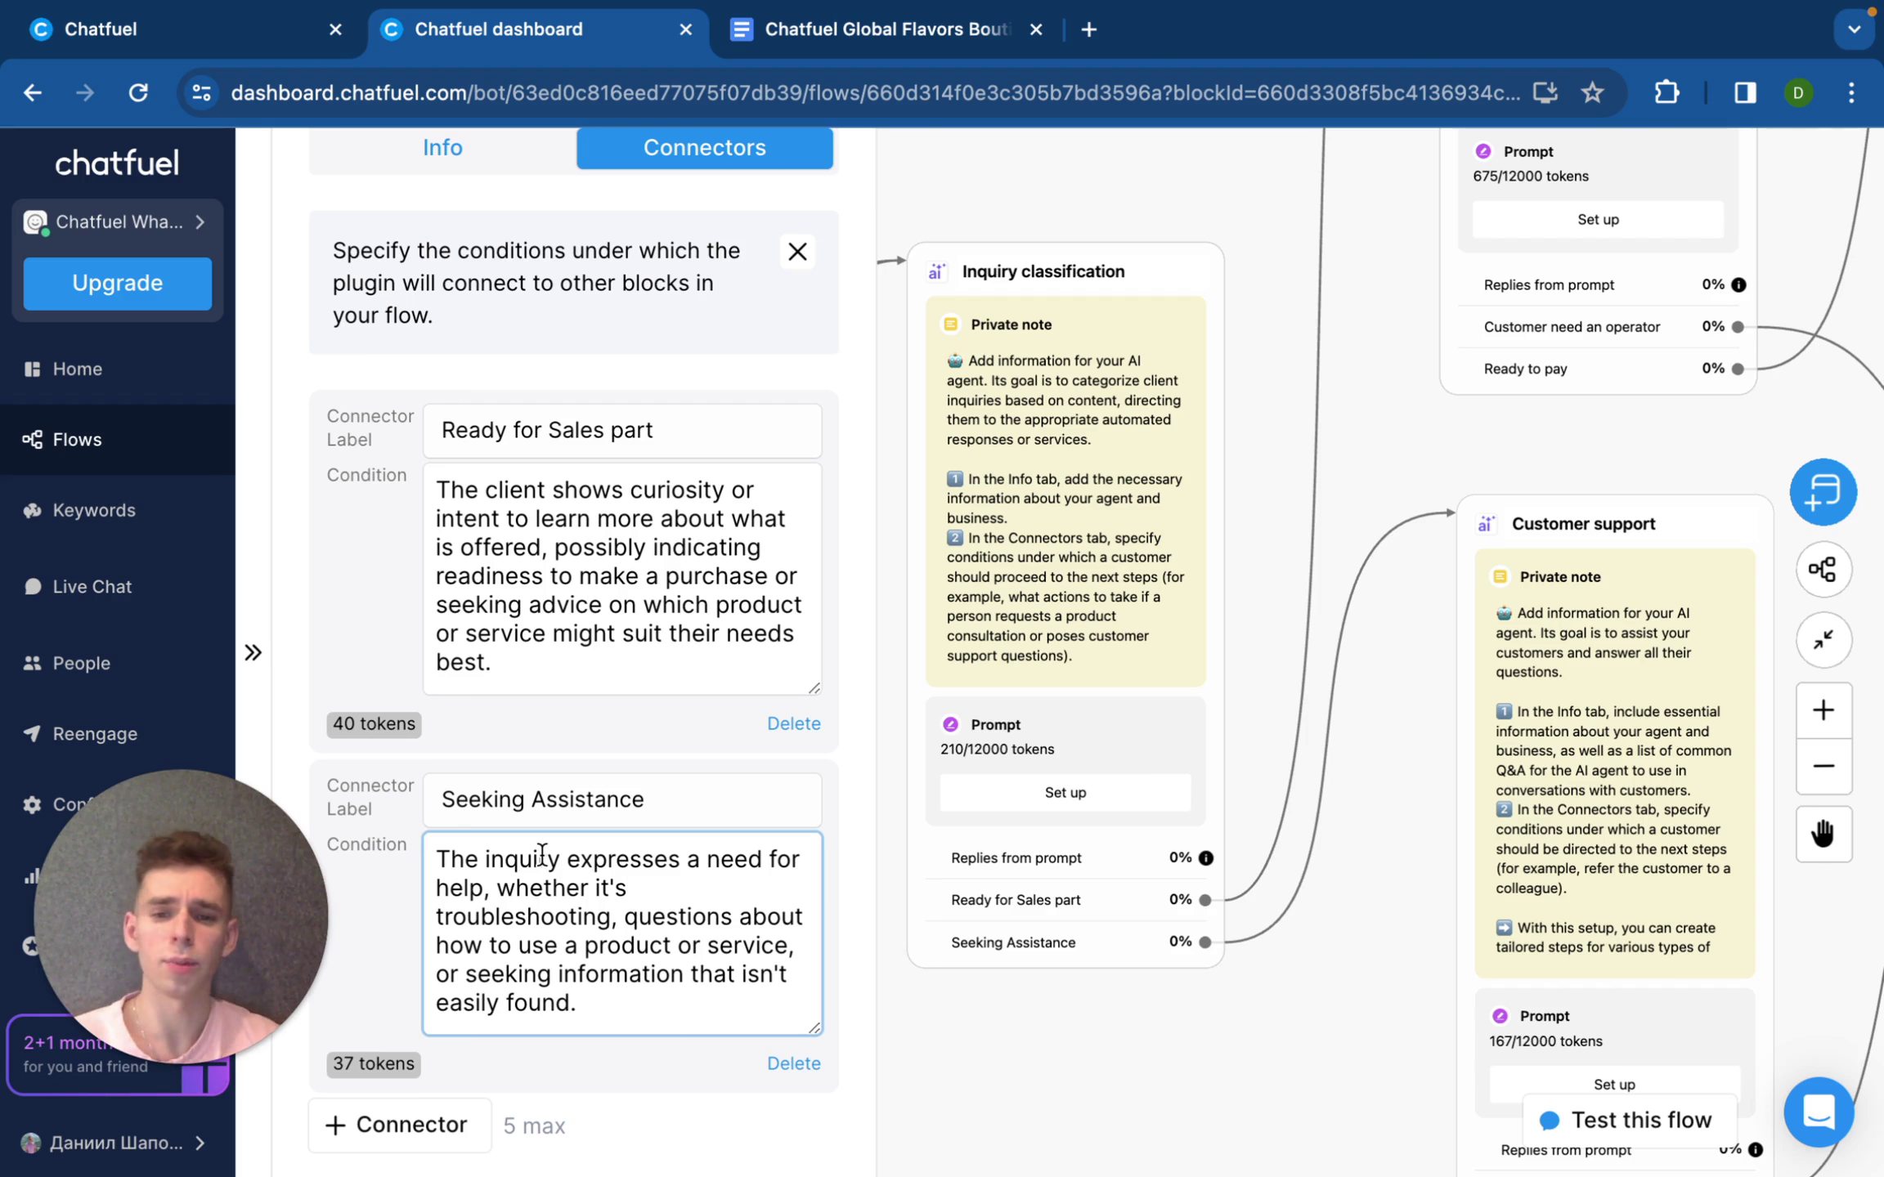
pyautogui.click(542, 796)
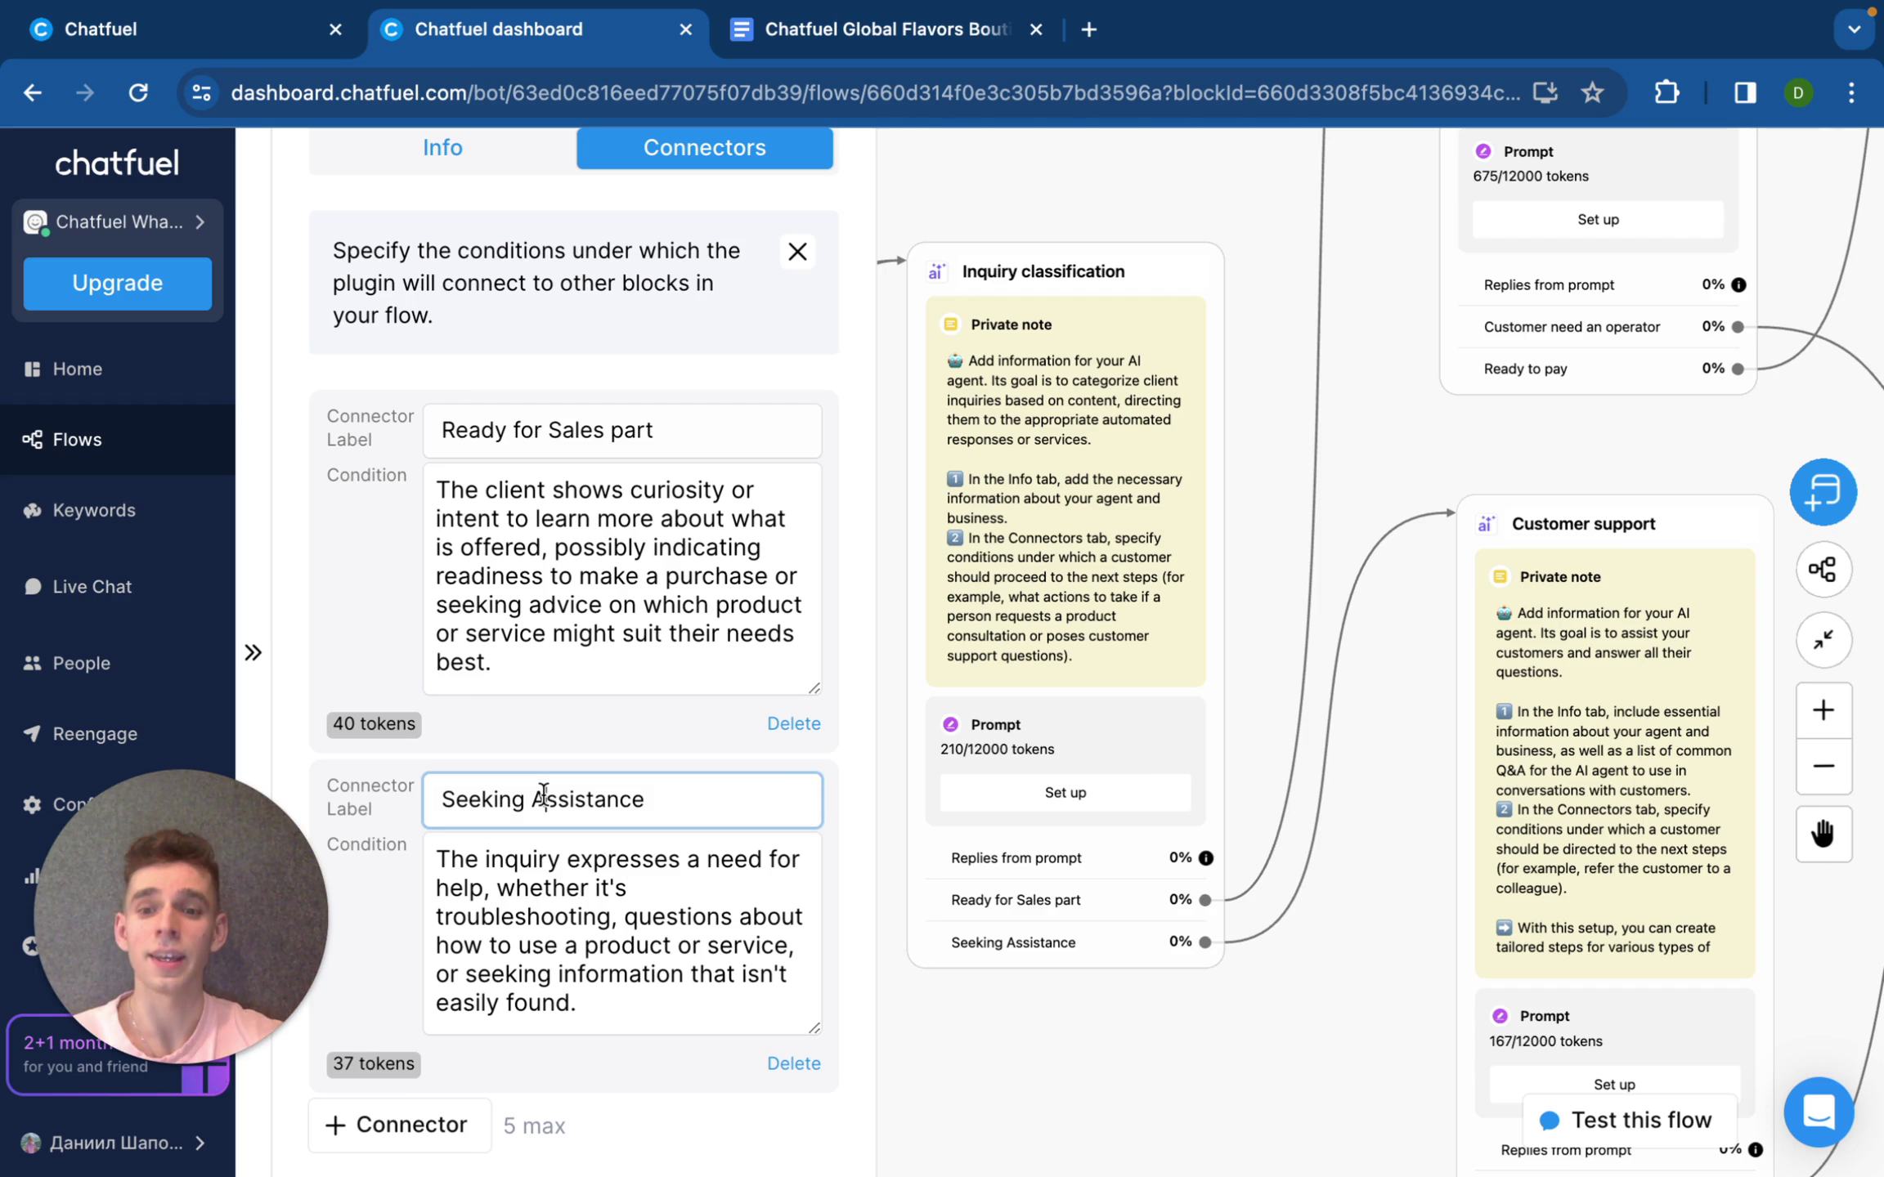
pyautogui.click(1156, 1023)
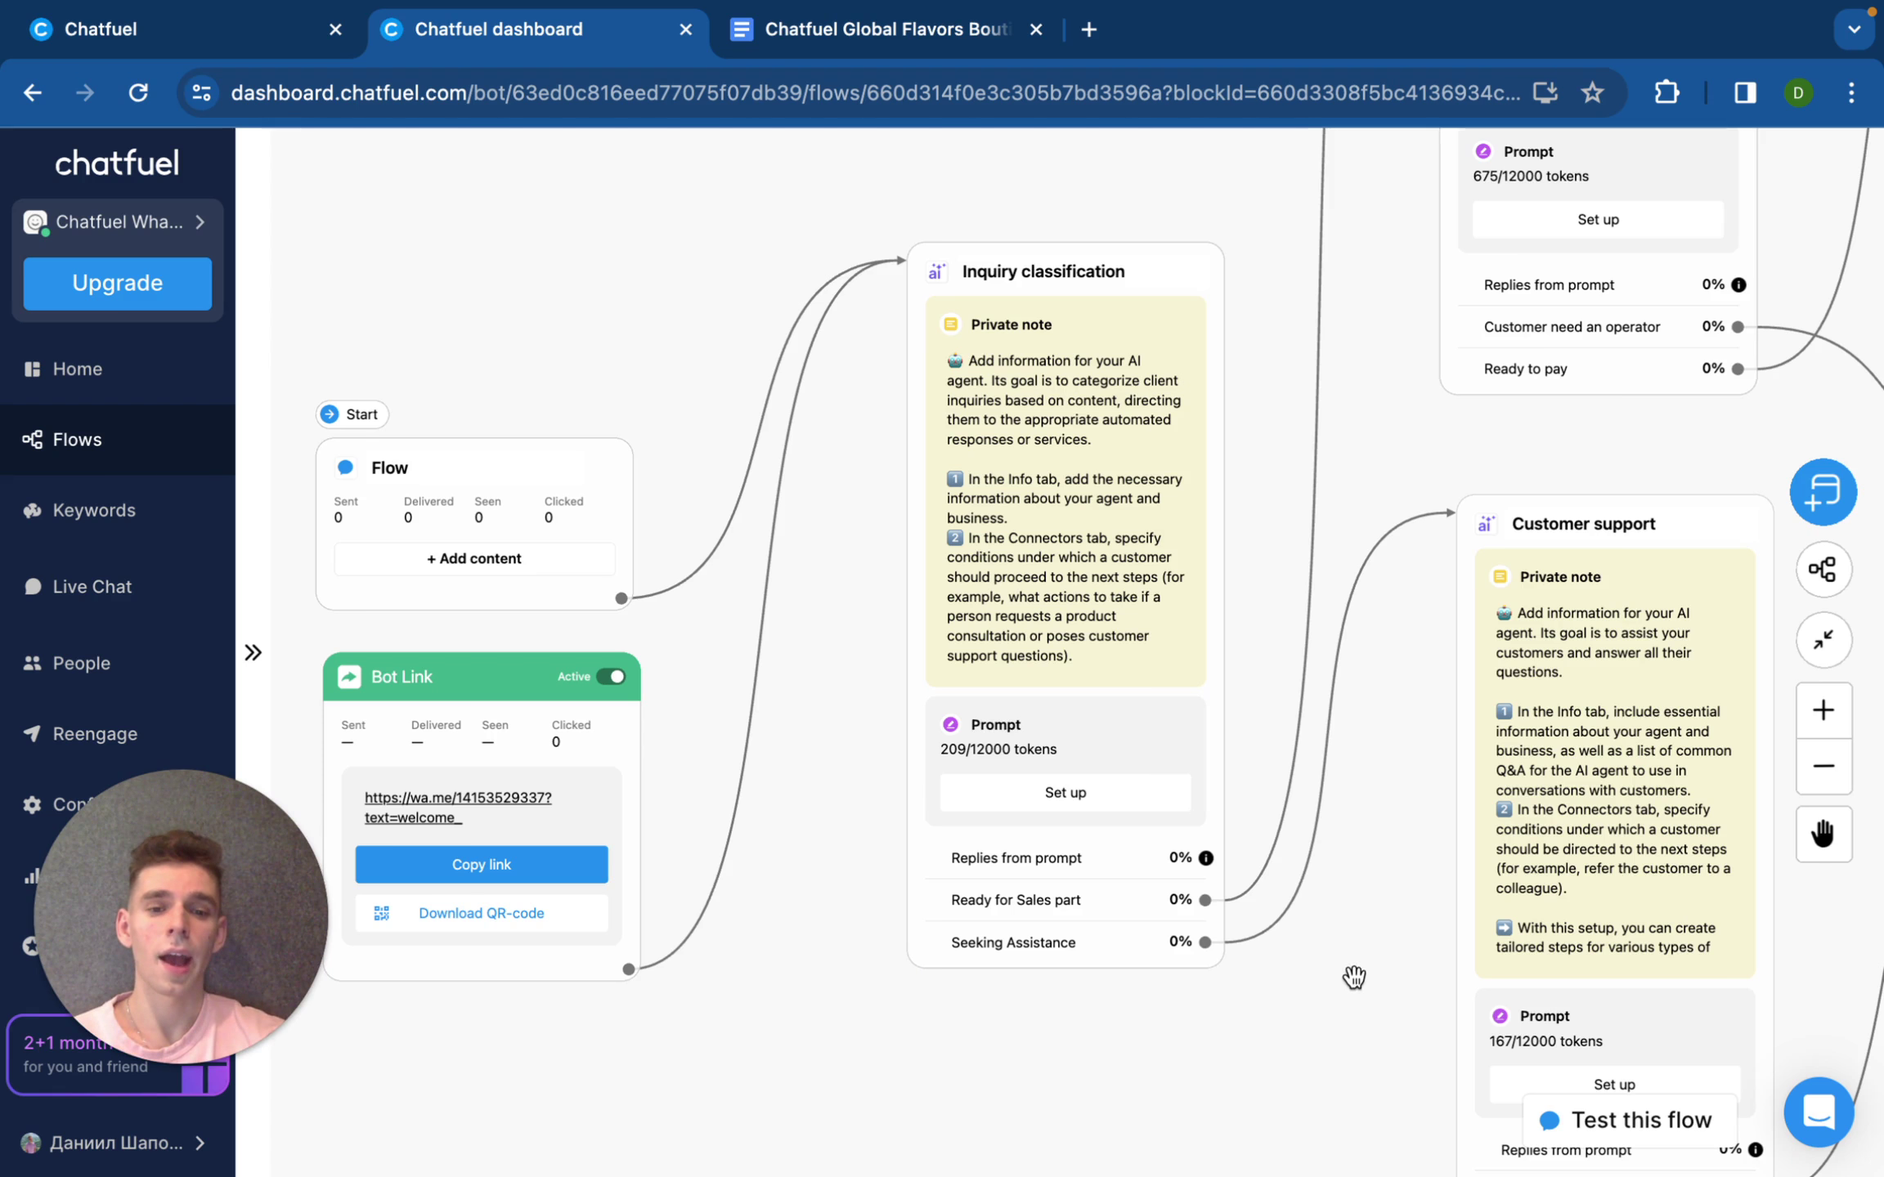
# Step: Open the Sales block's prompt info and scroll to products like Classic Italian Tomato Sauce
pyautogui.scroll(2, 1353, 975)
pyautogui.scroll(2, 1361, 891)
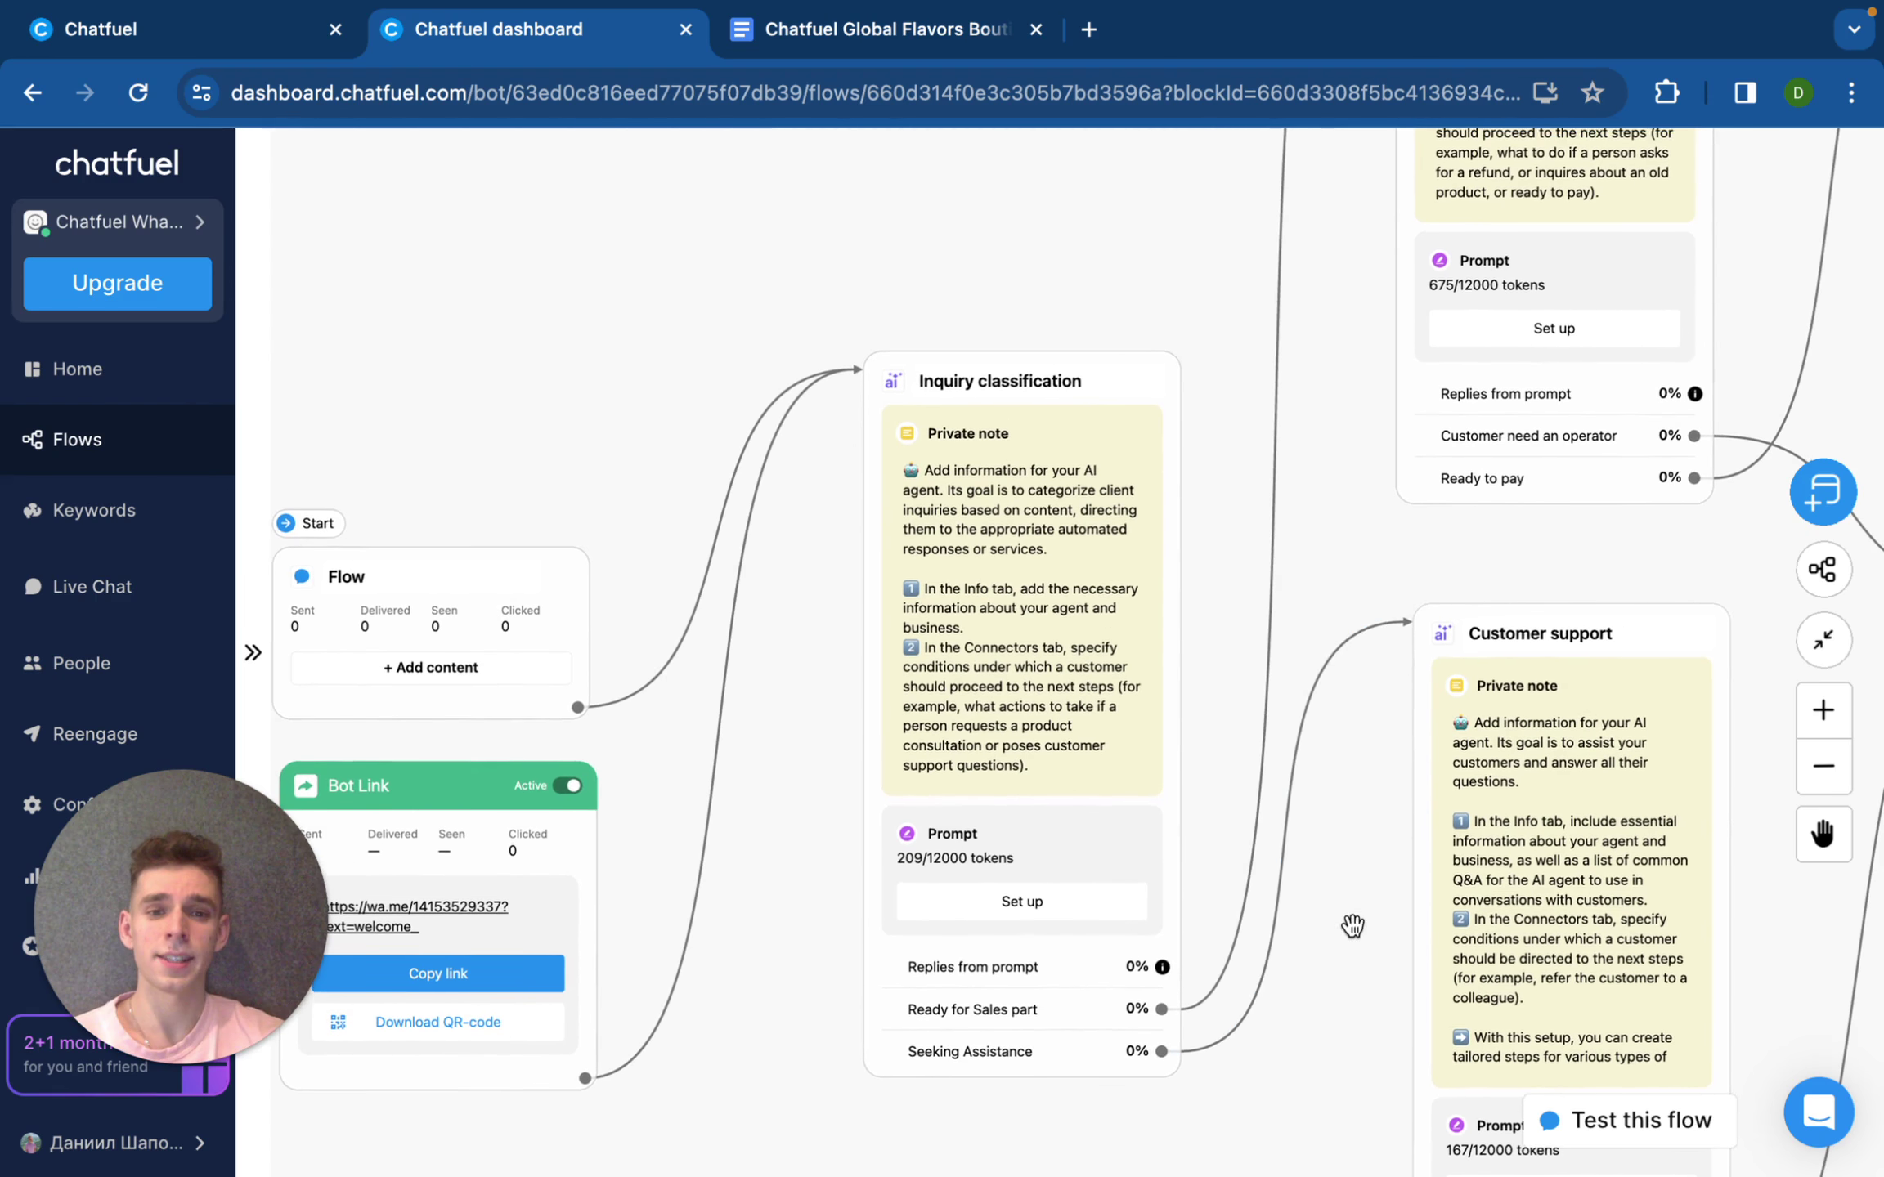
pyautogui.click(1054, 989)
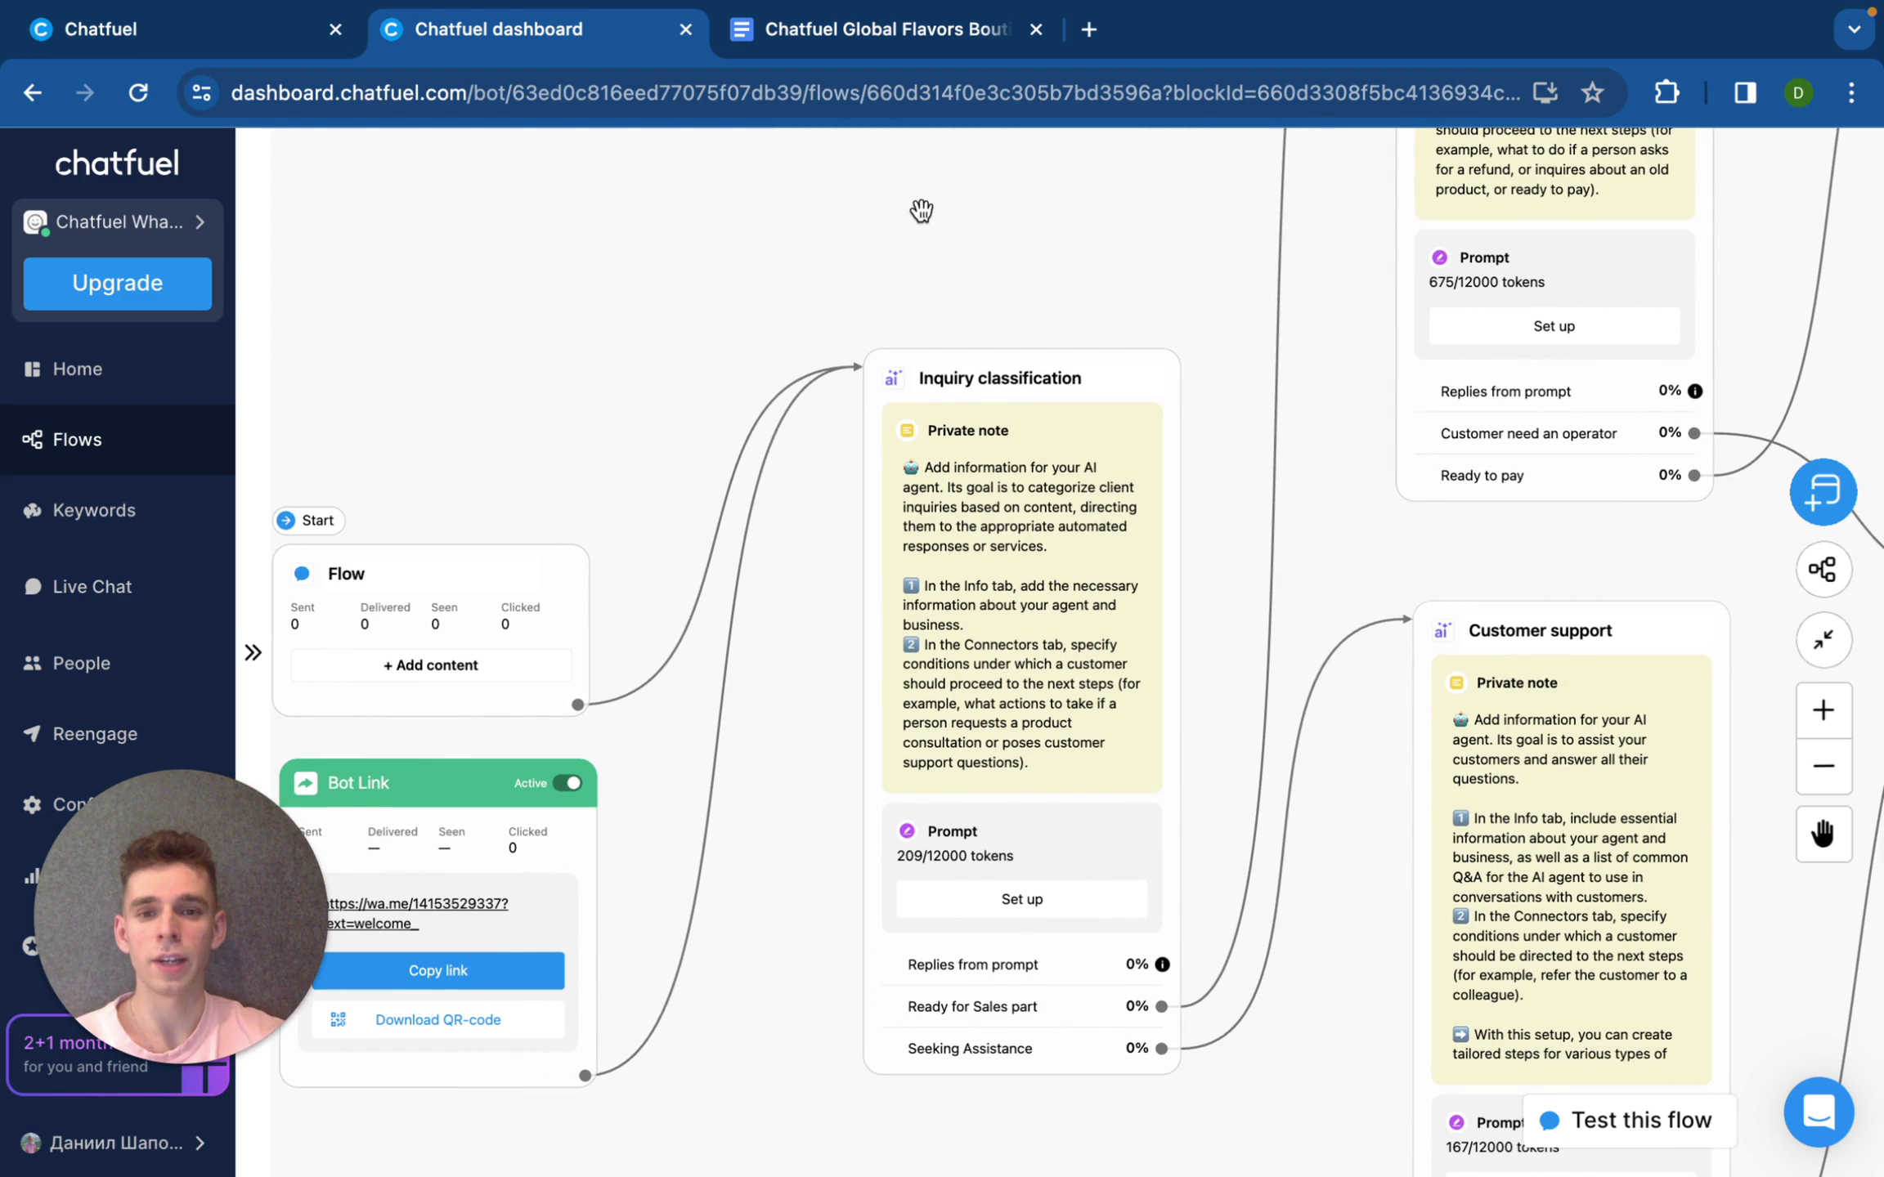
pyautogui.scroll(10, 922, 211)
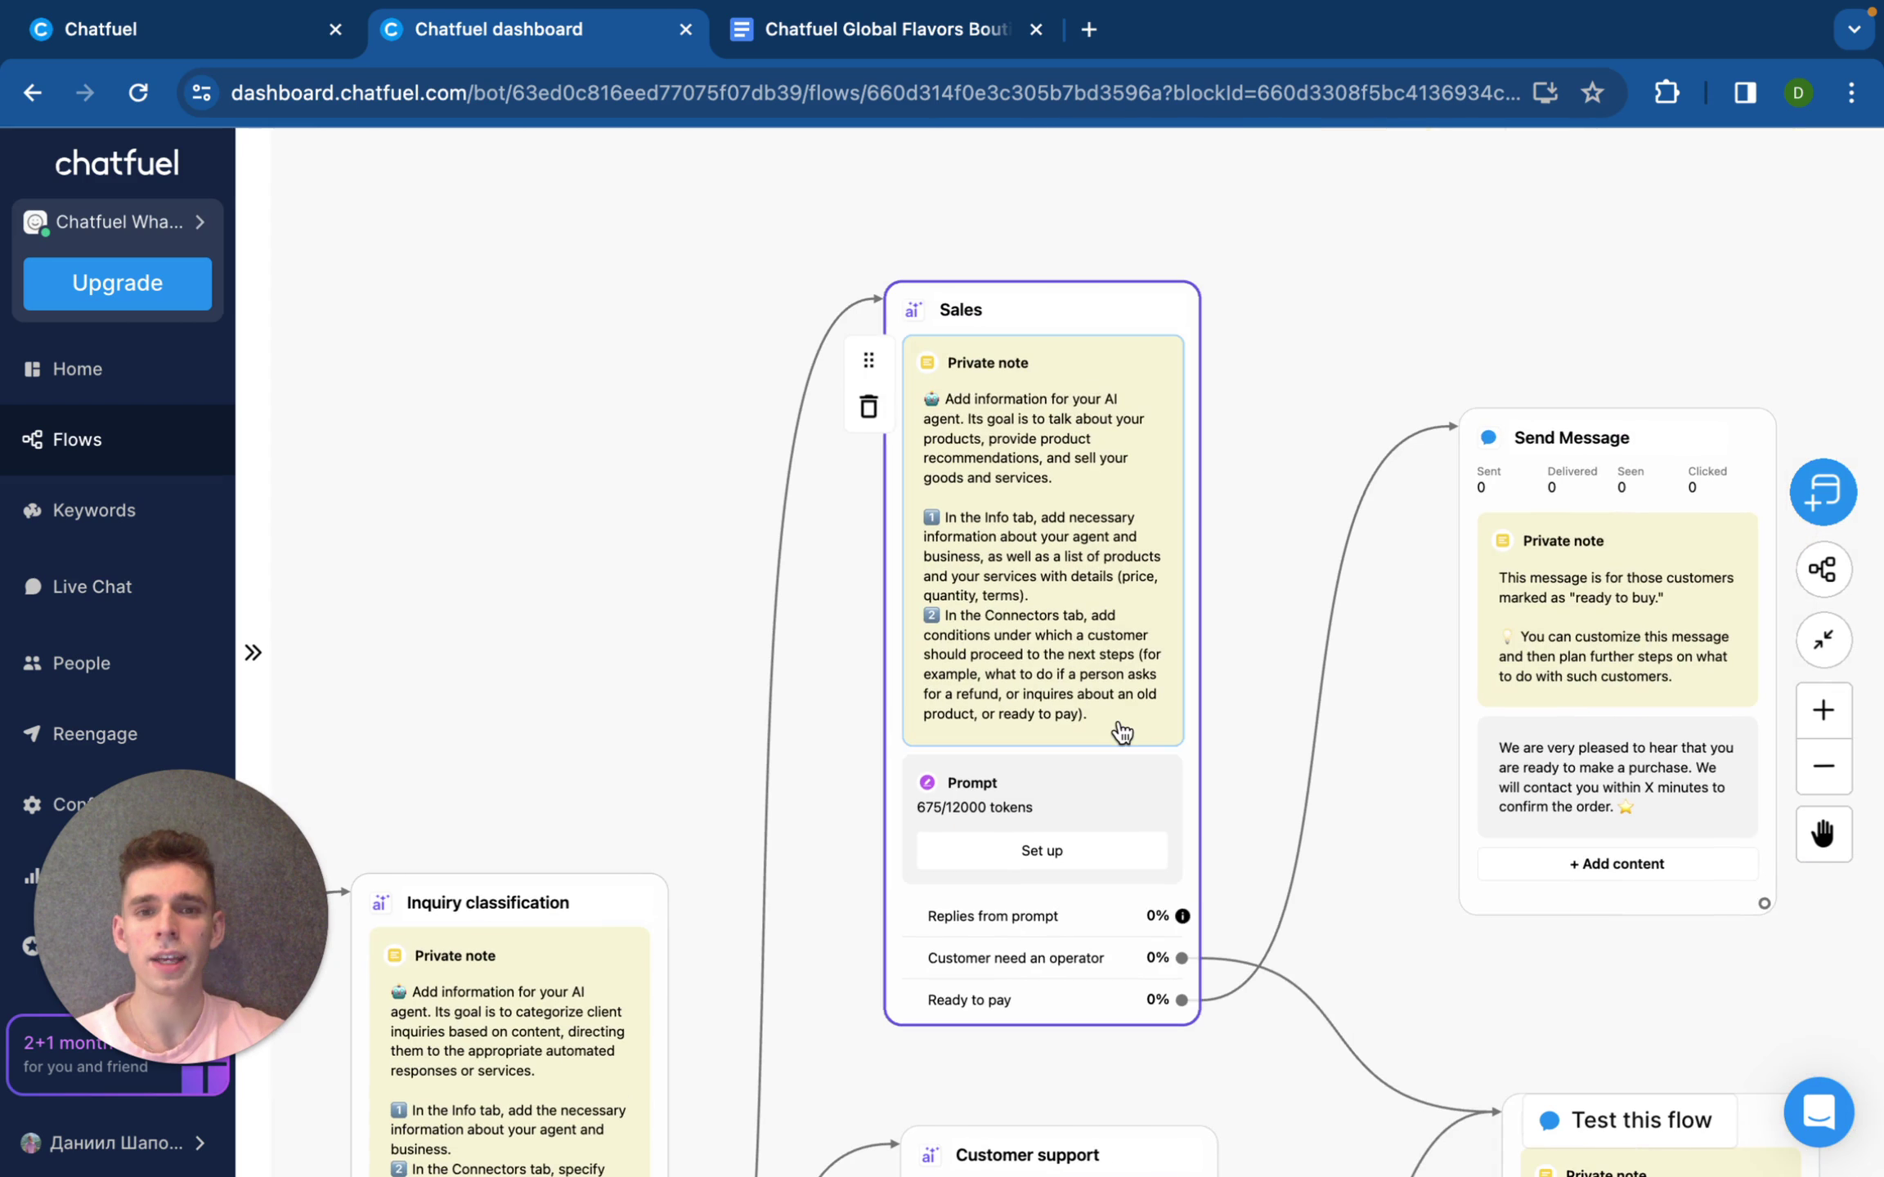
pyautogui.click(1060, 797)
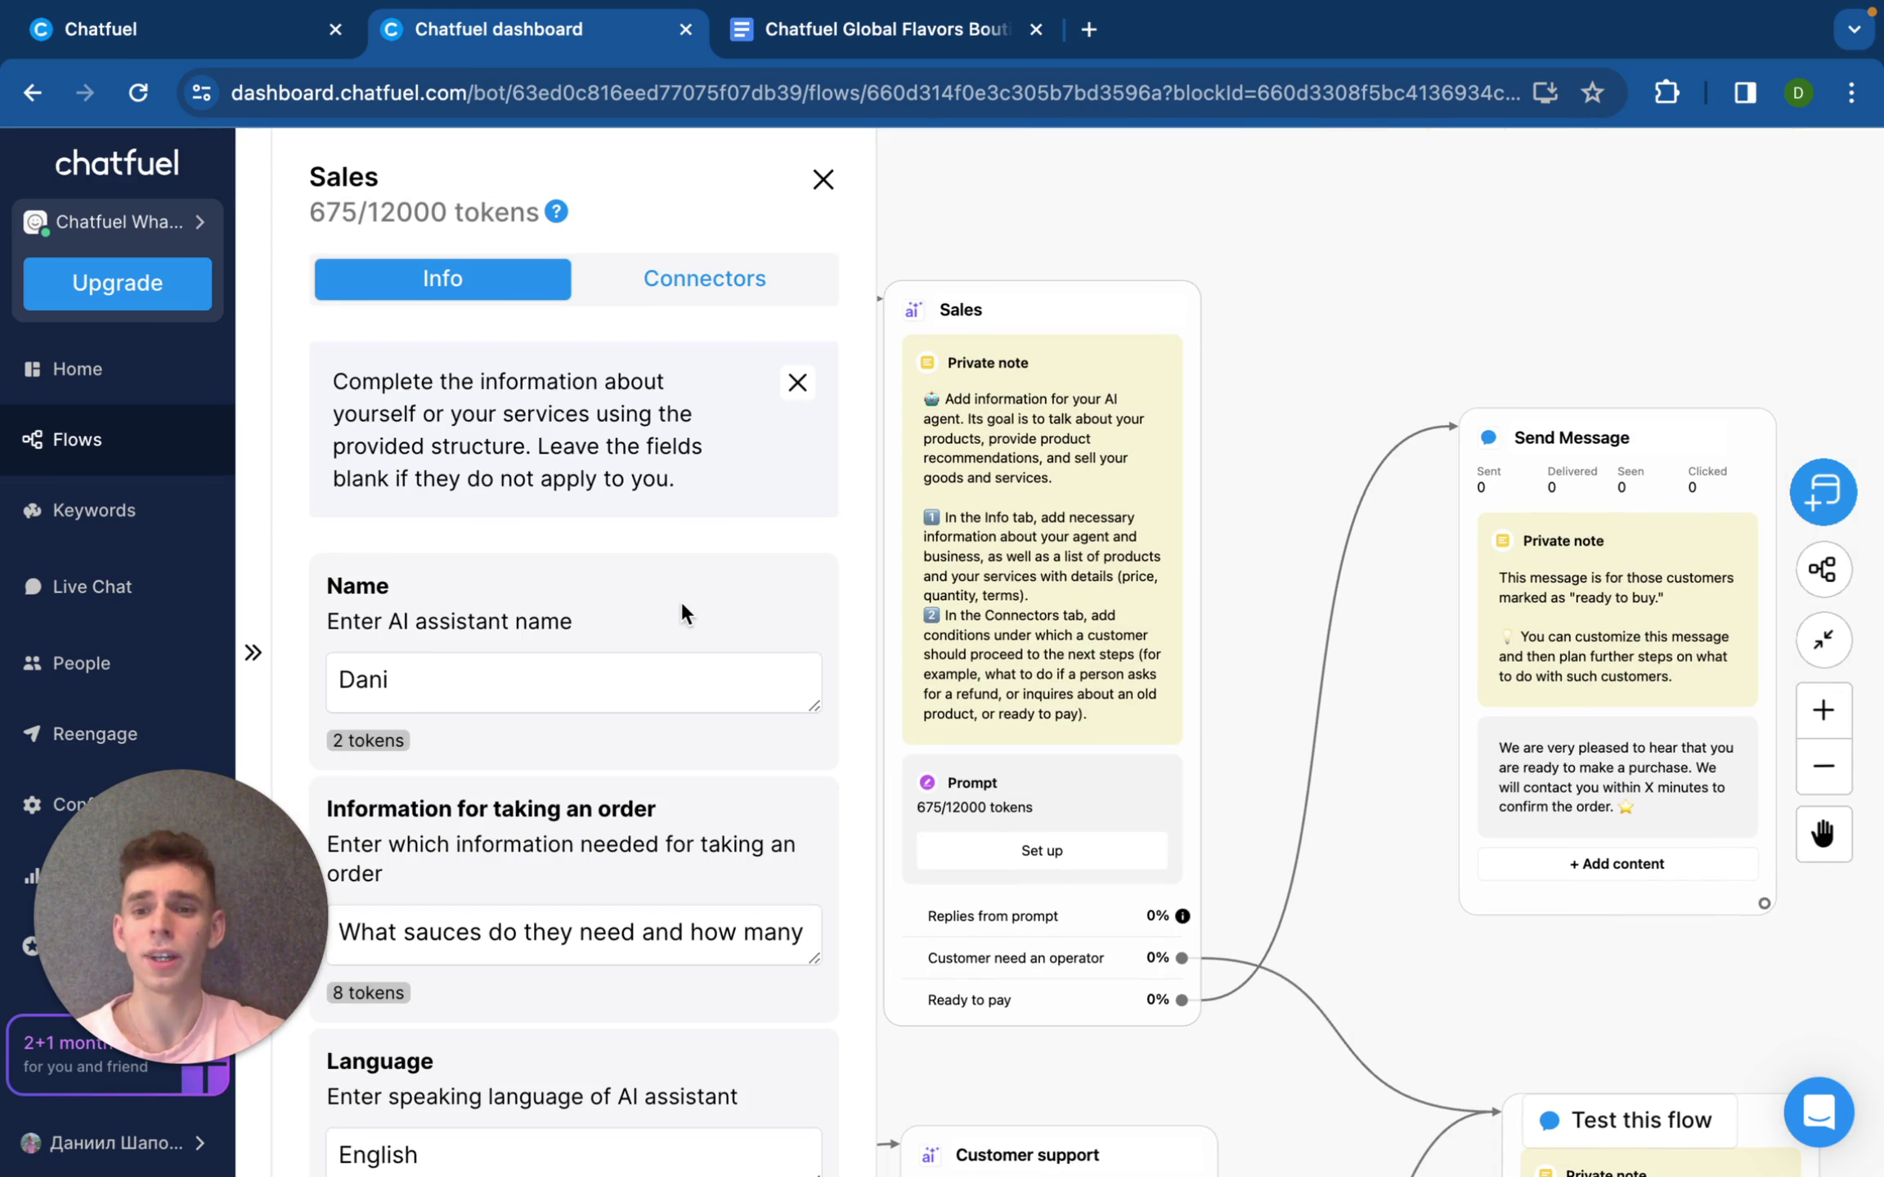
pyautogui.scroll(-3, 681, 605)
pyautogui.scroll(-5, 682, 609)
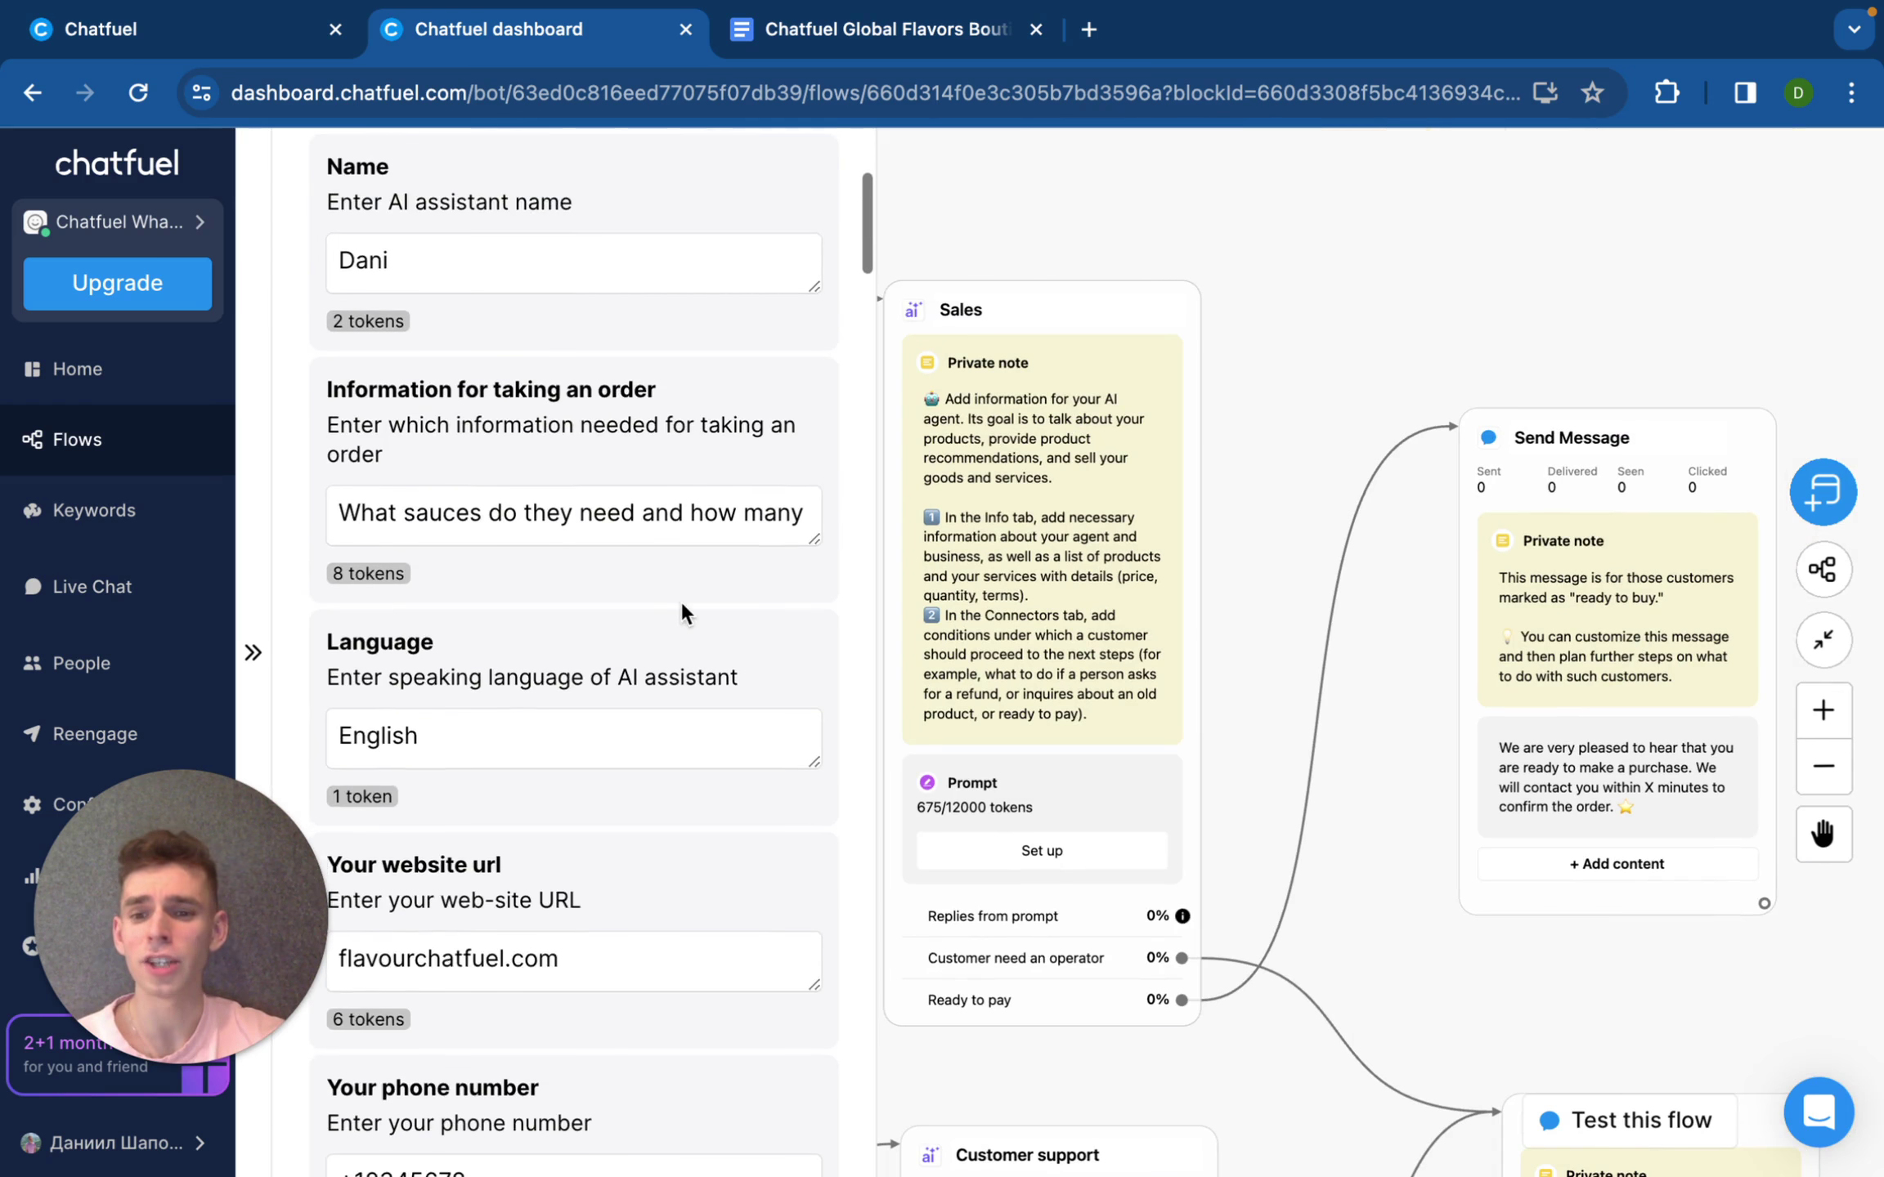
pyautogui.scroll(-5, 681, 605)
pyautogui.scroll(-7, 680, 605)
pyautogui.scroll(-15, 682, 605)
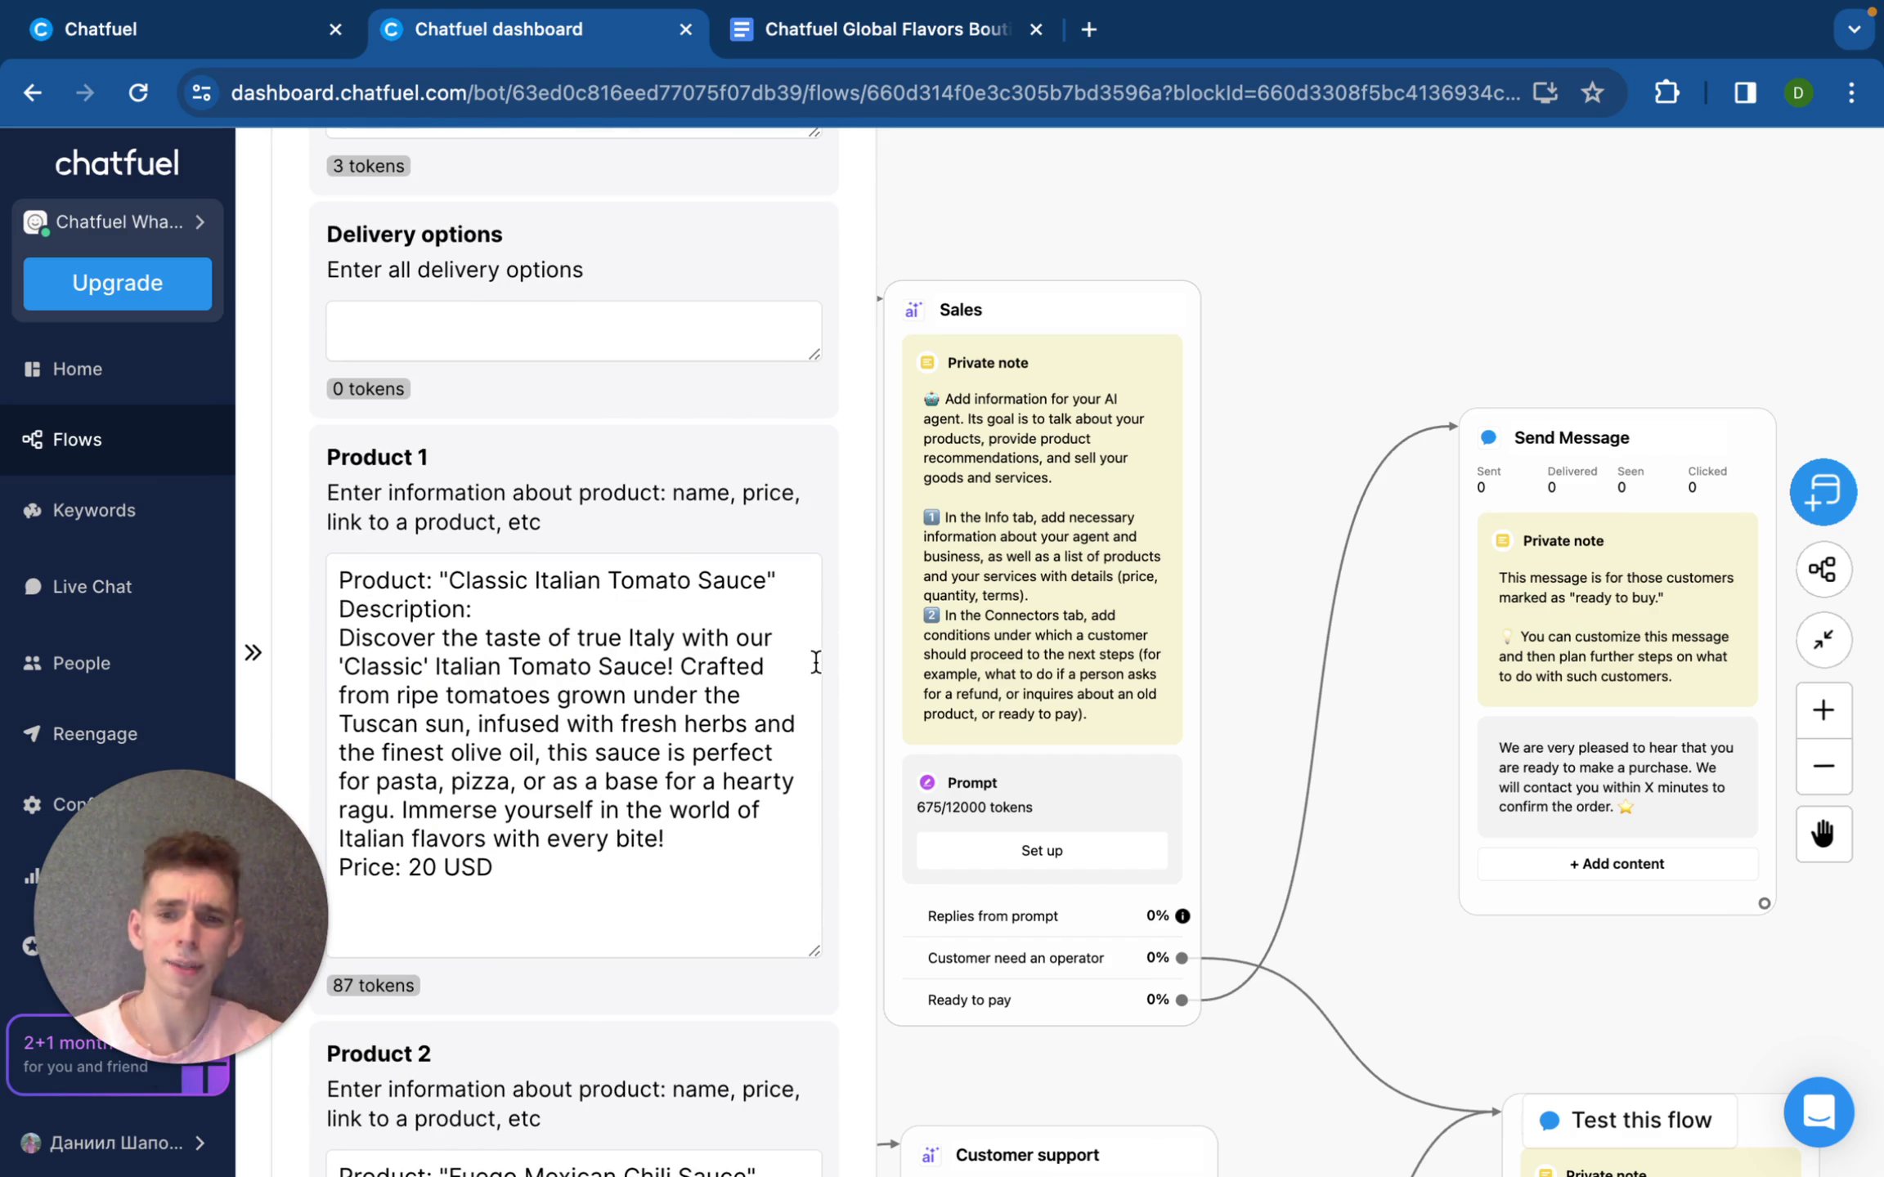
pyautogui.scroll(-5, 815, 662)
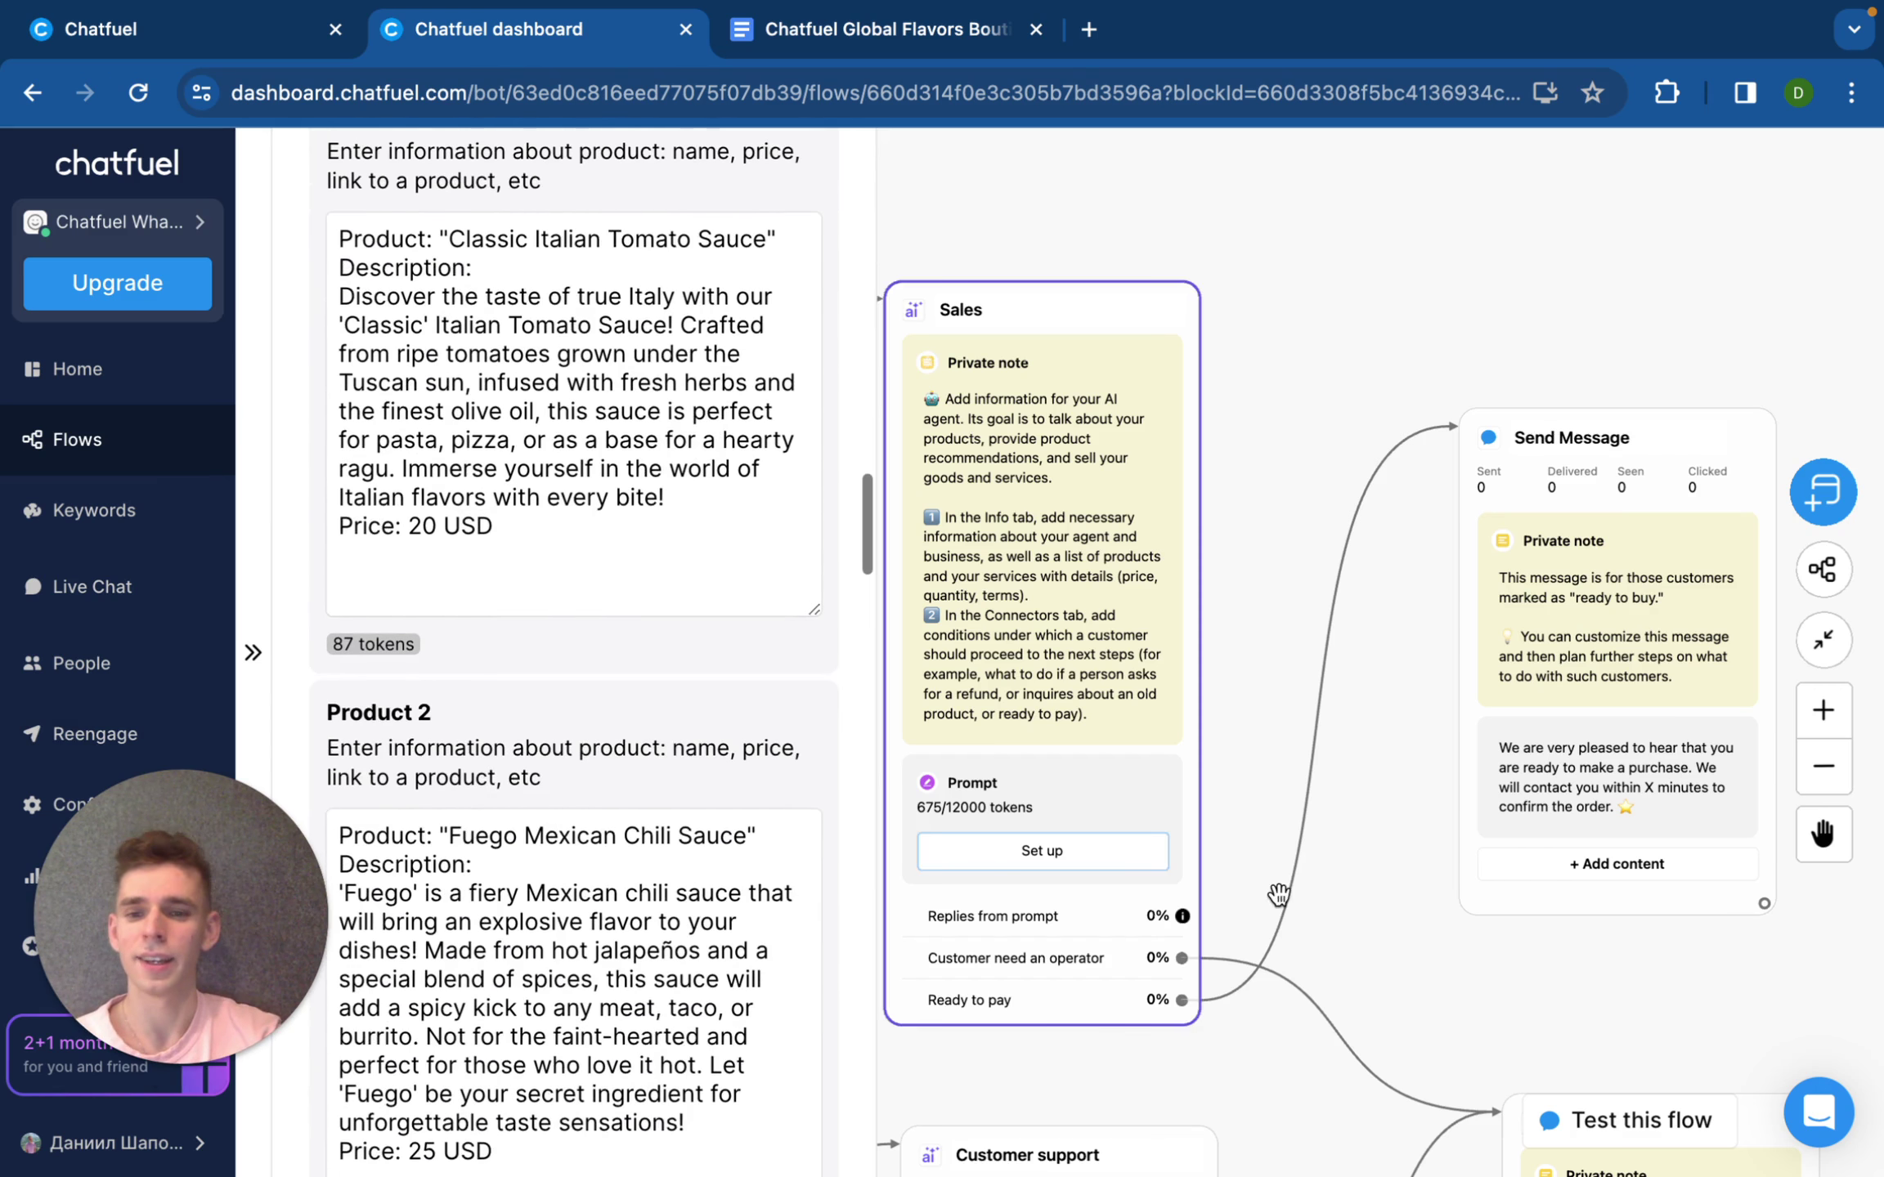
# Step: Close the Sales settings and pan down to the Customer support block
pyautogui.click(1364, 861)
pyautogui.moveTo(1364, 861); pyautogui.dragTo(1379, 522)
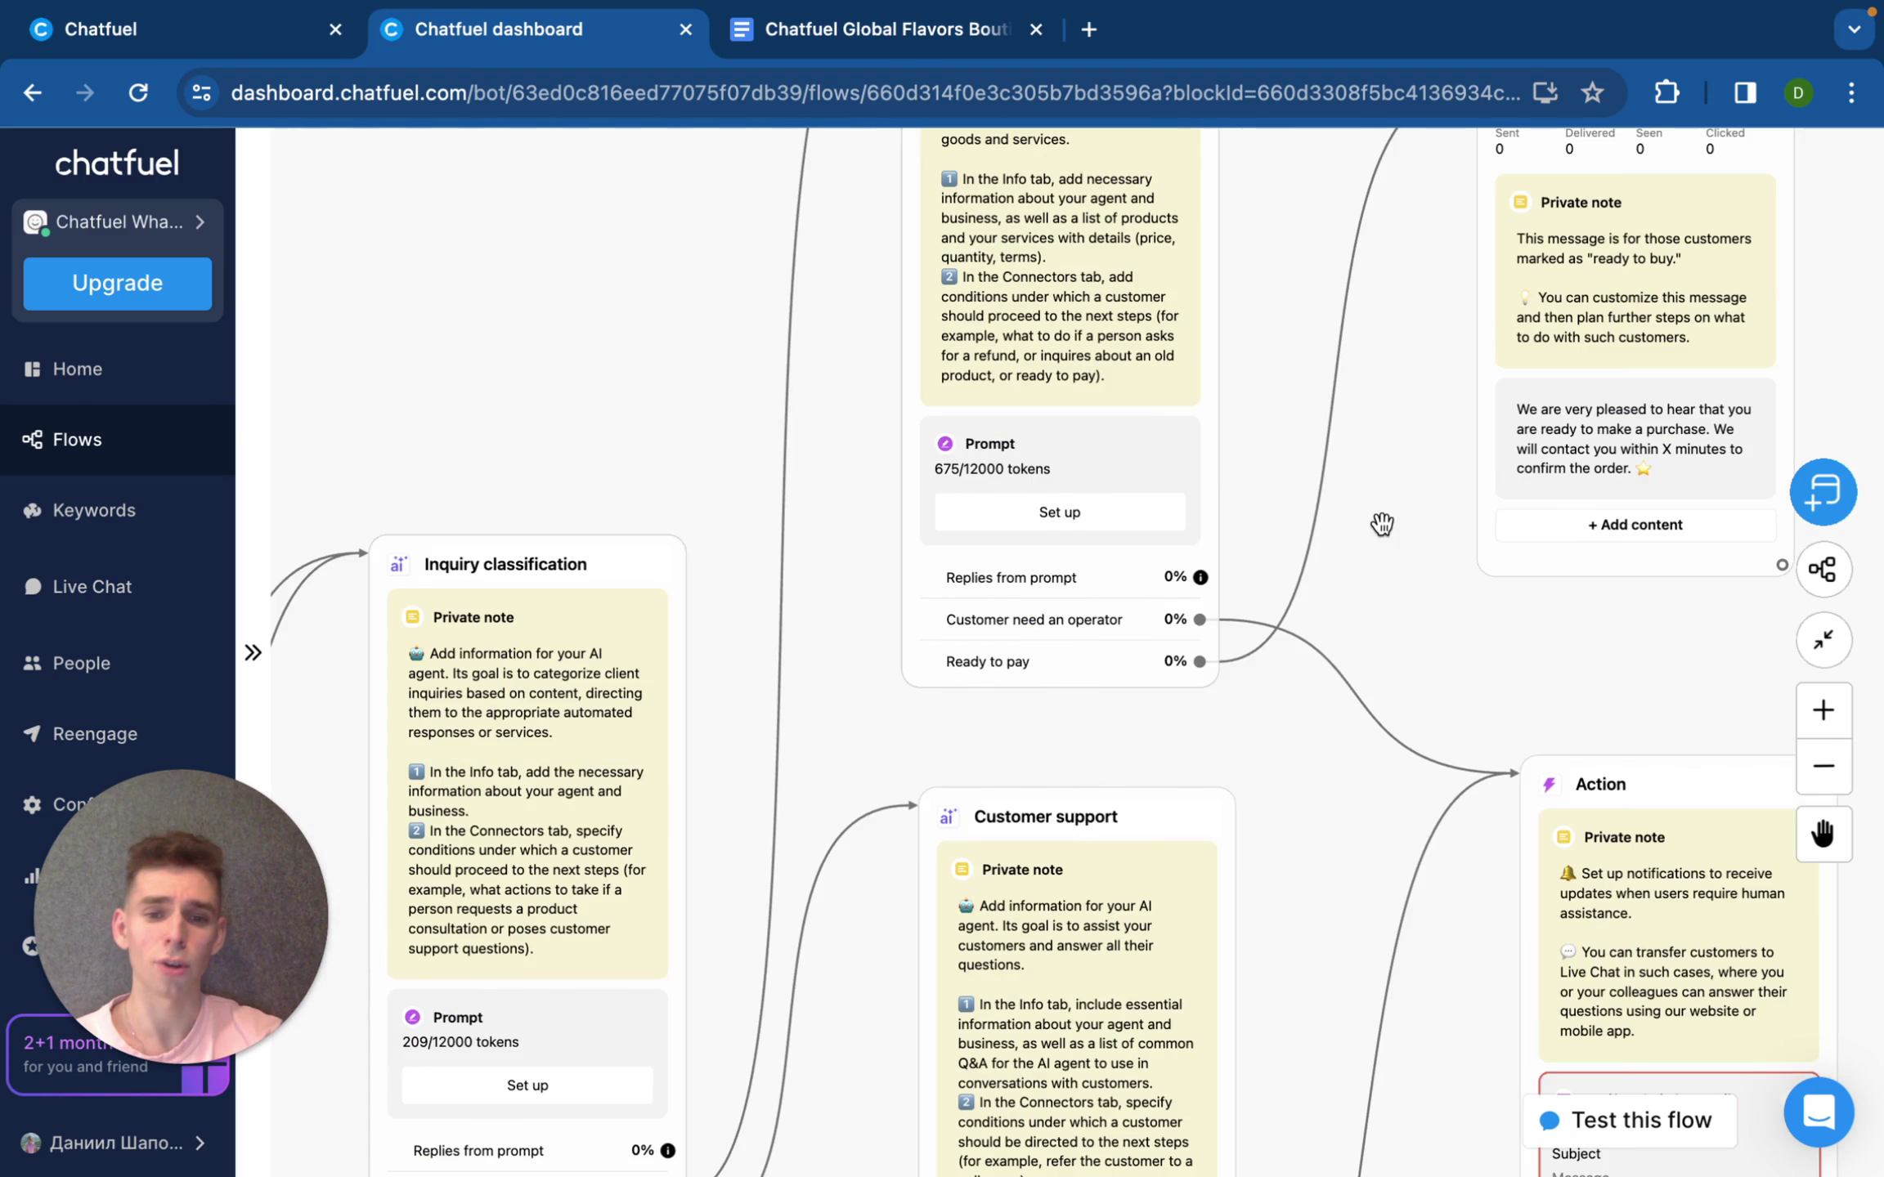
pyautogui.scroll(-3, 863, 531)
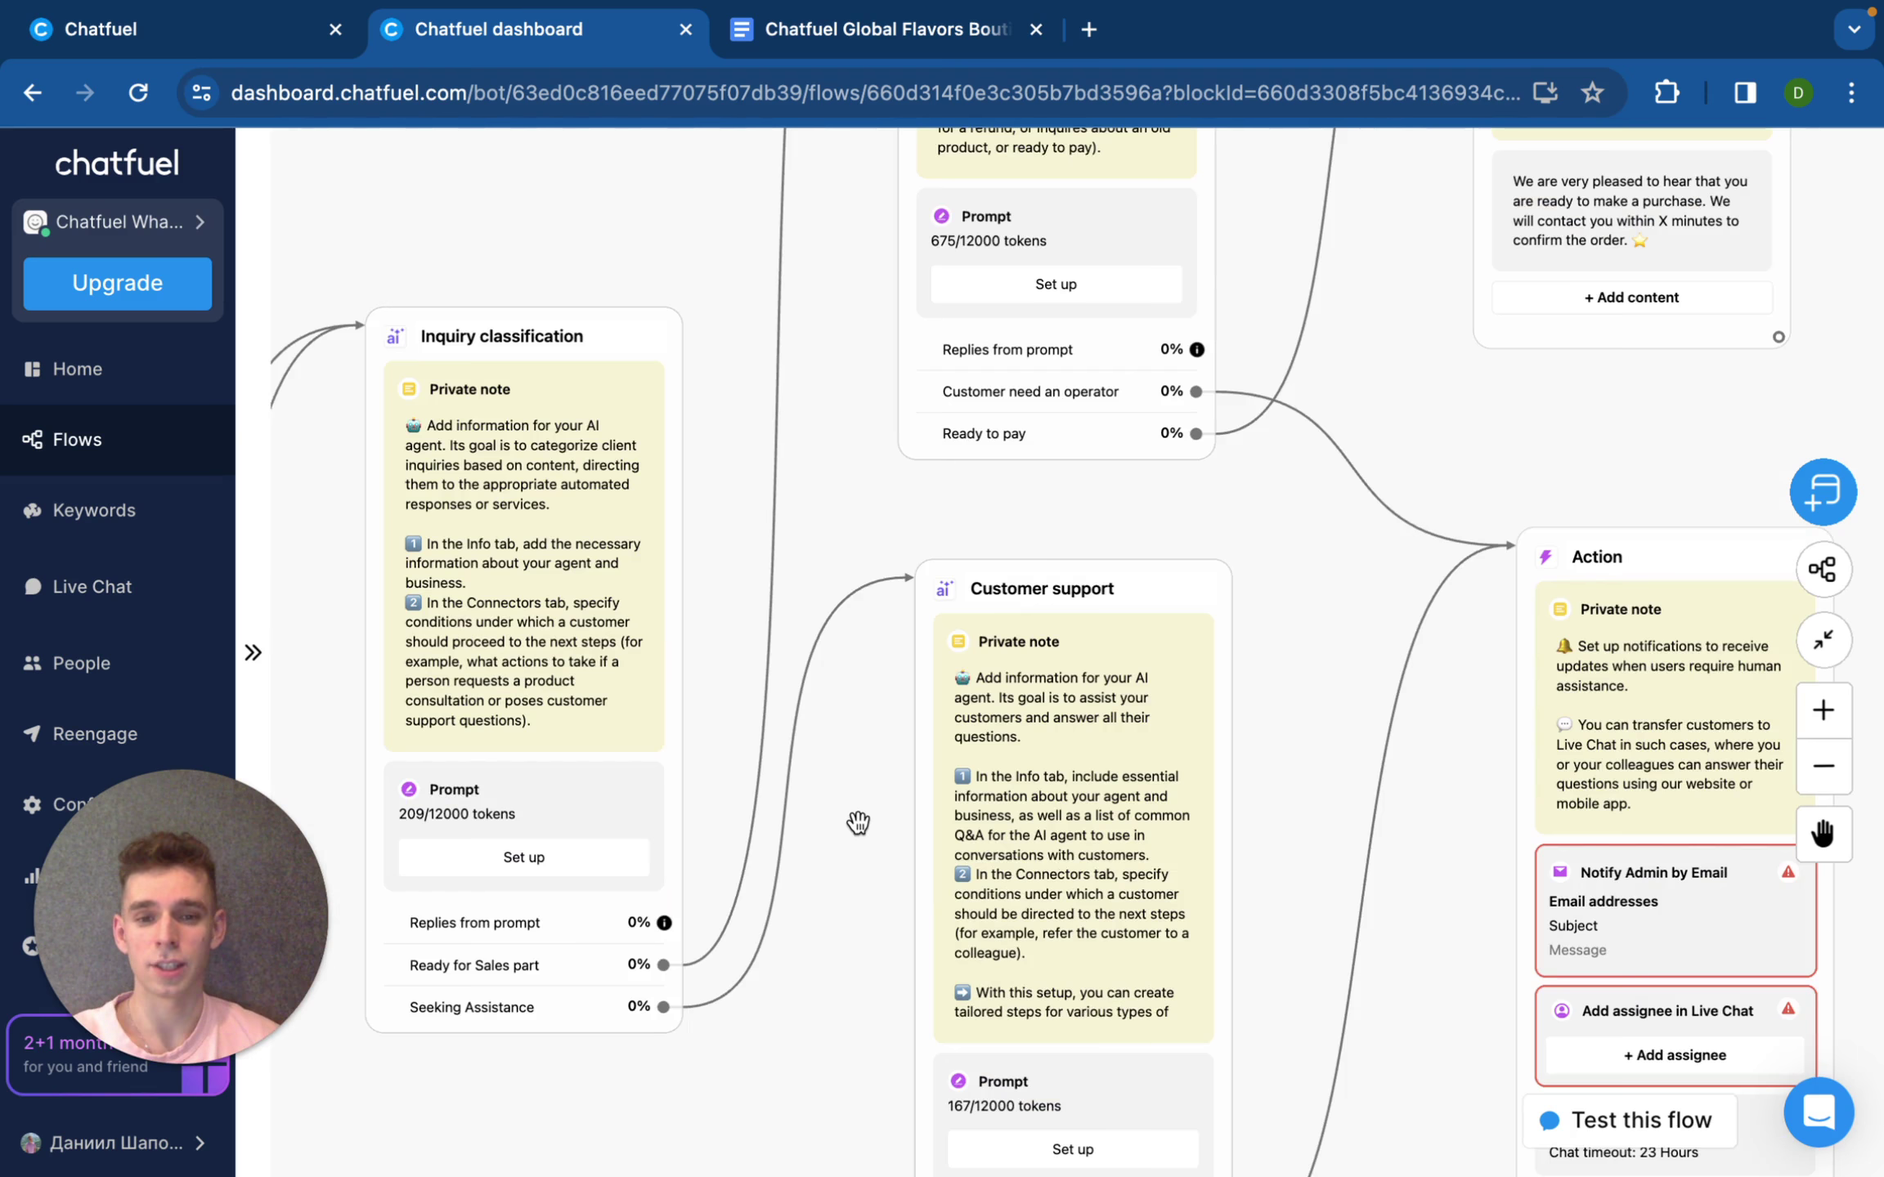
pyautogui.moveTo(858, 822); pyautogui.dragTo(857, 716)
# Step: Open Customer support's prompt info and scroll through its order tracking, returns and storage Q&A
pyautogui.click(985, 977)
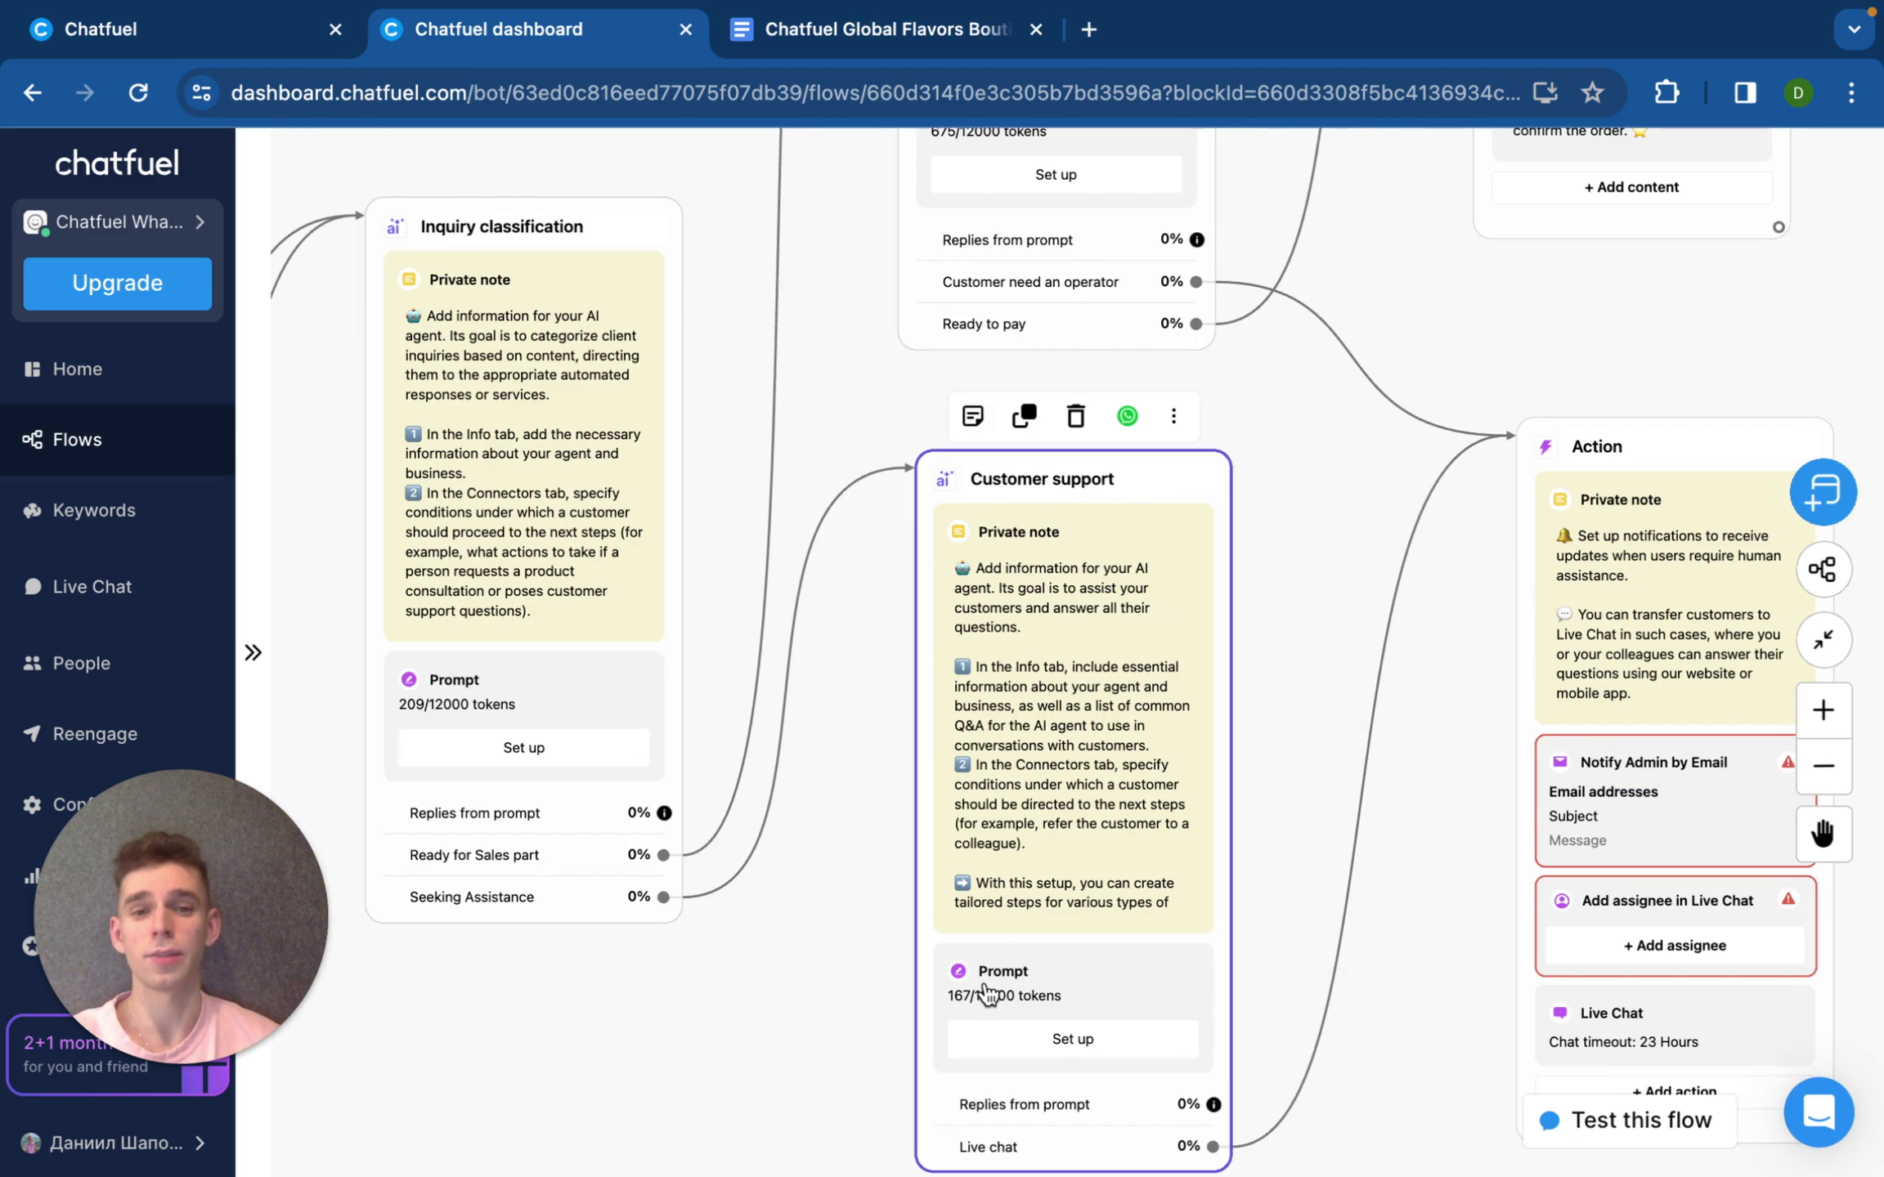
pyautogui.click(985, 993)
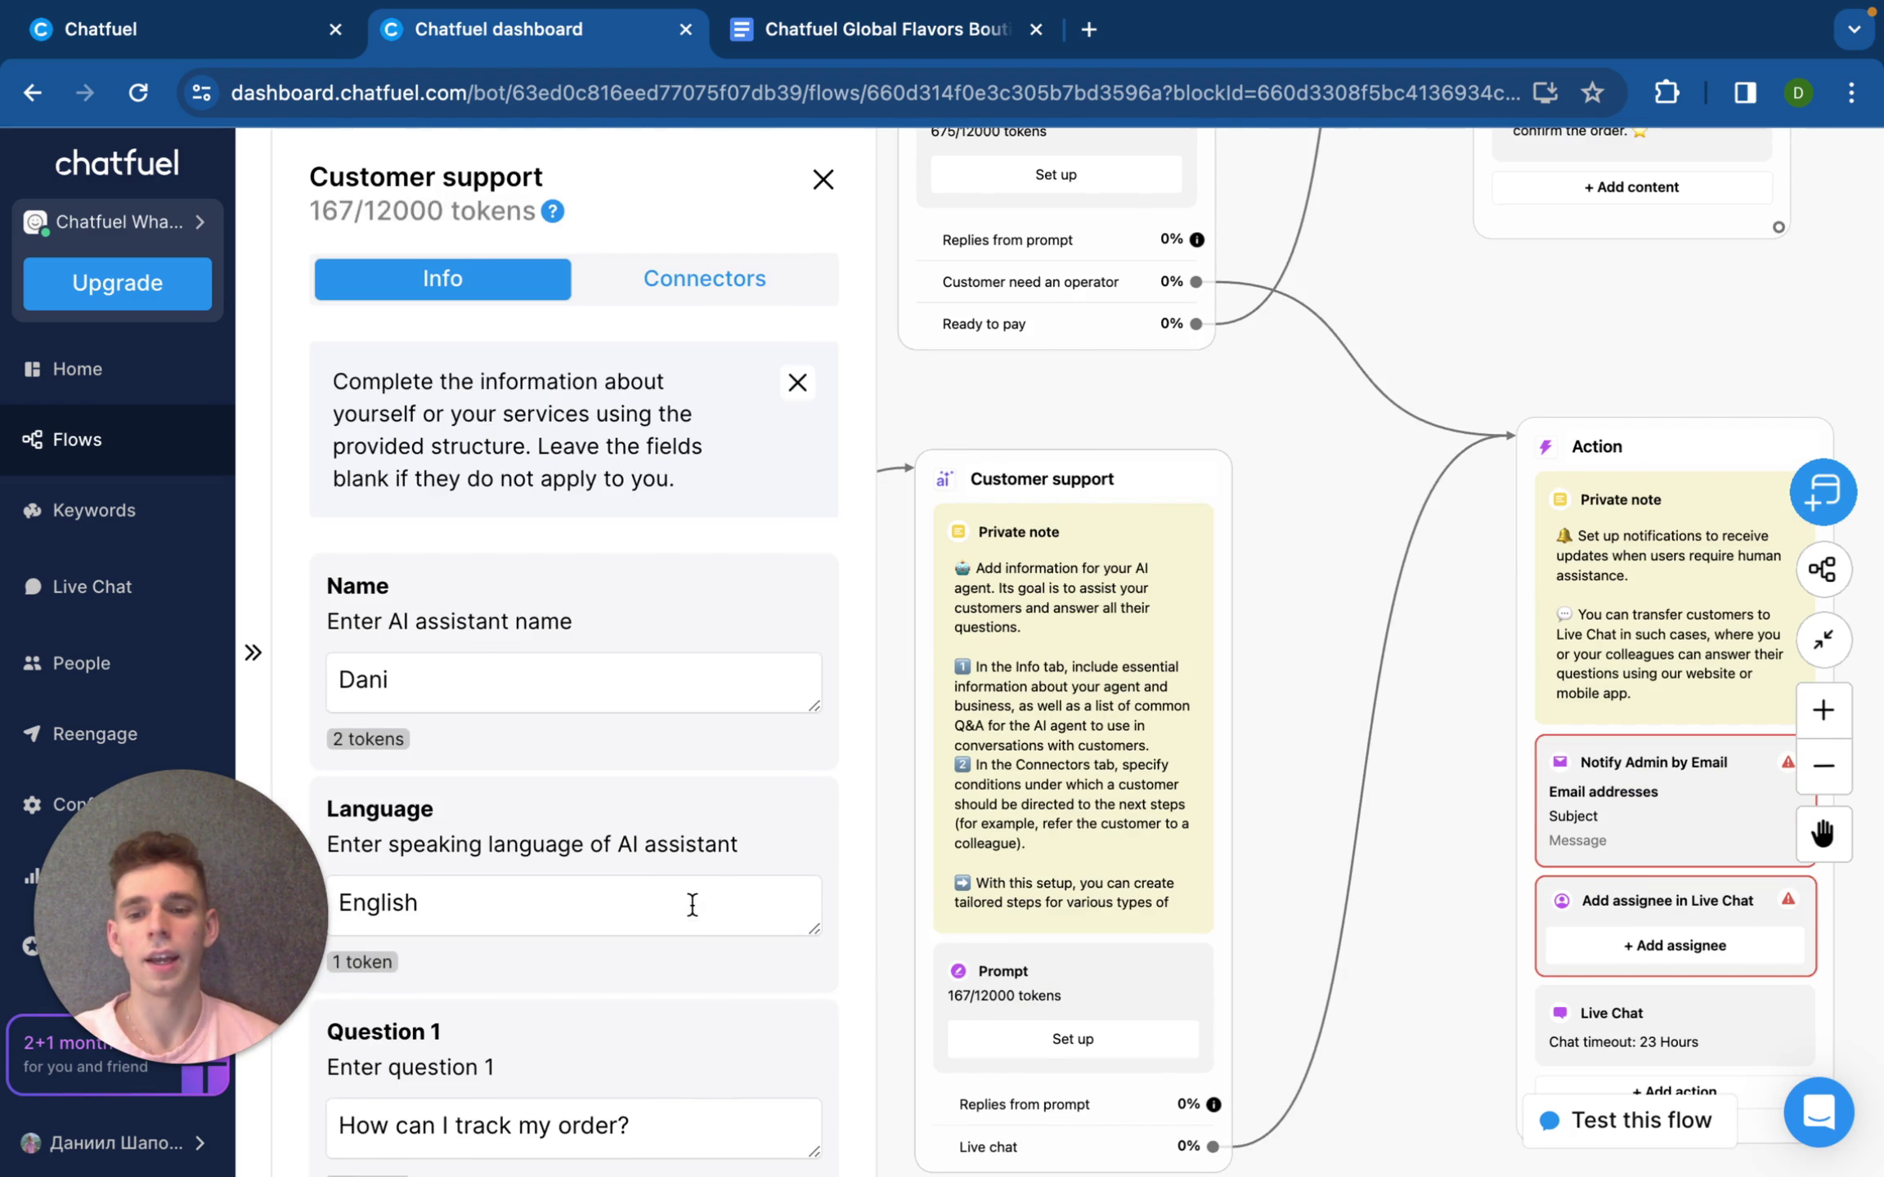
pyautogui.scroll(-4, 720, 899)
pyautogui.scroll(-5, 690, 902)
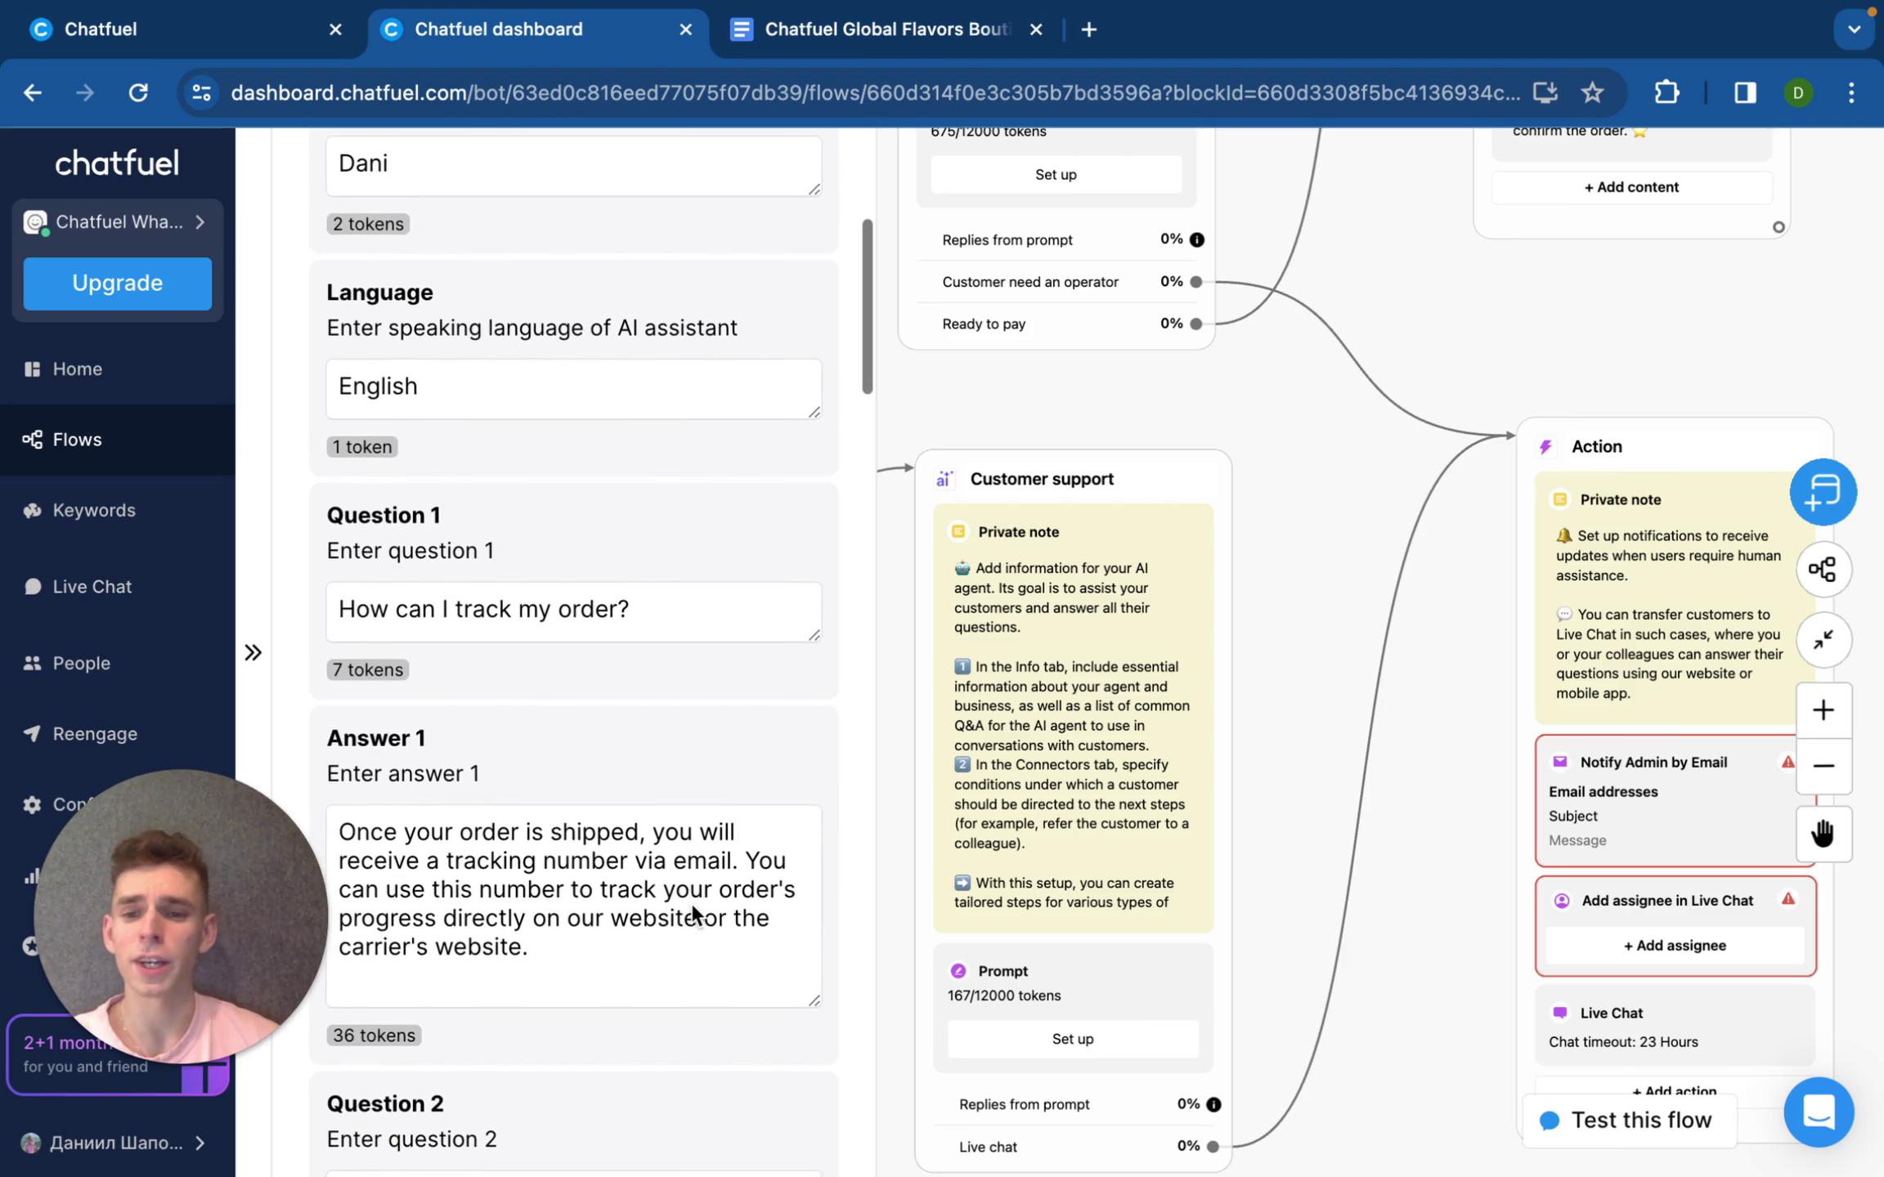
pyautogui.scroll(-3, 690, 902)
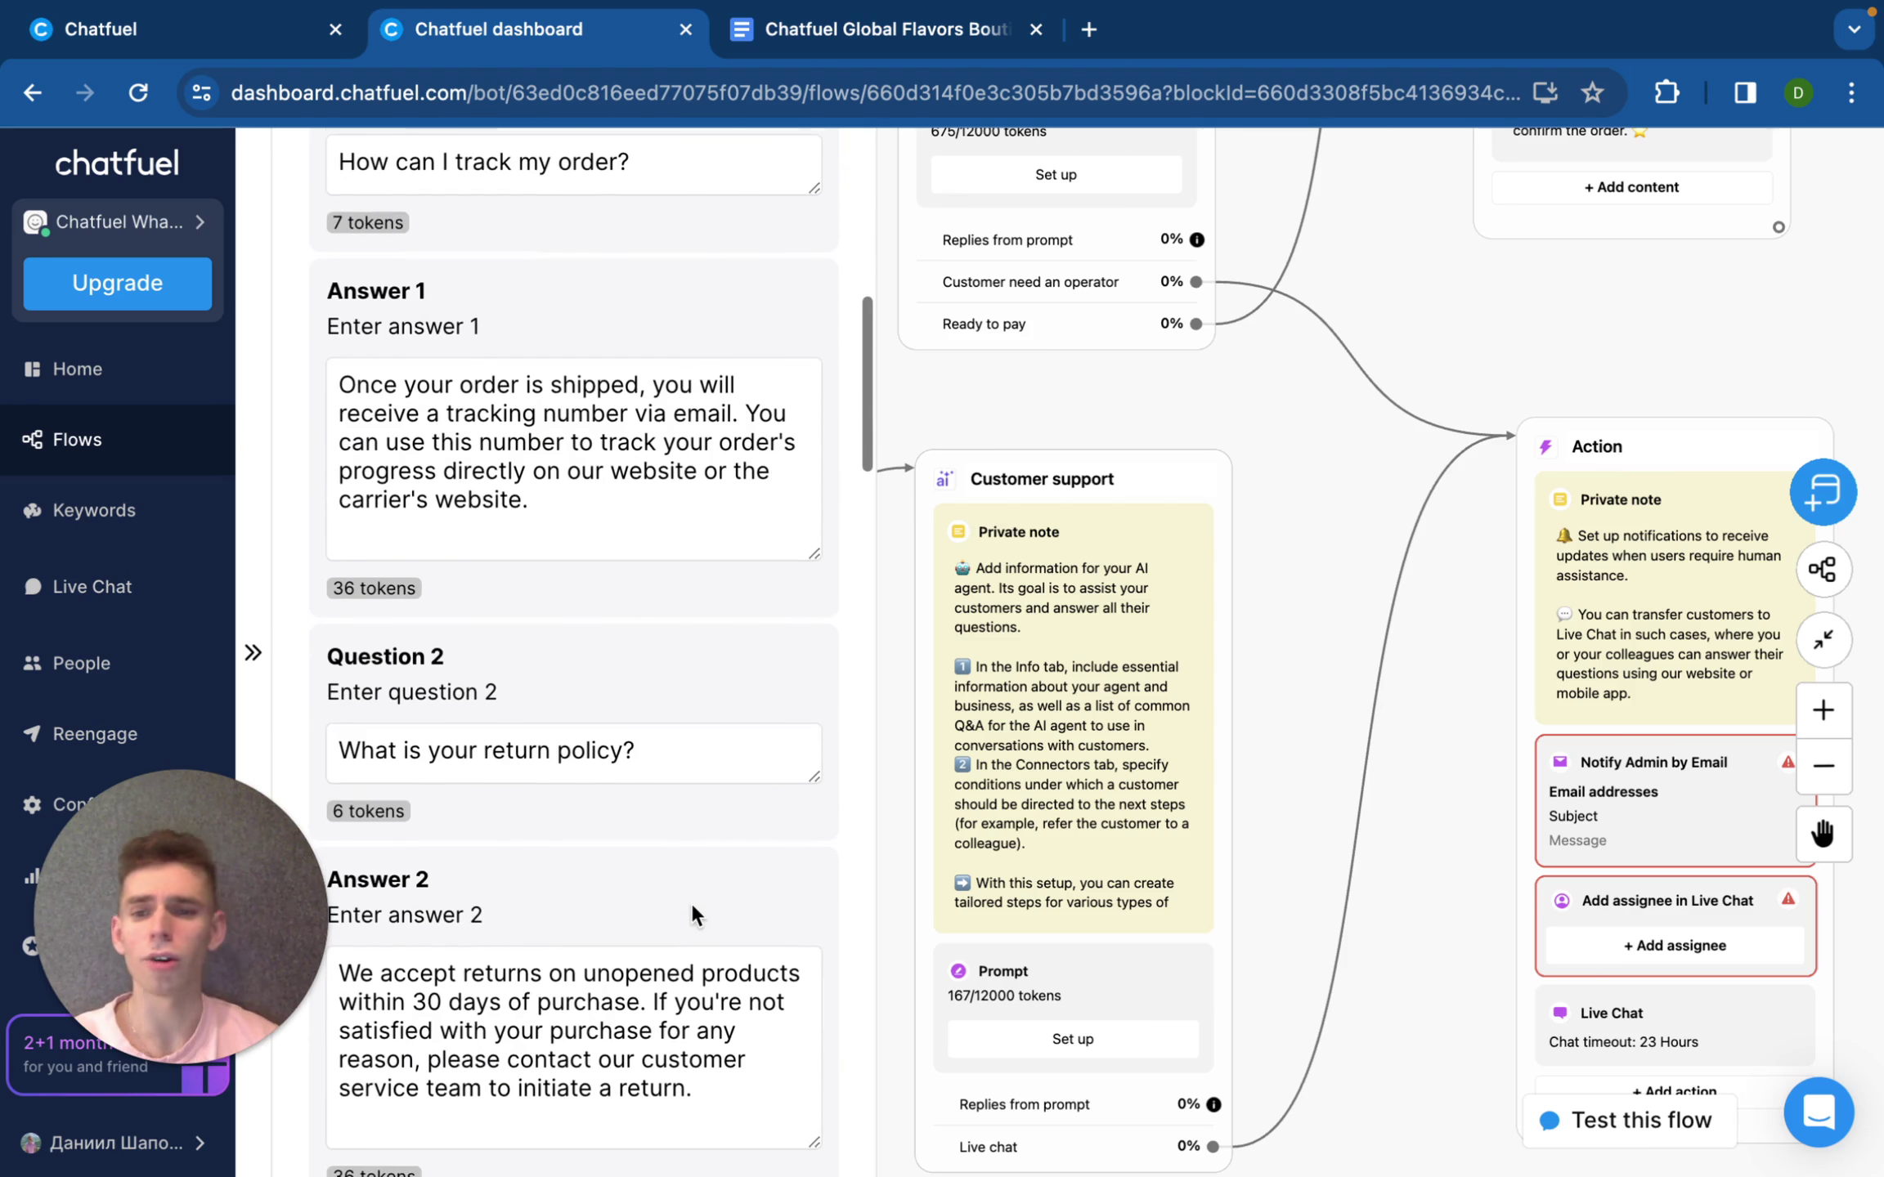
pyautogui.scroll(-8, 652, 756)
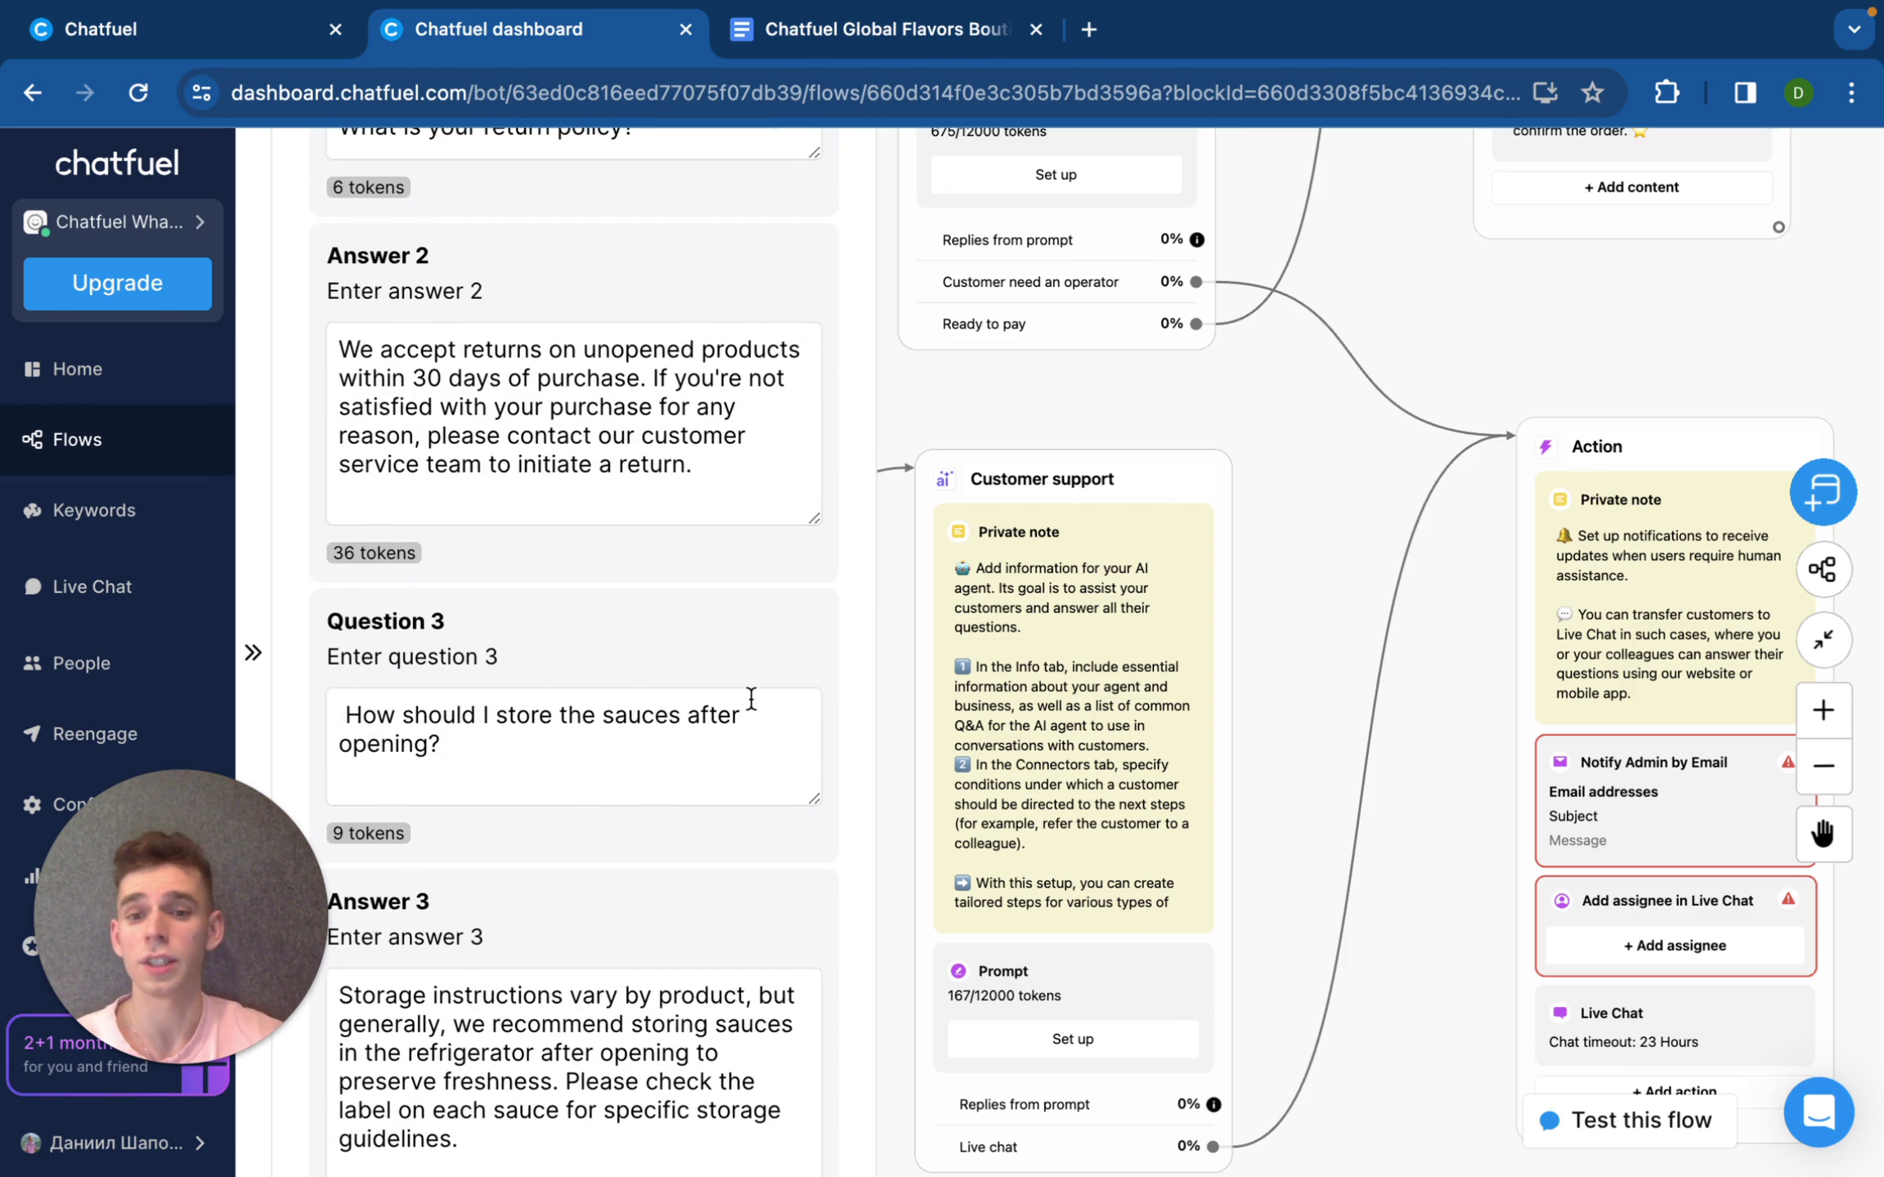
pyautogui.click(1303, 629)
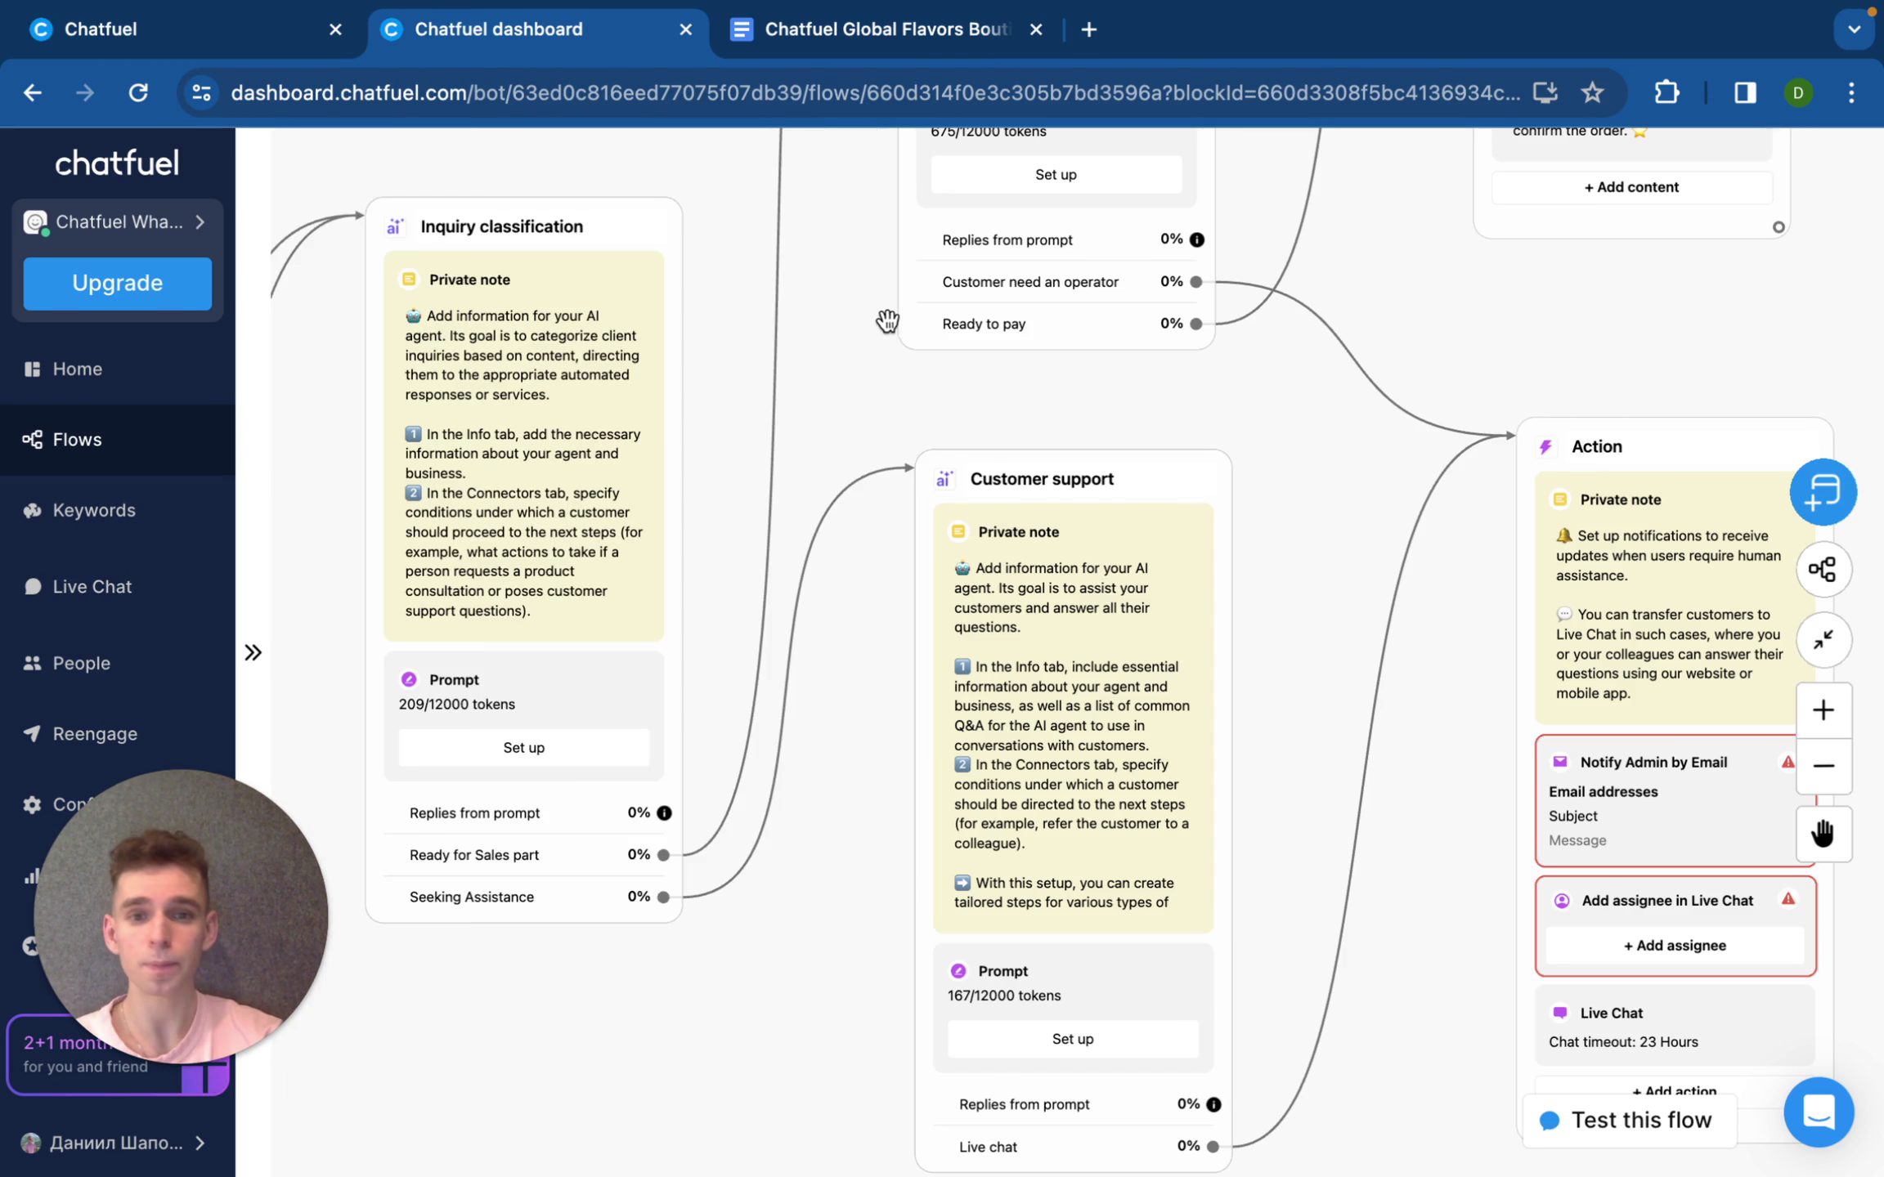
pyautogui.hscroll(-5, 1148, 521)
pyautogui.scroll(3, 1148, 521)
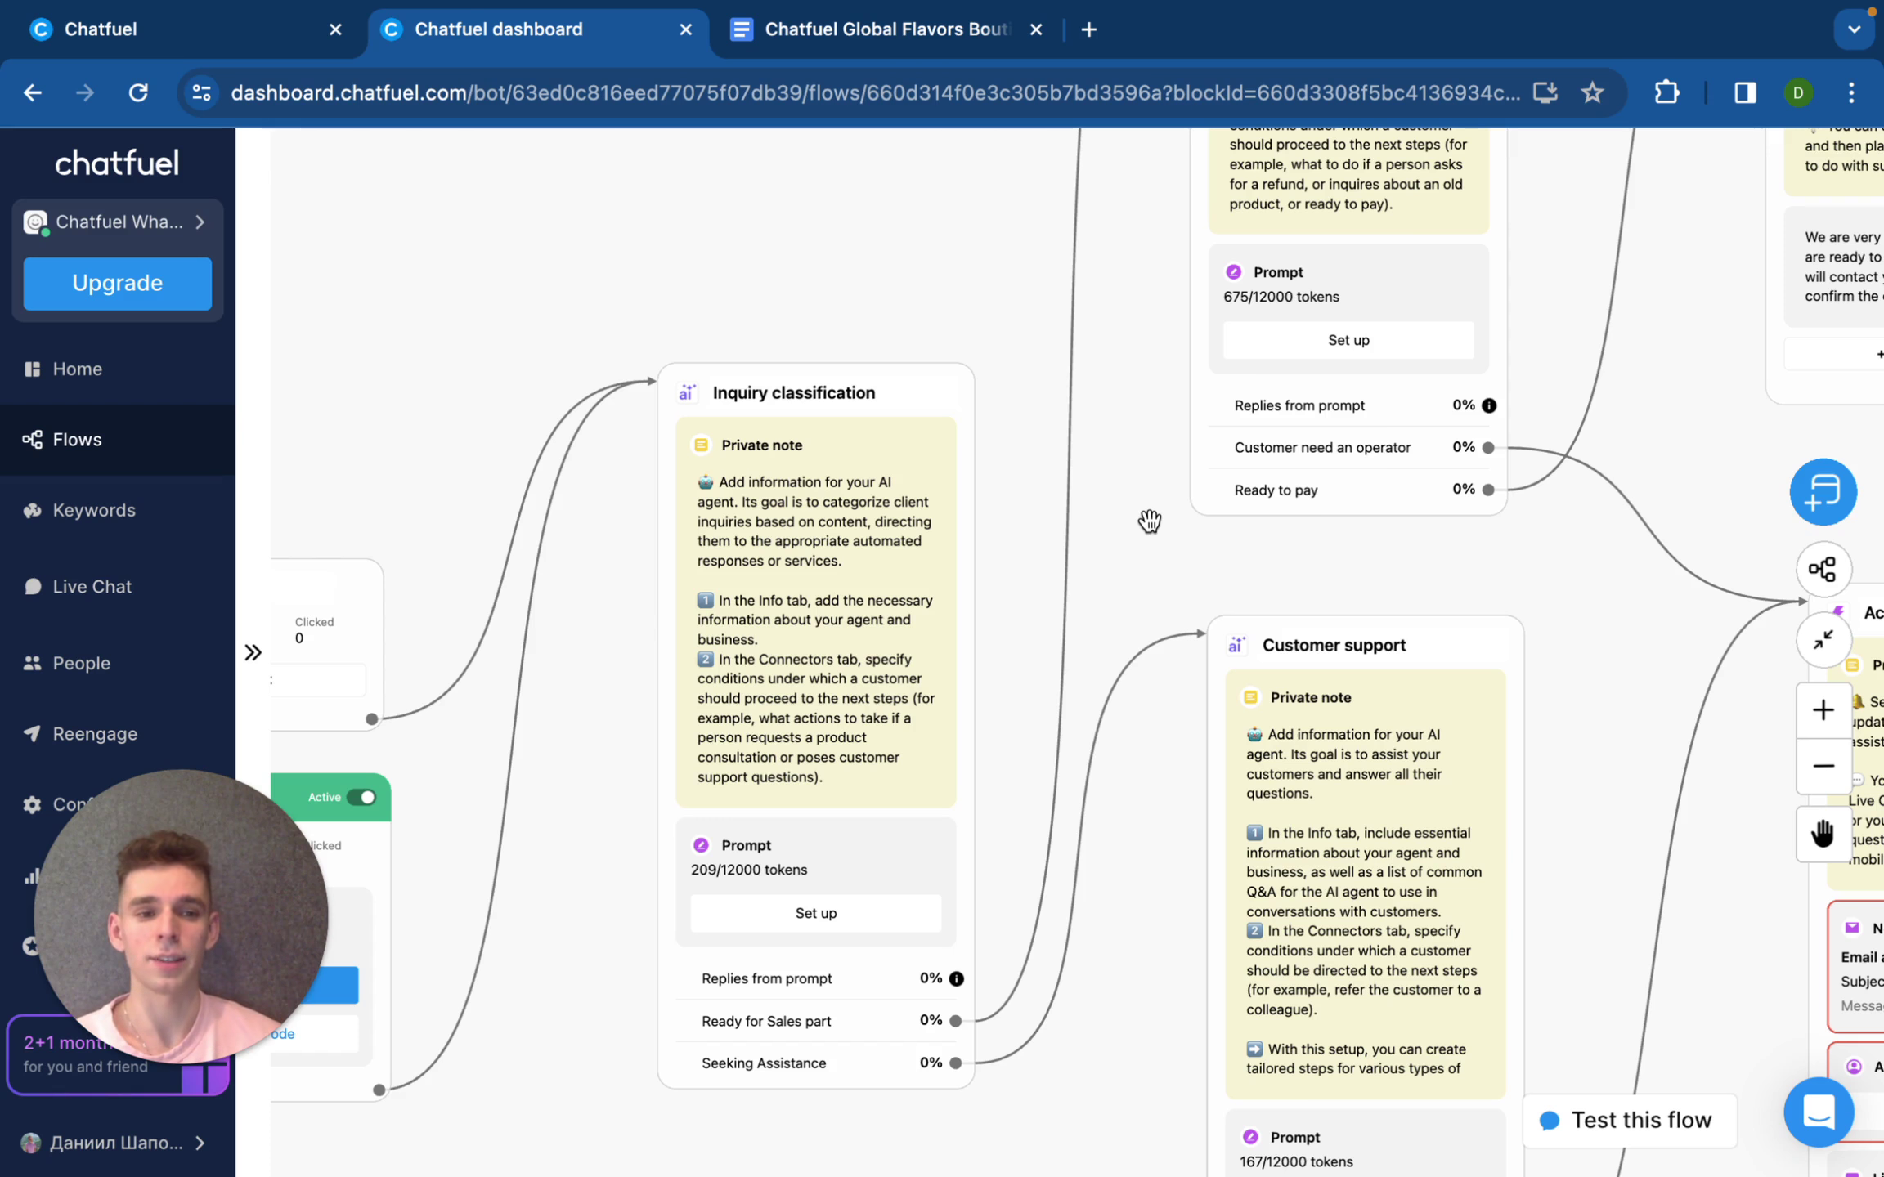
pyautogui.scroll(-3, 1149, 521)
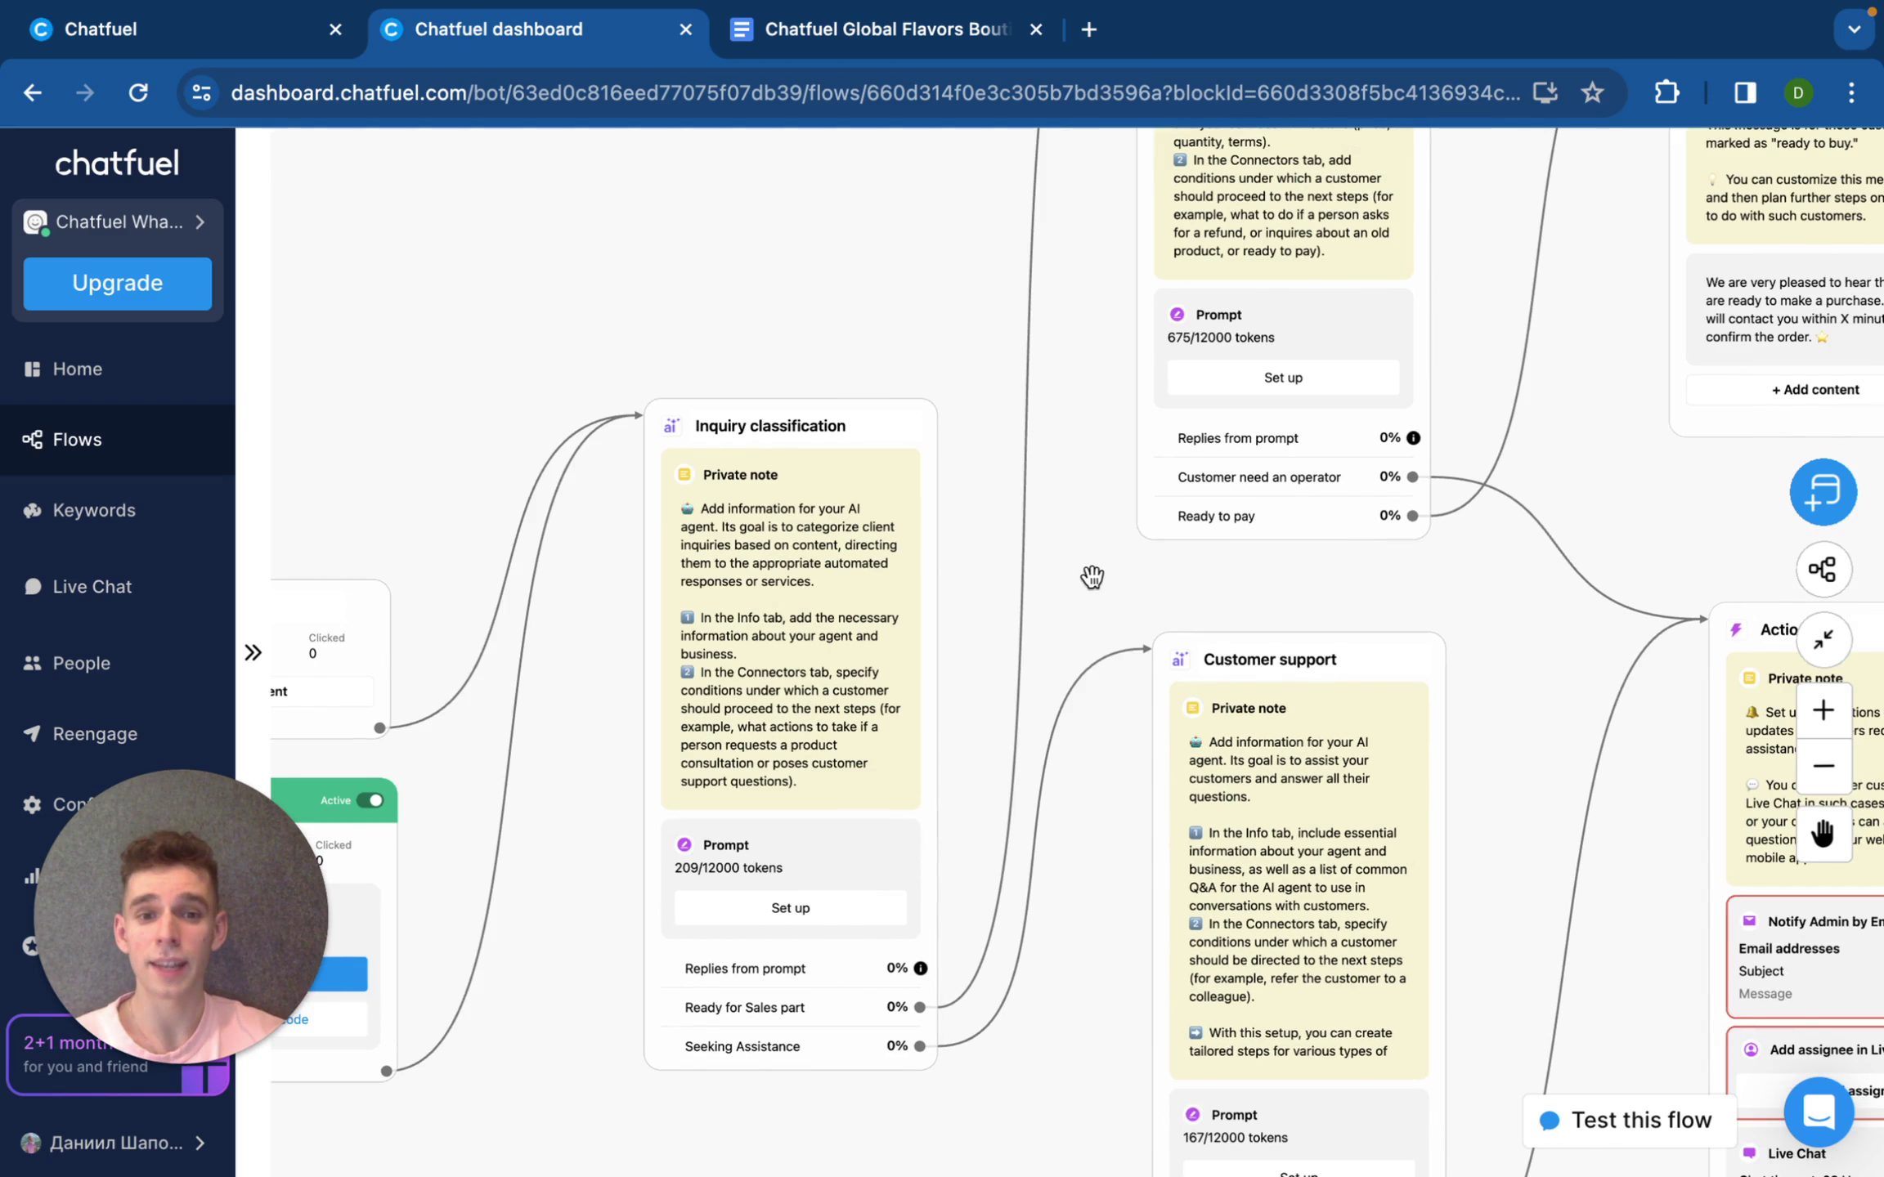
# Step: Open the test chat and send 'Hello!' to the bot
pyautogui.click(1617, 1140)
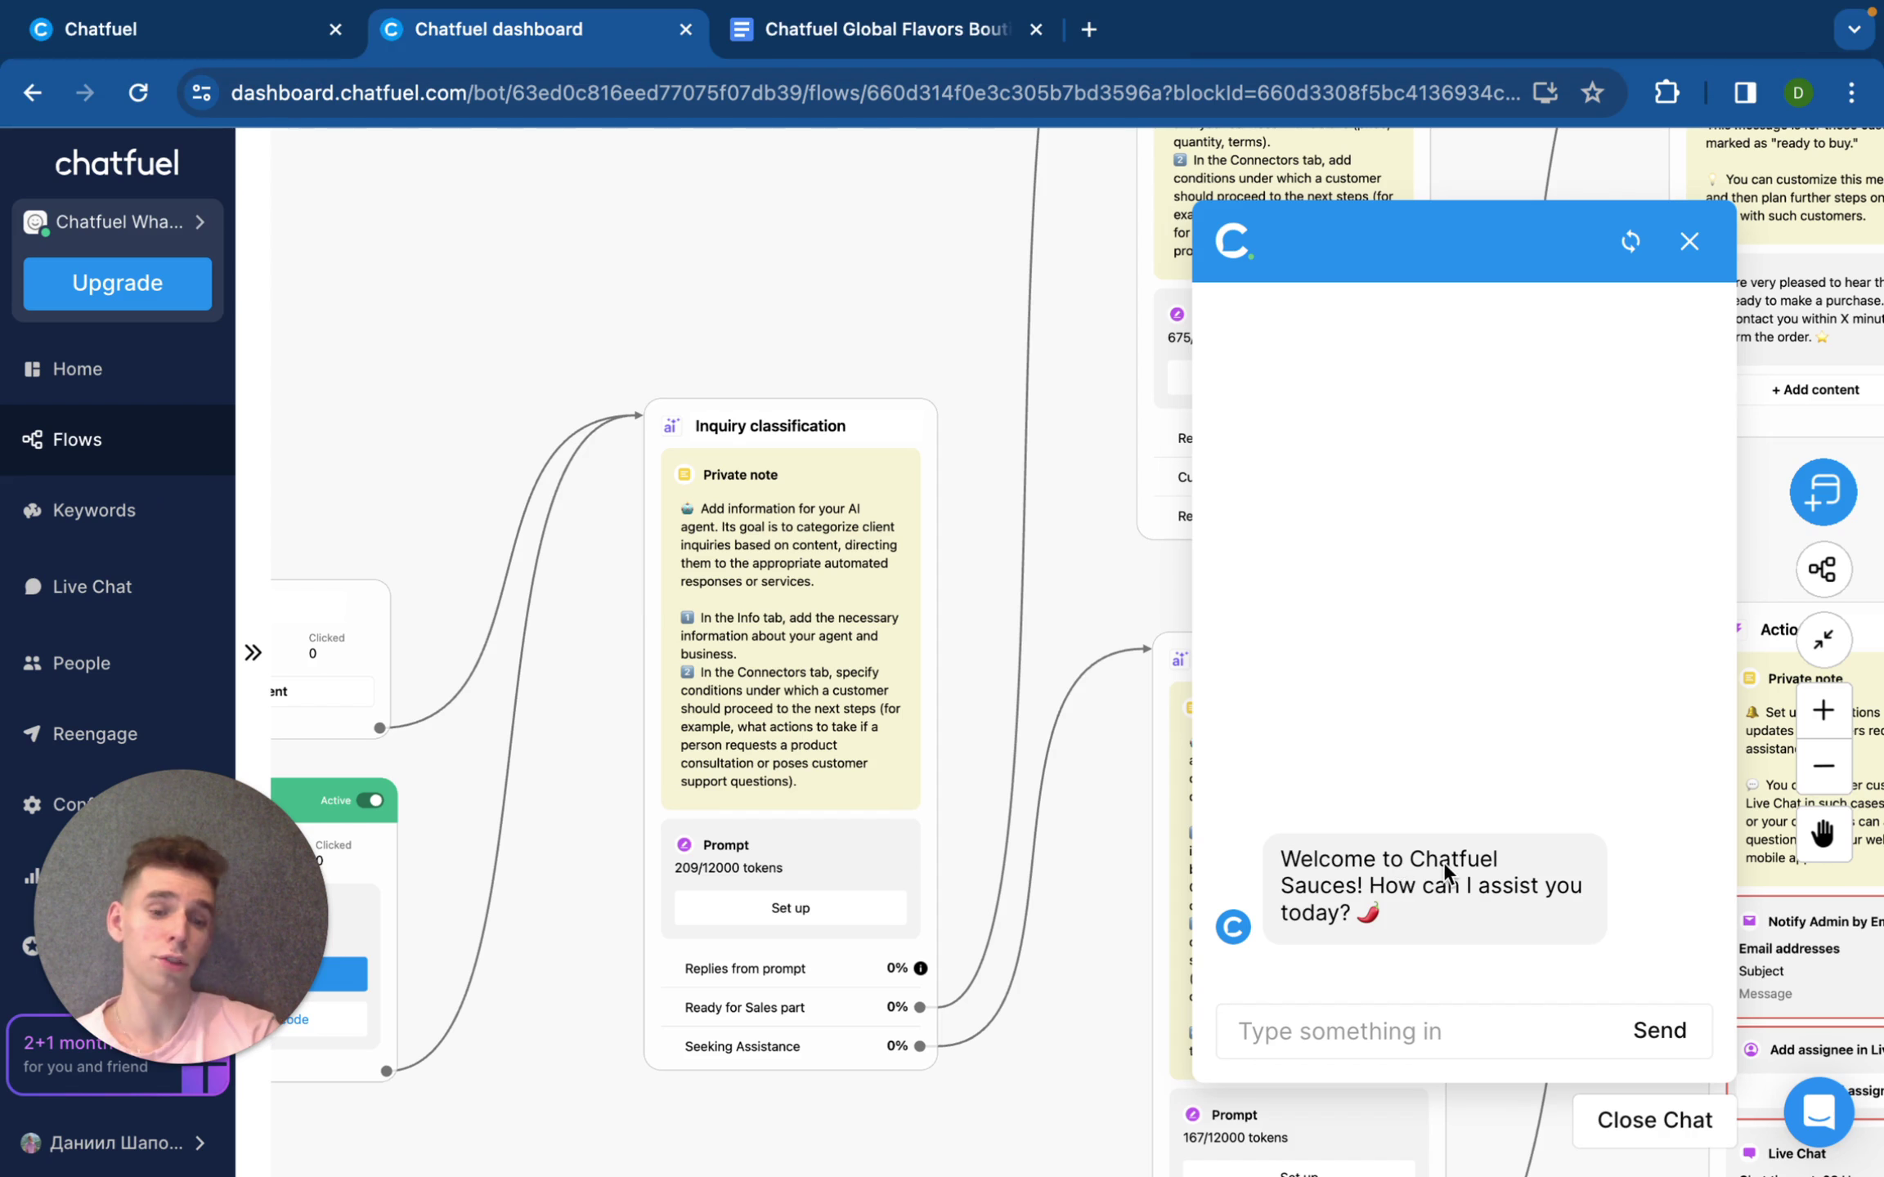
pyautogui.moveTo(1364, 877); pyautogui.dragTo(1278, 850)
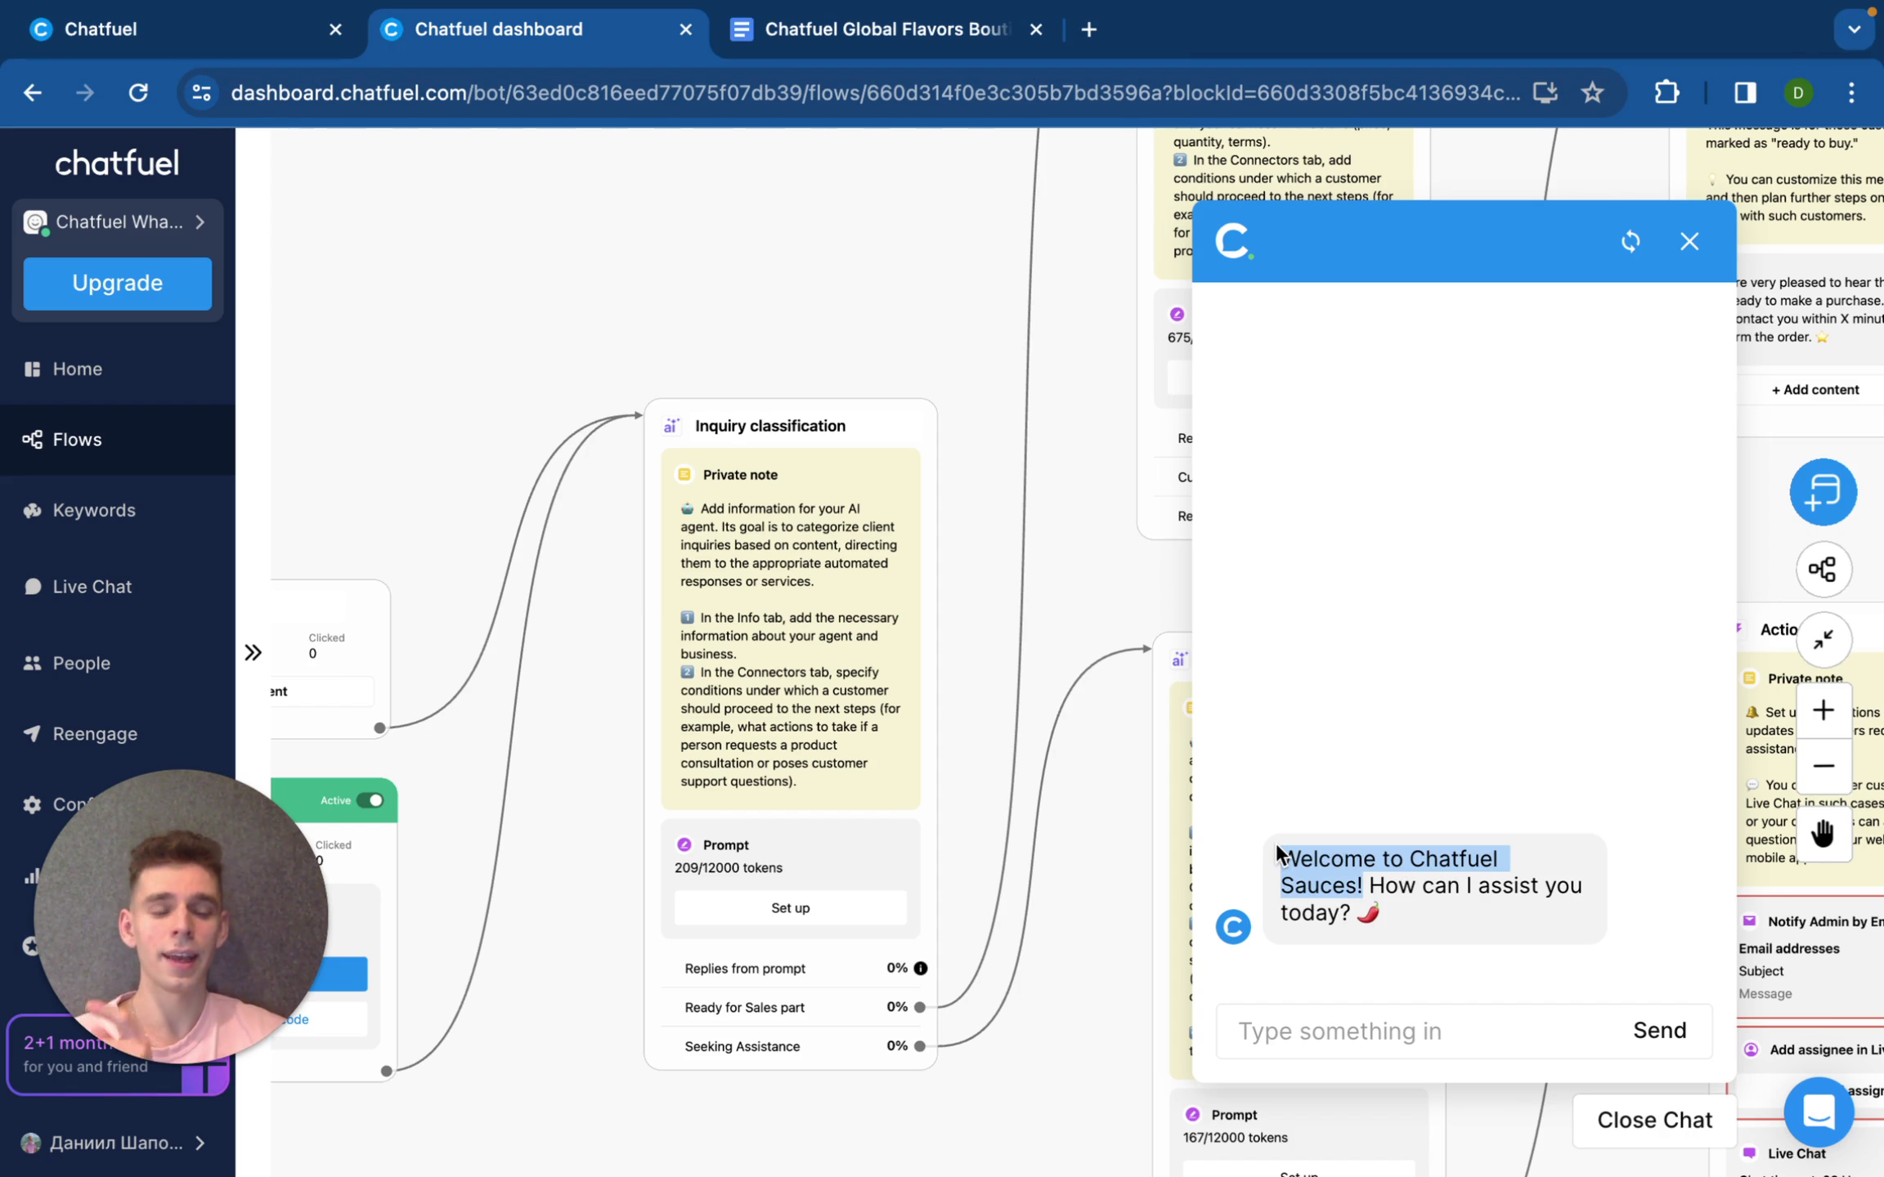
pyautogui.click(1409, 872)
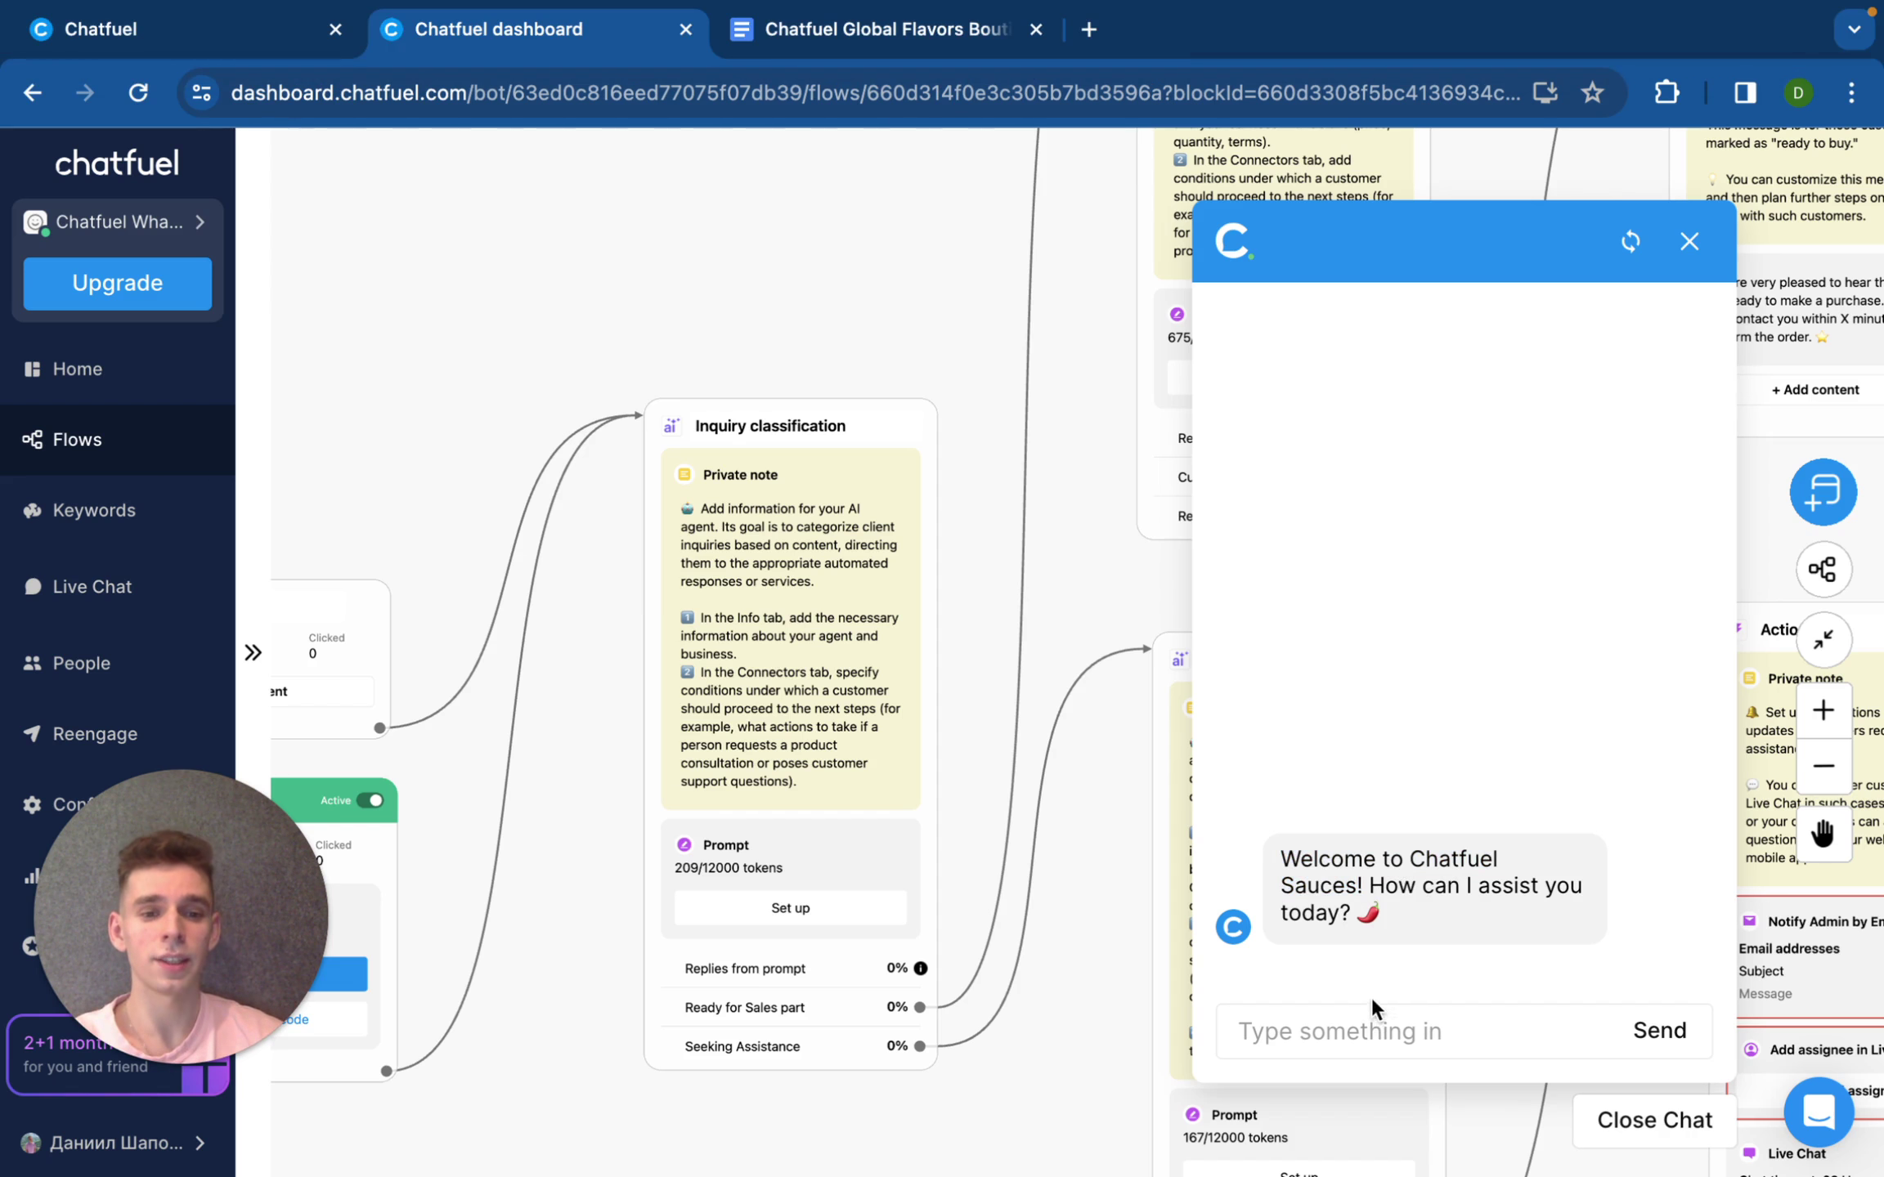
pyautogui.click(1373, 1018)
pyautogui.write('Hello!')
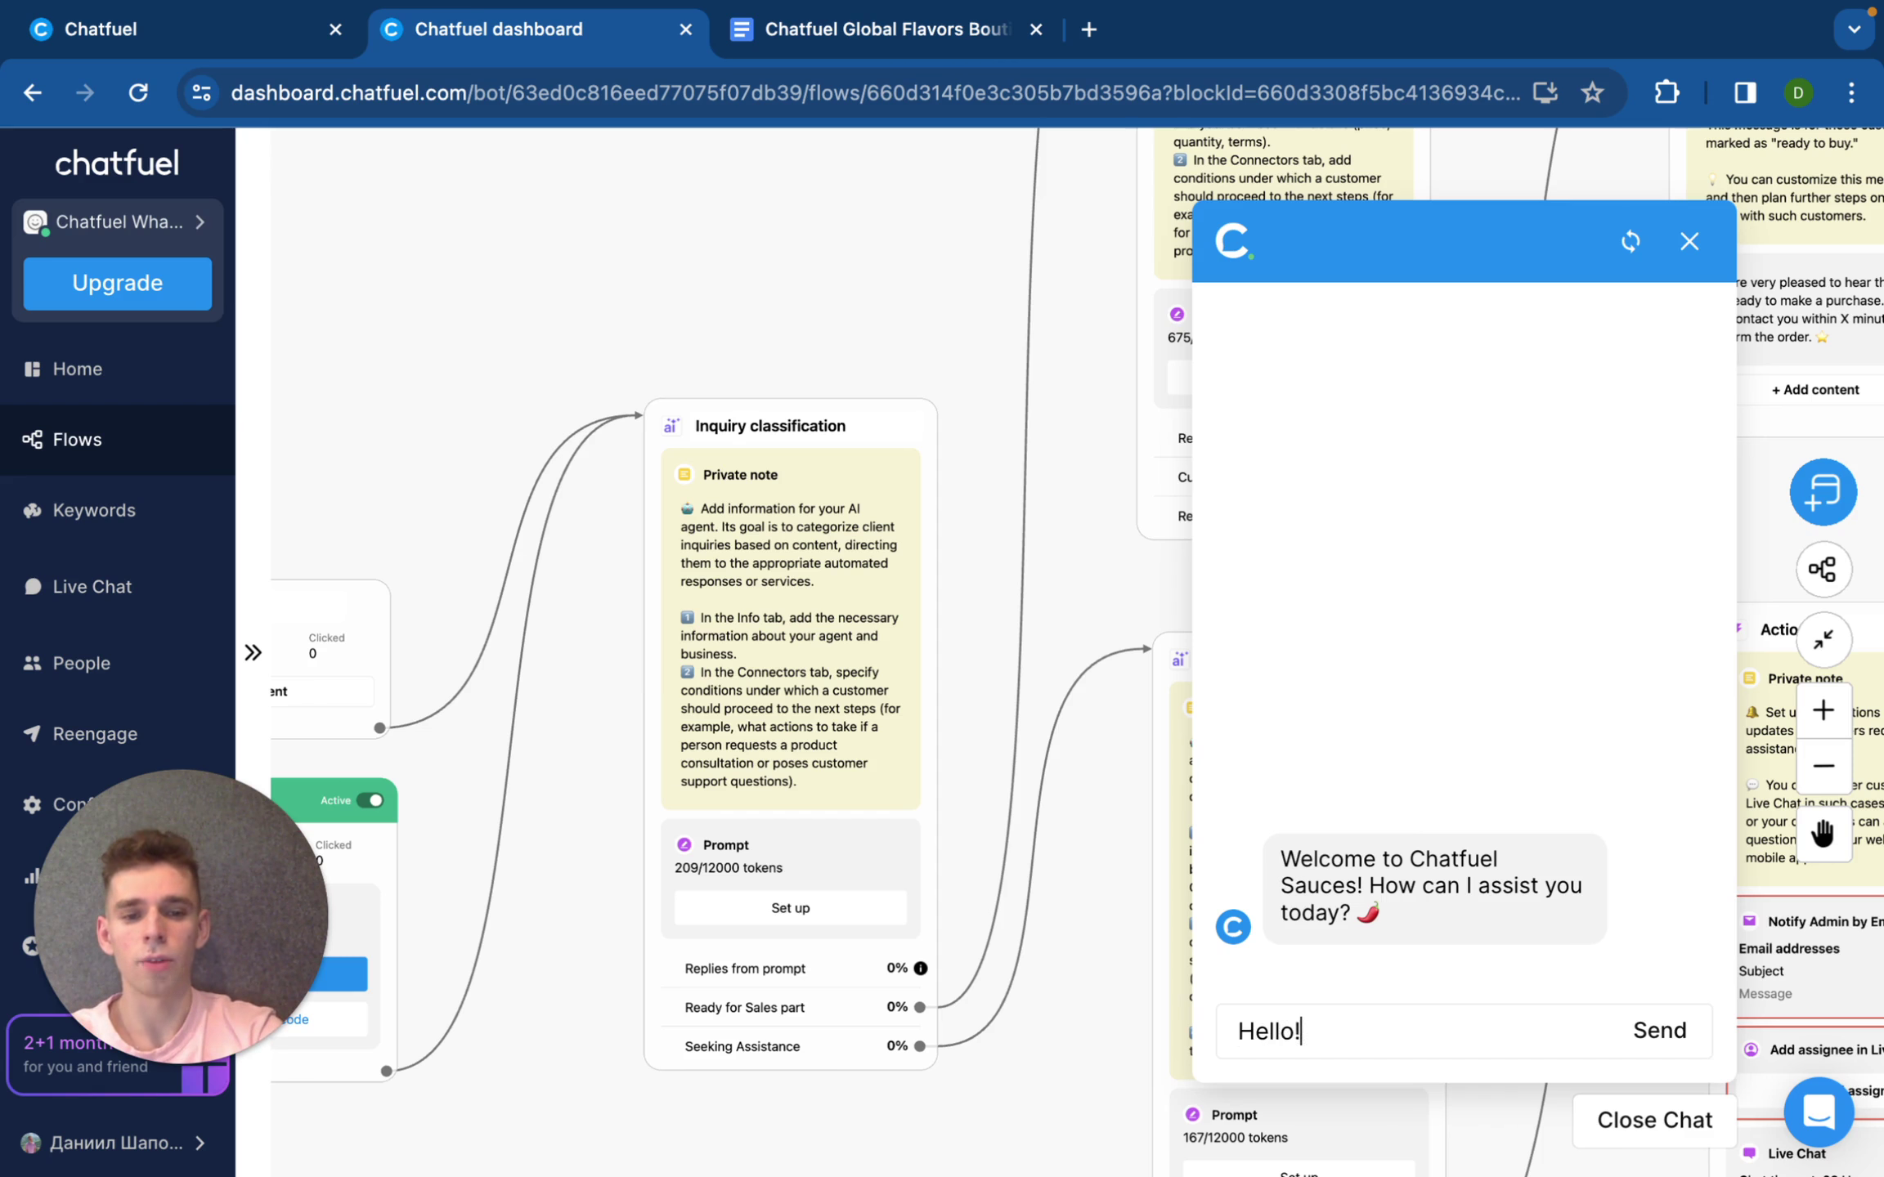
pyautogui.press('Return')
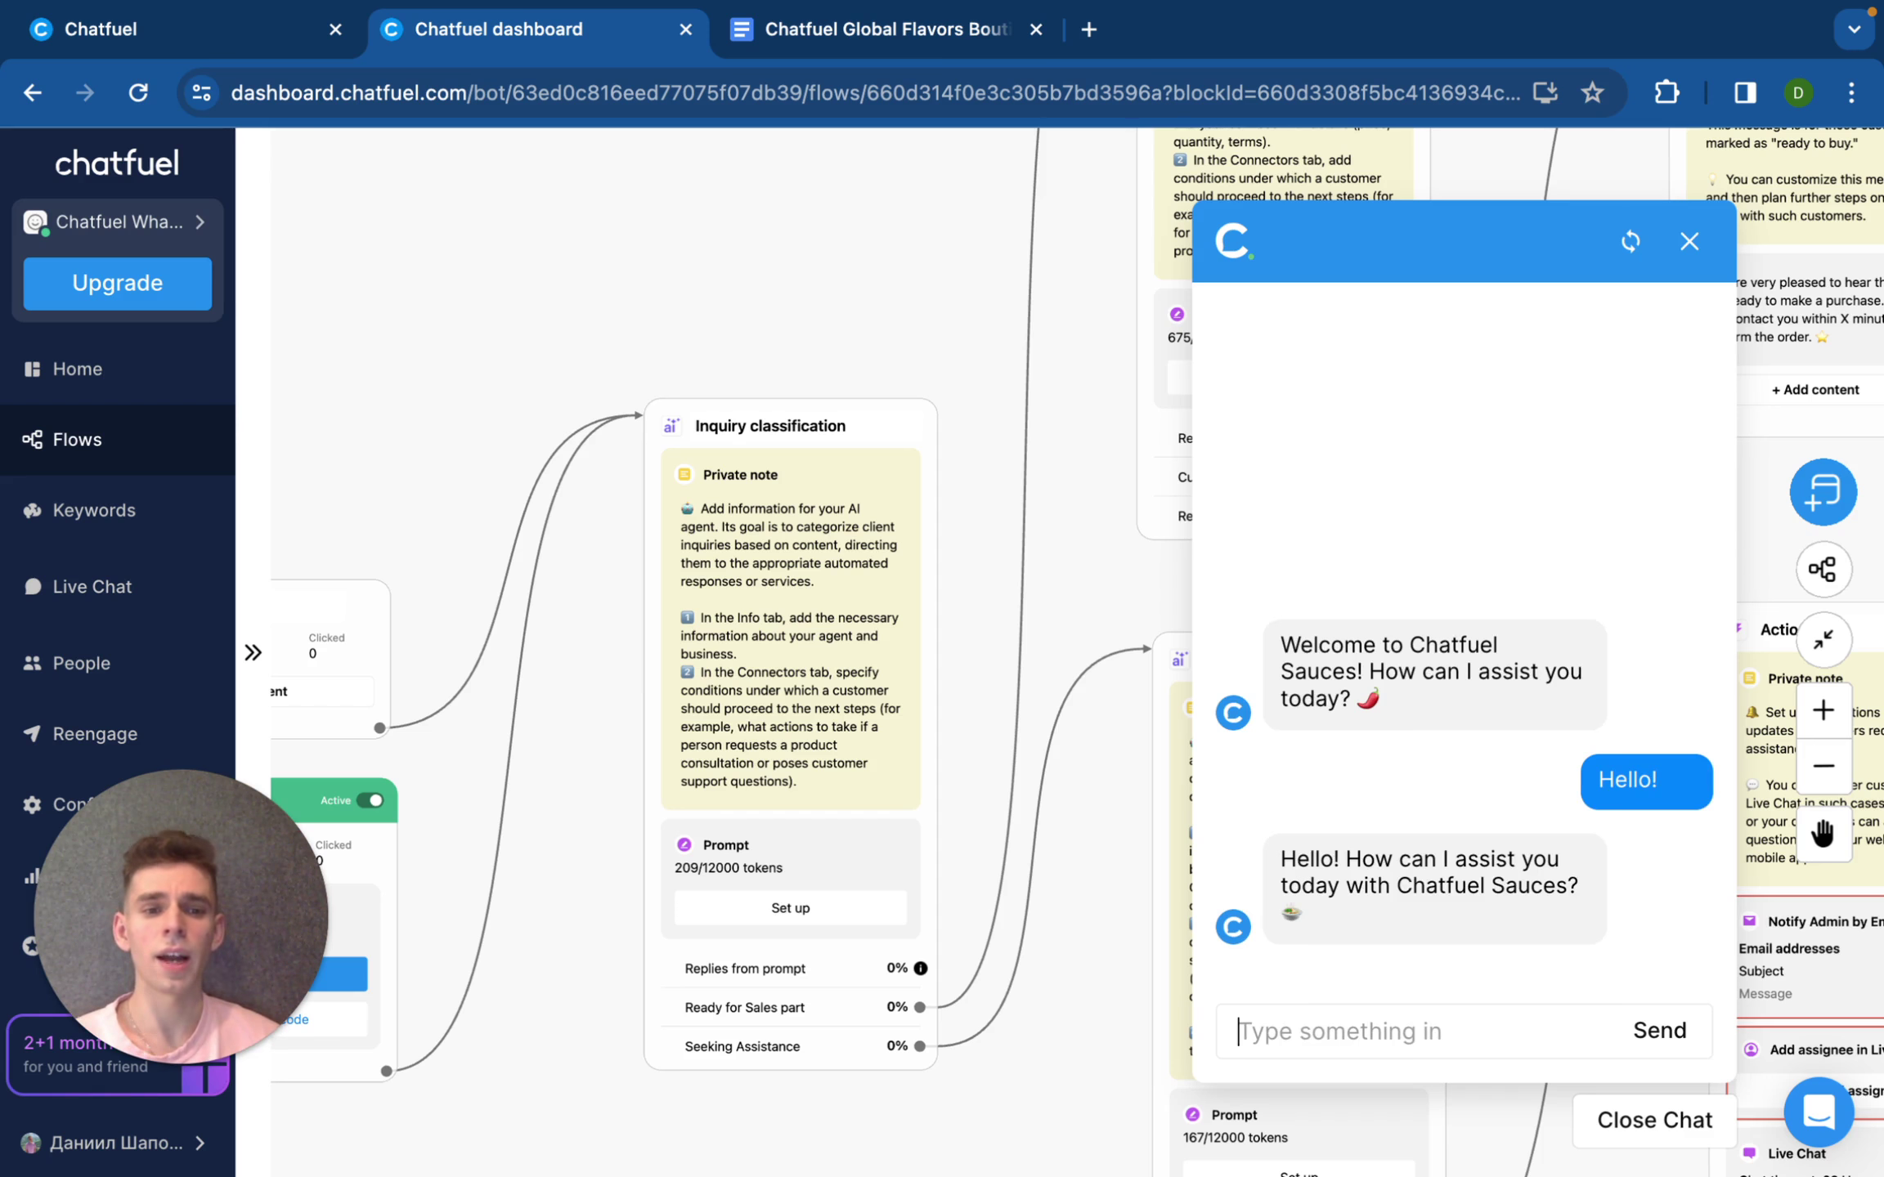
# Step: Send 'I would like to know more about sauces' and then 'I would like to buy something'
pyautogui.moveTo(1412, 860); pyautogui.dragTo(1586, 878)
pyautogui.click(1479, 1016)
pyautogui.write('I wo')
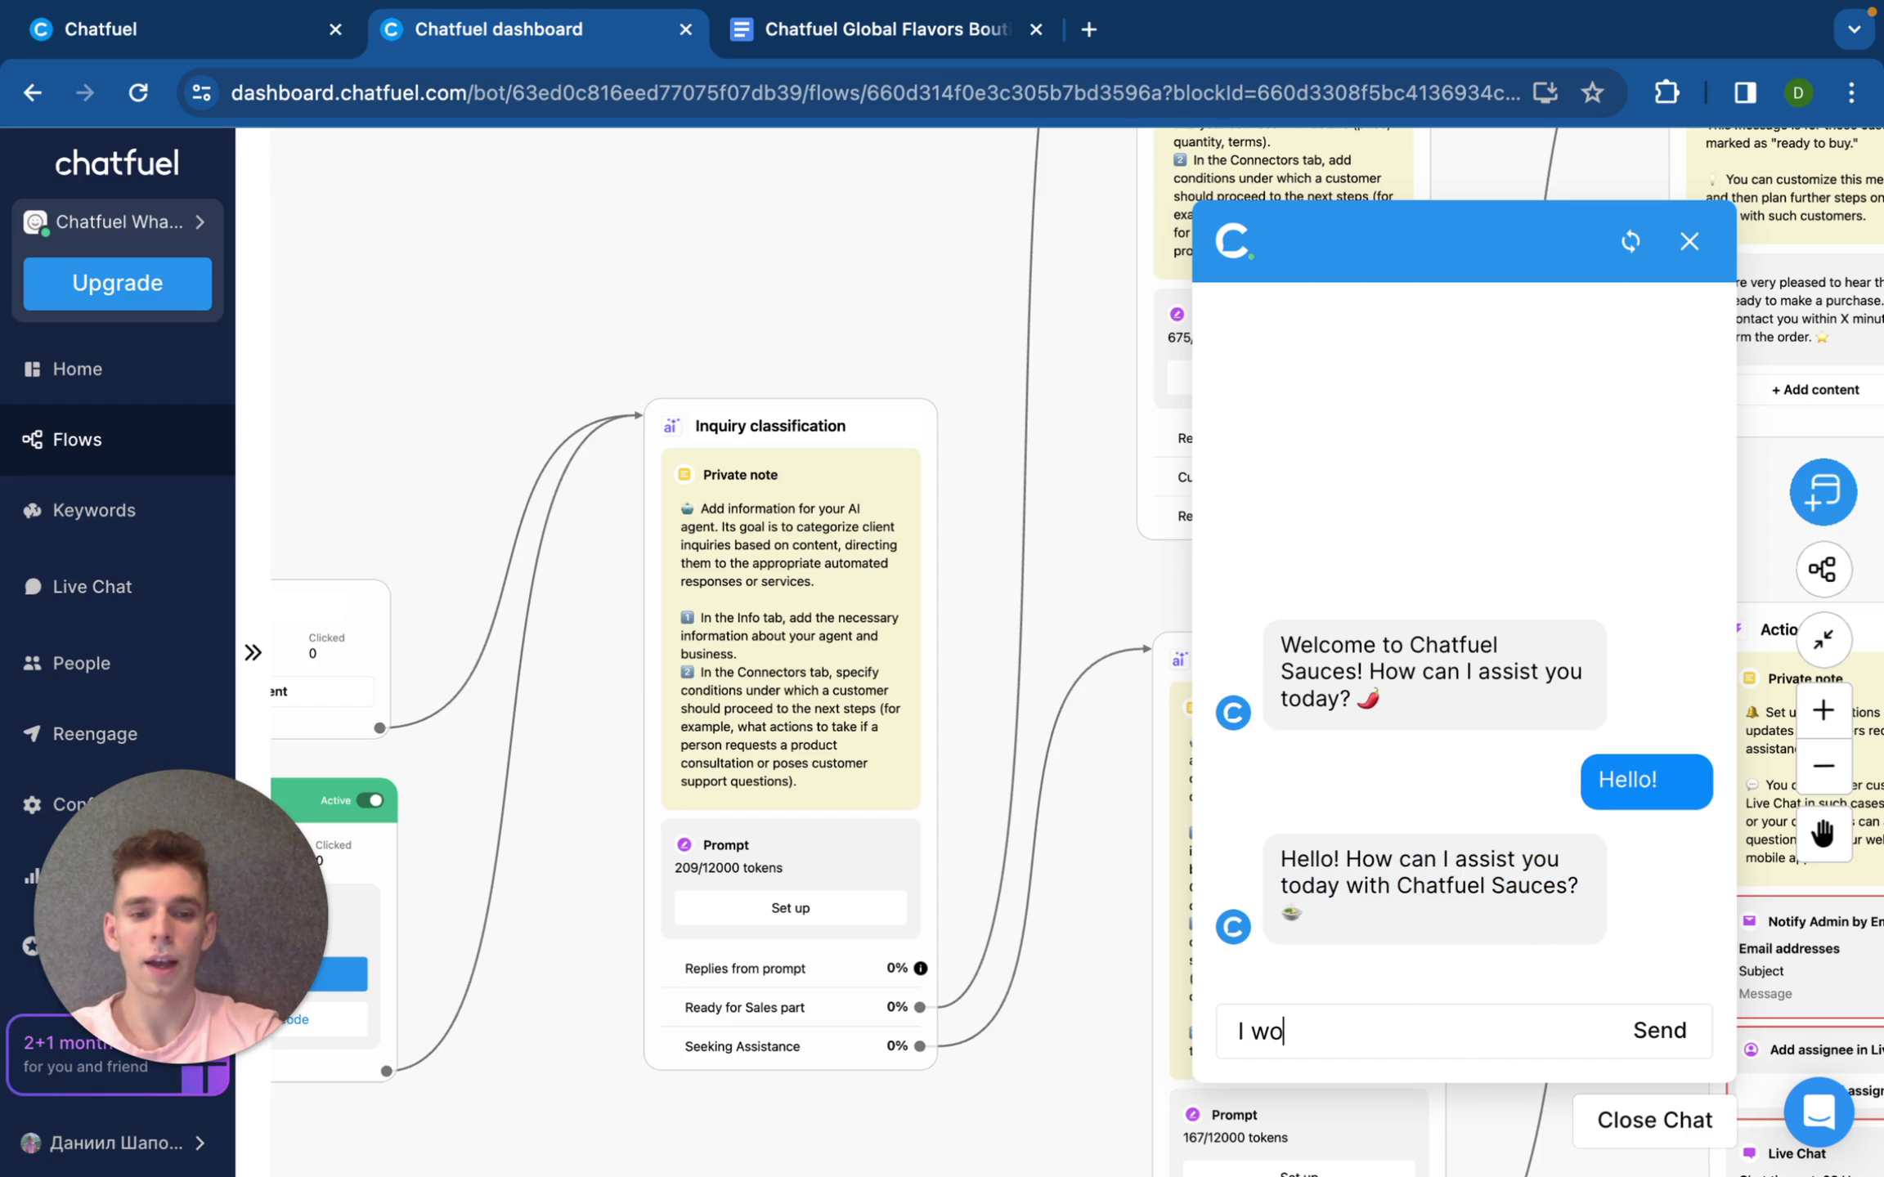
pyautogui.write('uld like to know more about sauces')
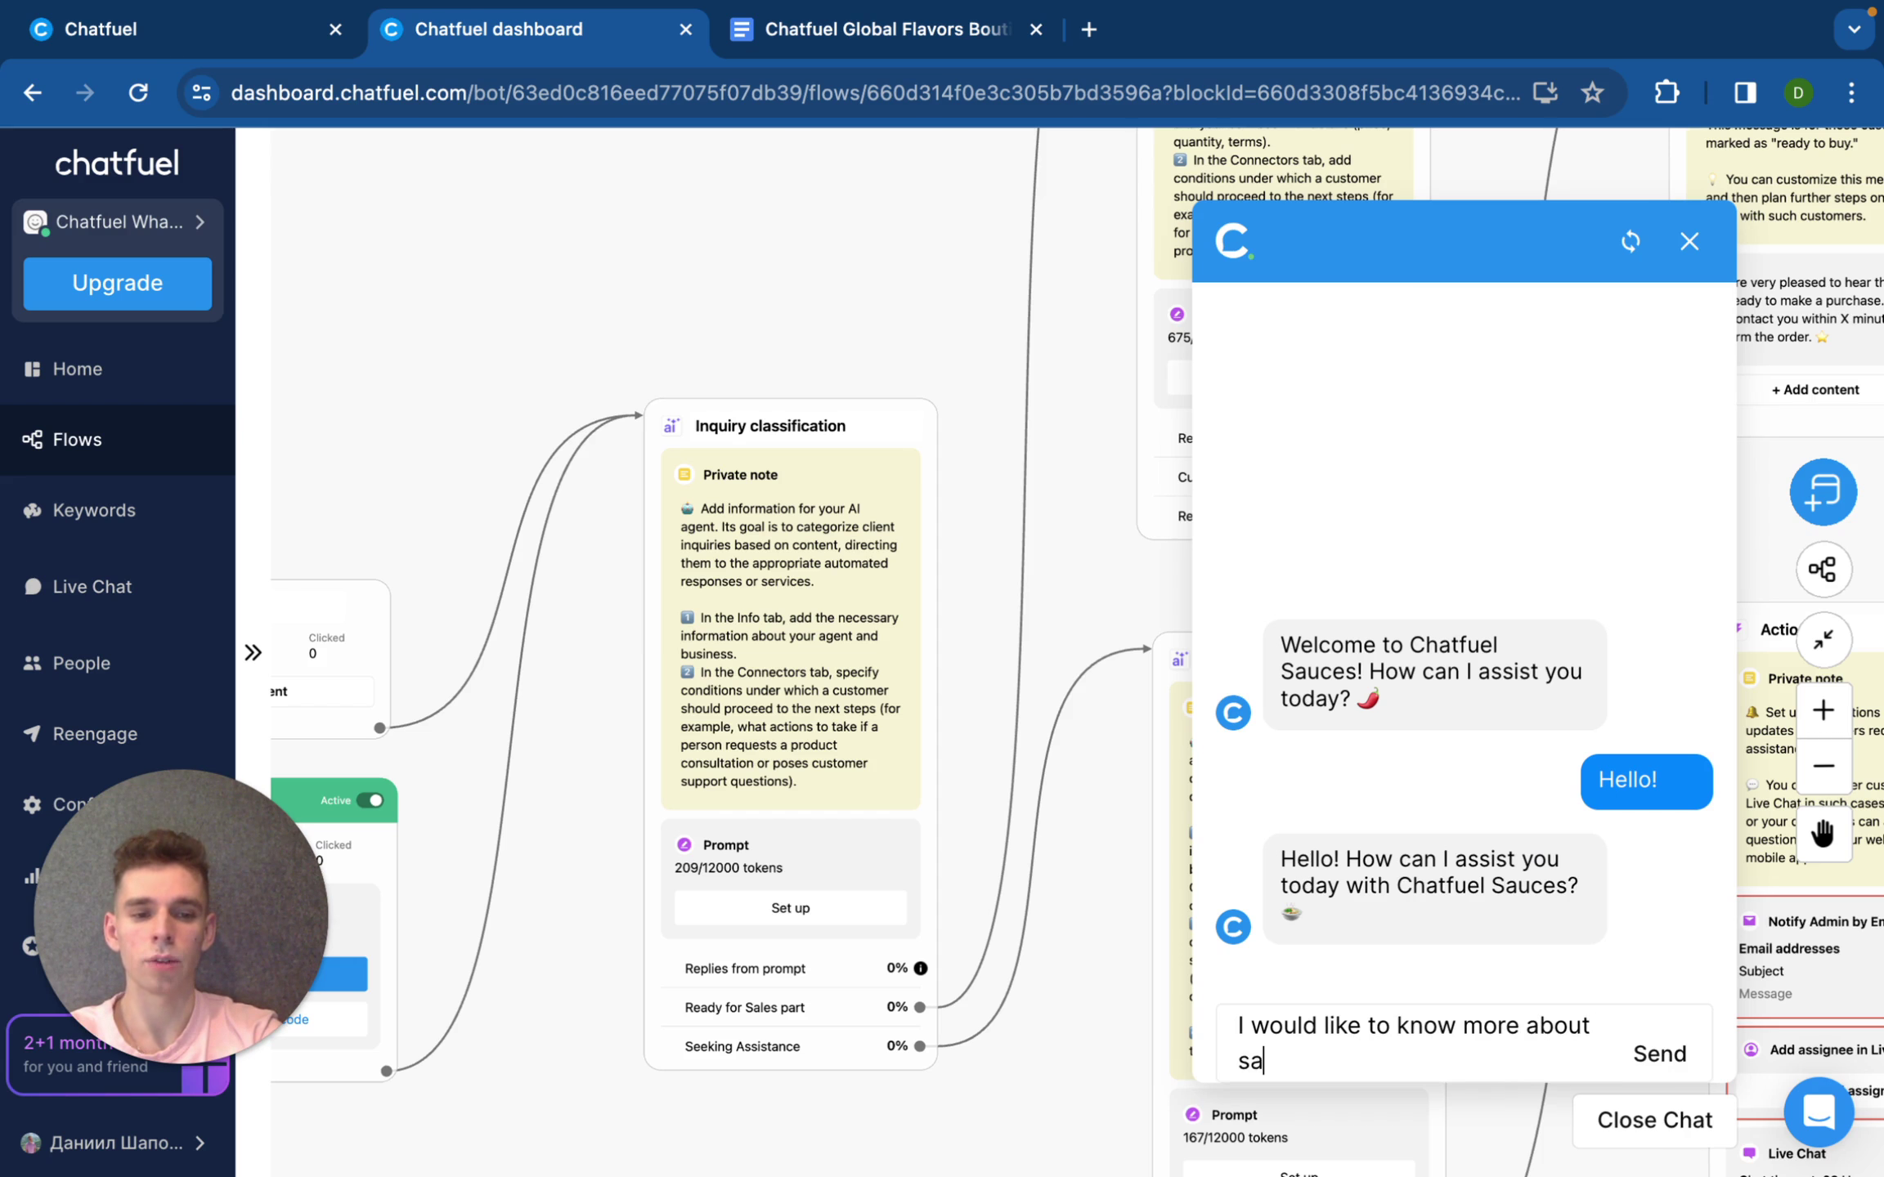
pyautogui.press('Return')
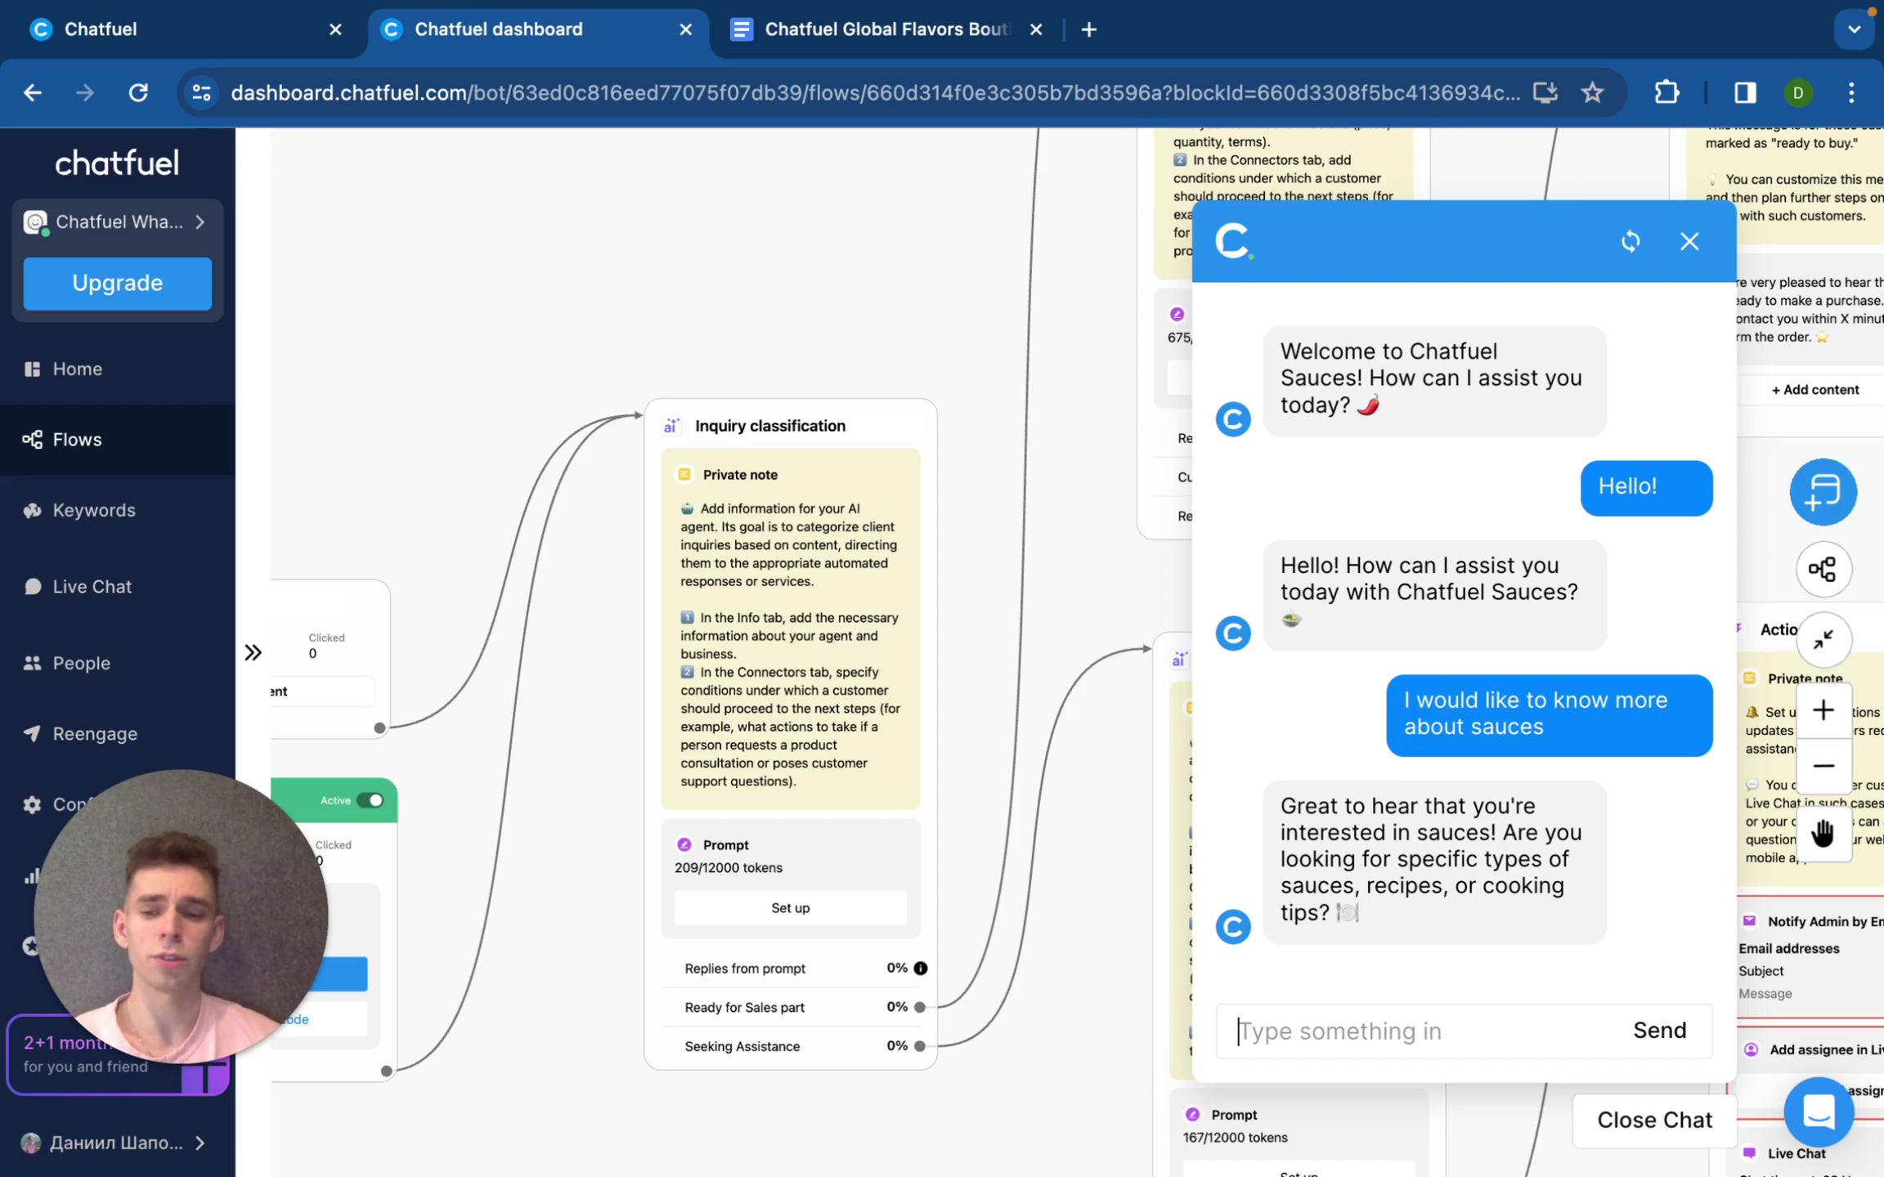
pyautogui.write('I would lik')
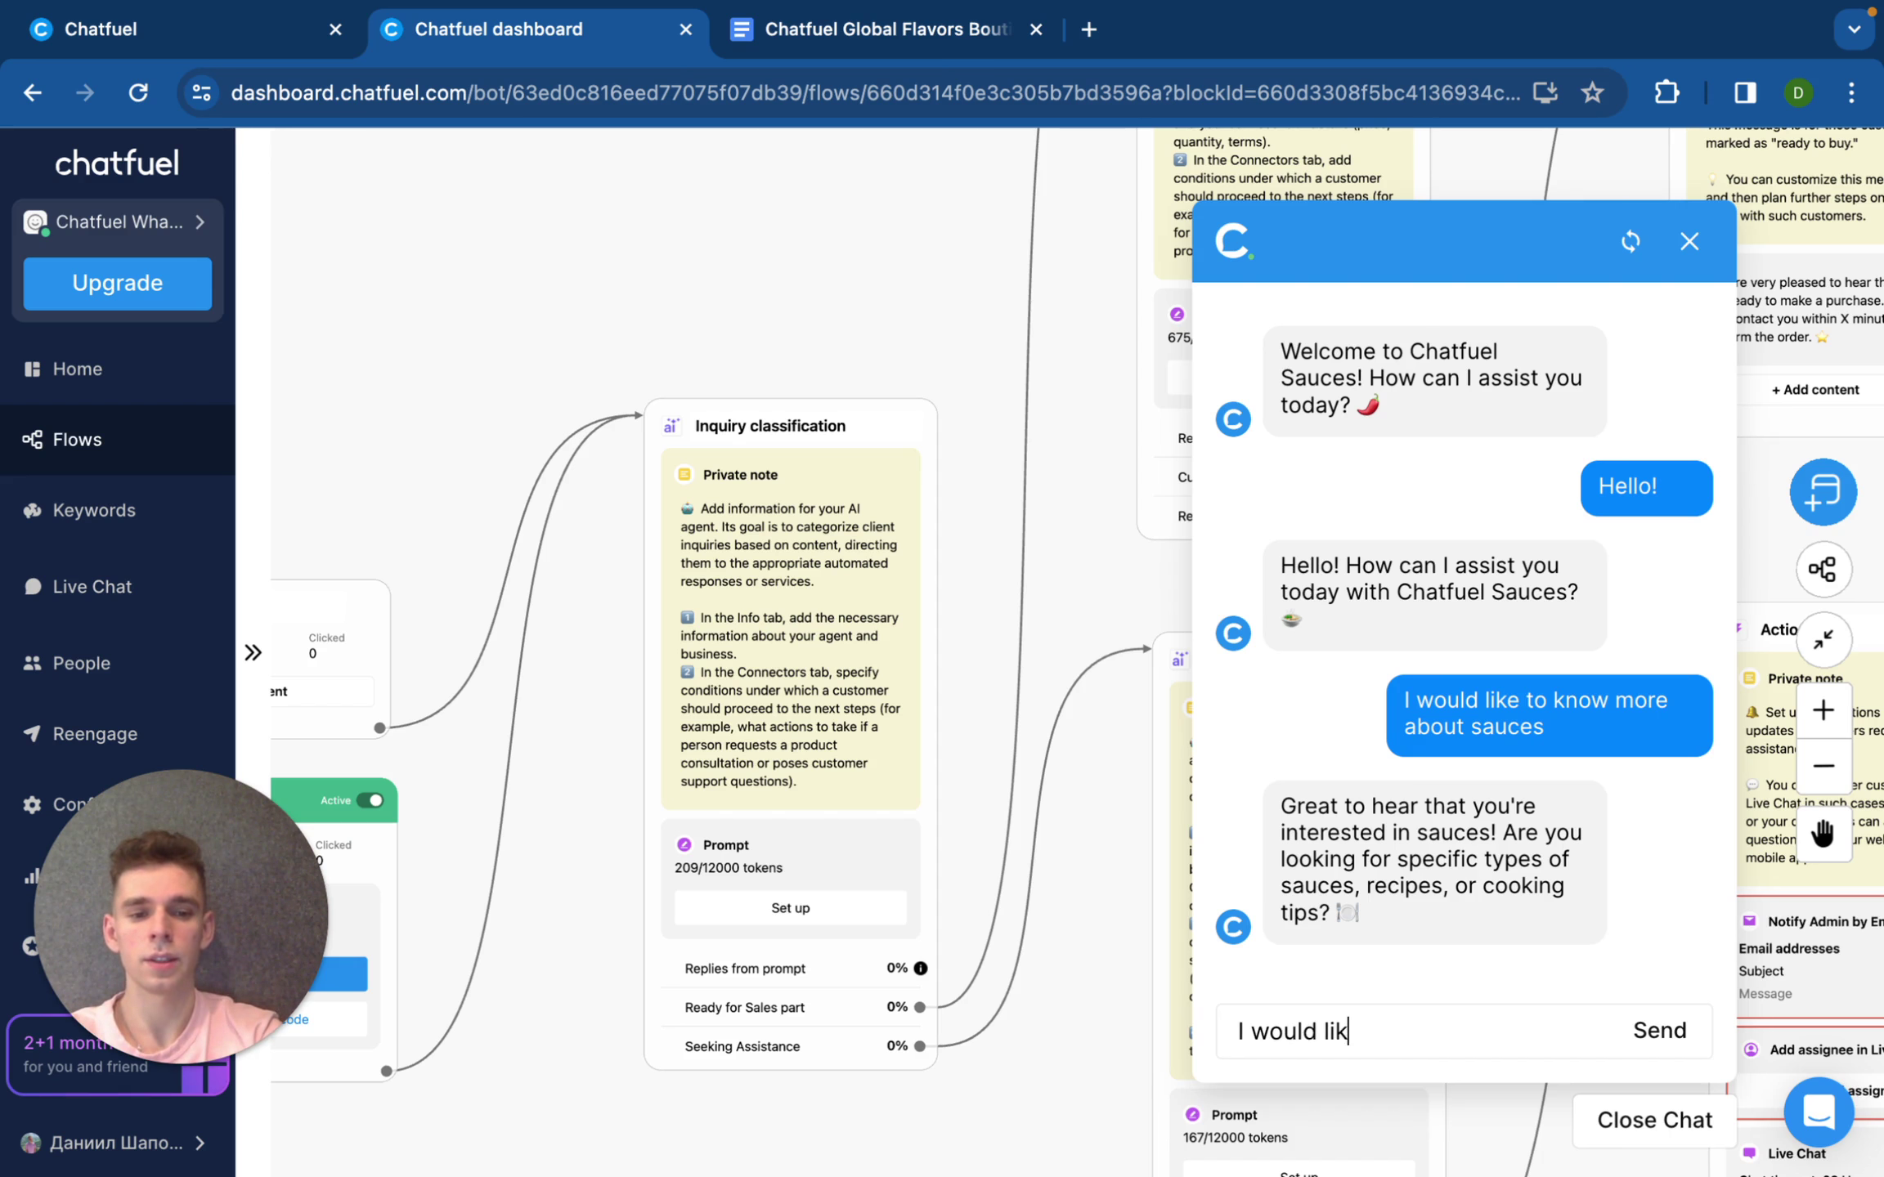
pyautogui.press('BackSpace')
pyautogui.write('ke to ')
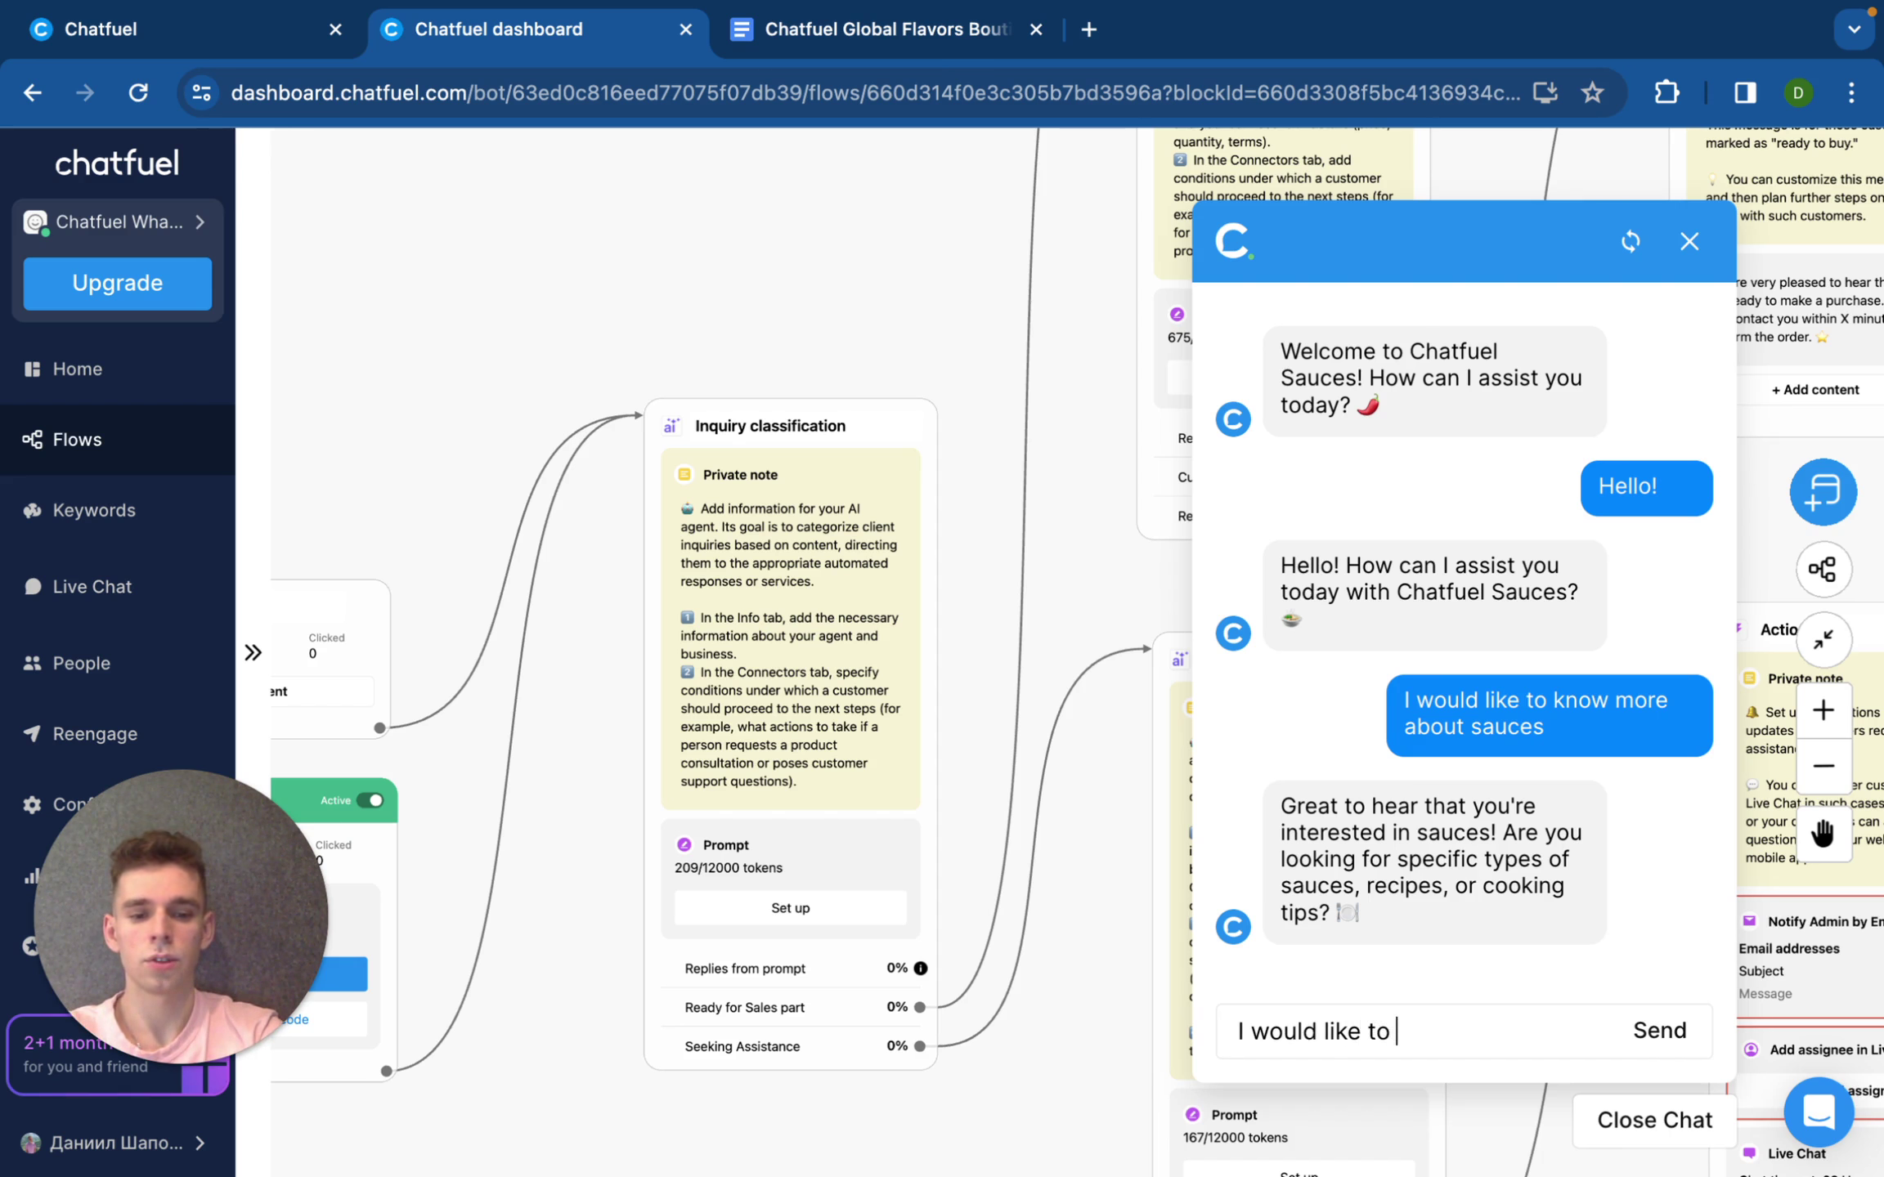
pyautogui.write('buy something')
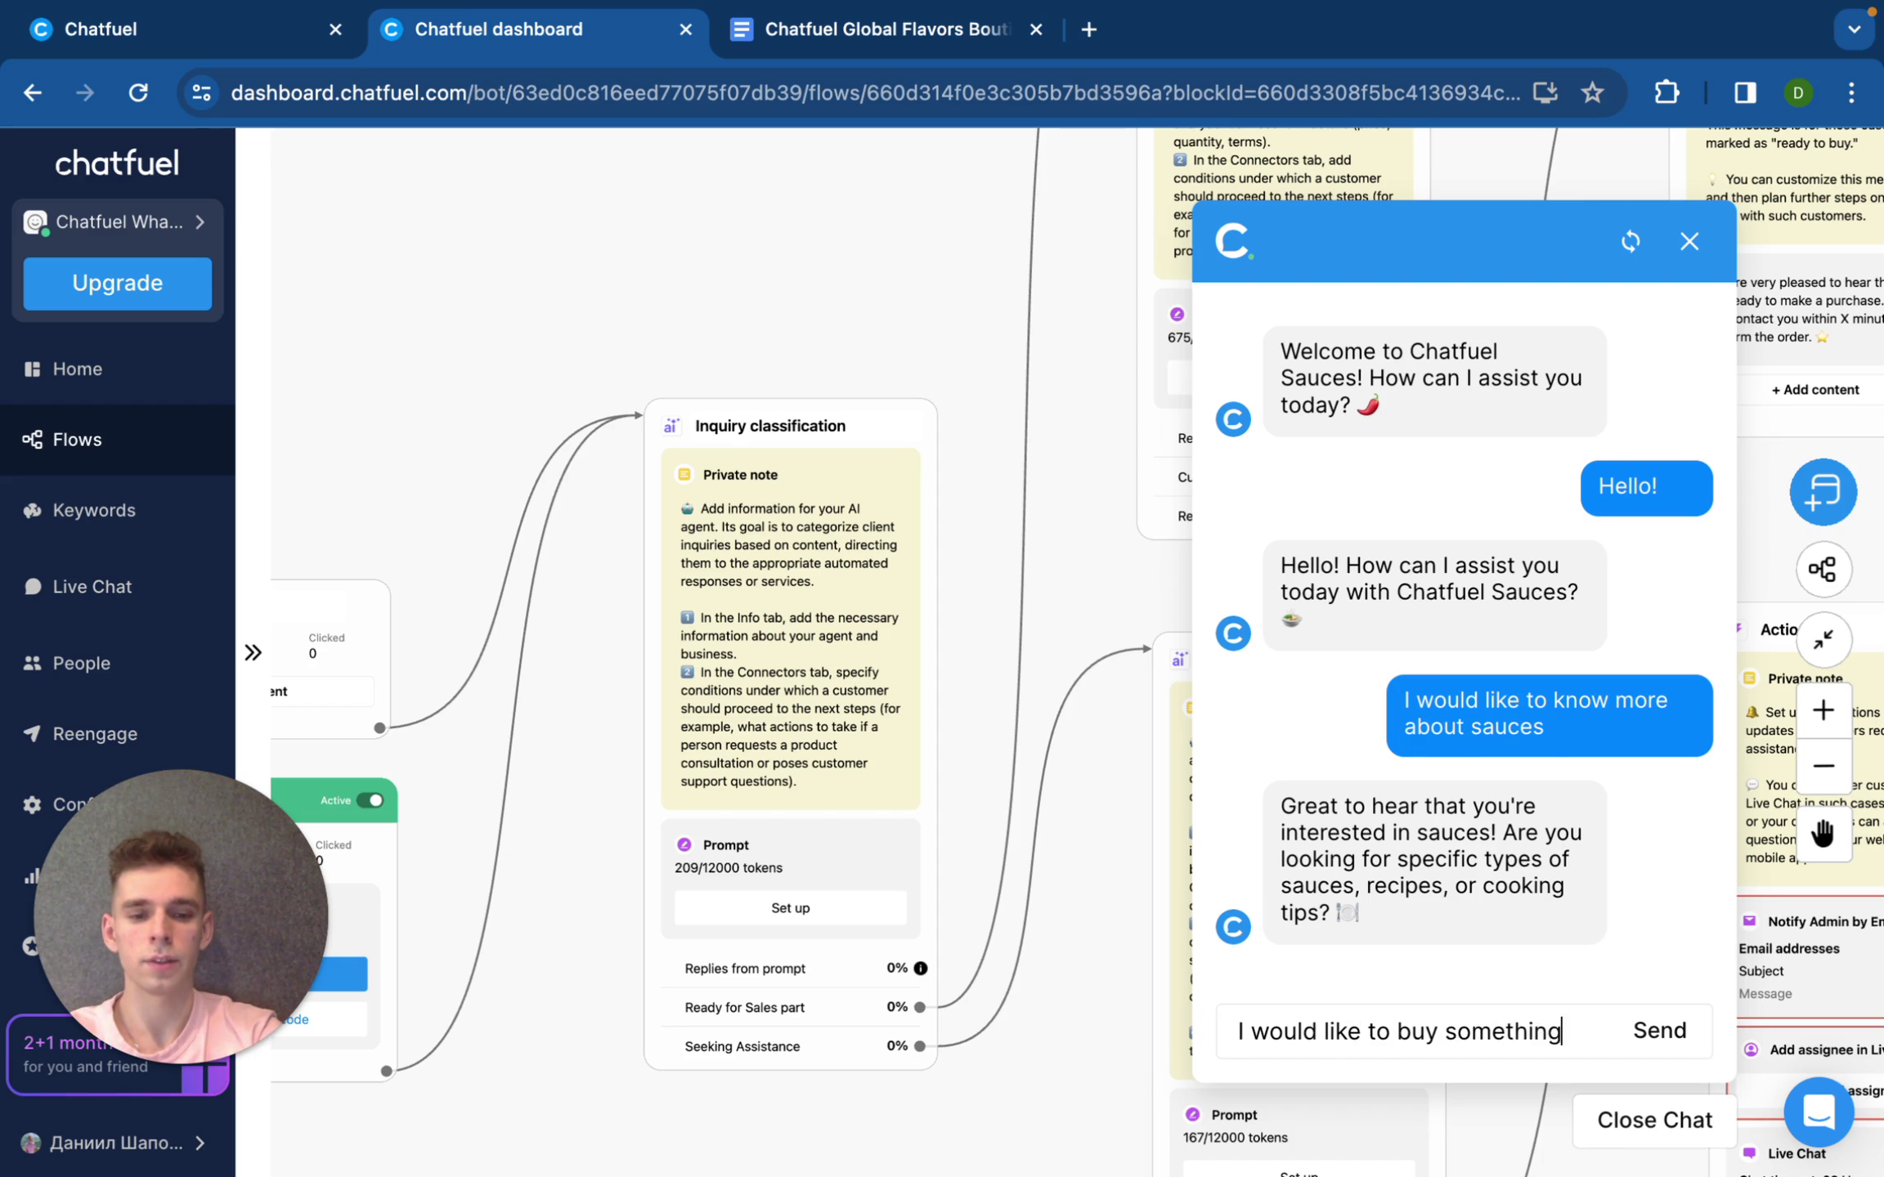
pyautogui.press('Return')
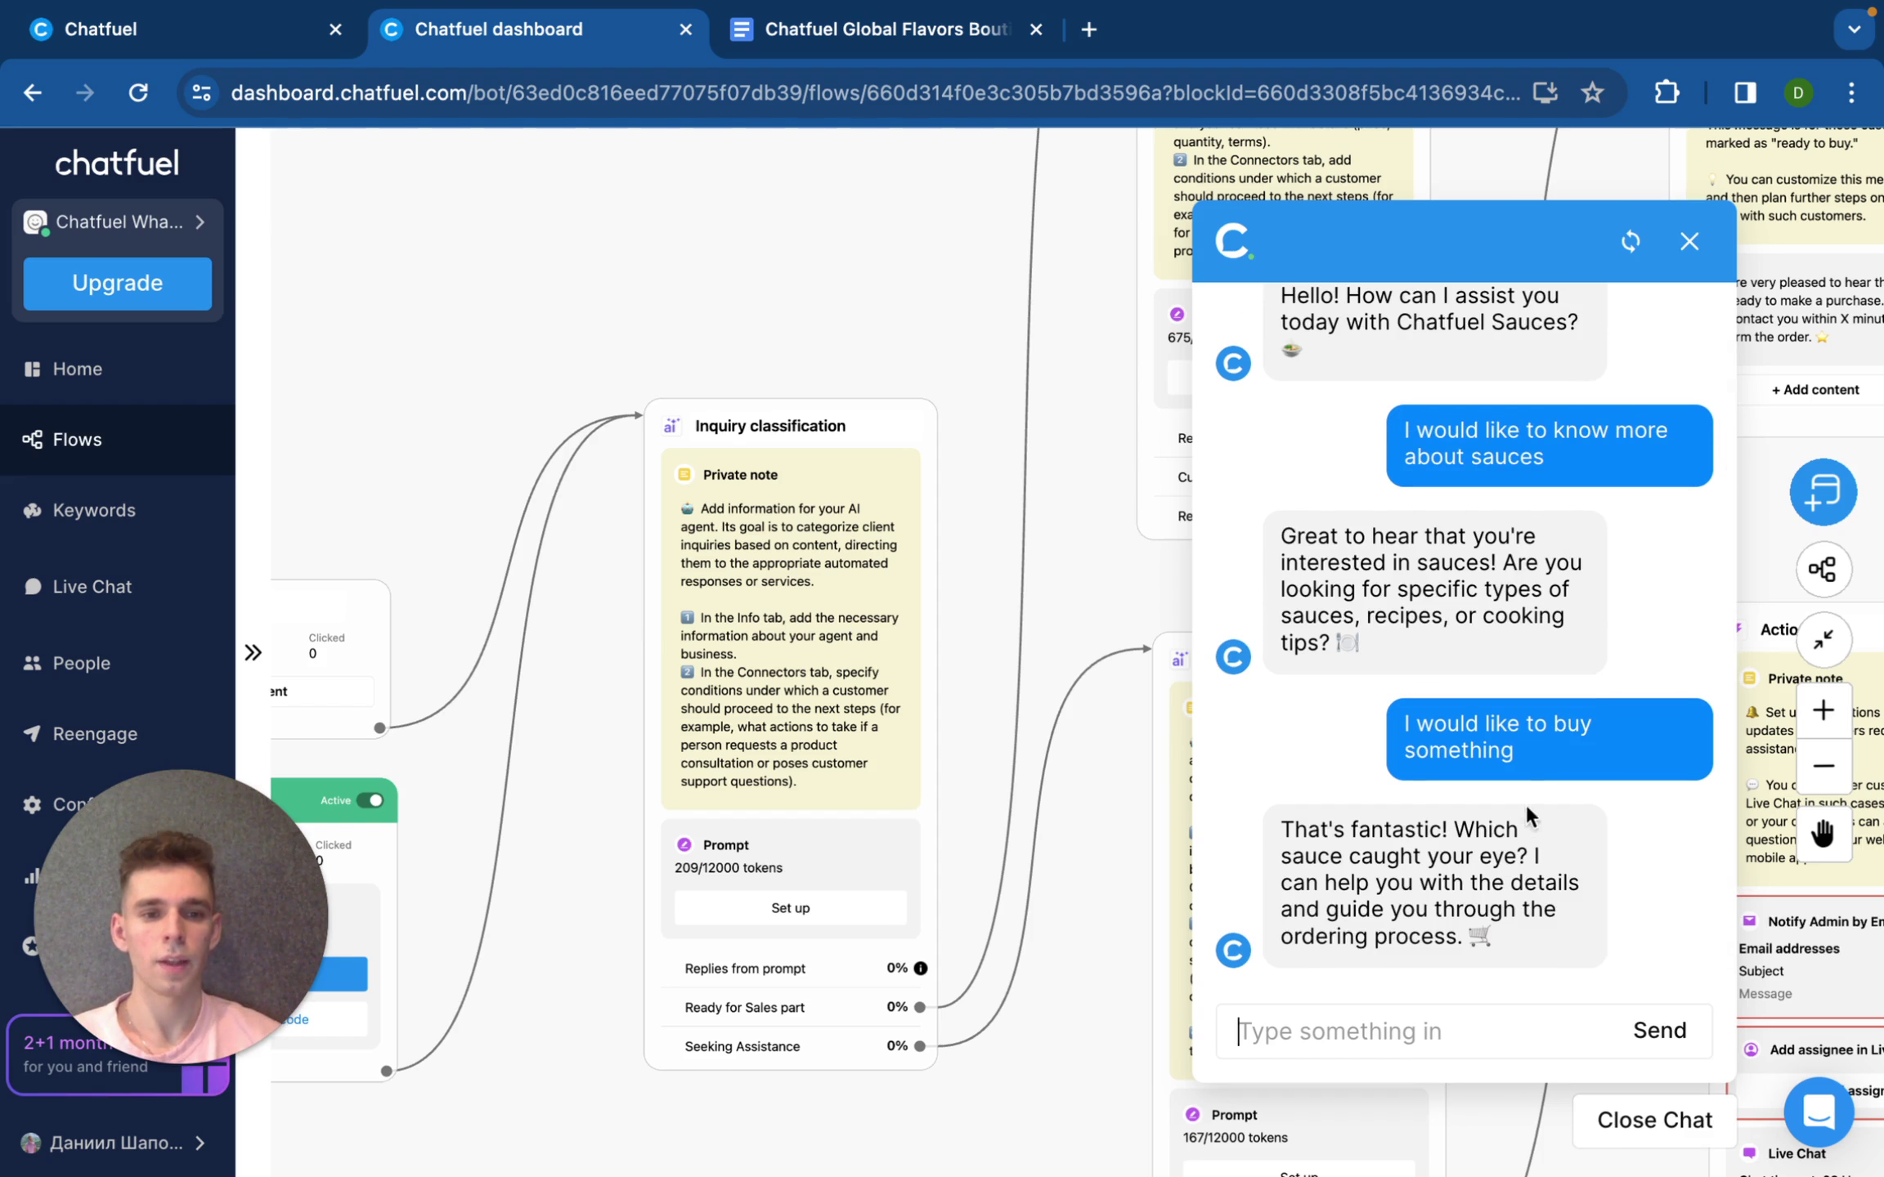
# Step: Ask the bot 'Do you have any sauce for chicken?'
pyautogui.moveTo(1438, 833); pyautogui.dragTo(1517, 855)
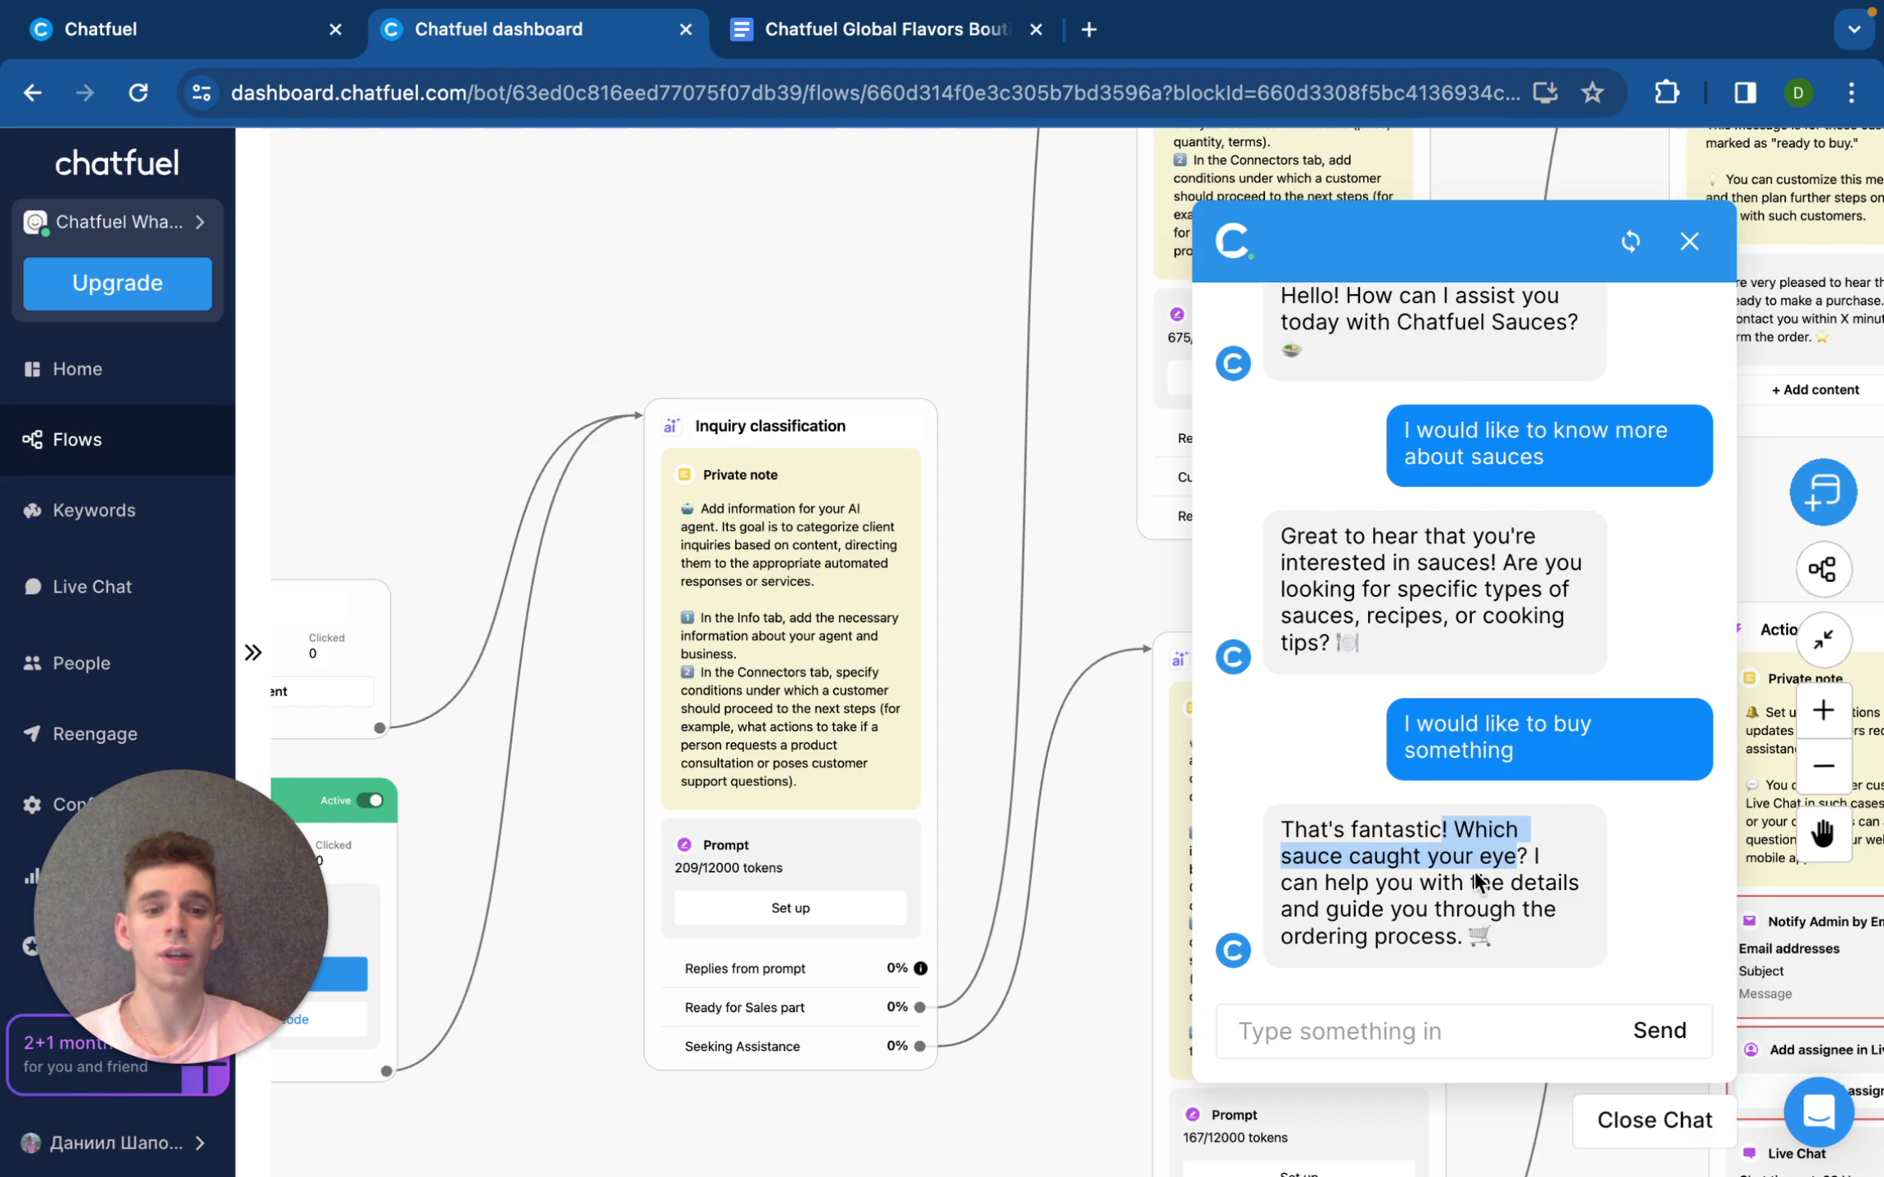
pyautogui.click(1409, 1038)
pyautogui.write('Do you havr')
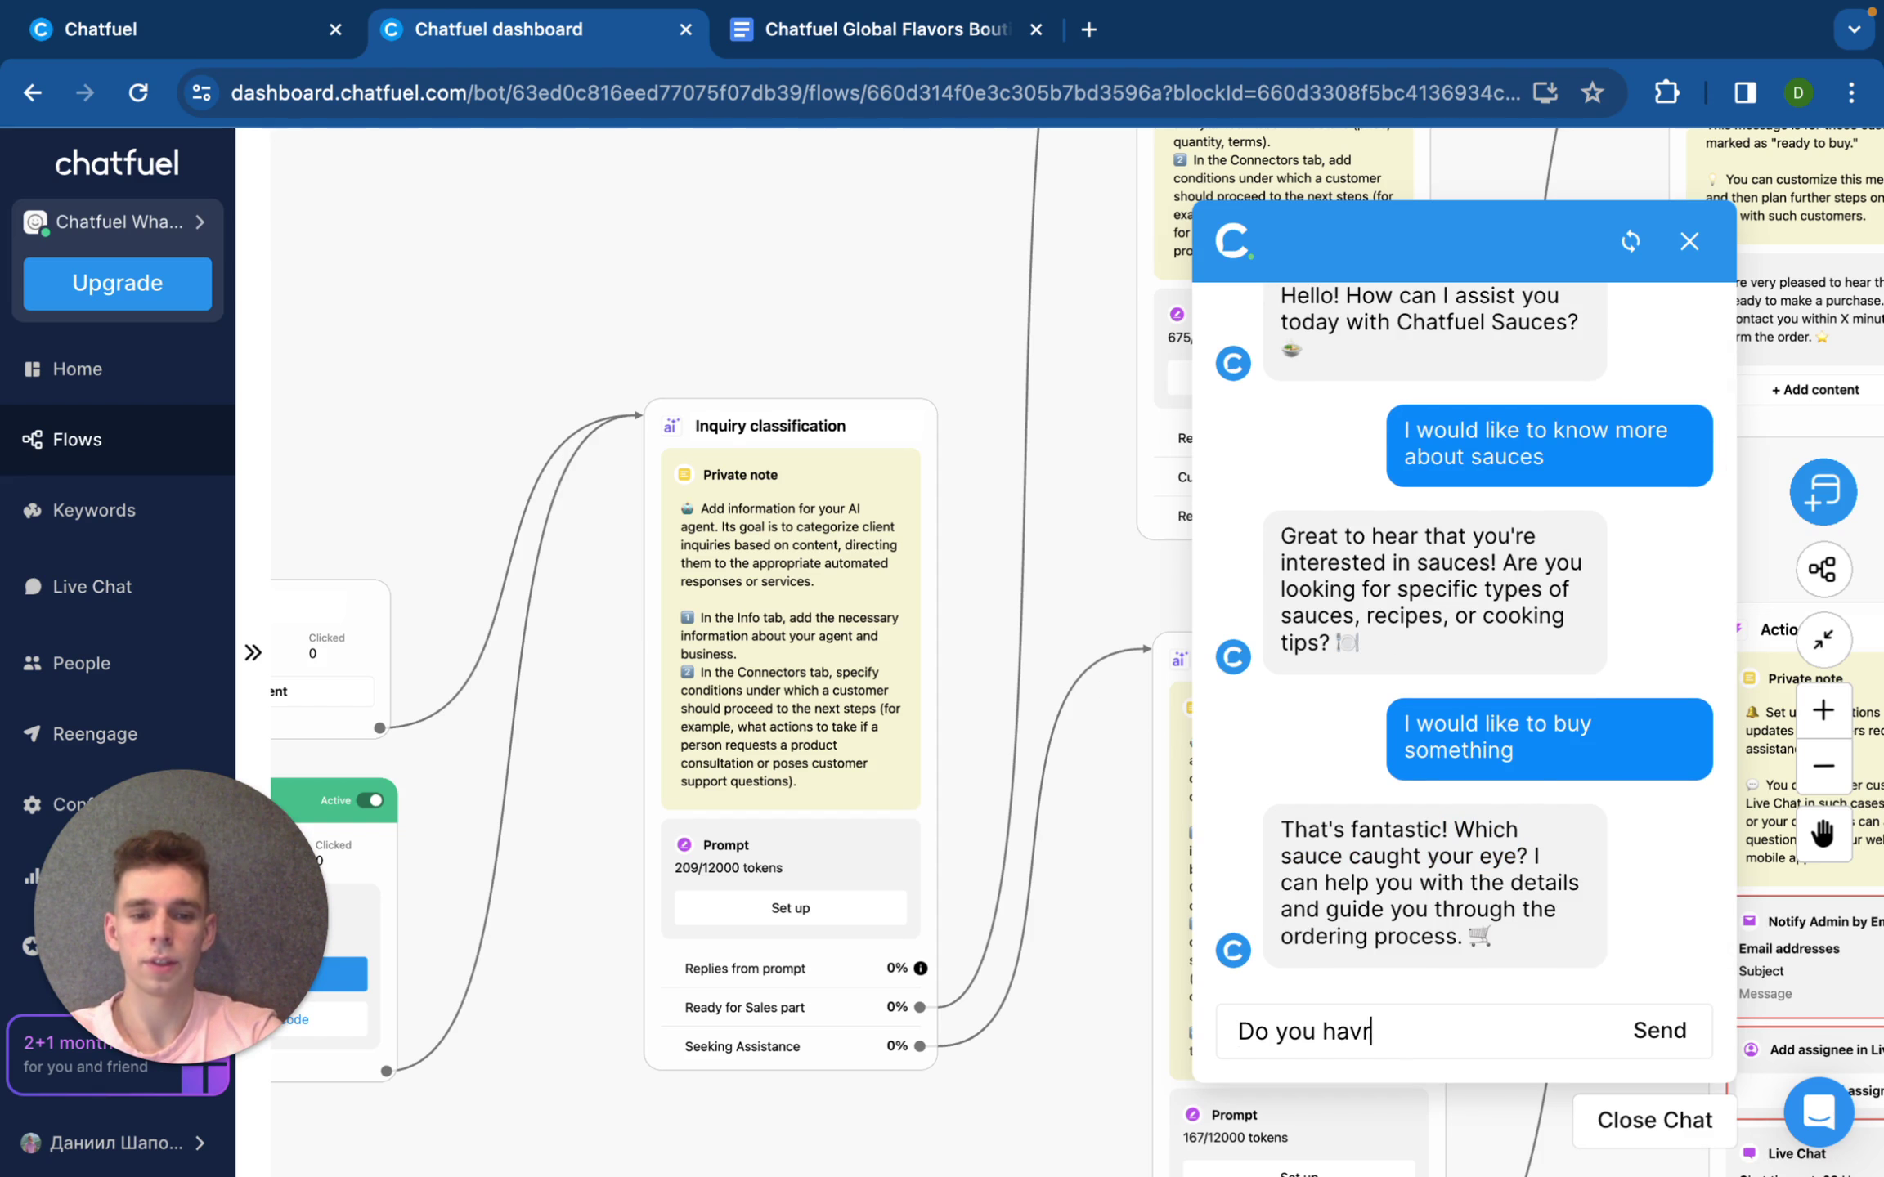
pyautogui.press('BackSpace')
pyautogui.write('e any sauc')
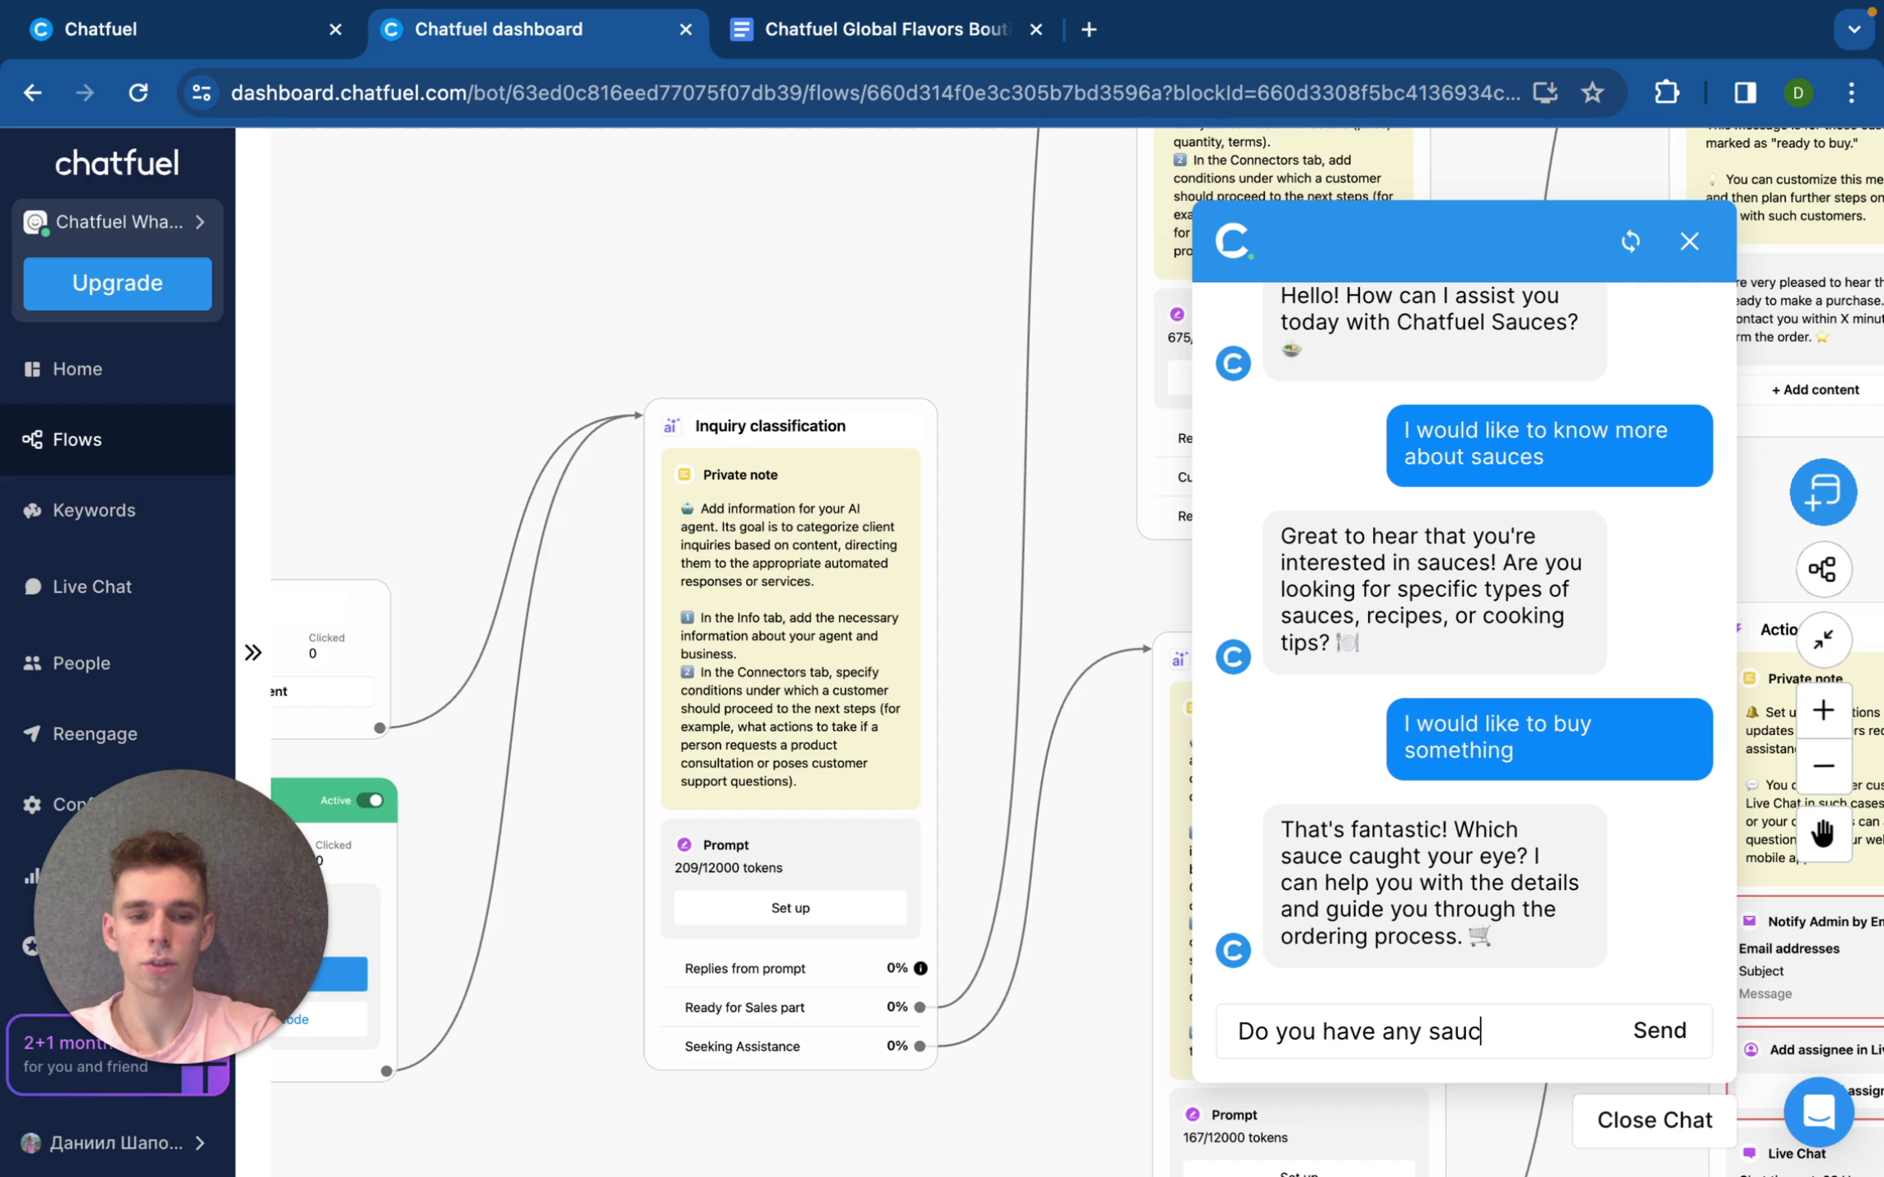
pyautogui.write('e for ')
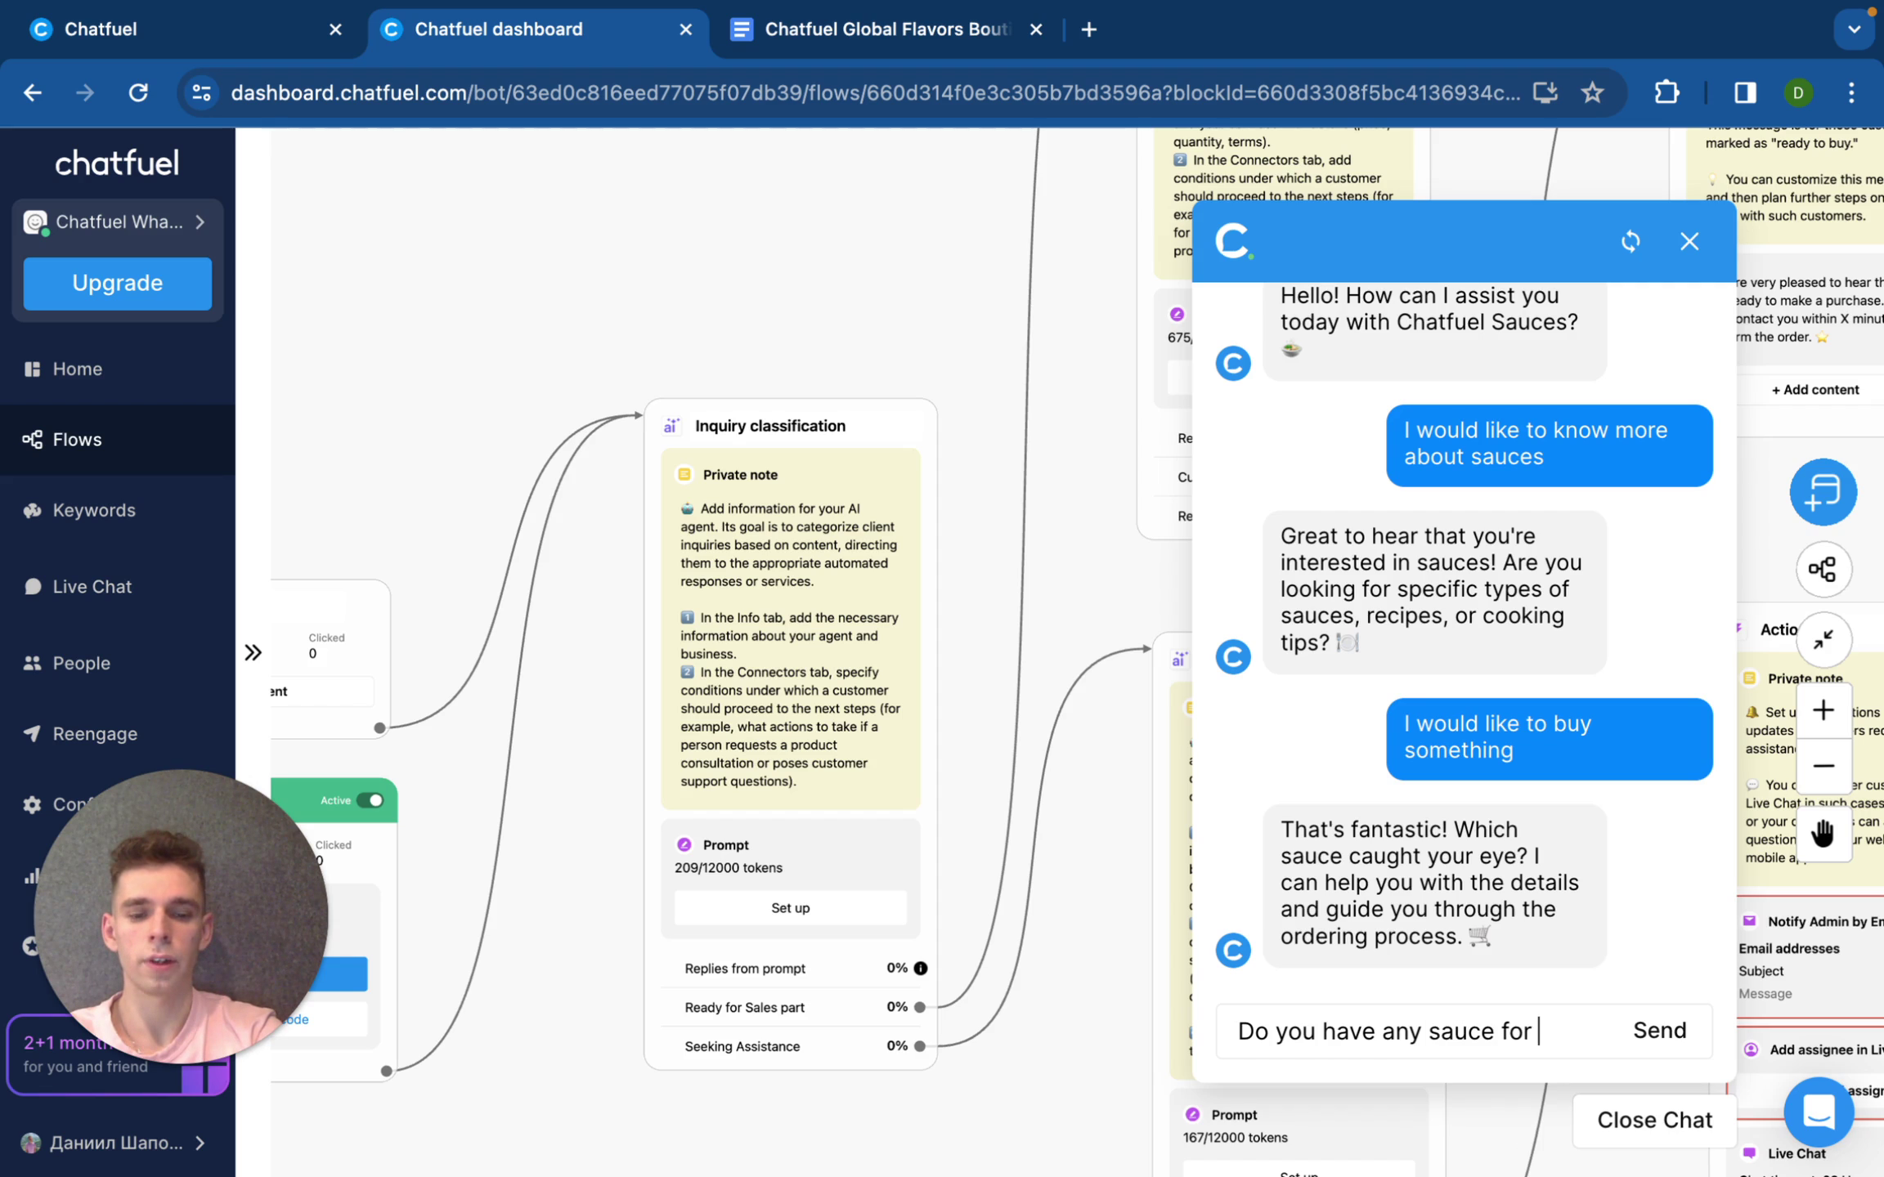
pyautogui.write('chicken?')
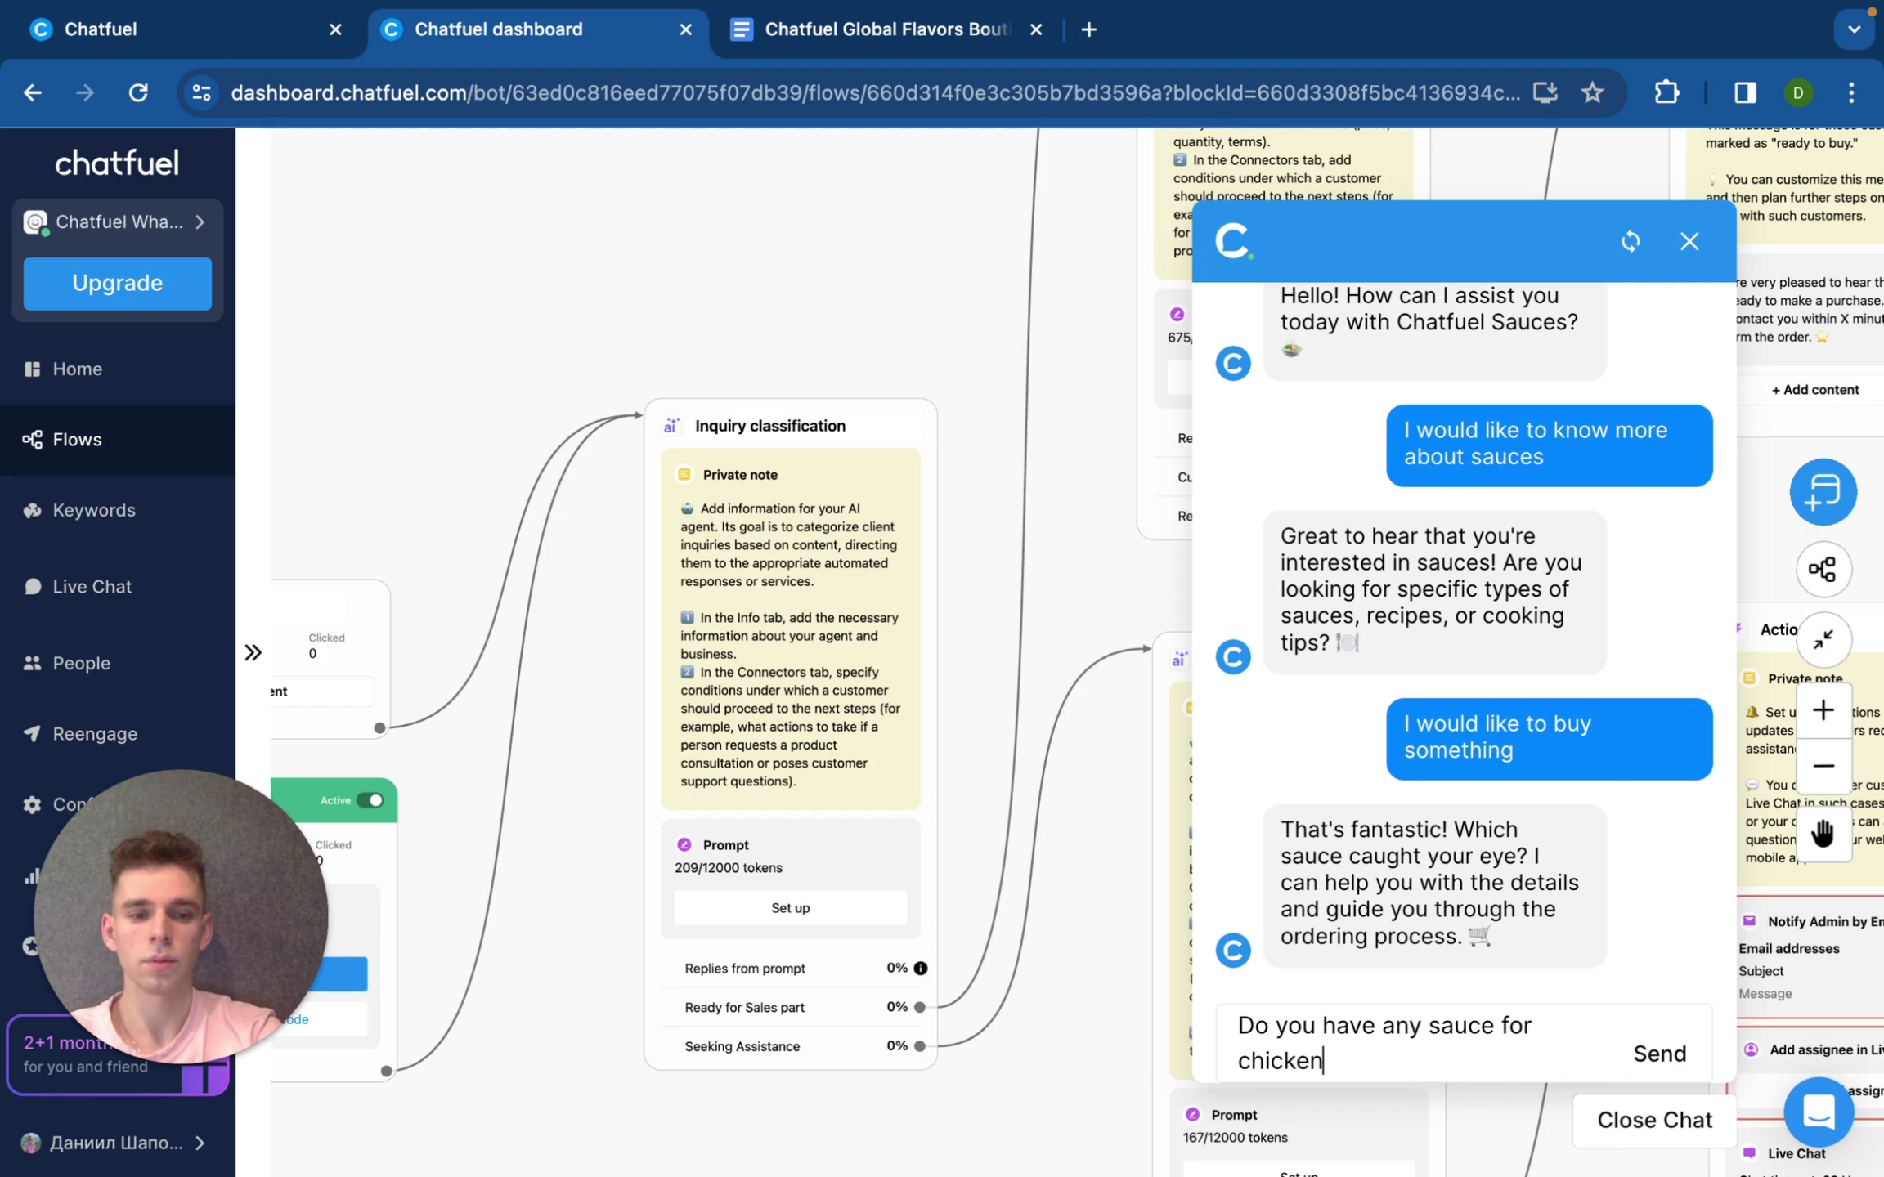
pyautogui.press('Return')
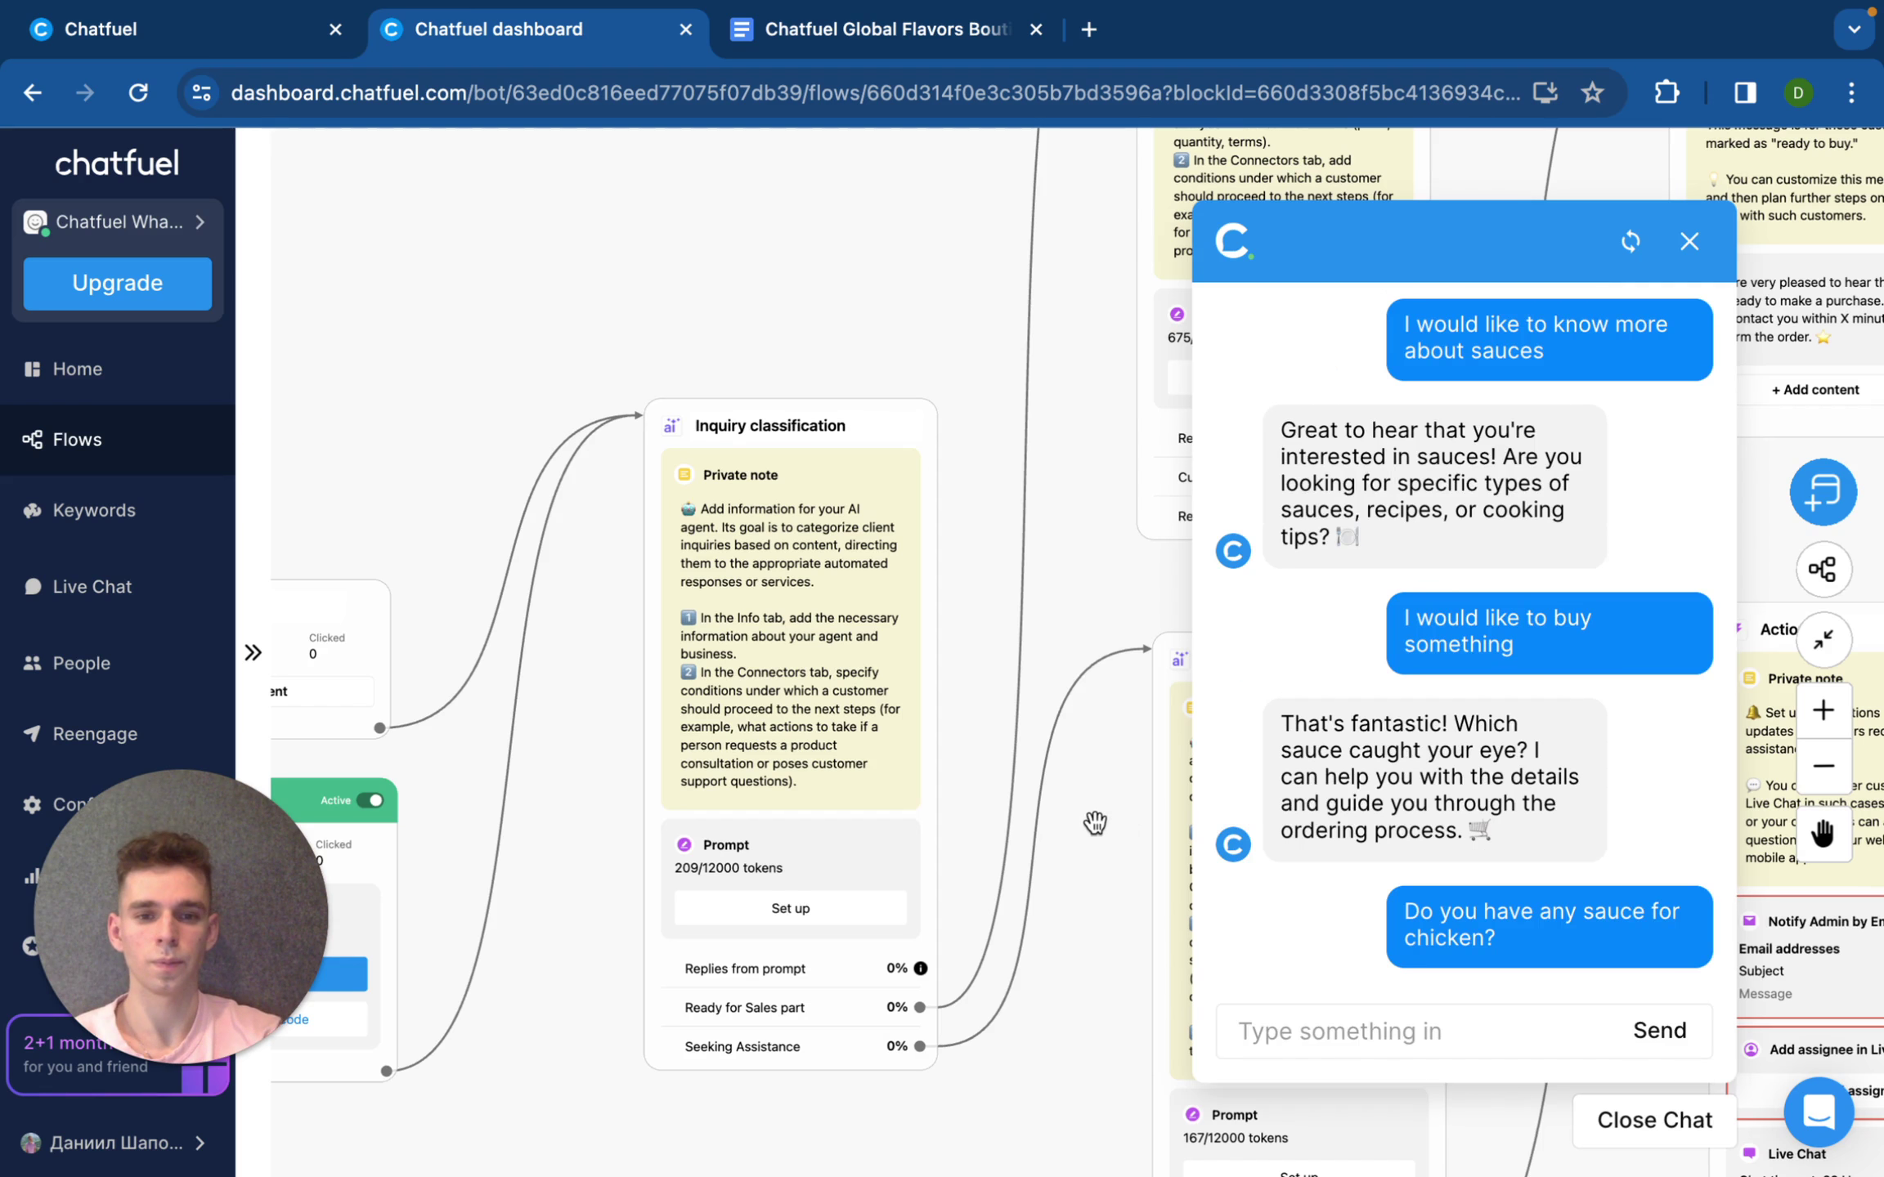
# Step: Pan the canvas to the Sales block and read the bot's chicken sauce recommendation
pyautogui.scroll(5, 1093, 820)
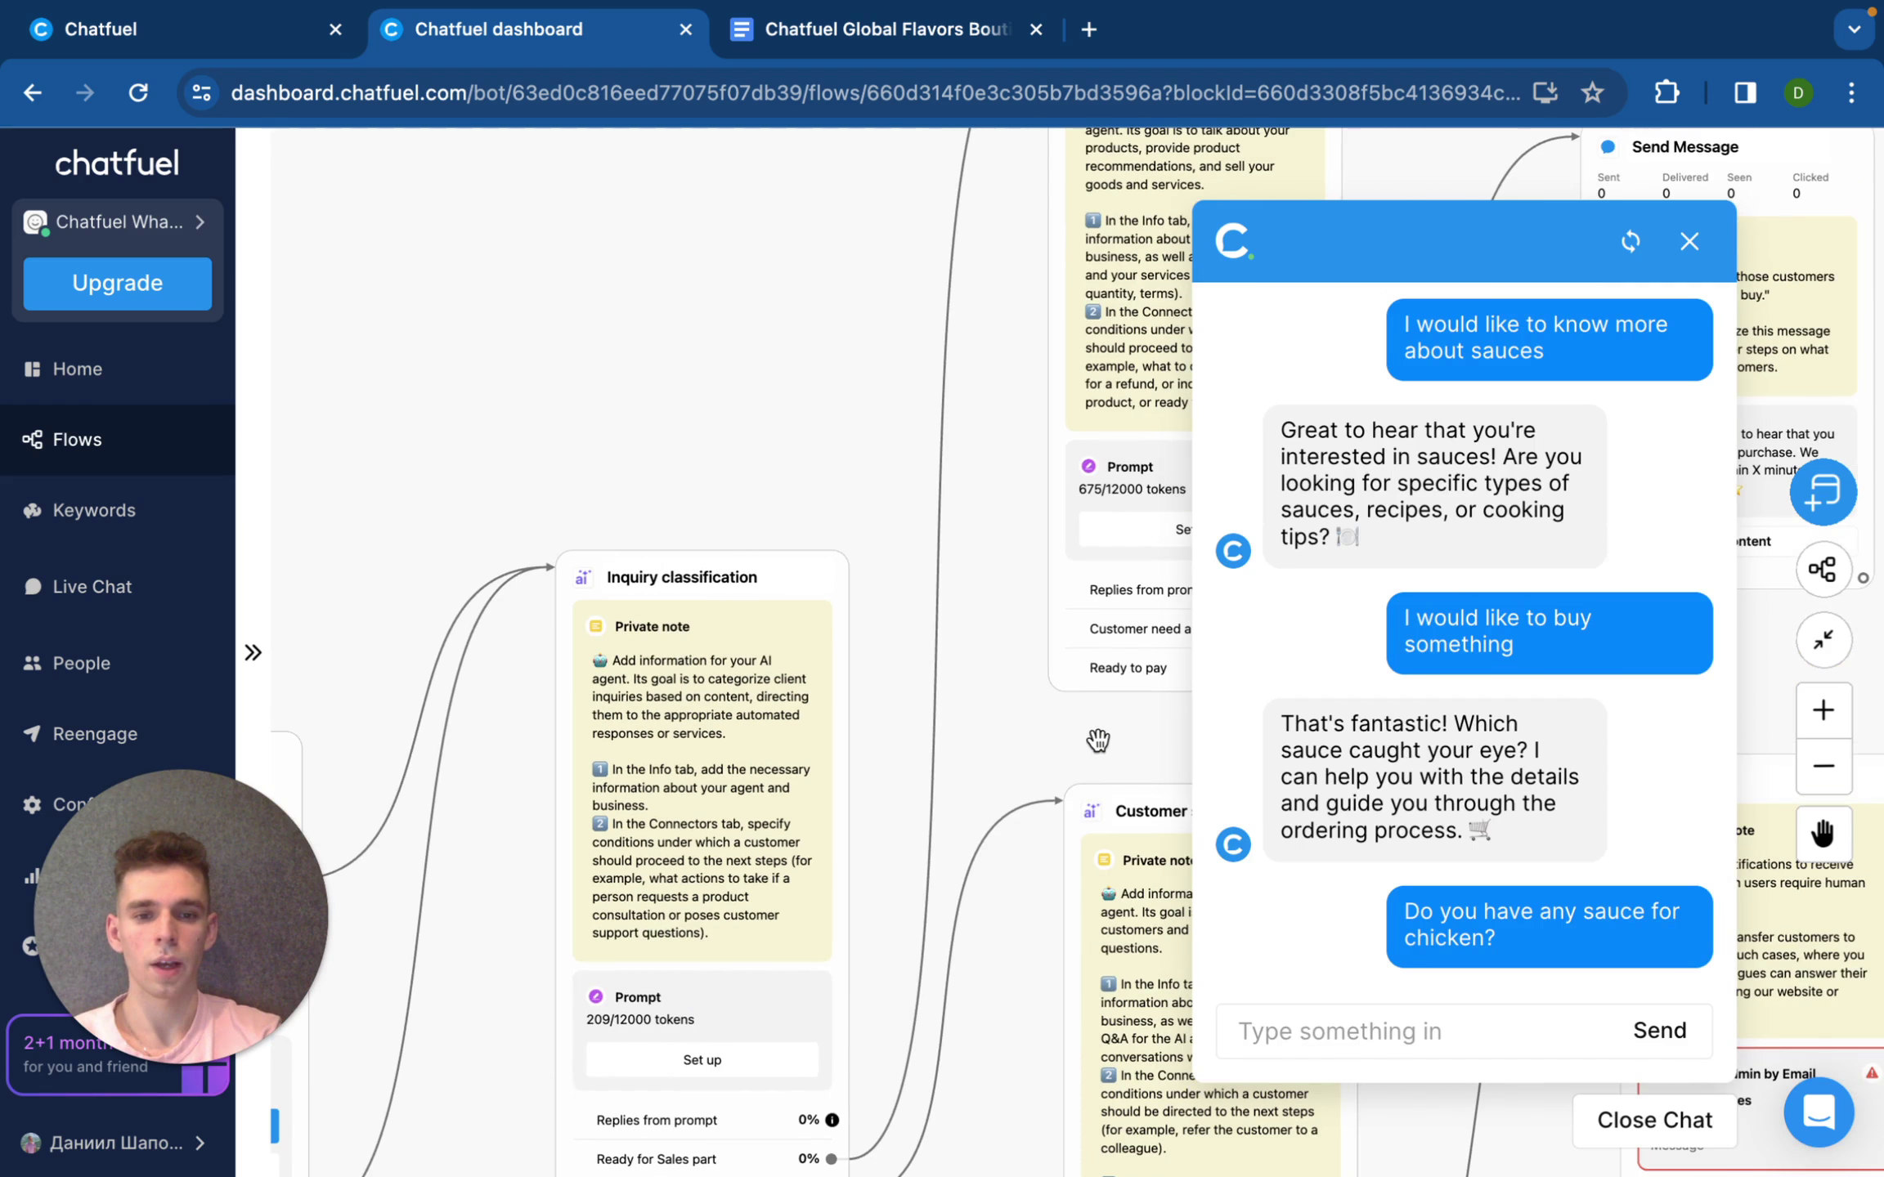
pyautogui.scroll(2, 1063, 785)
pyautogui.moveTo(1063, 768); pyautogui.dragTo(985, 811)
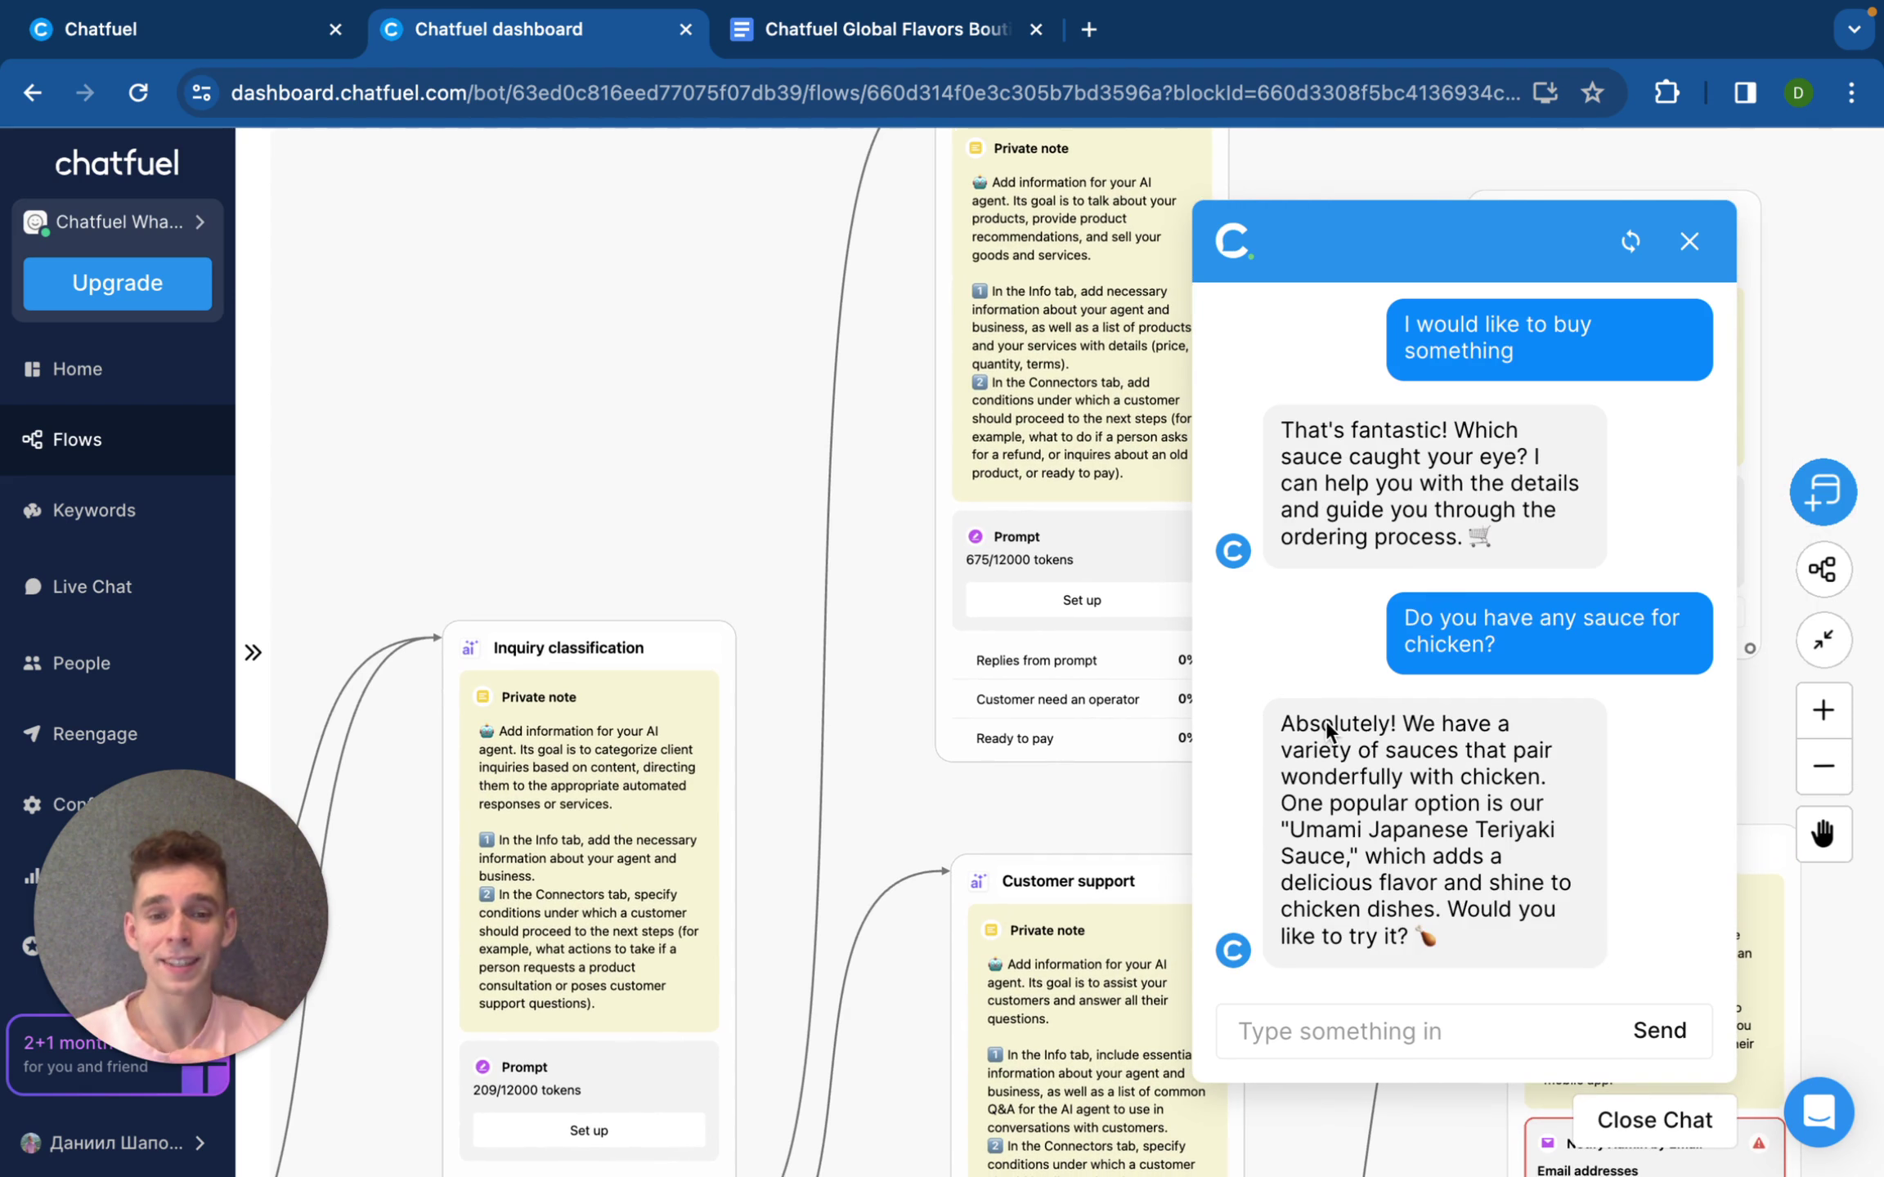
pyautogui.moveTo(1061, 785); pyautogui.dragTo(973, 879)
pyautogui.moveTo(1341, 723); pyautogui.dragTo(1404, 726)
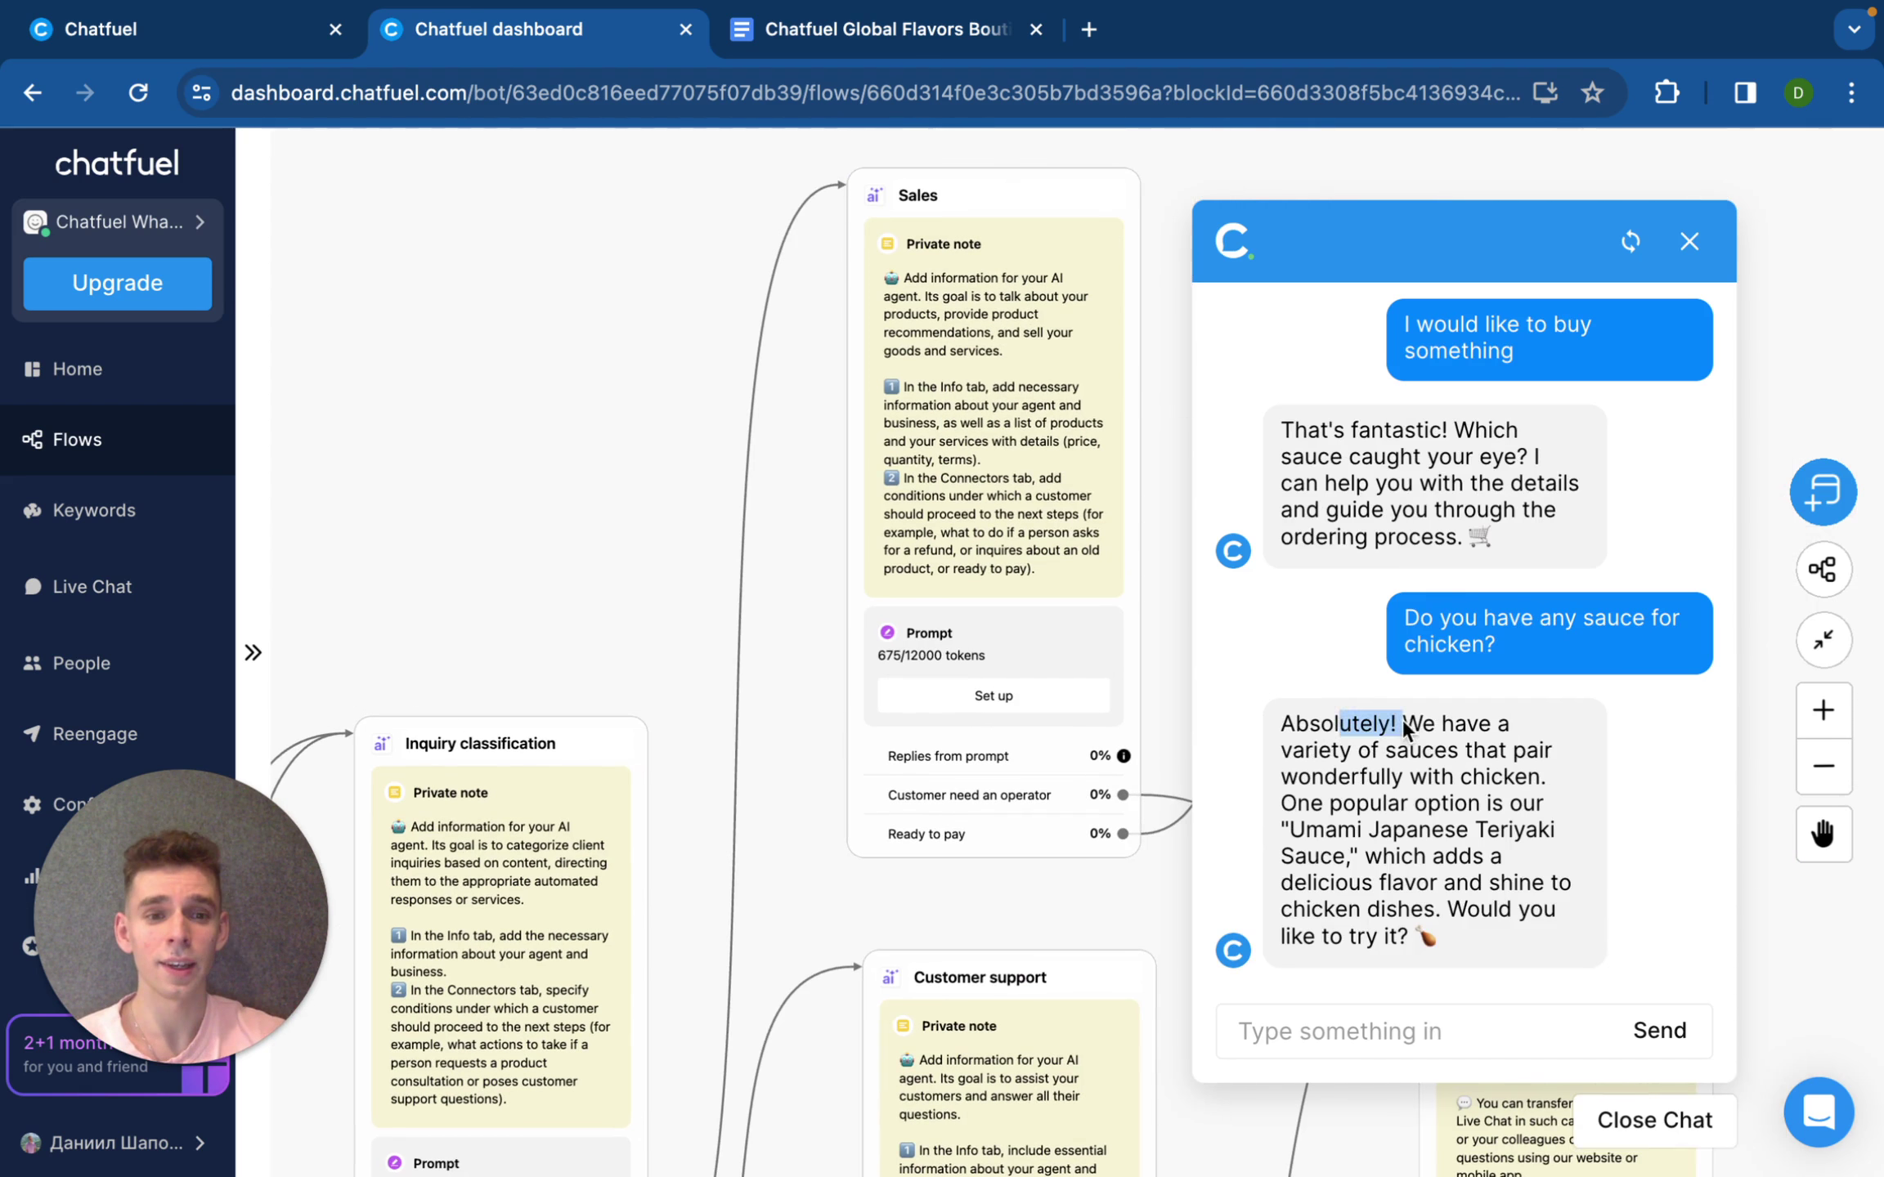
pyautogui.click(1446, 727)
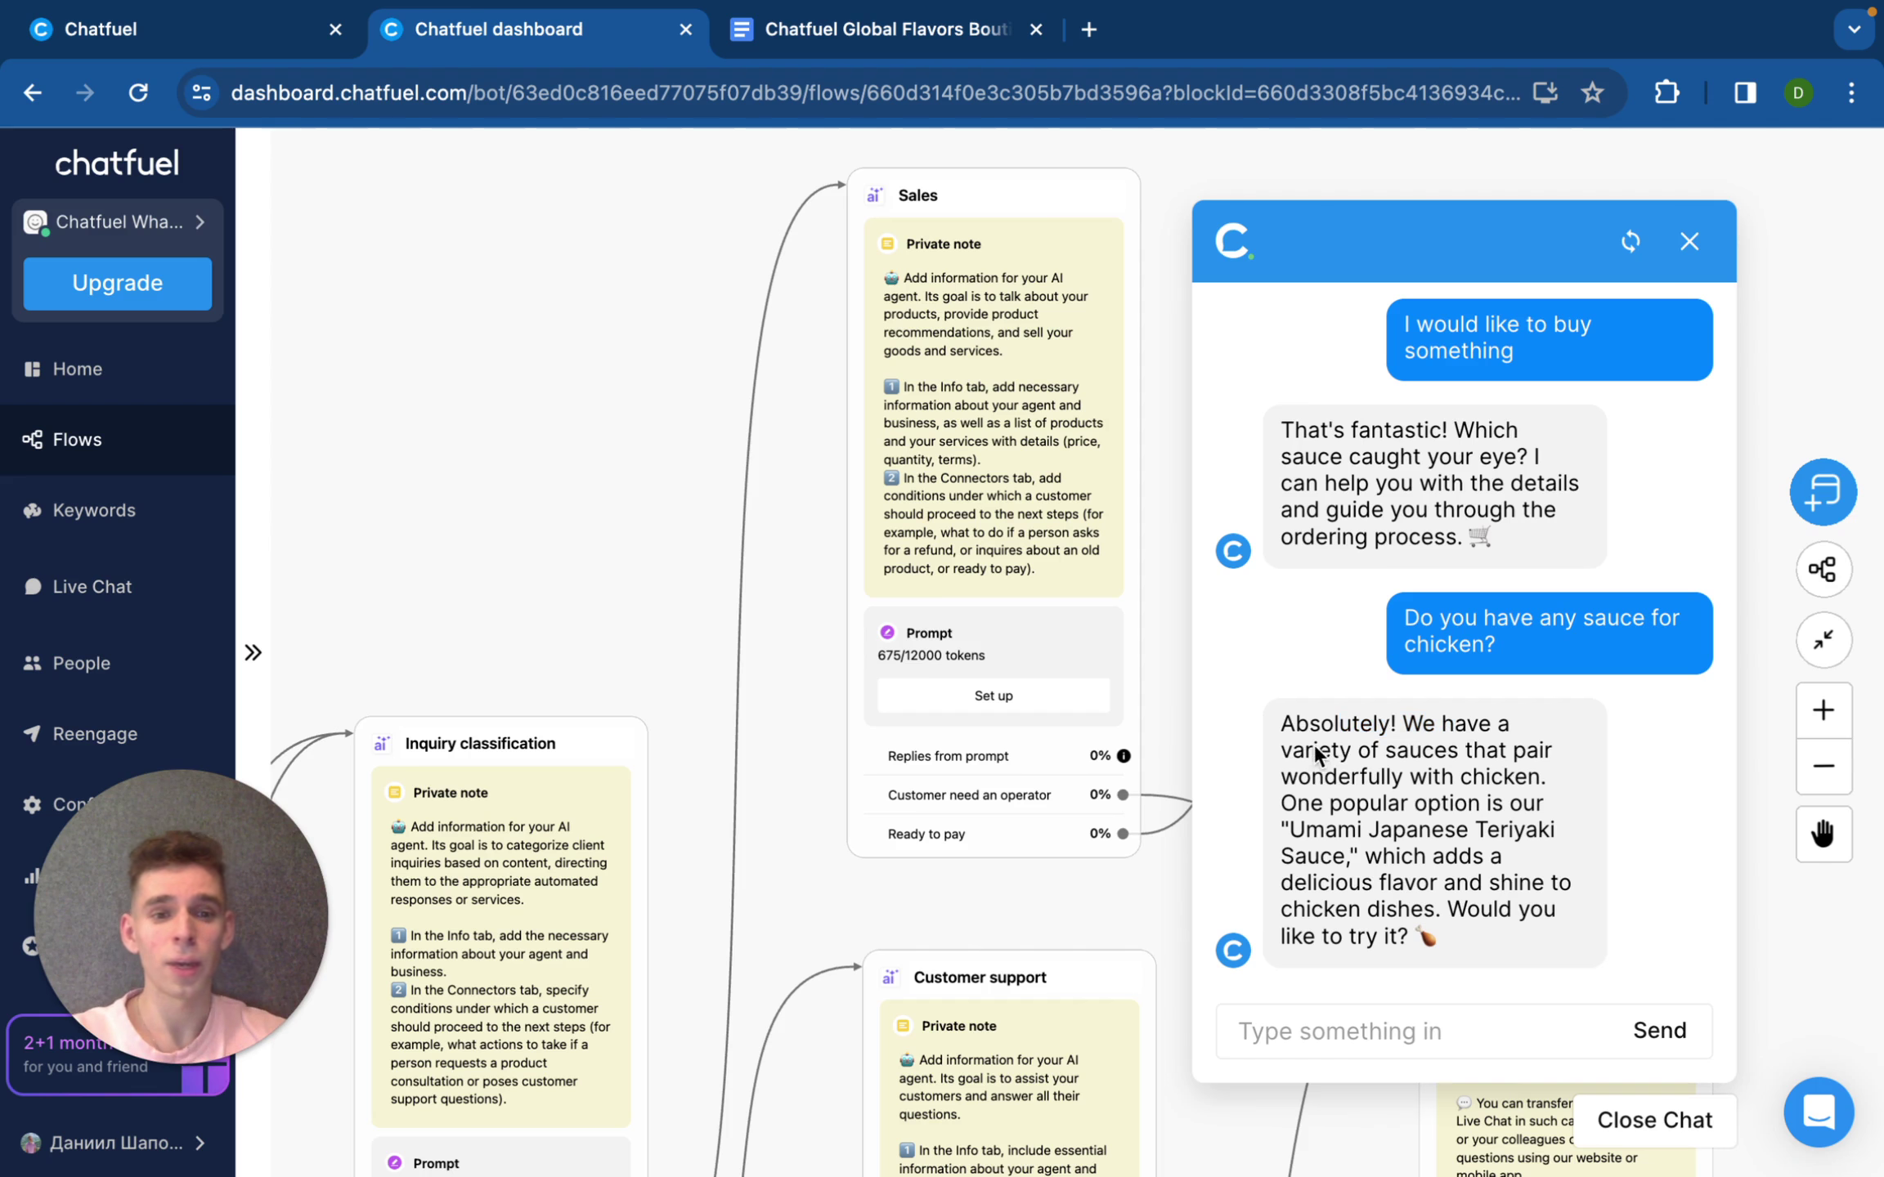
pyautogui.moveTo(1314, 745); pyautogui.dragTo(1549, 748)
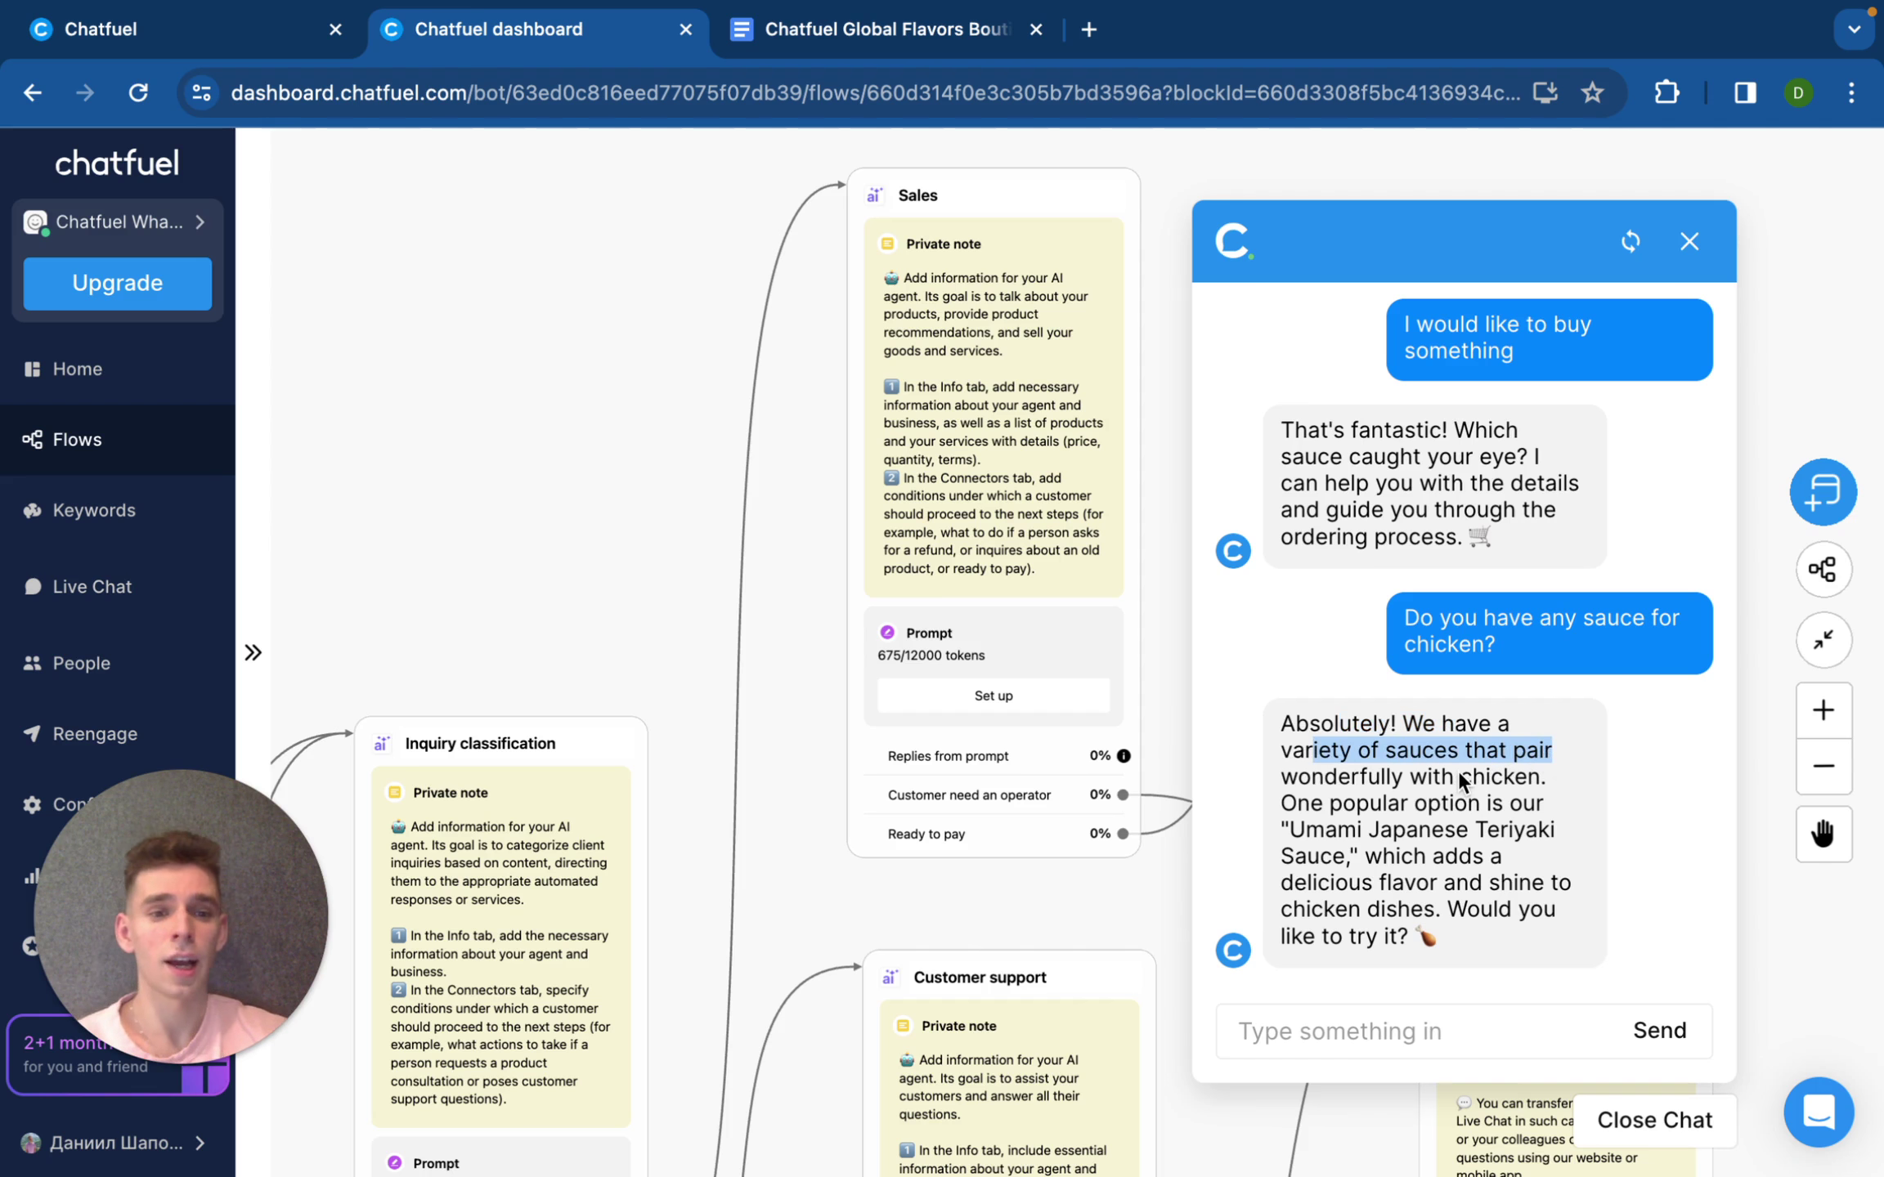
pyautogui.moveTo(1302, 777); pyautogui.dragTo(1556, 771)
pyautogui.click(1429, 821)
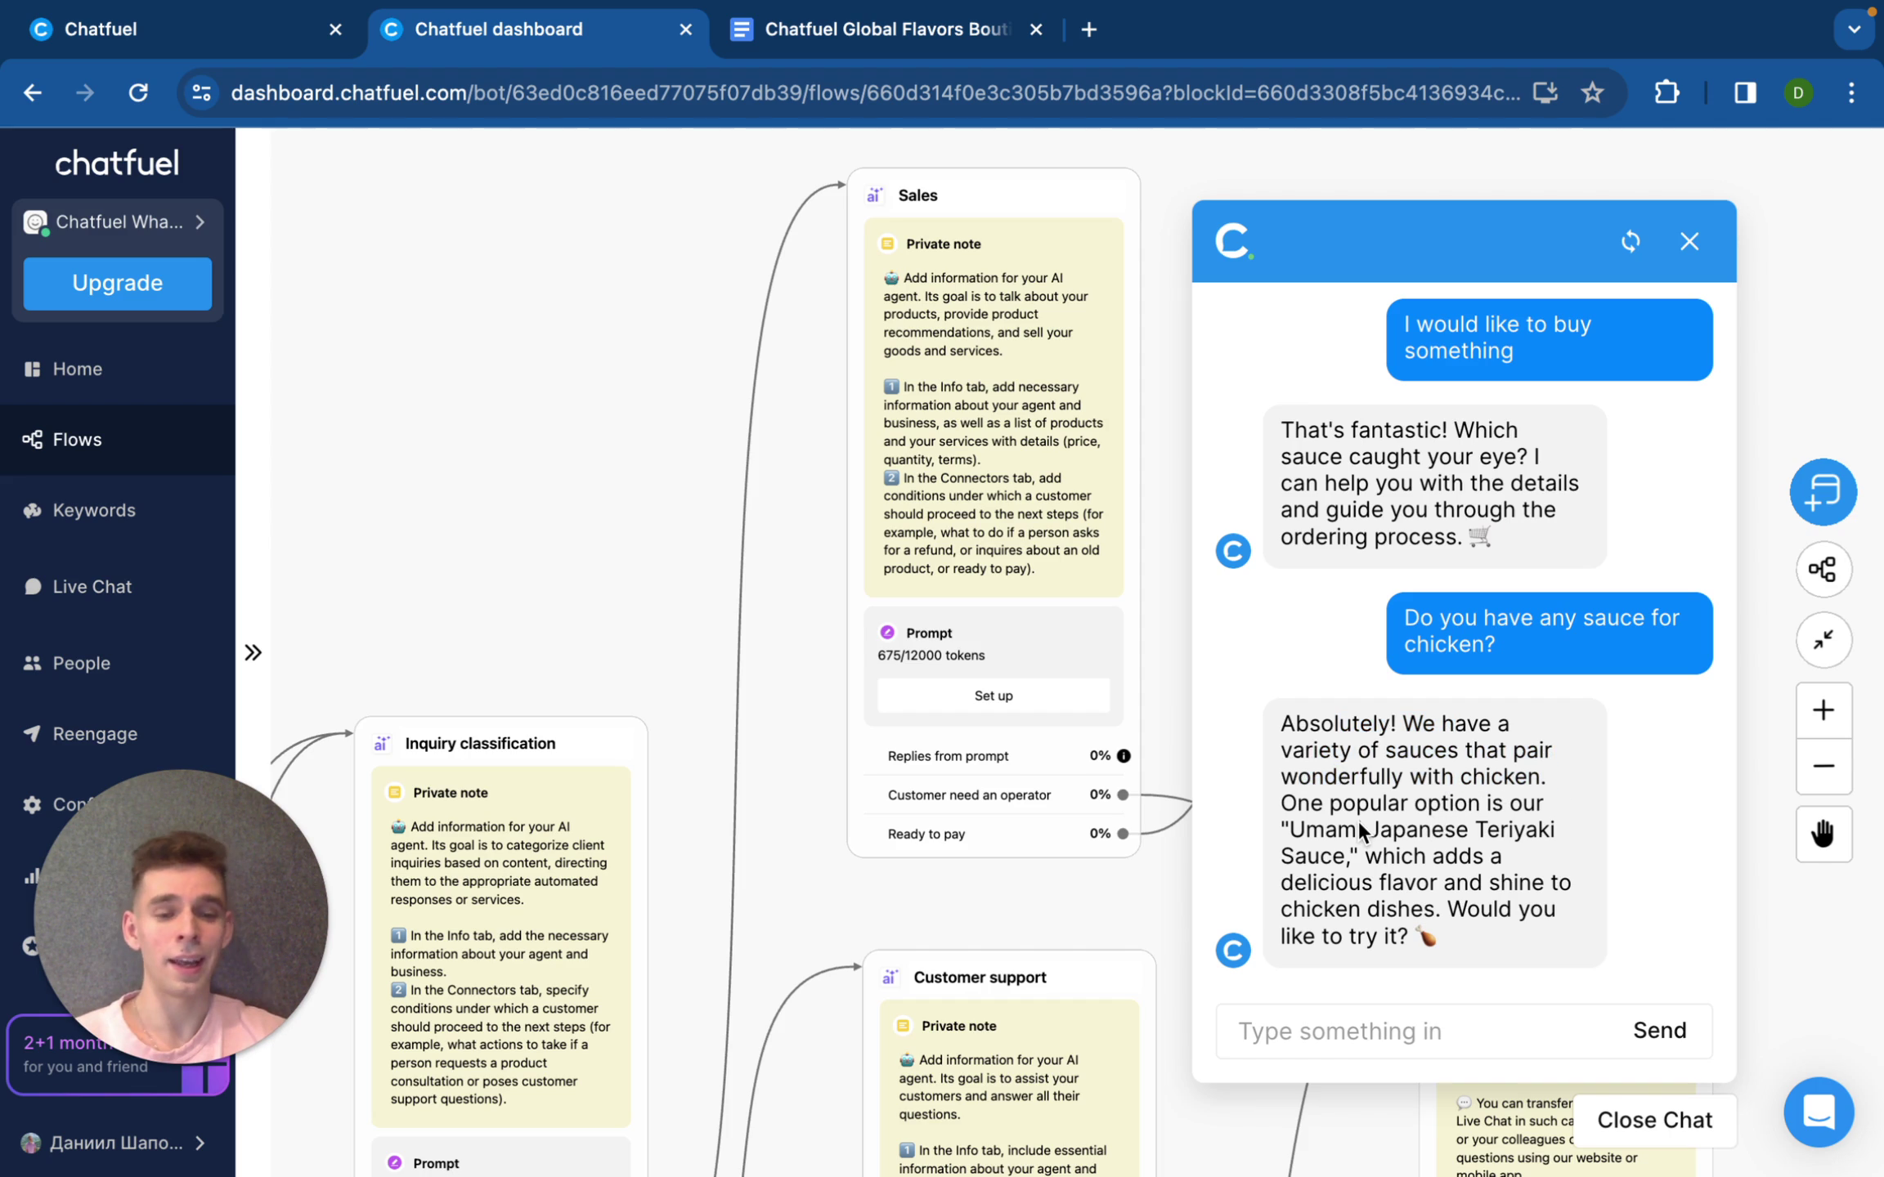
# Step: Reply 'Yes! Of course' to accept the Umami Japanese Teriyaki Sauce
pyautogui.click(1373, 1030)
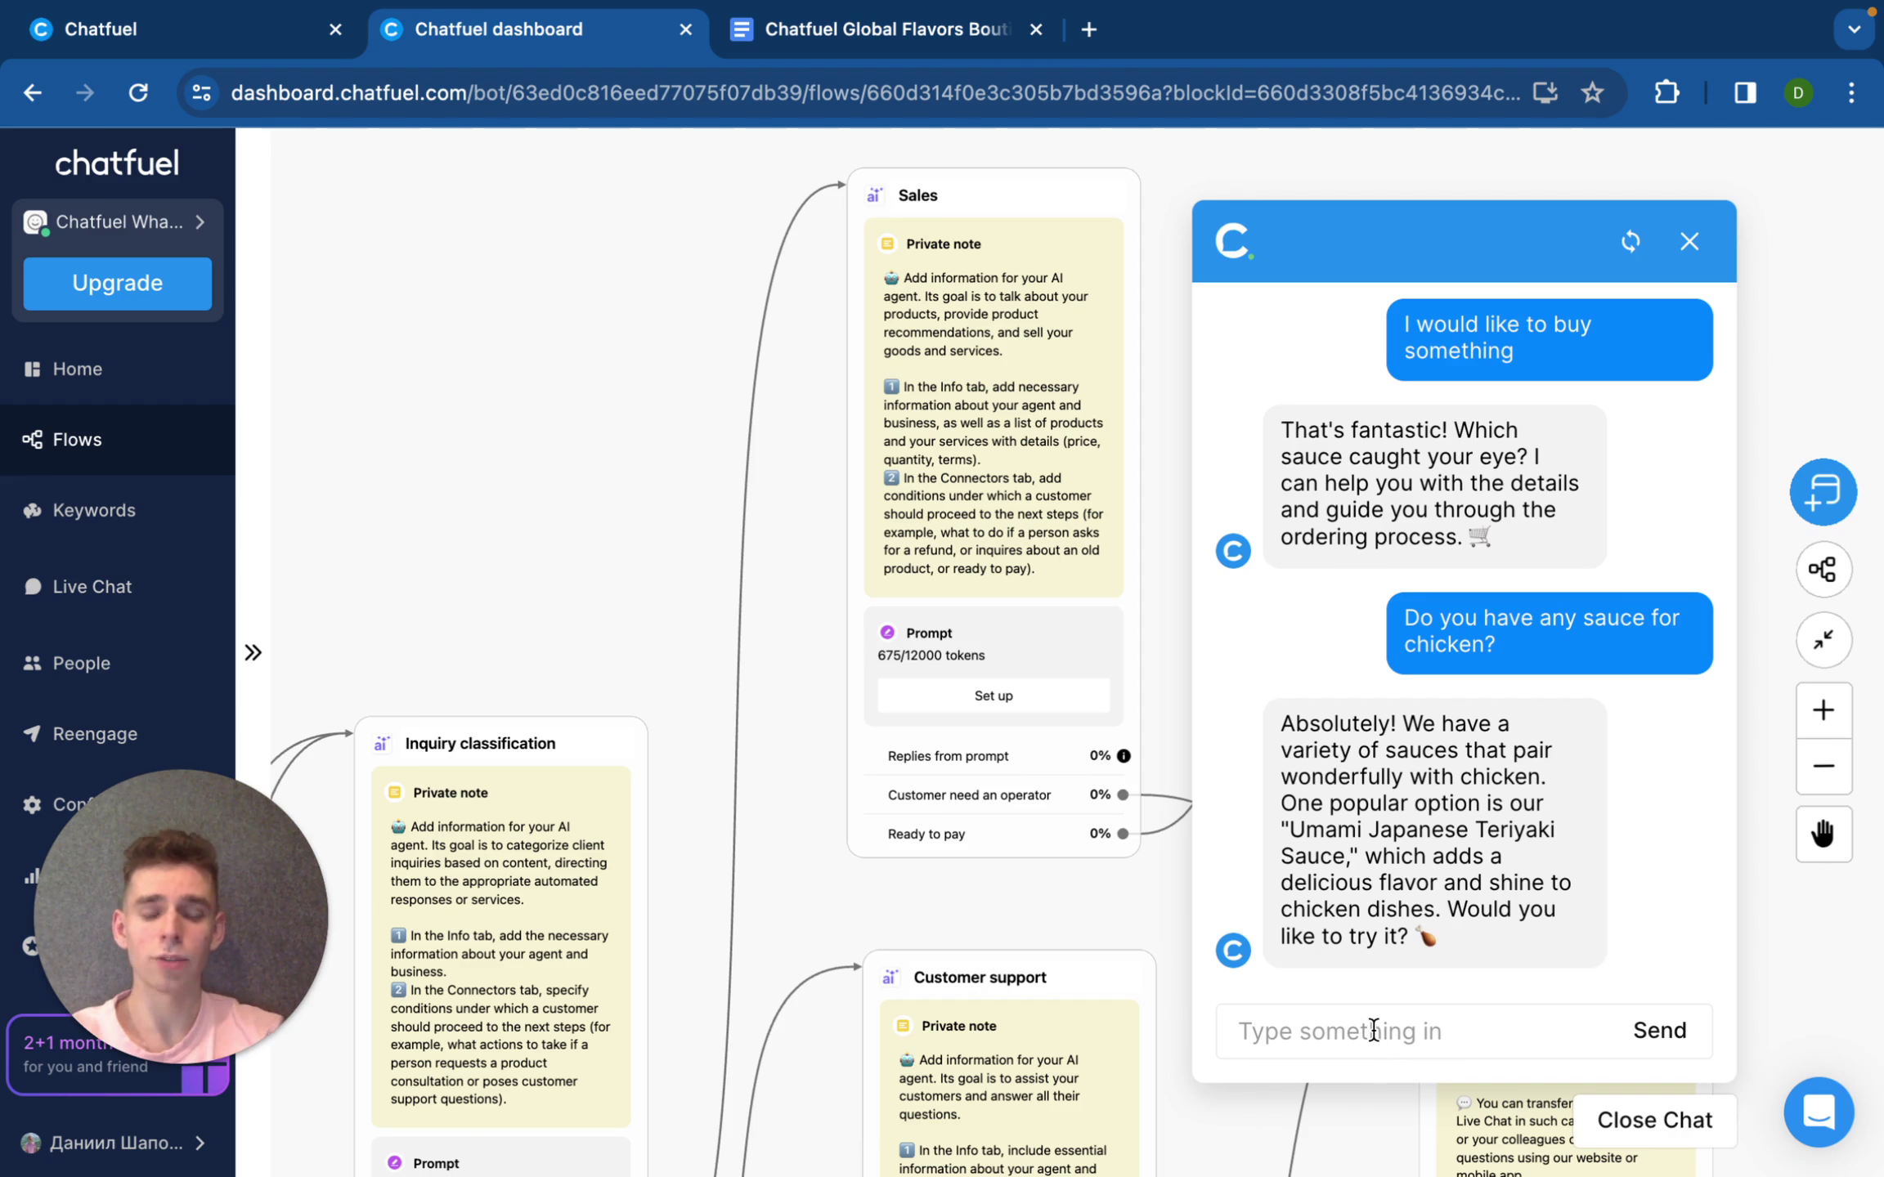
pyautogui.write('Yes! O')
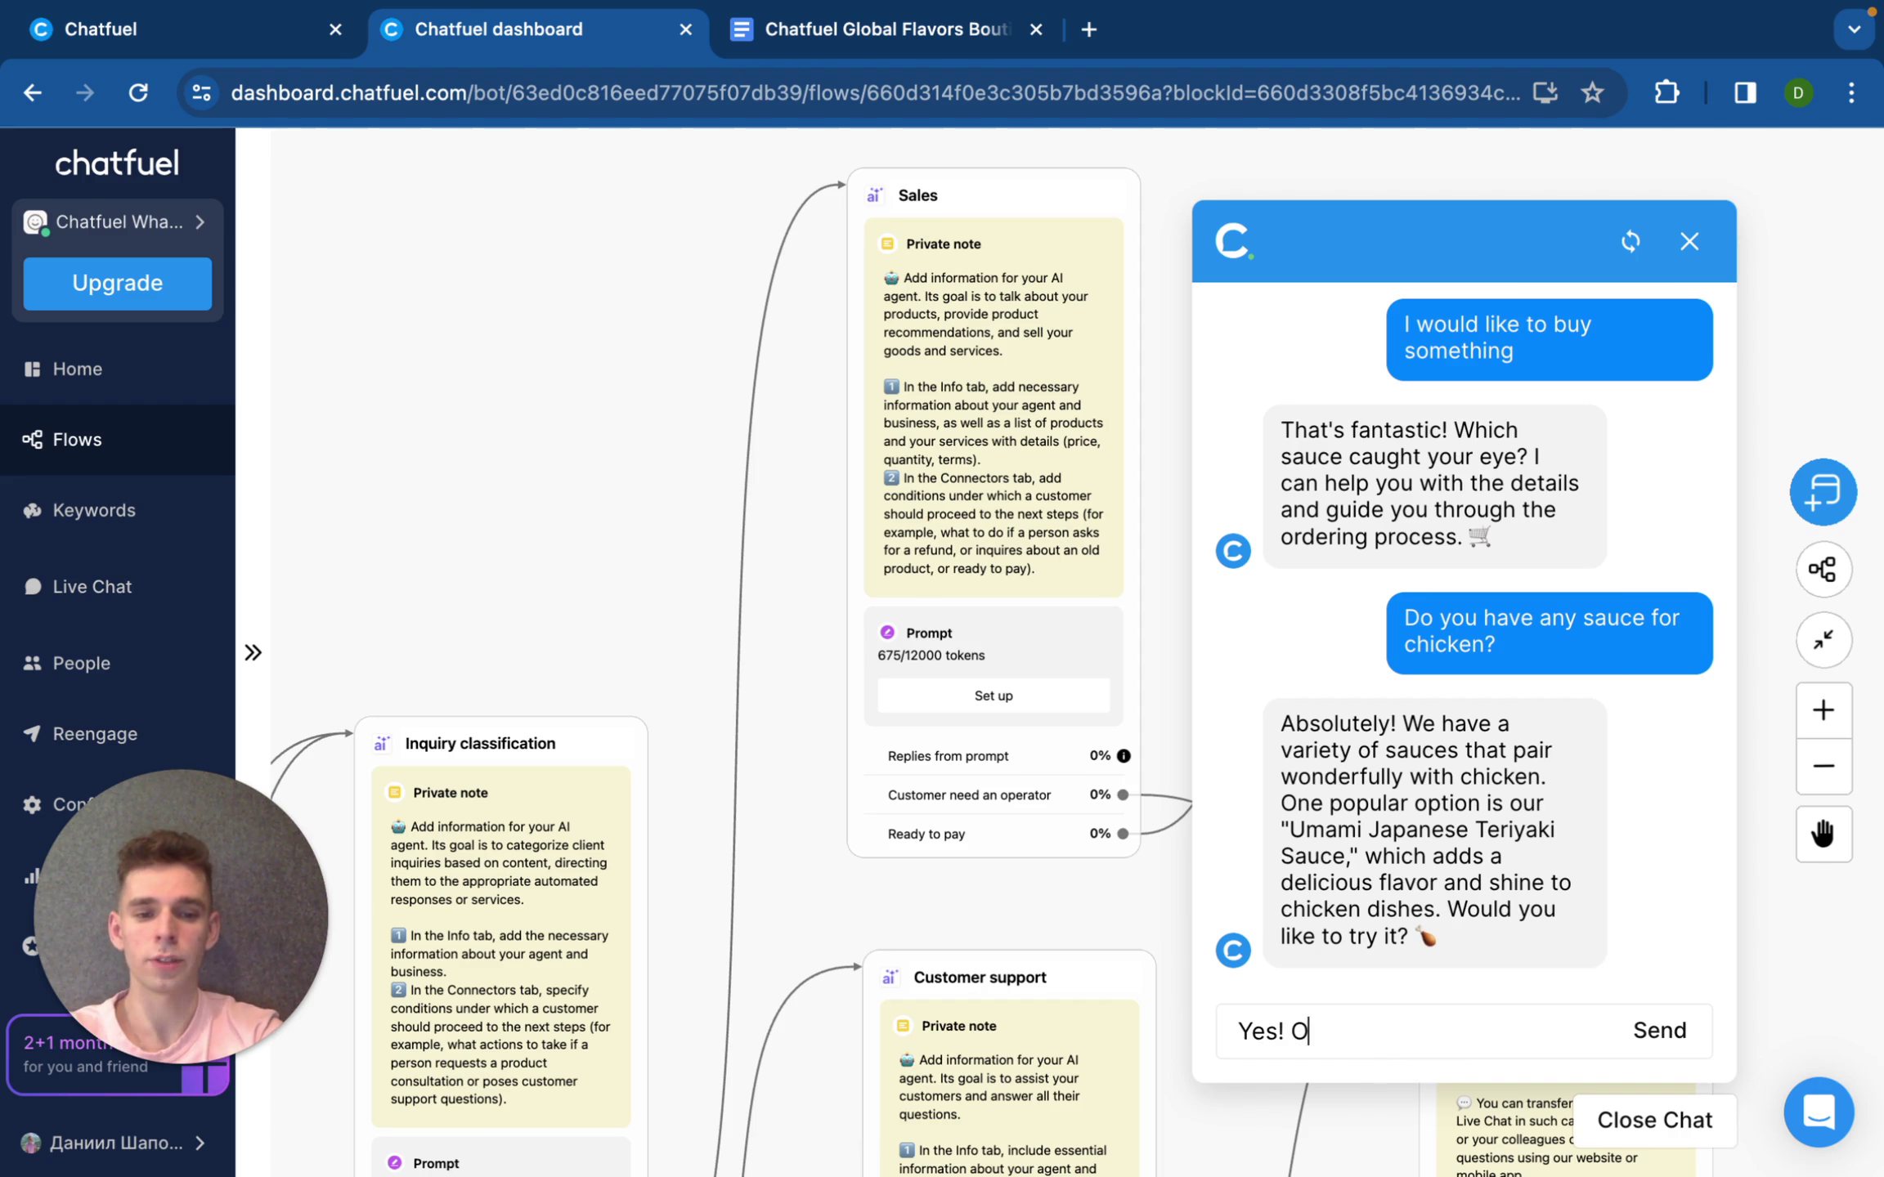
pyautogui.write('f cout')
pyautogui.press('BackSpace')
pyautogui.write('rse')
pyautogui.press('Return')
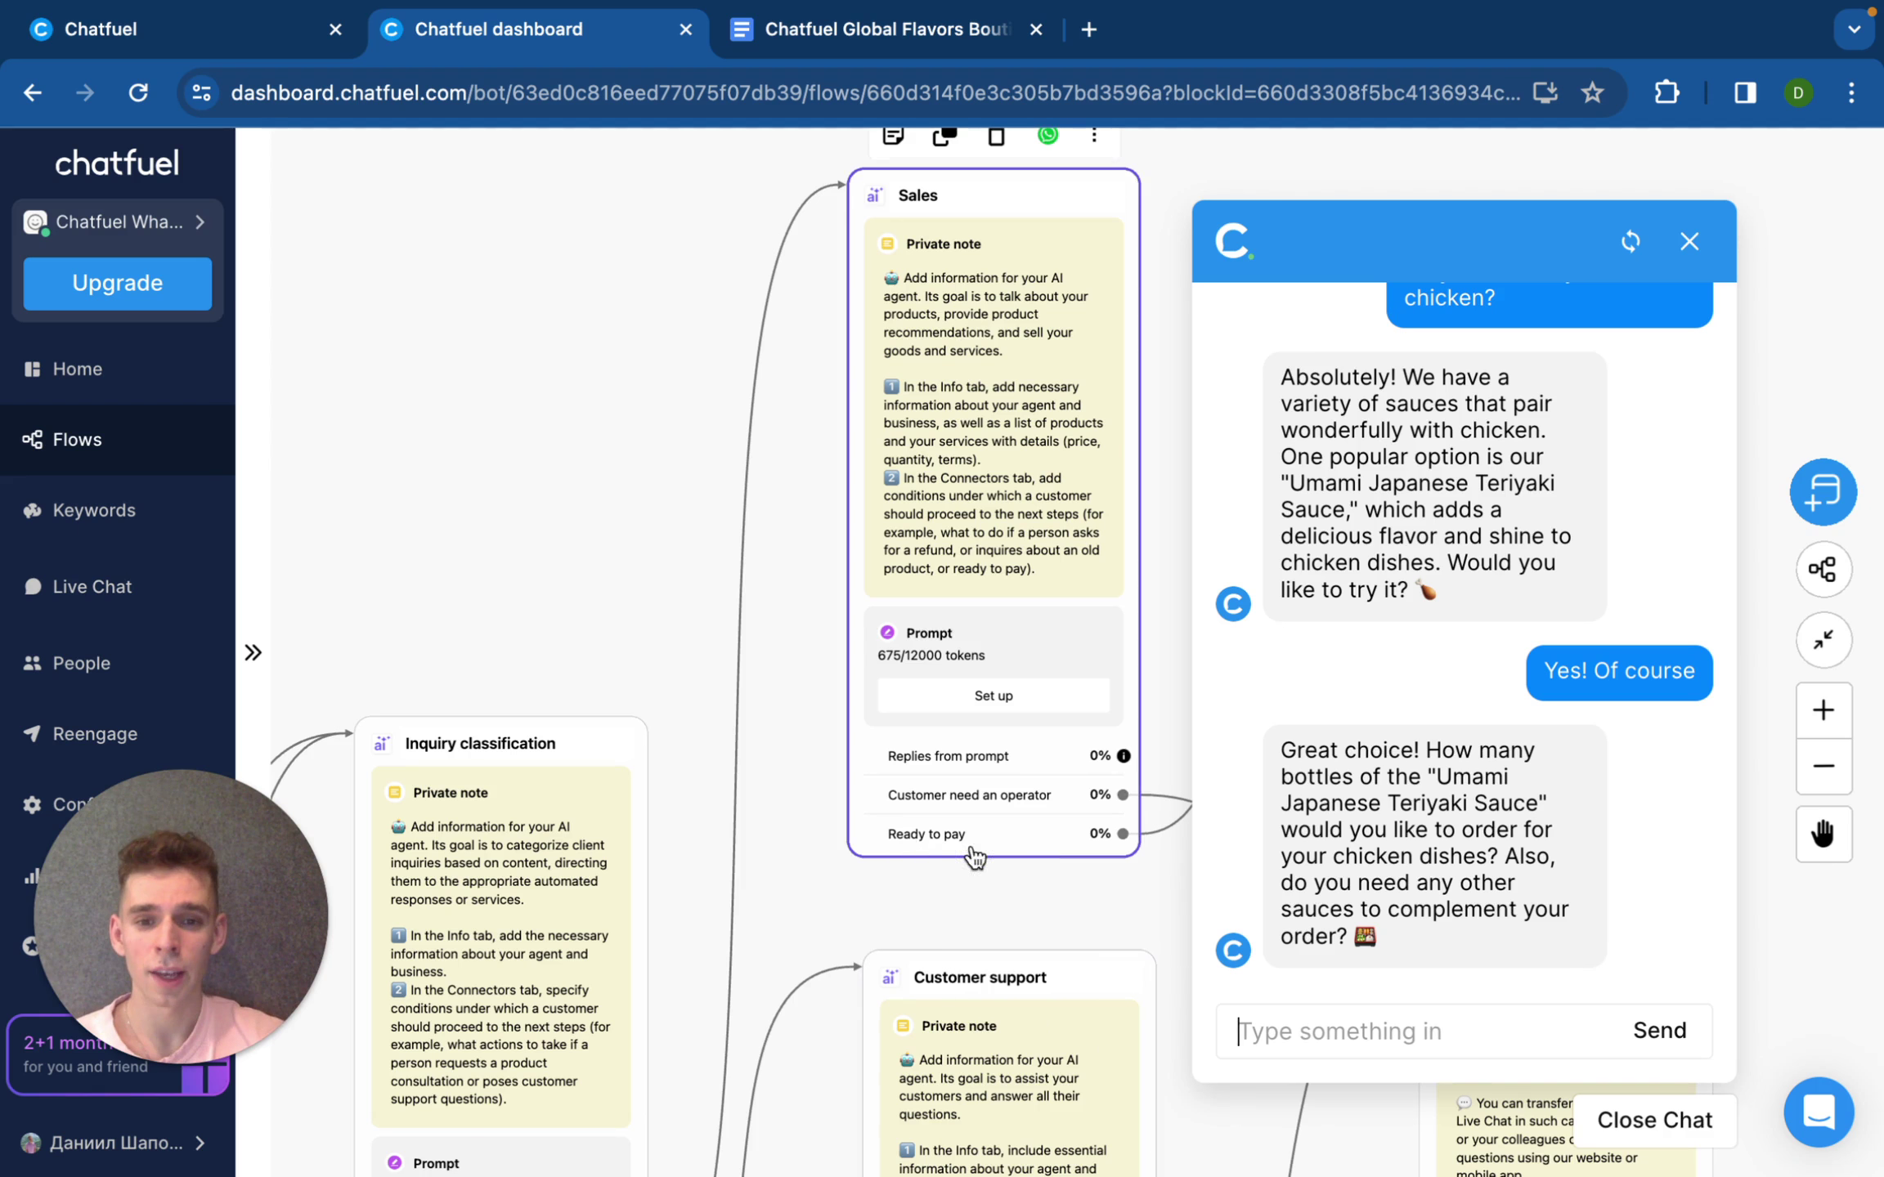
# Step: Drag and scroll the flow canvas until the Inquiry classification block appears beside the chat
pyautogui.hscroll(5, 1022, 899)
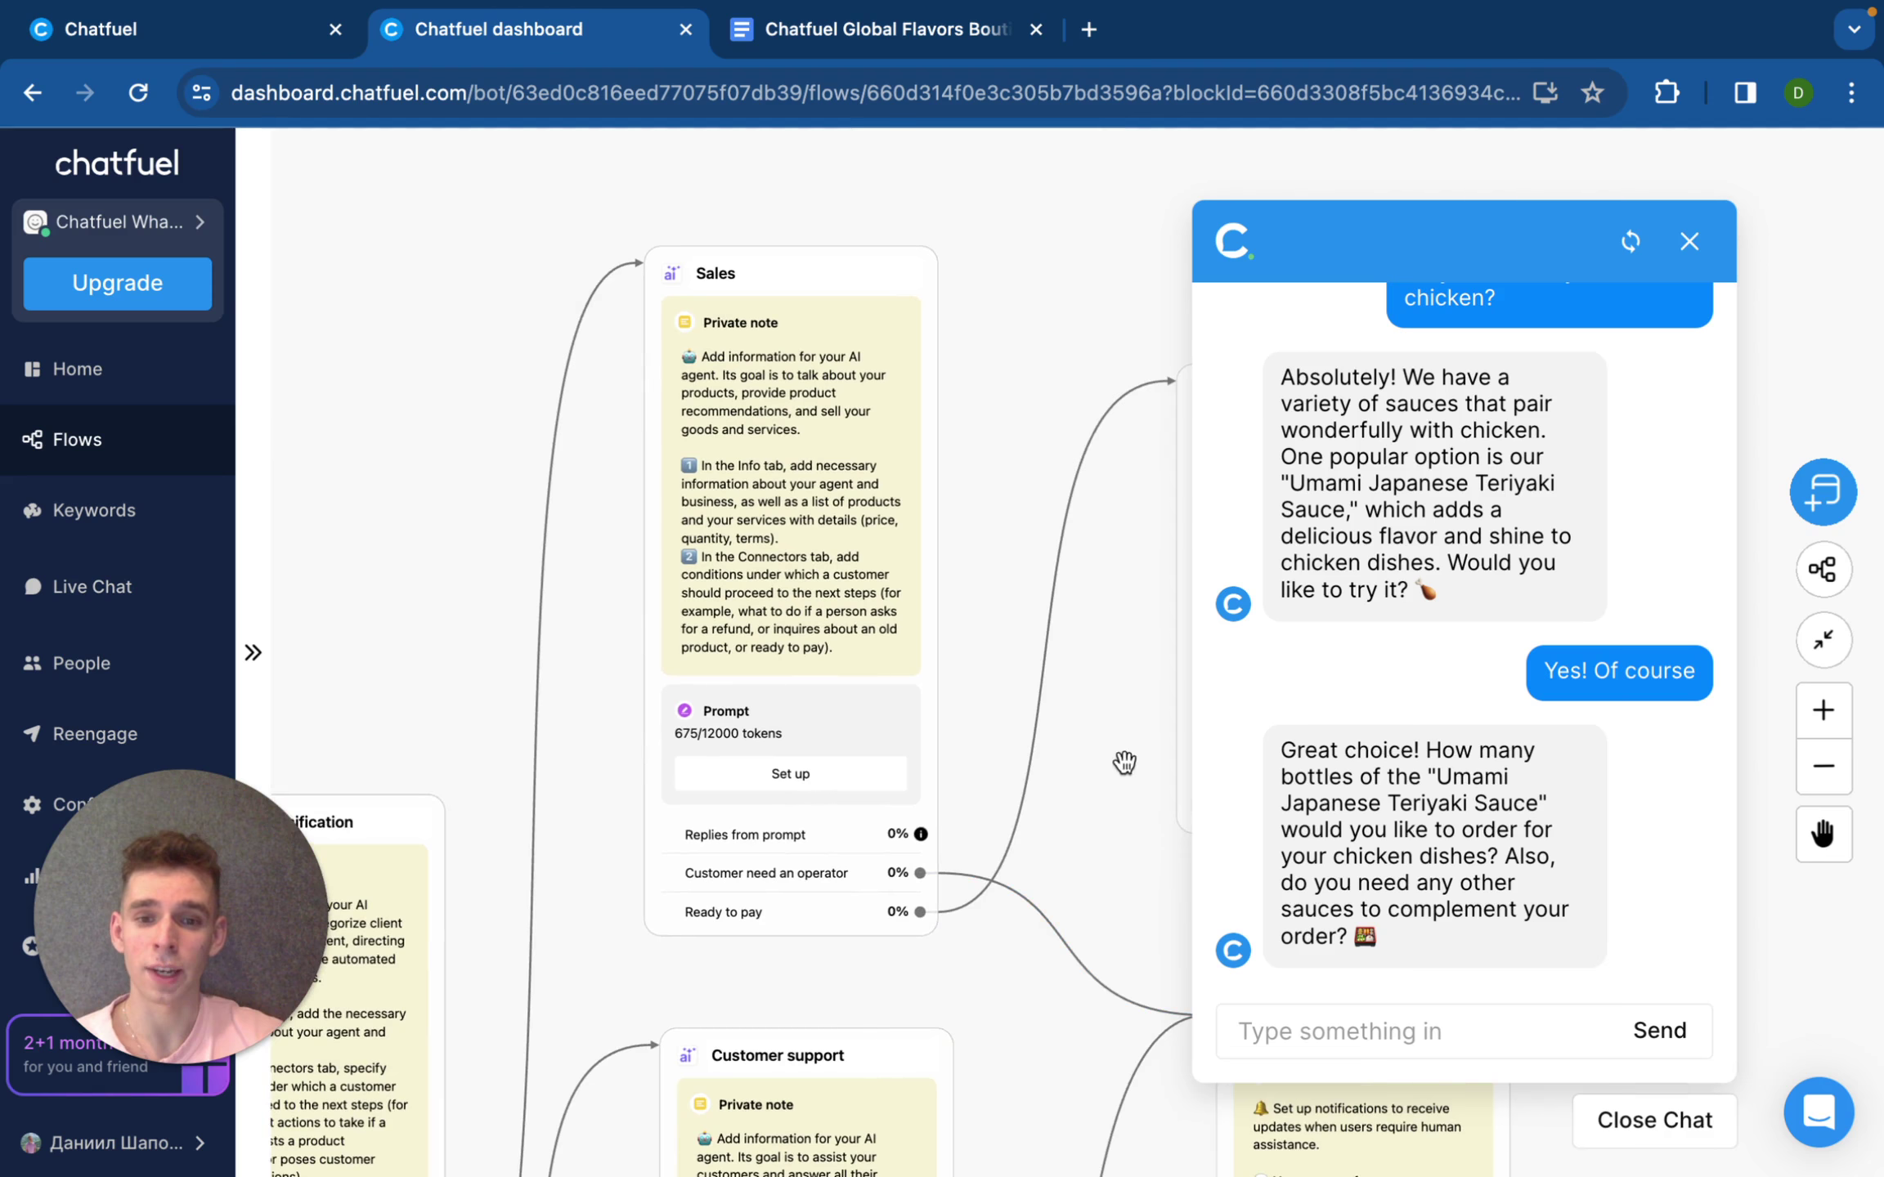
pyautogui.hscroll(5, 1084, 751)
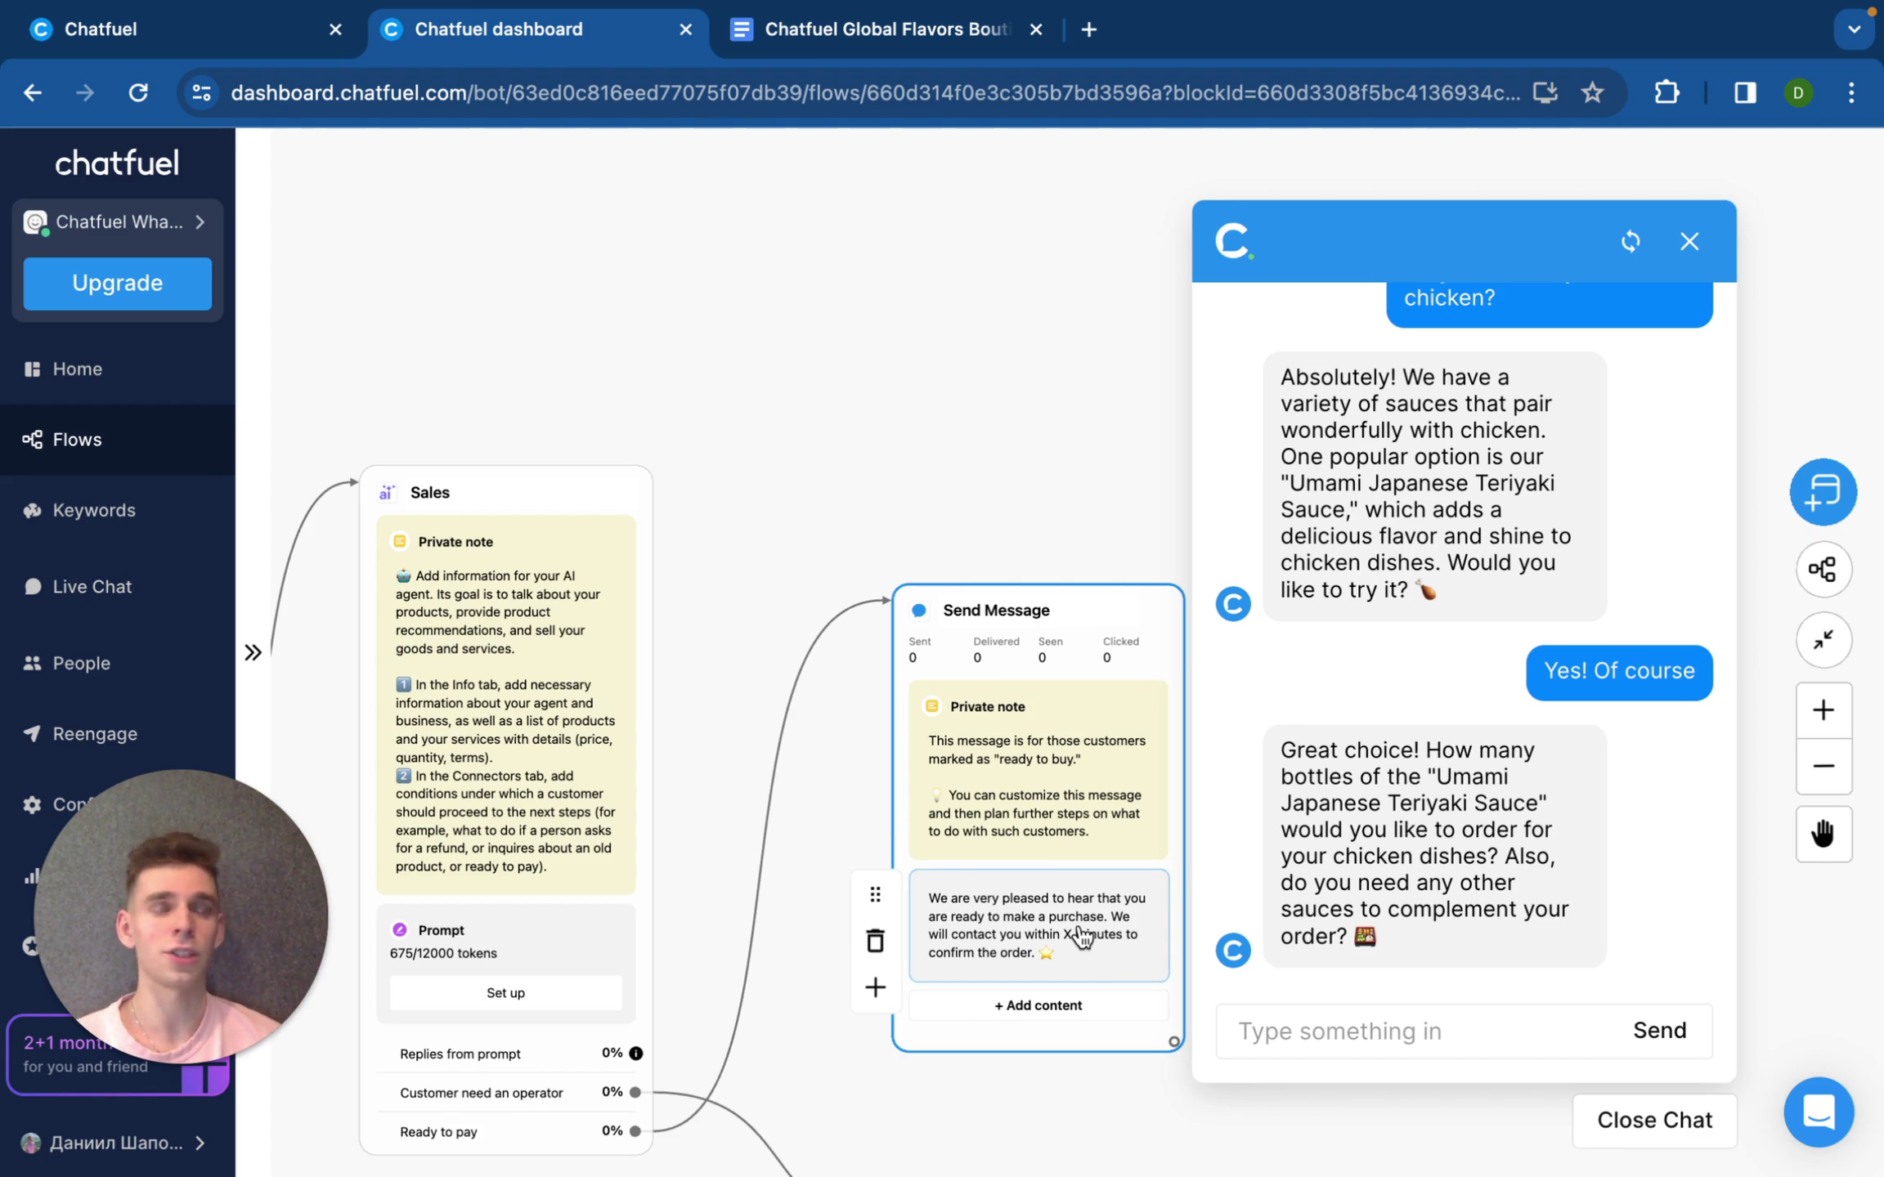
pyautogui.click(1435, 1032)
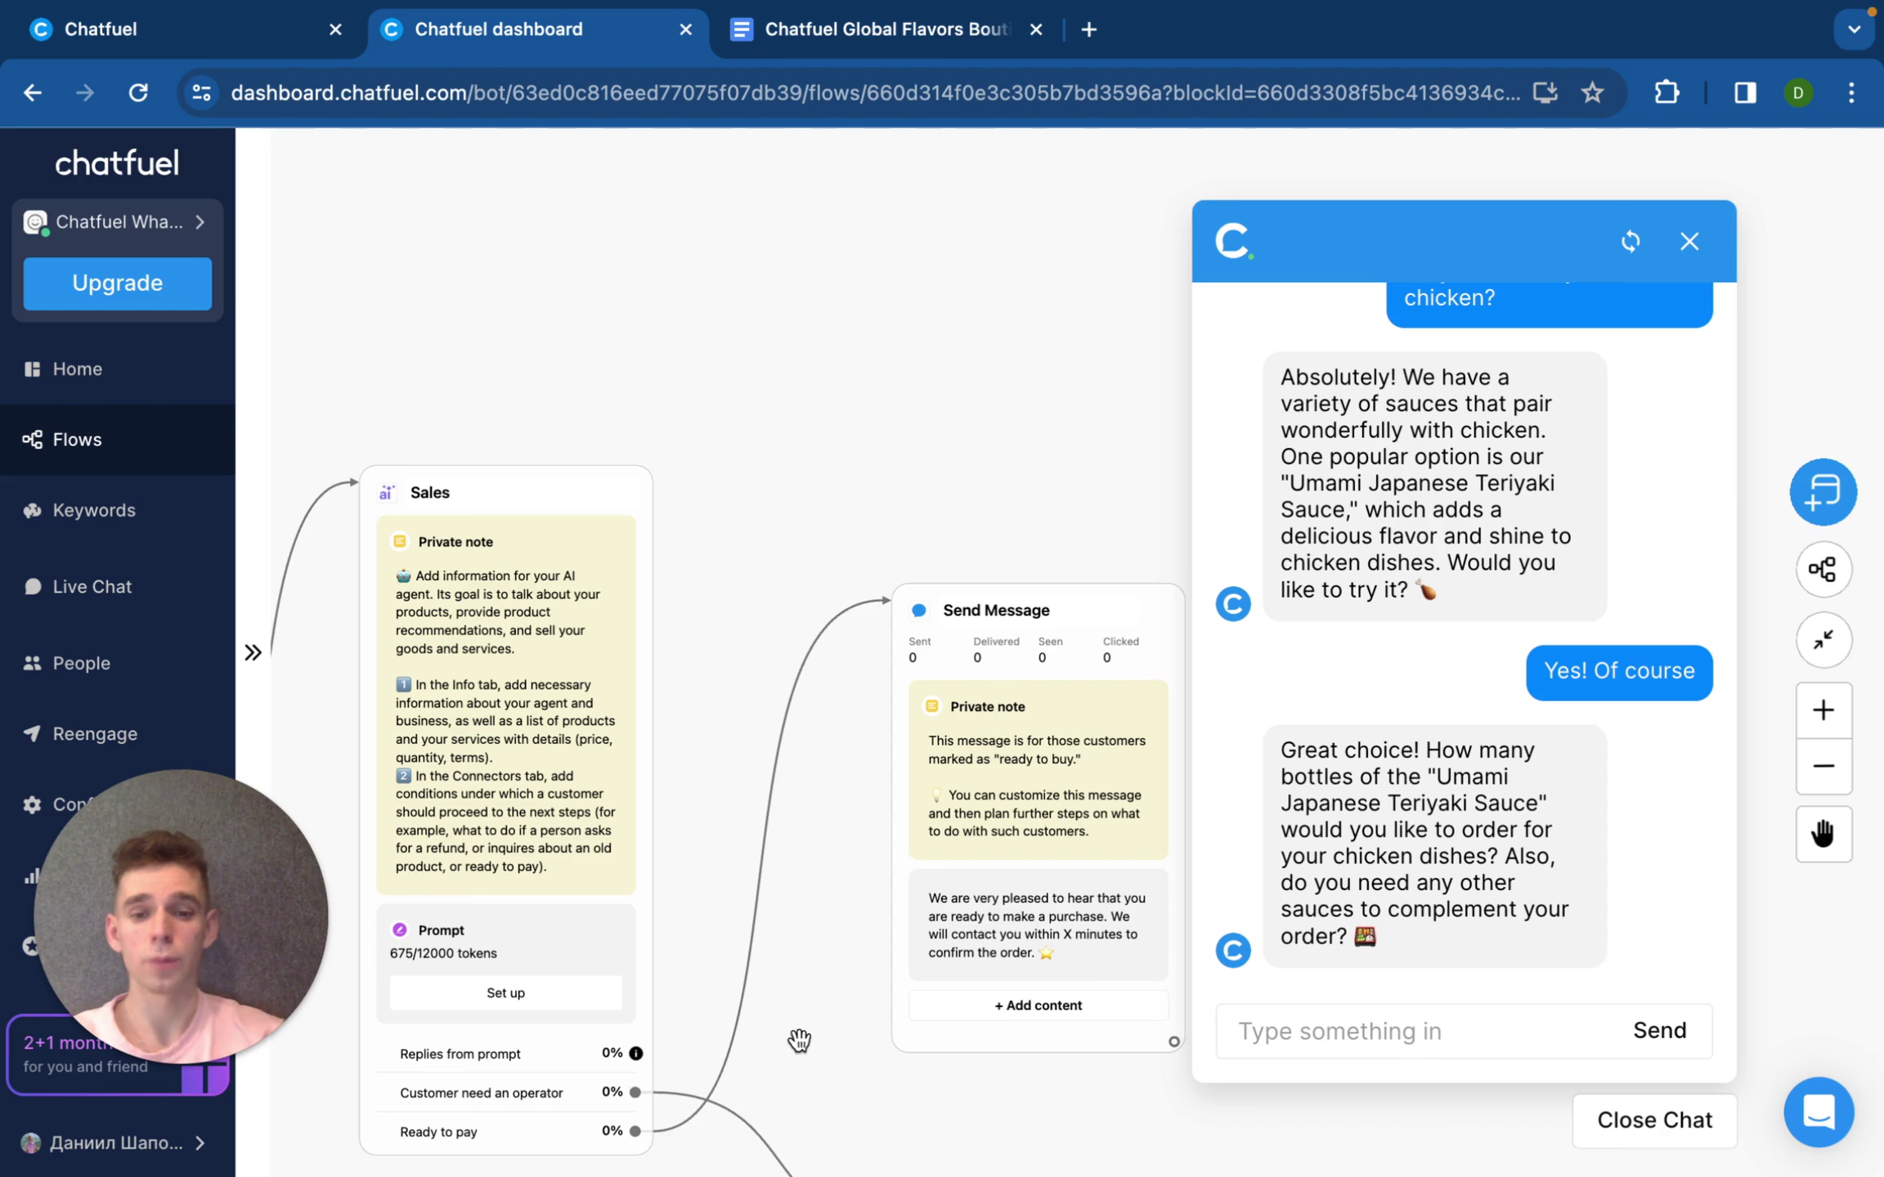
pyautogui.moveTo(809, 1032); pyautogui.dragTo(816, 1012)
pyautogui.hscroll(-4, 816, 1011)
pyautogui.scroll(-2, 816, 1011)
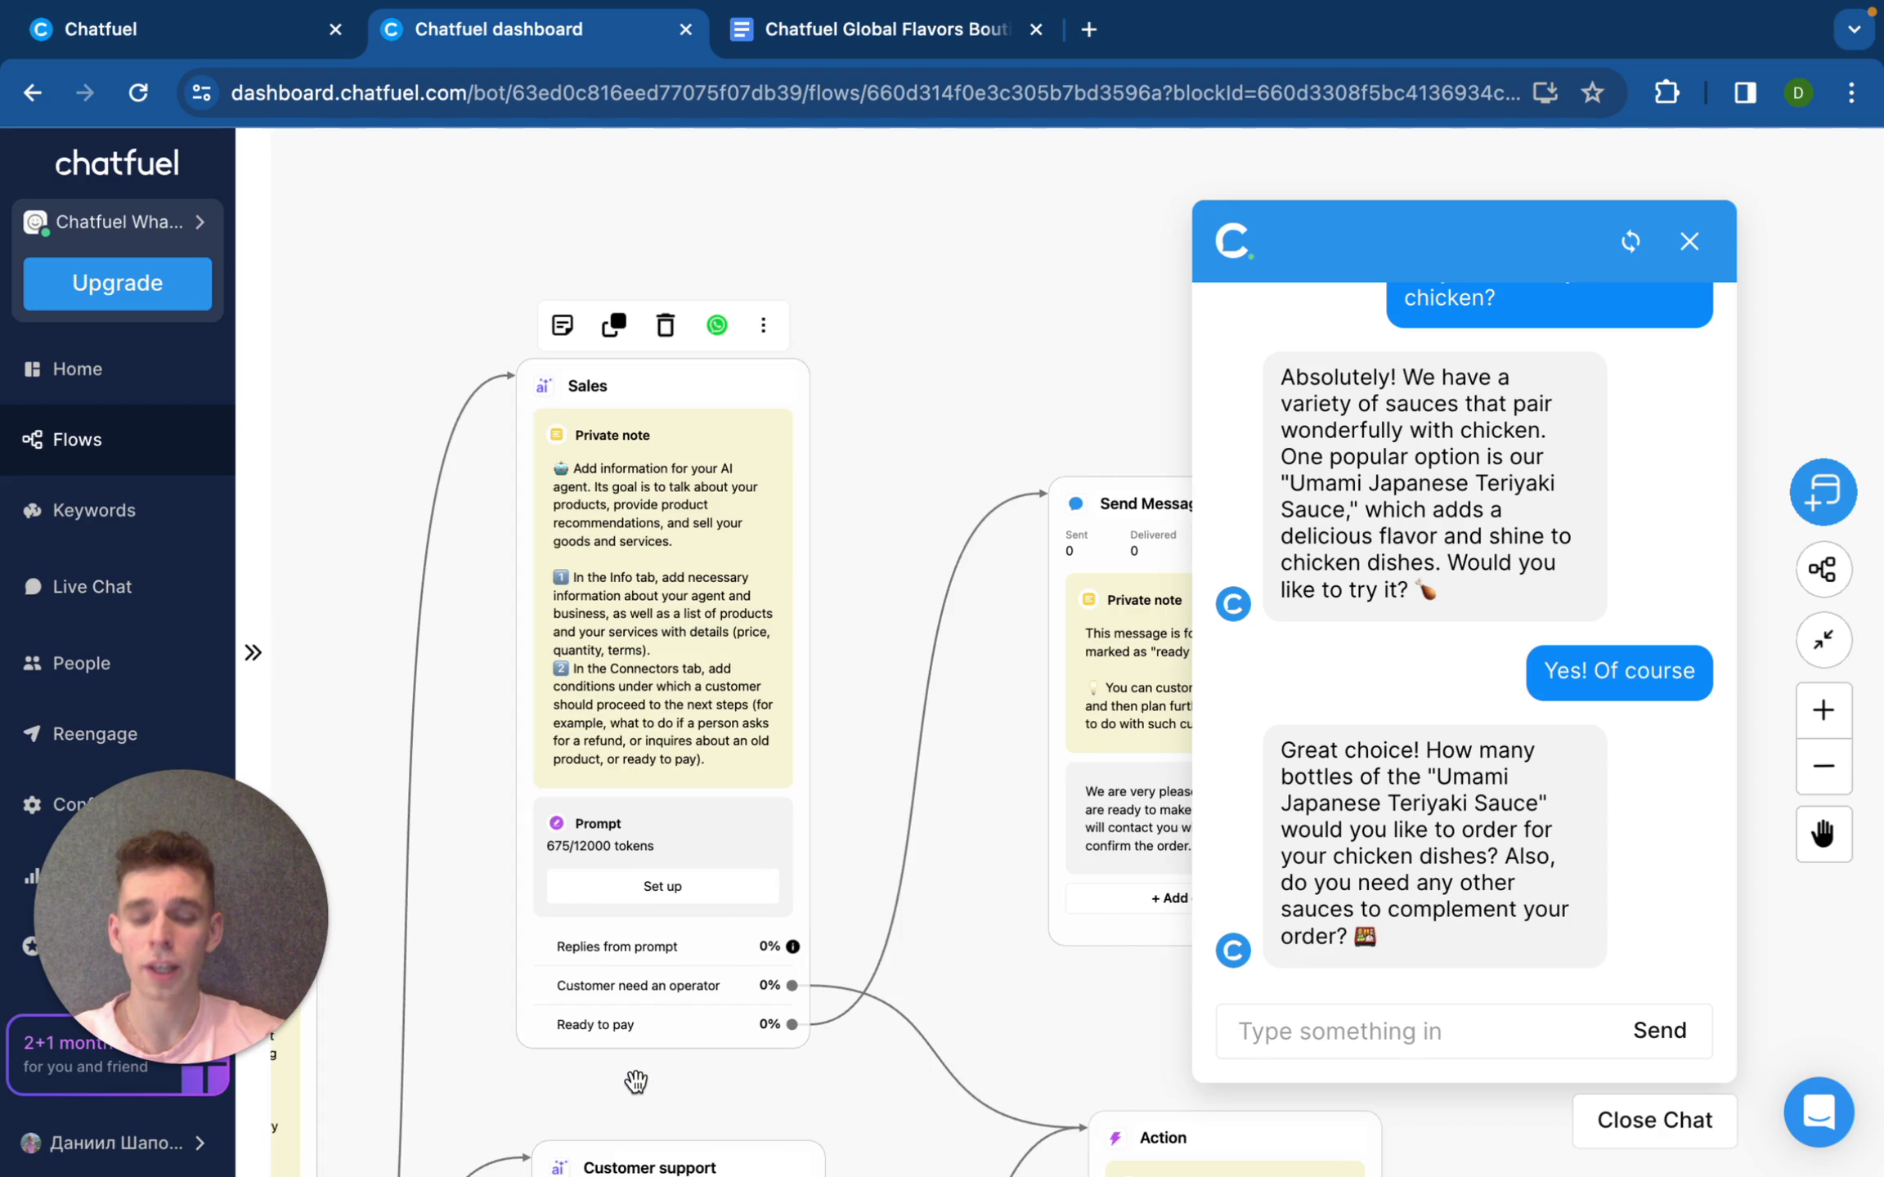
pyautogui.hscroll(-8, 680, 1073)
pyautogui.scroll(-3, 679, 1073)
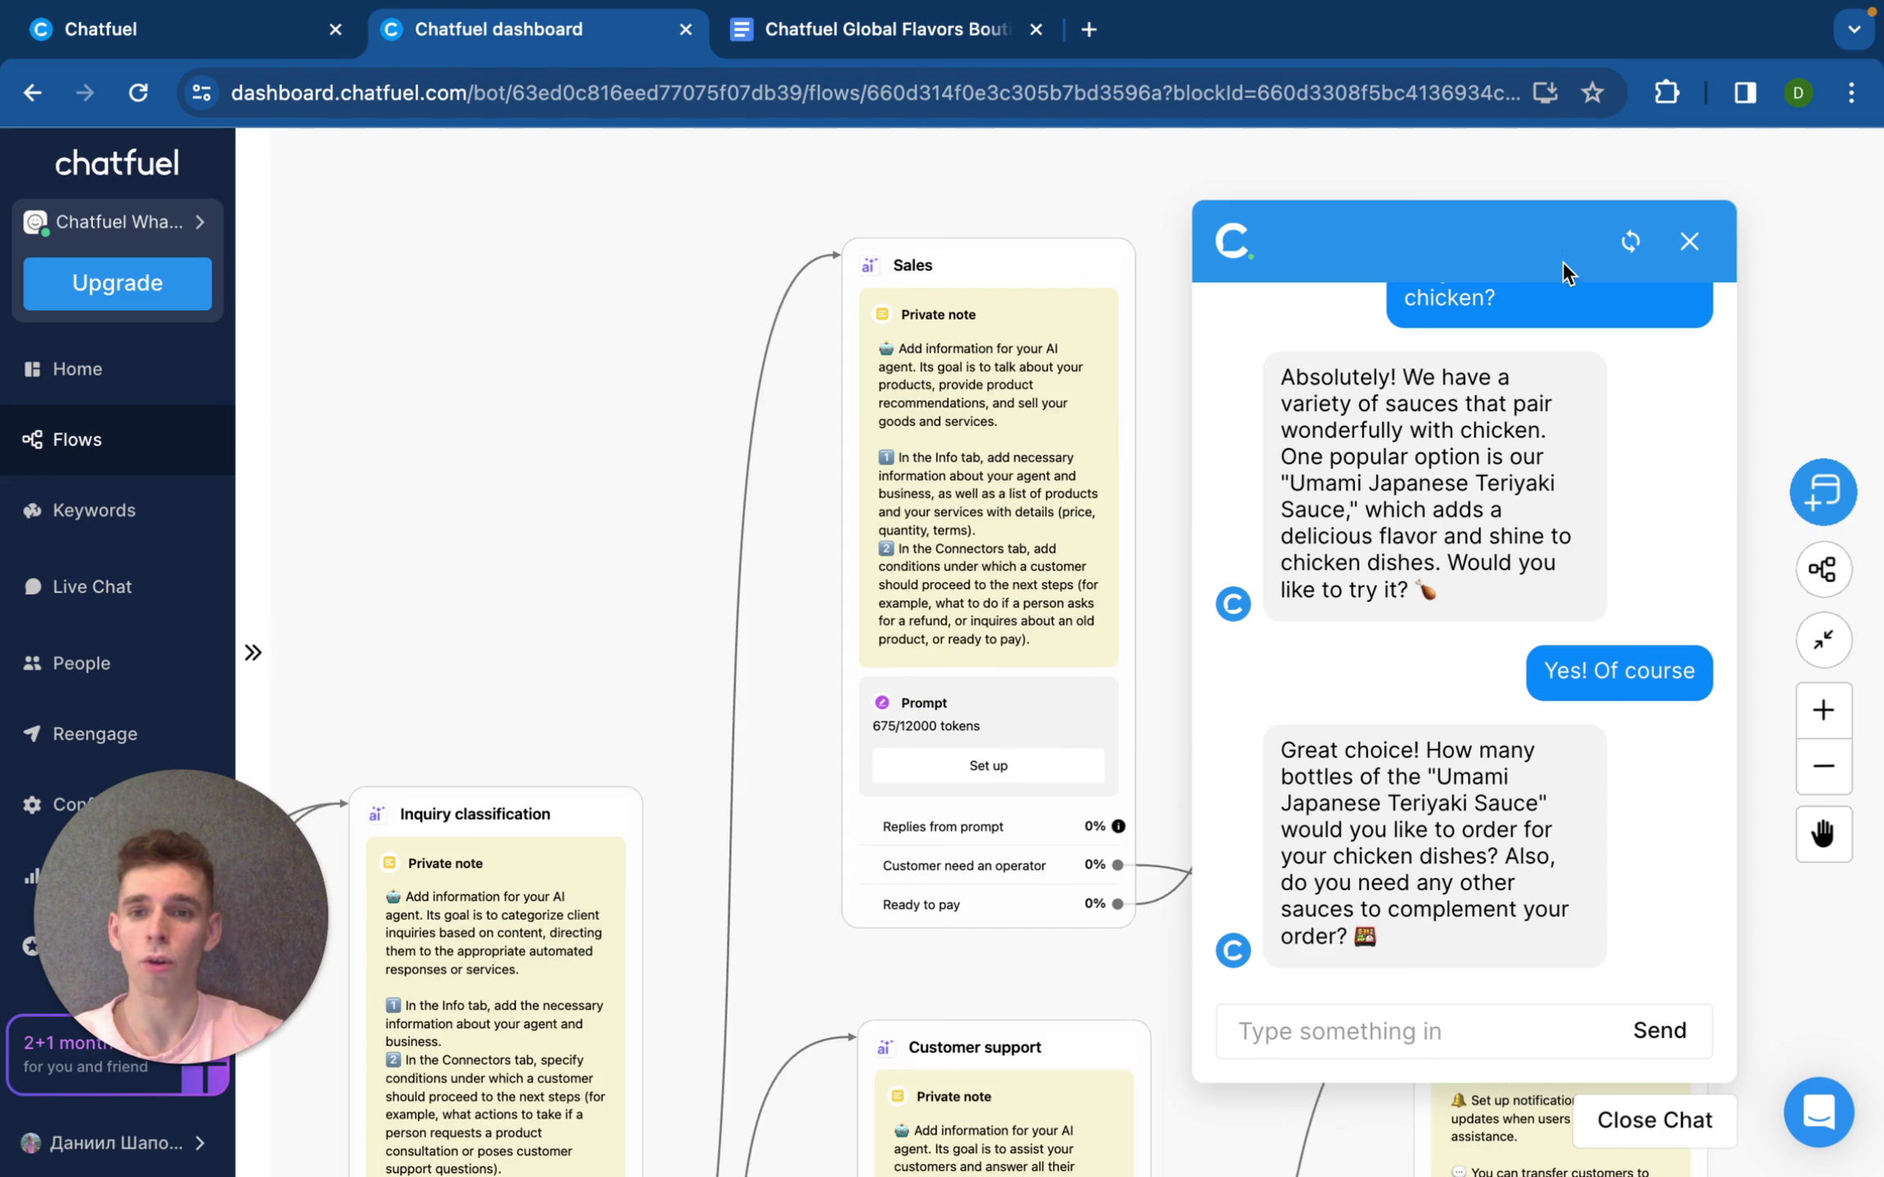
# Step: Reset the test chat and send 'I want to know more about shipping'
pyautogui.click(1644, 239)
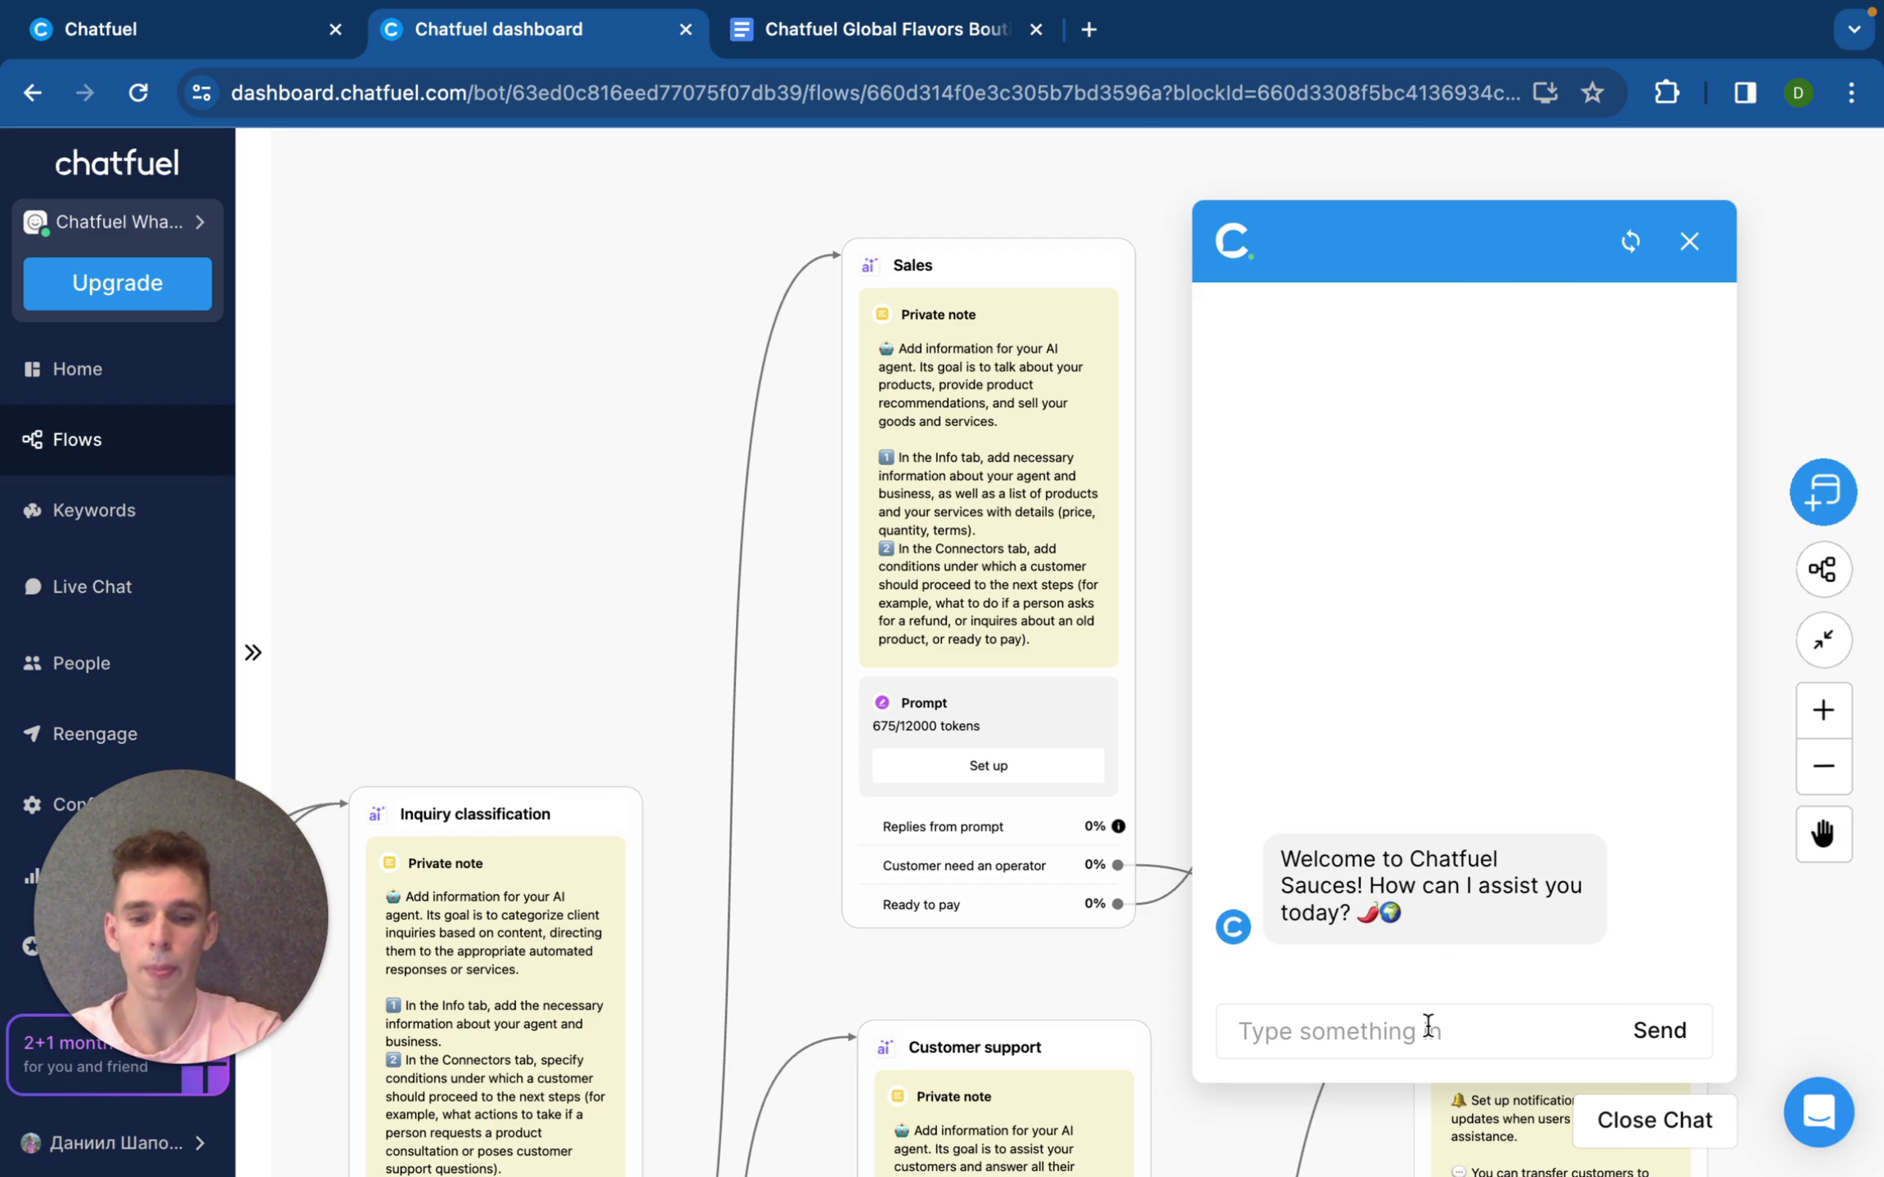
pyautogui.write('I wan')
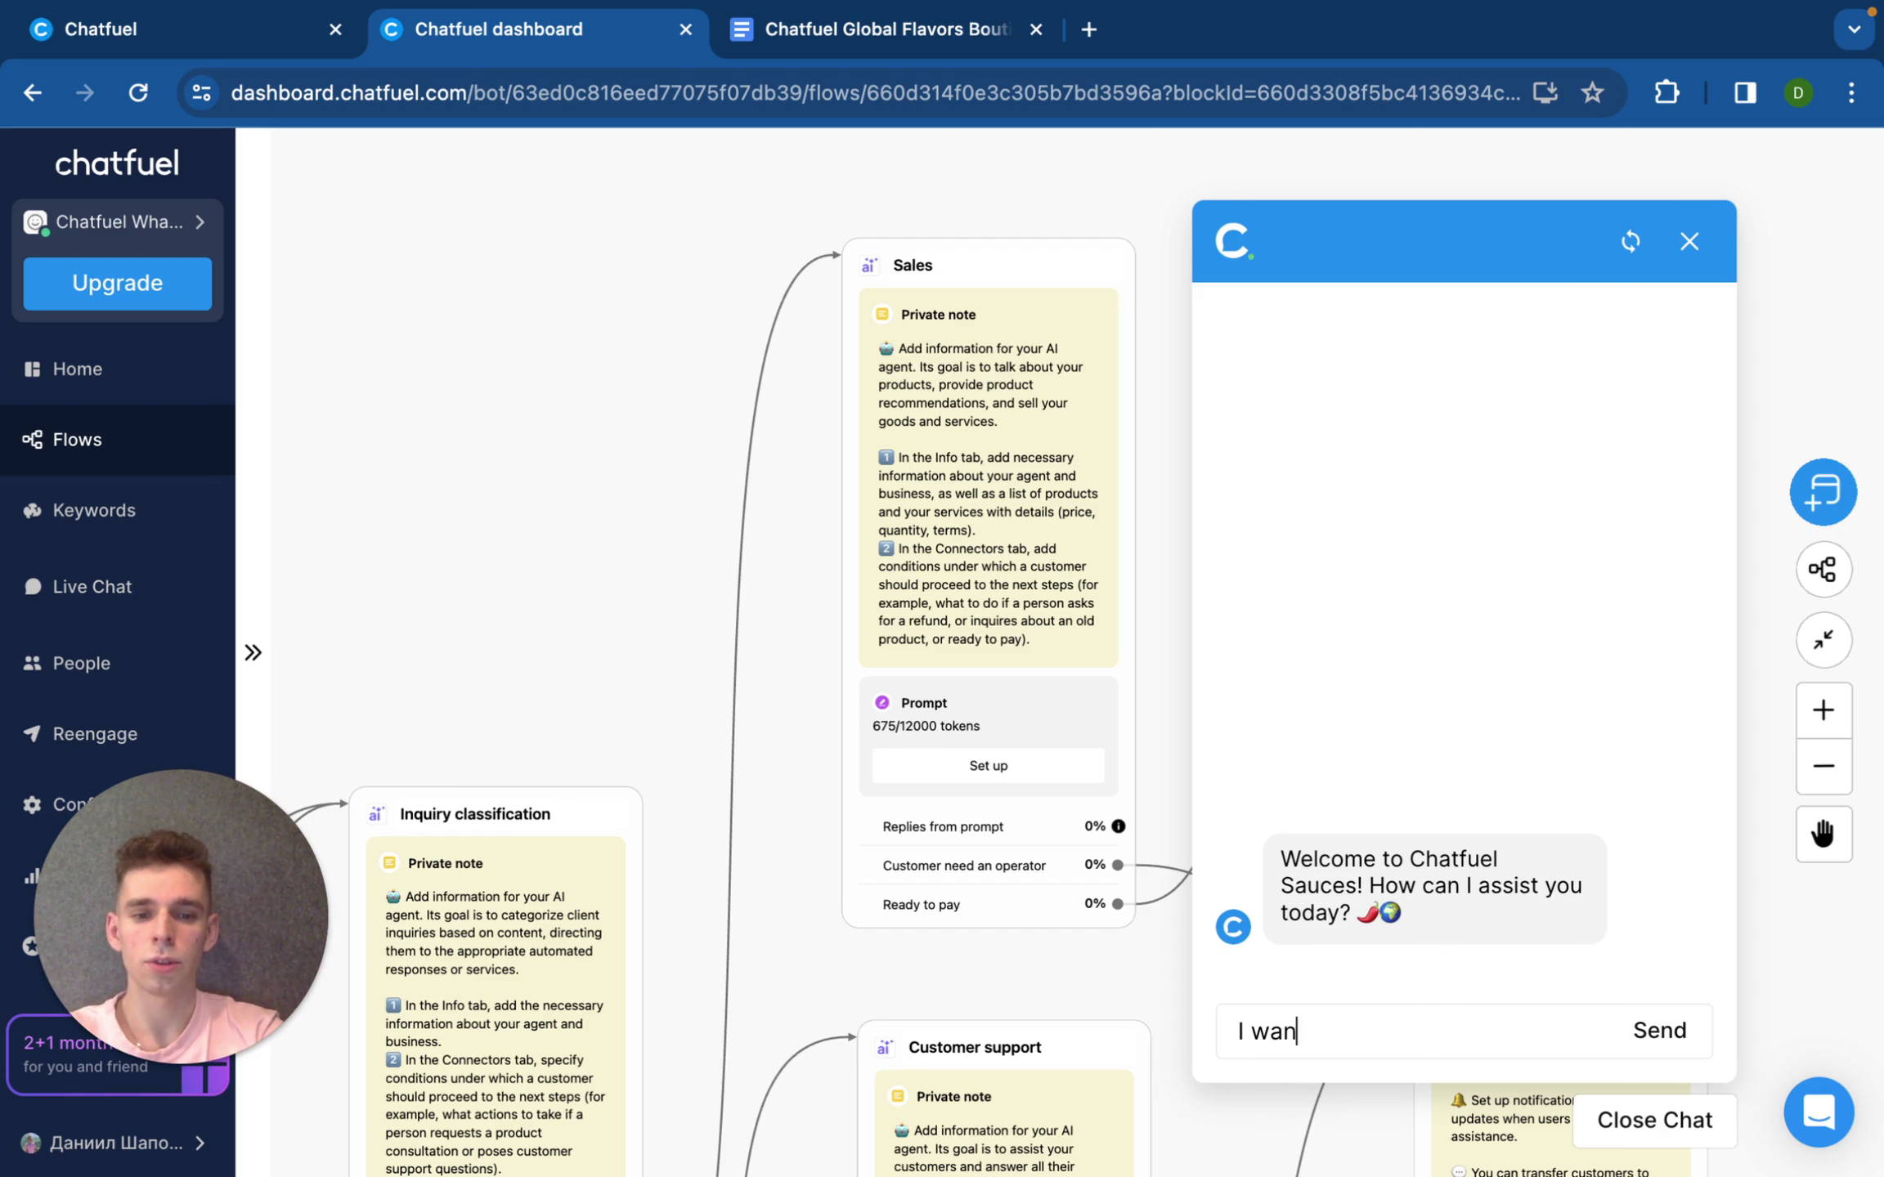
pyautogui.write('t to know more')
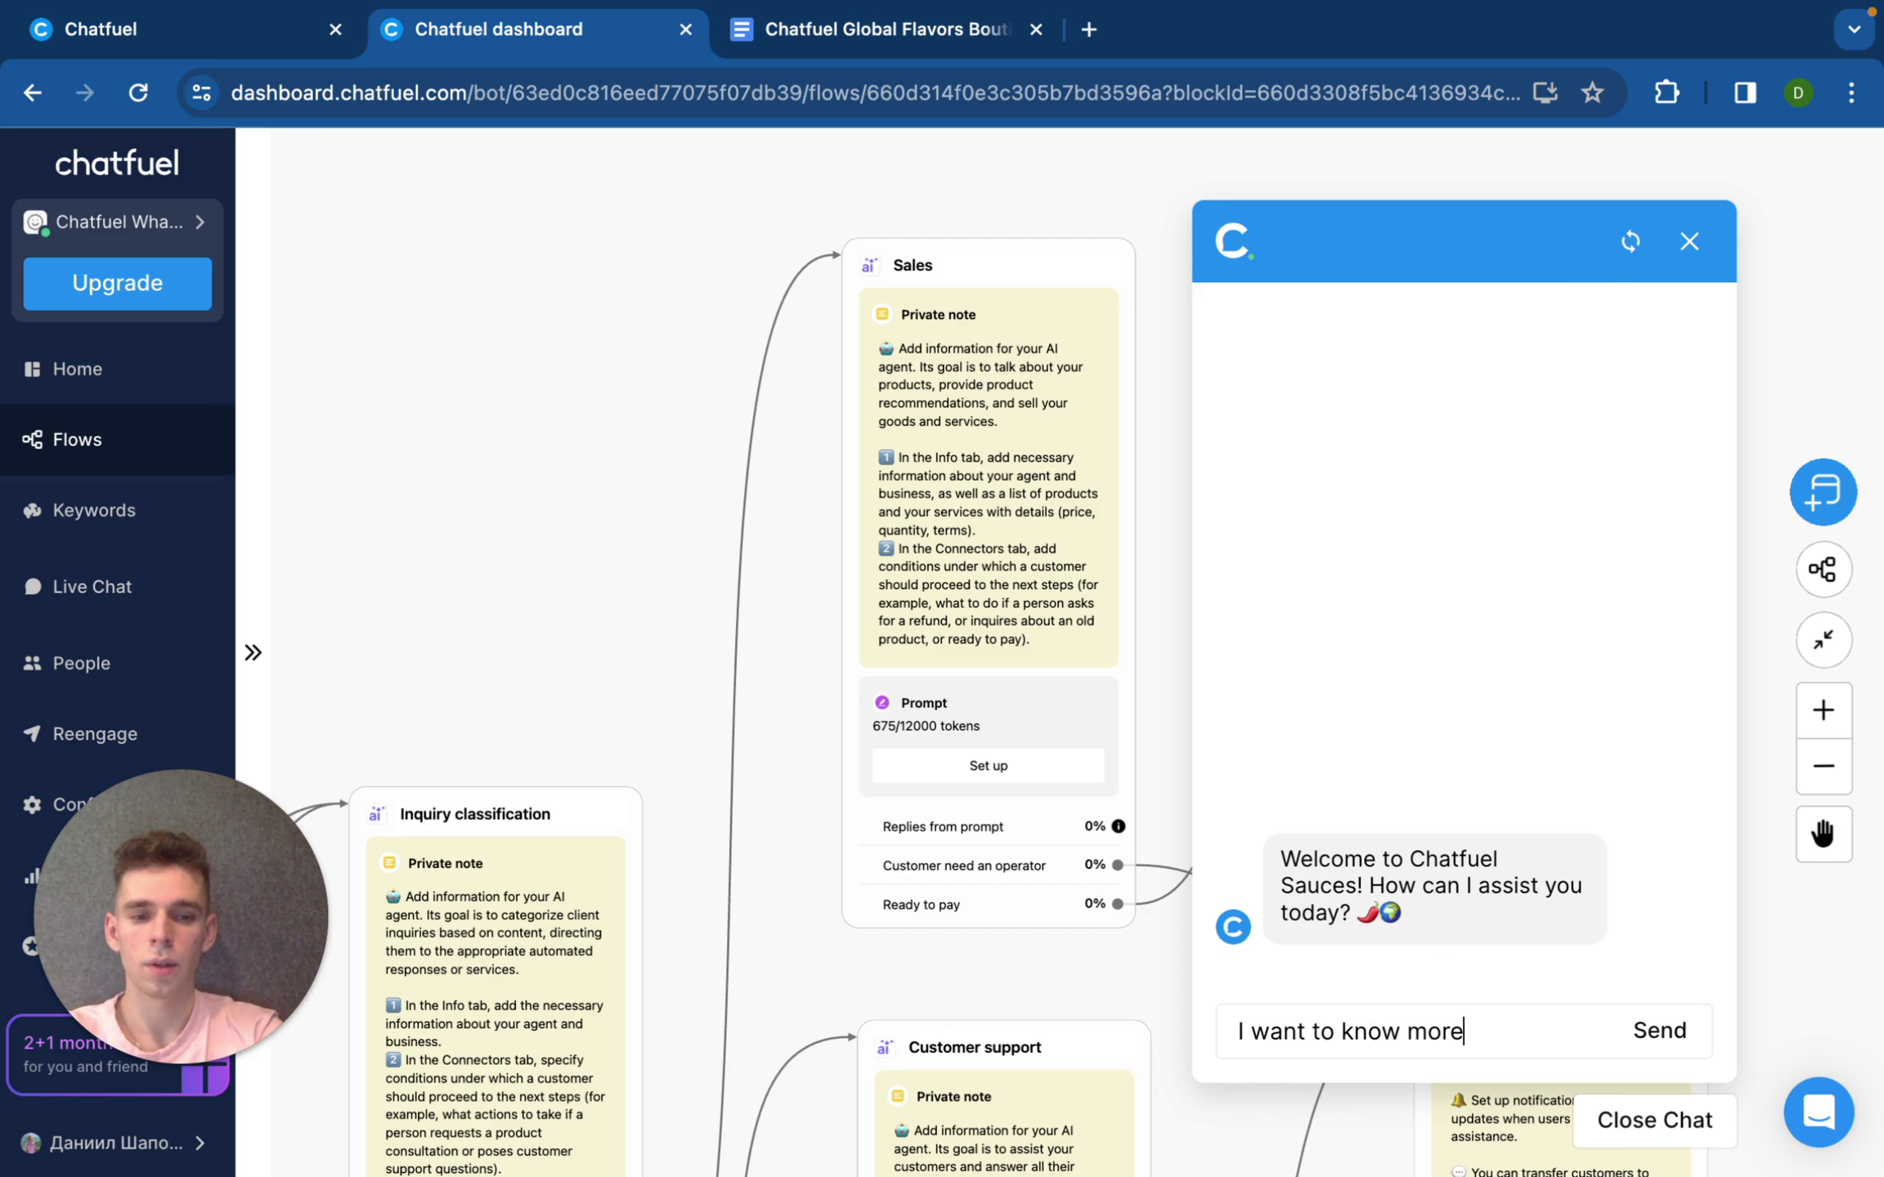
pyautogui.write(' about ')
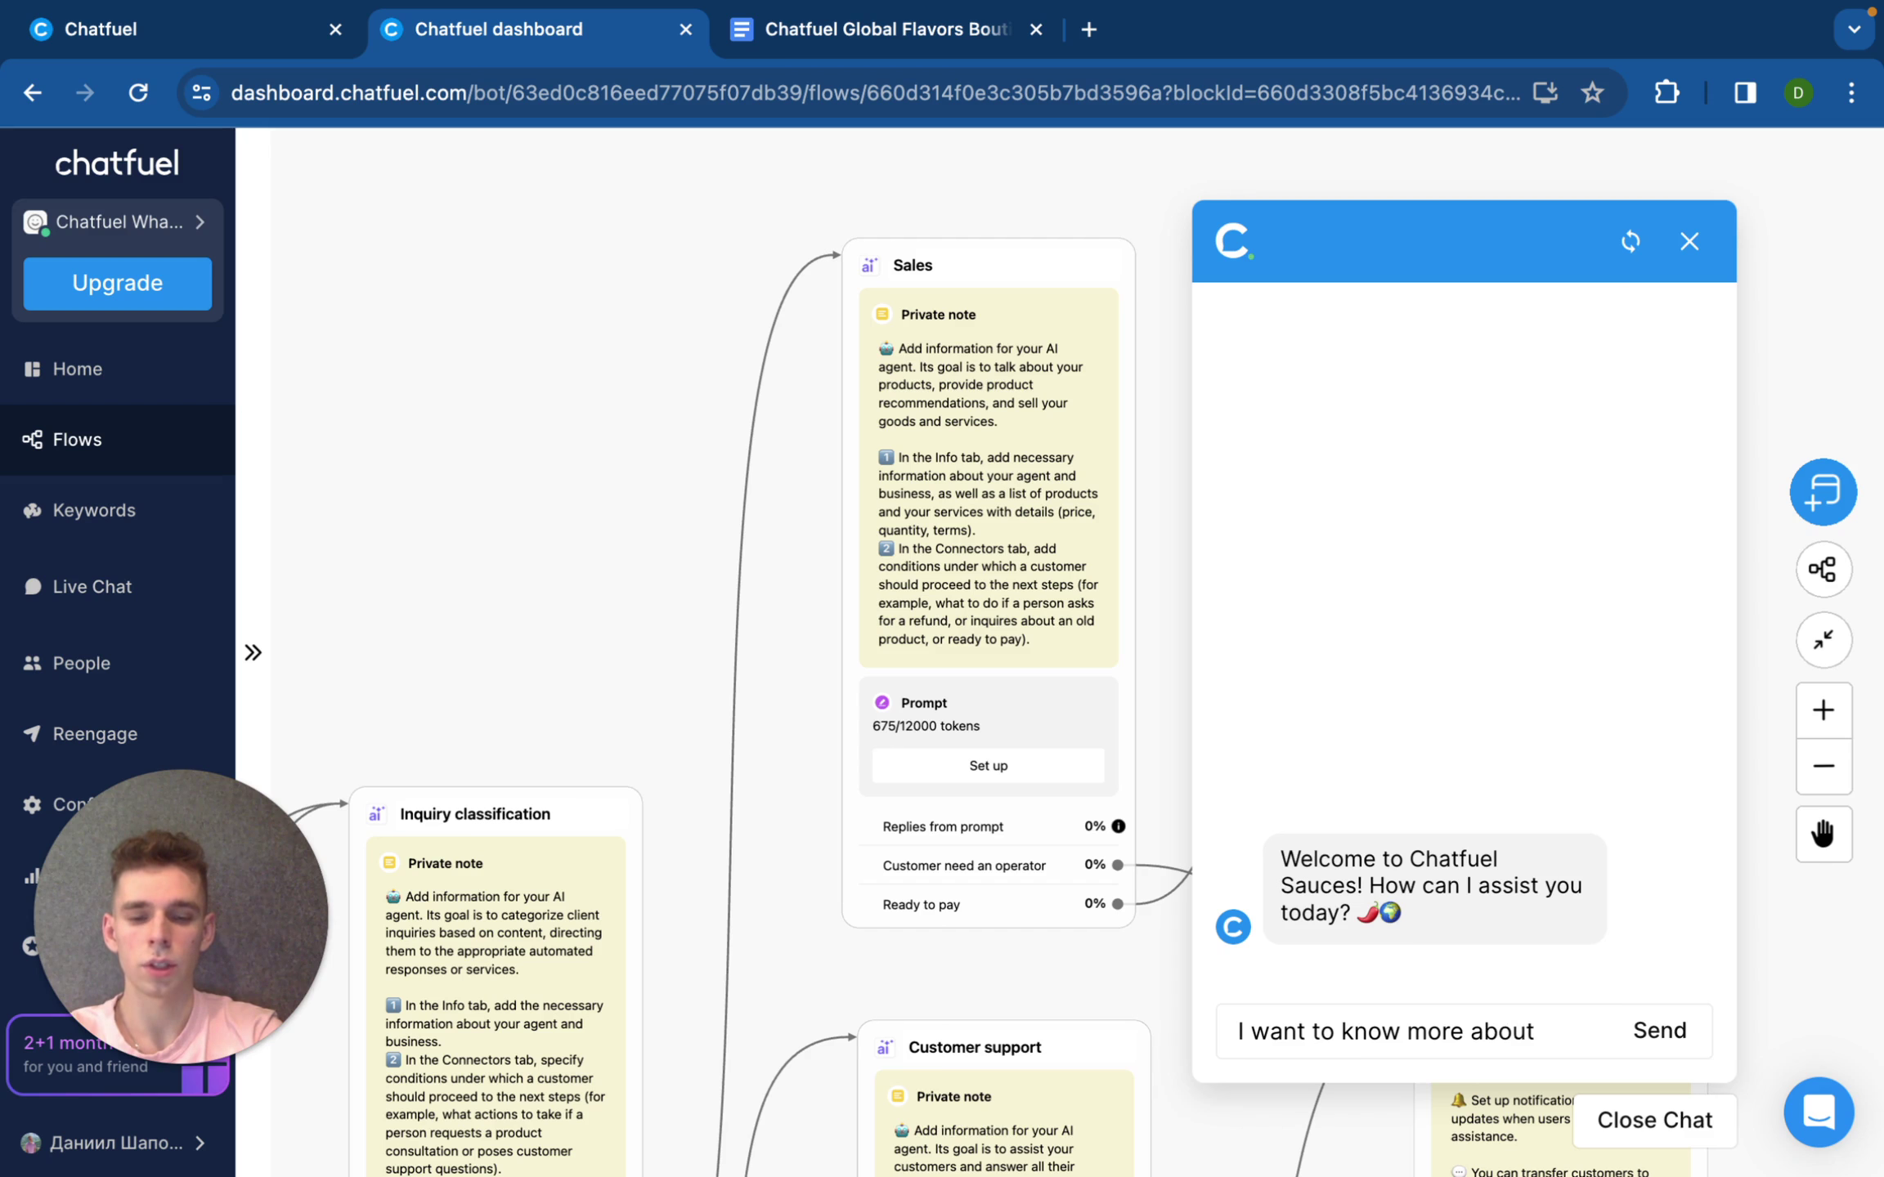
pyautogui.write('shipping')
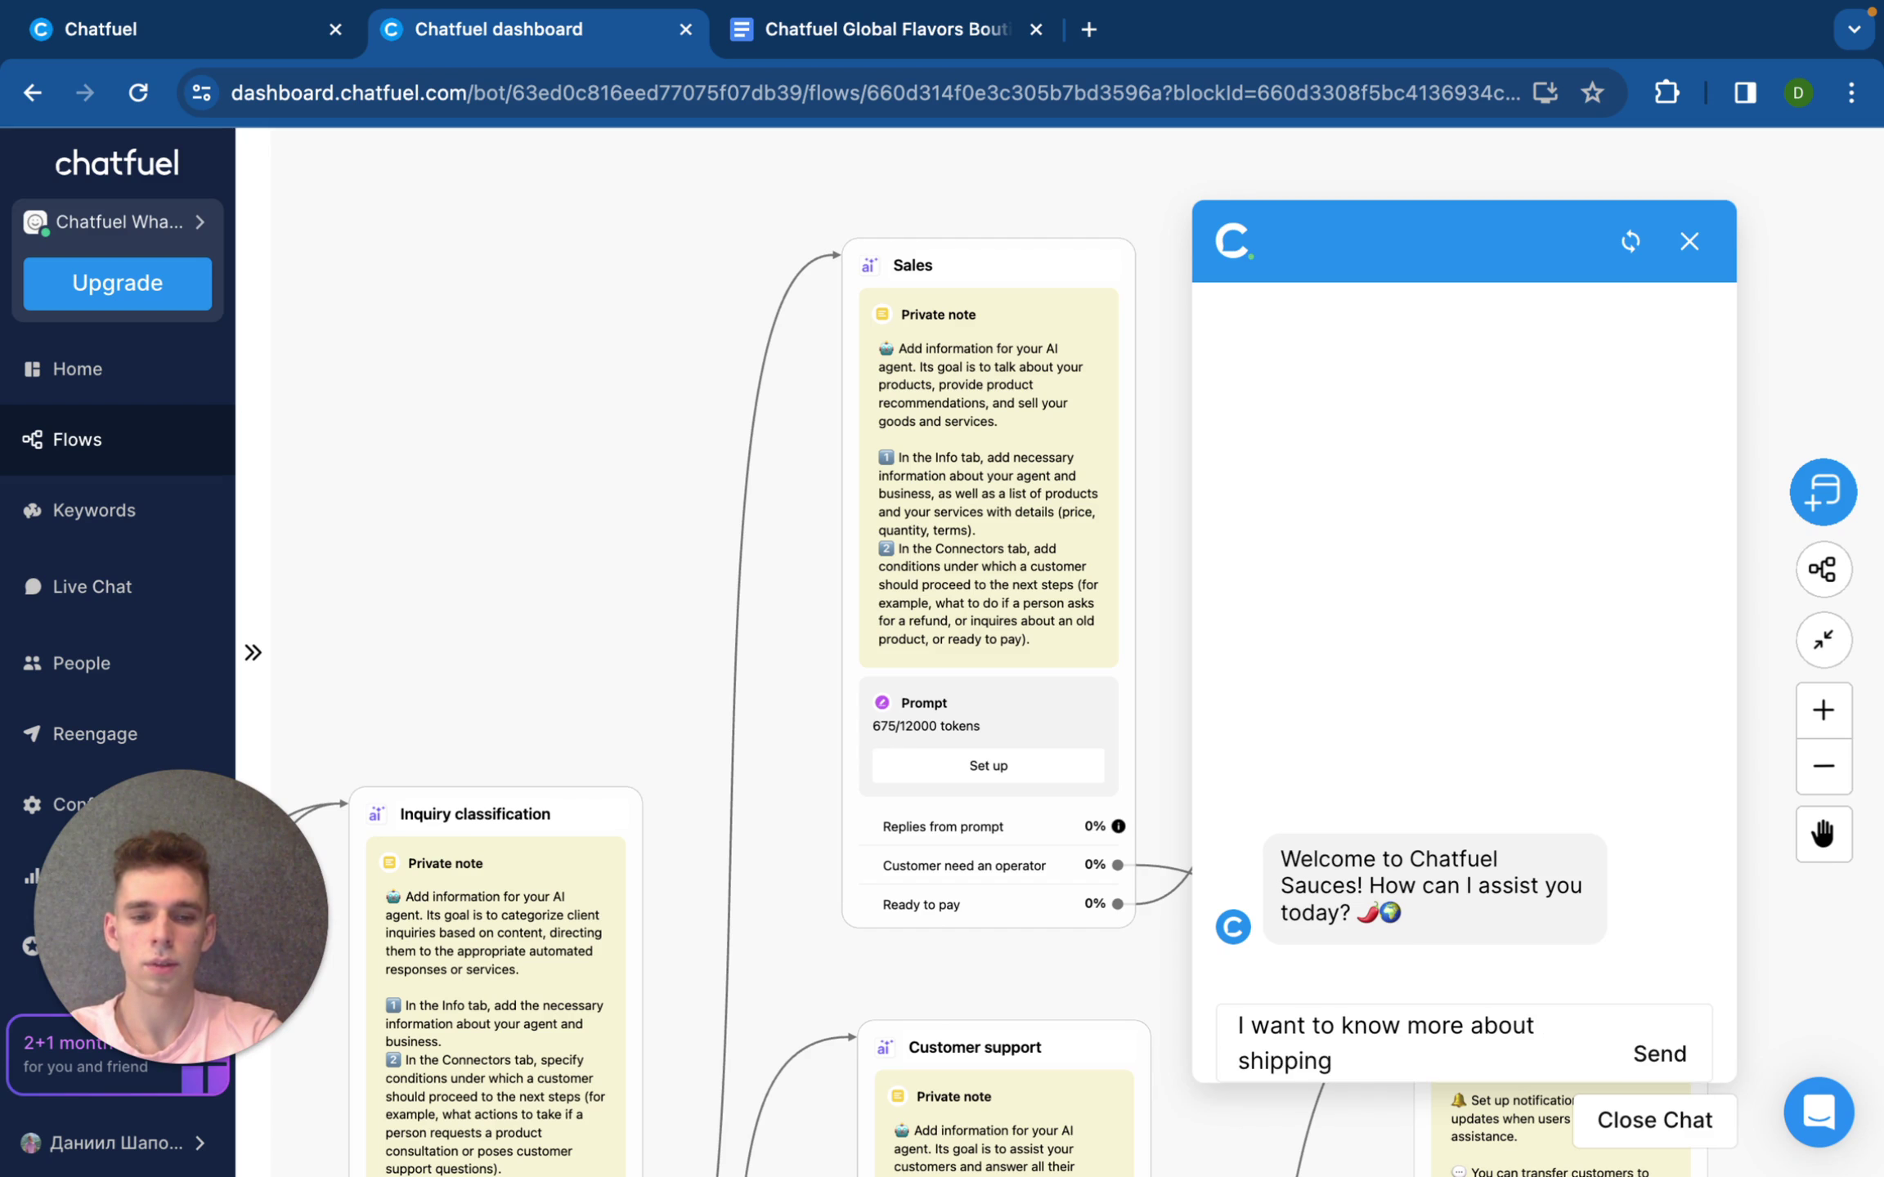
pyautogui.press('Return')
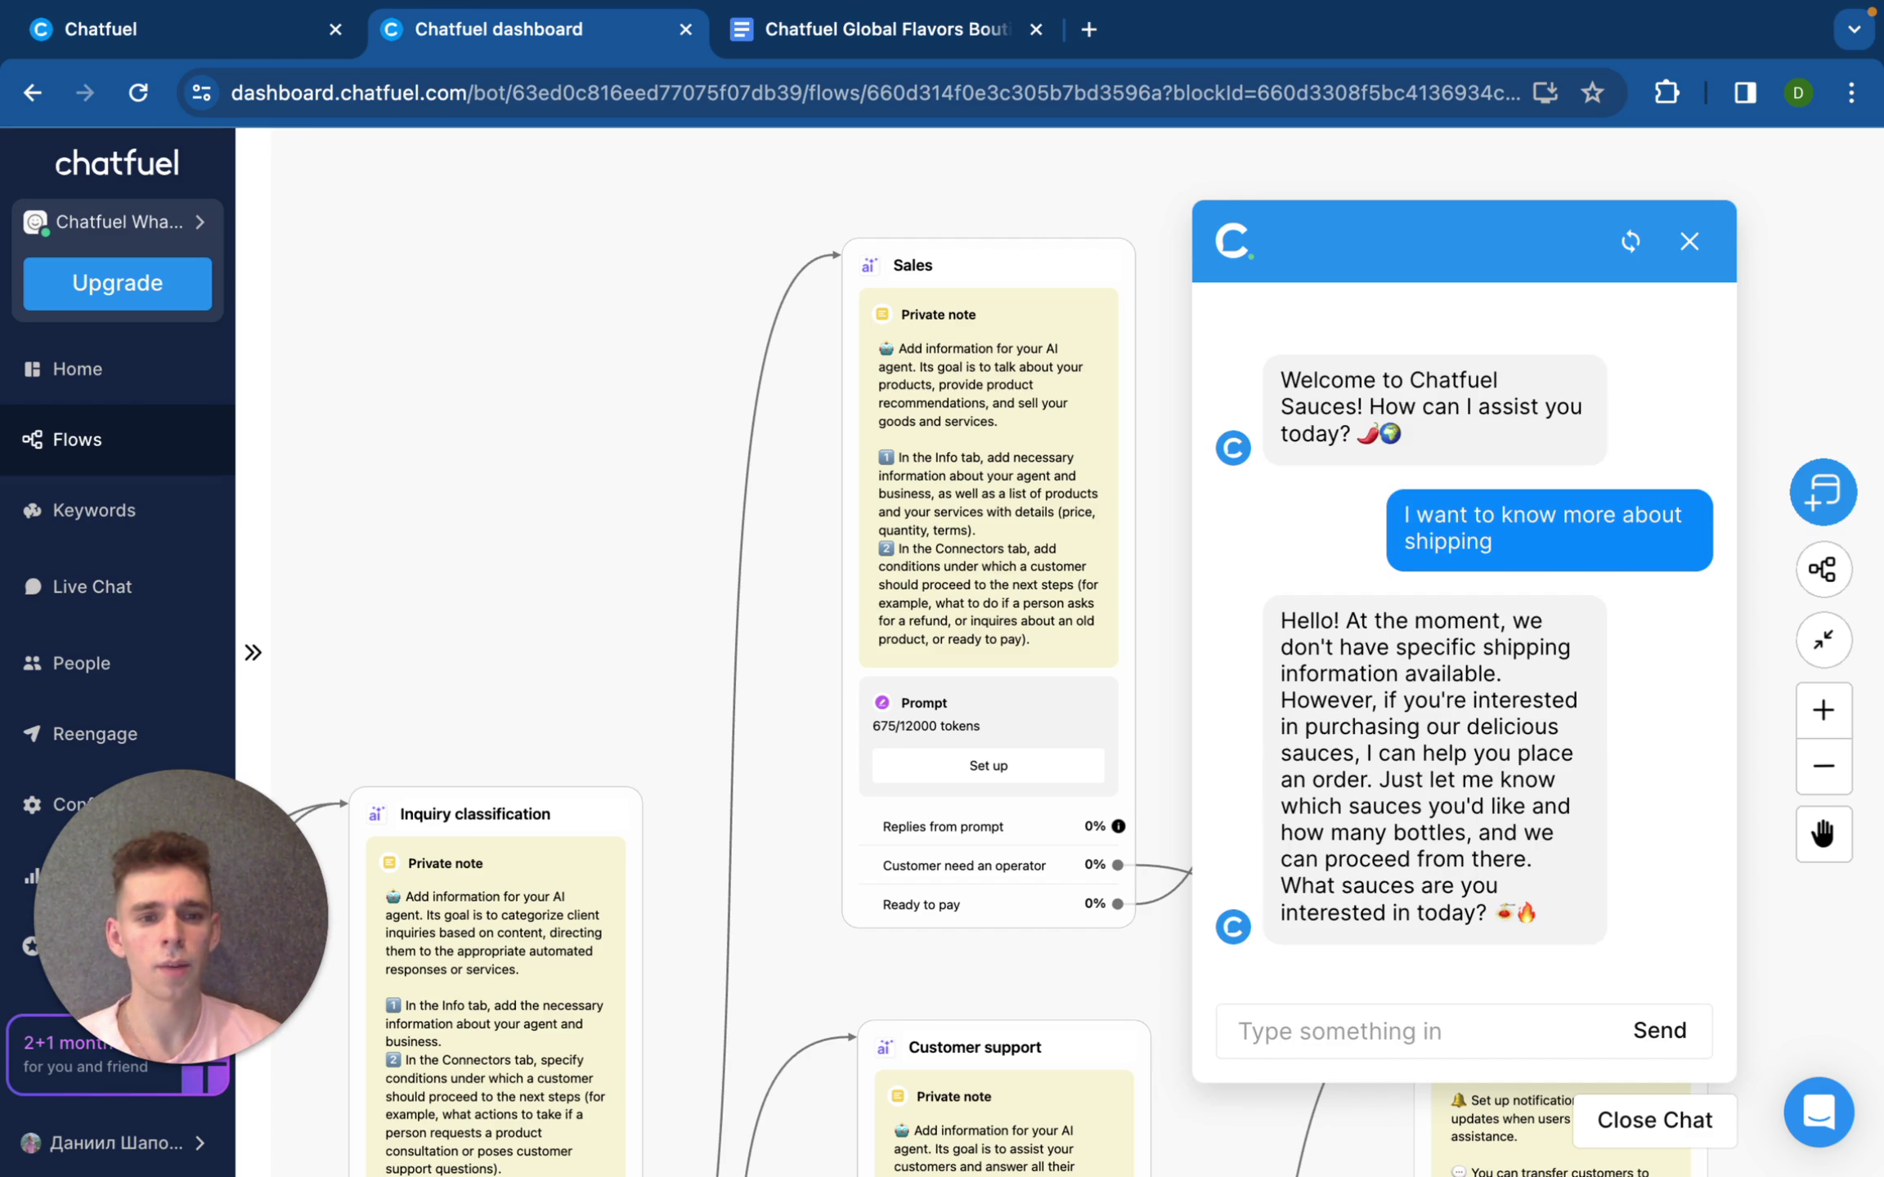
# Step: Reset the test chat and send 'I would like to know how can i store the sauces'
pyautogui.click(1631, 241)
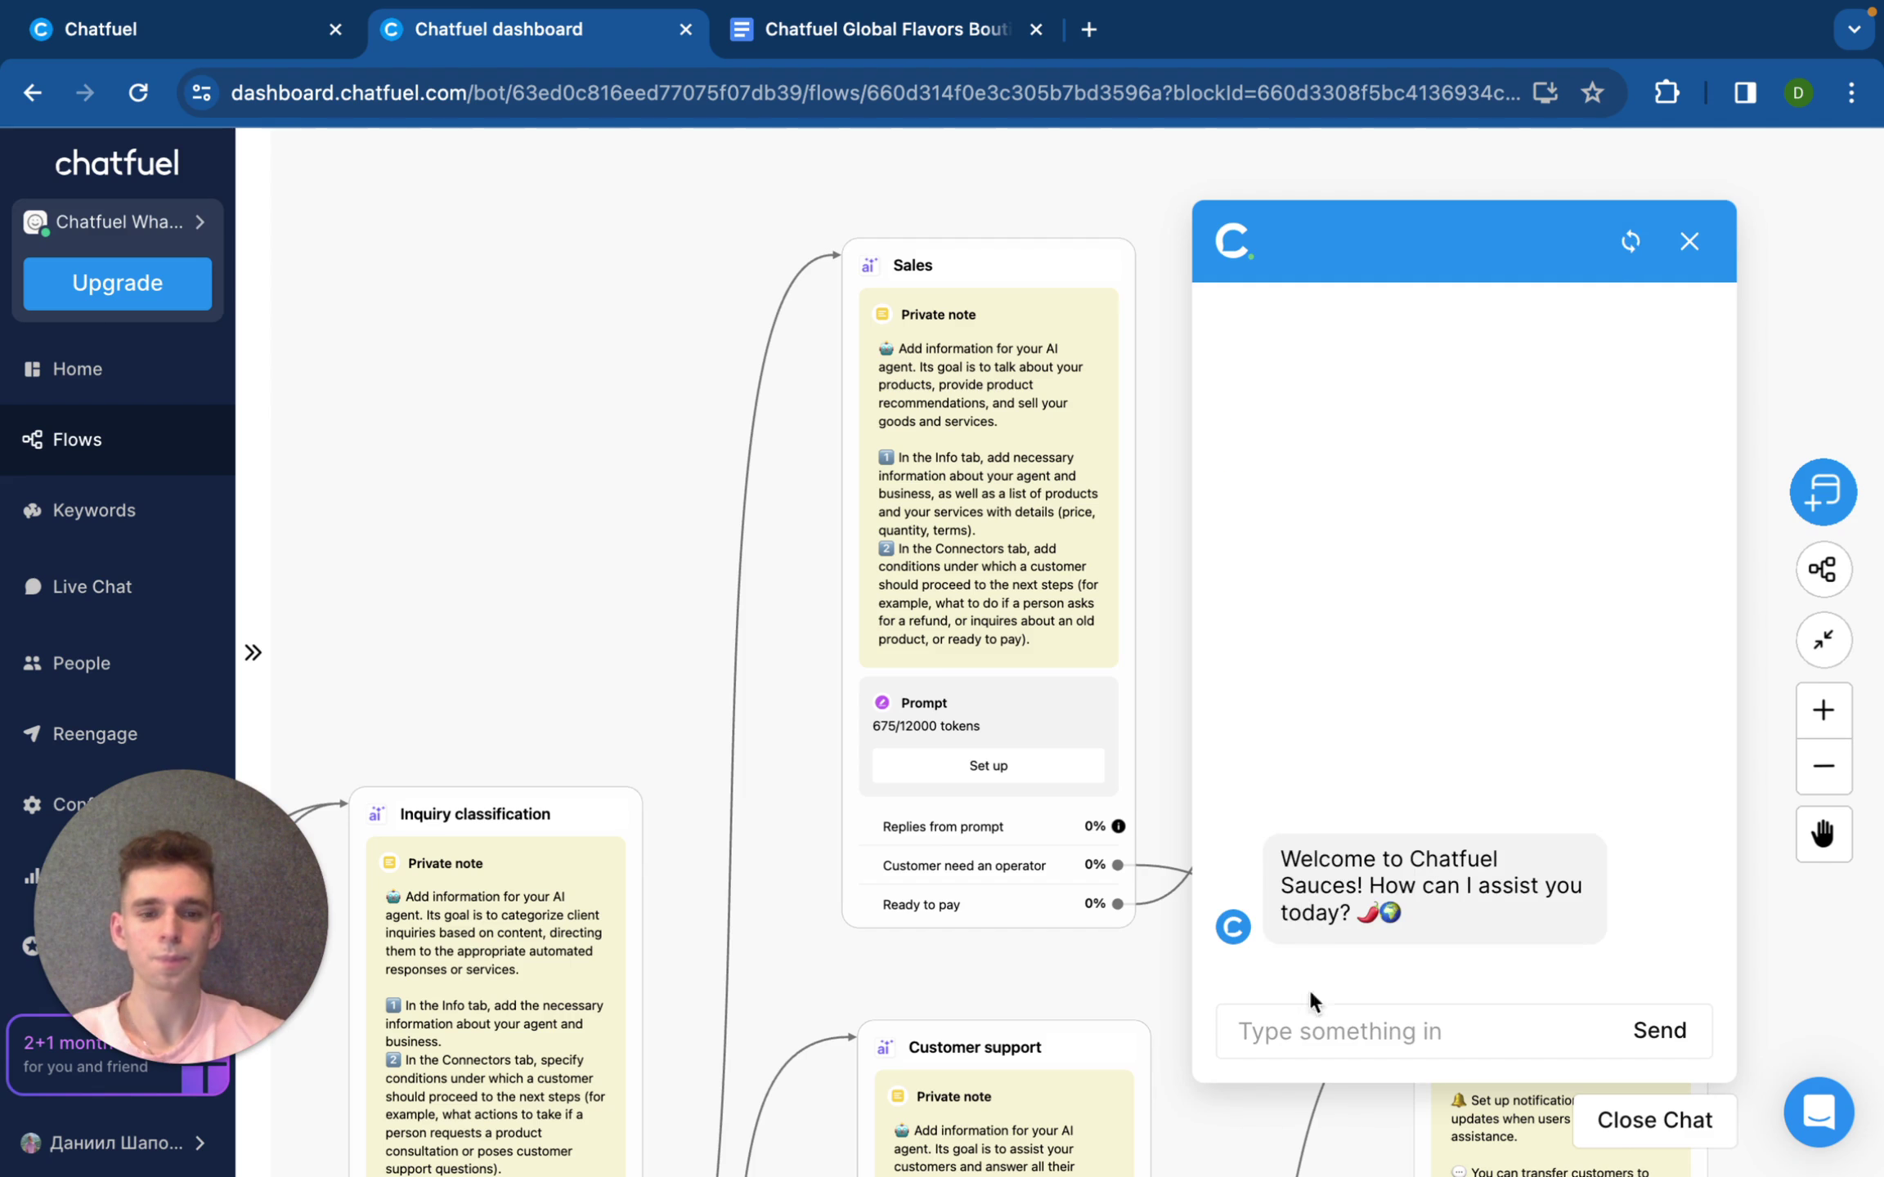
pyautogui.write('I')
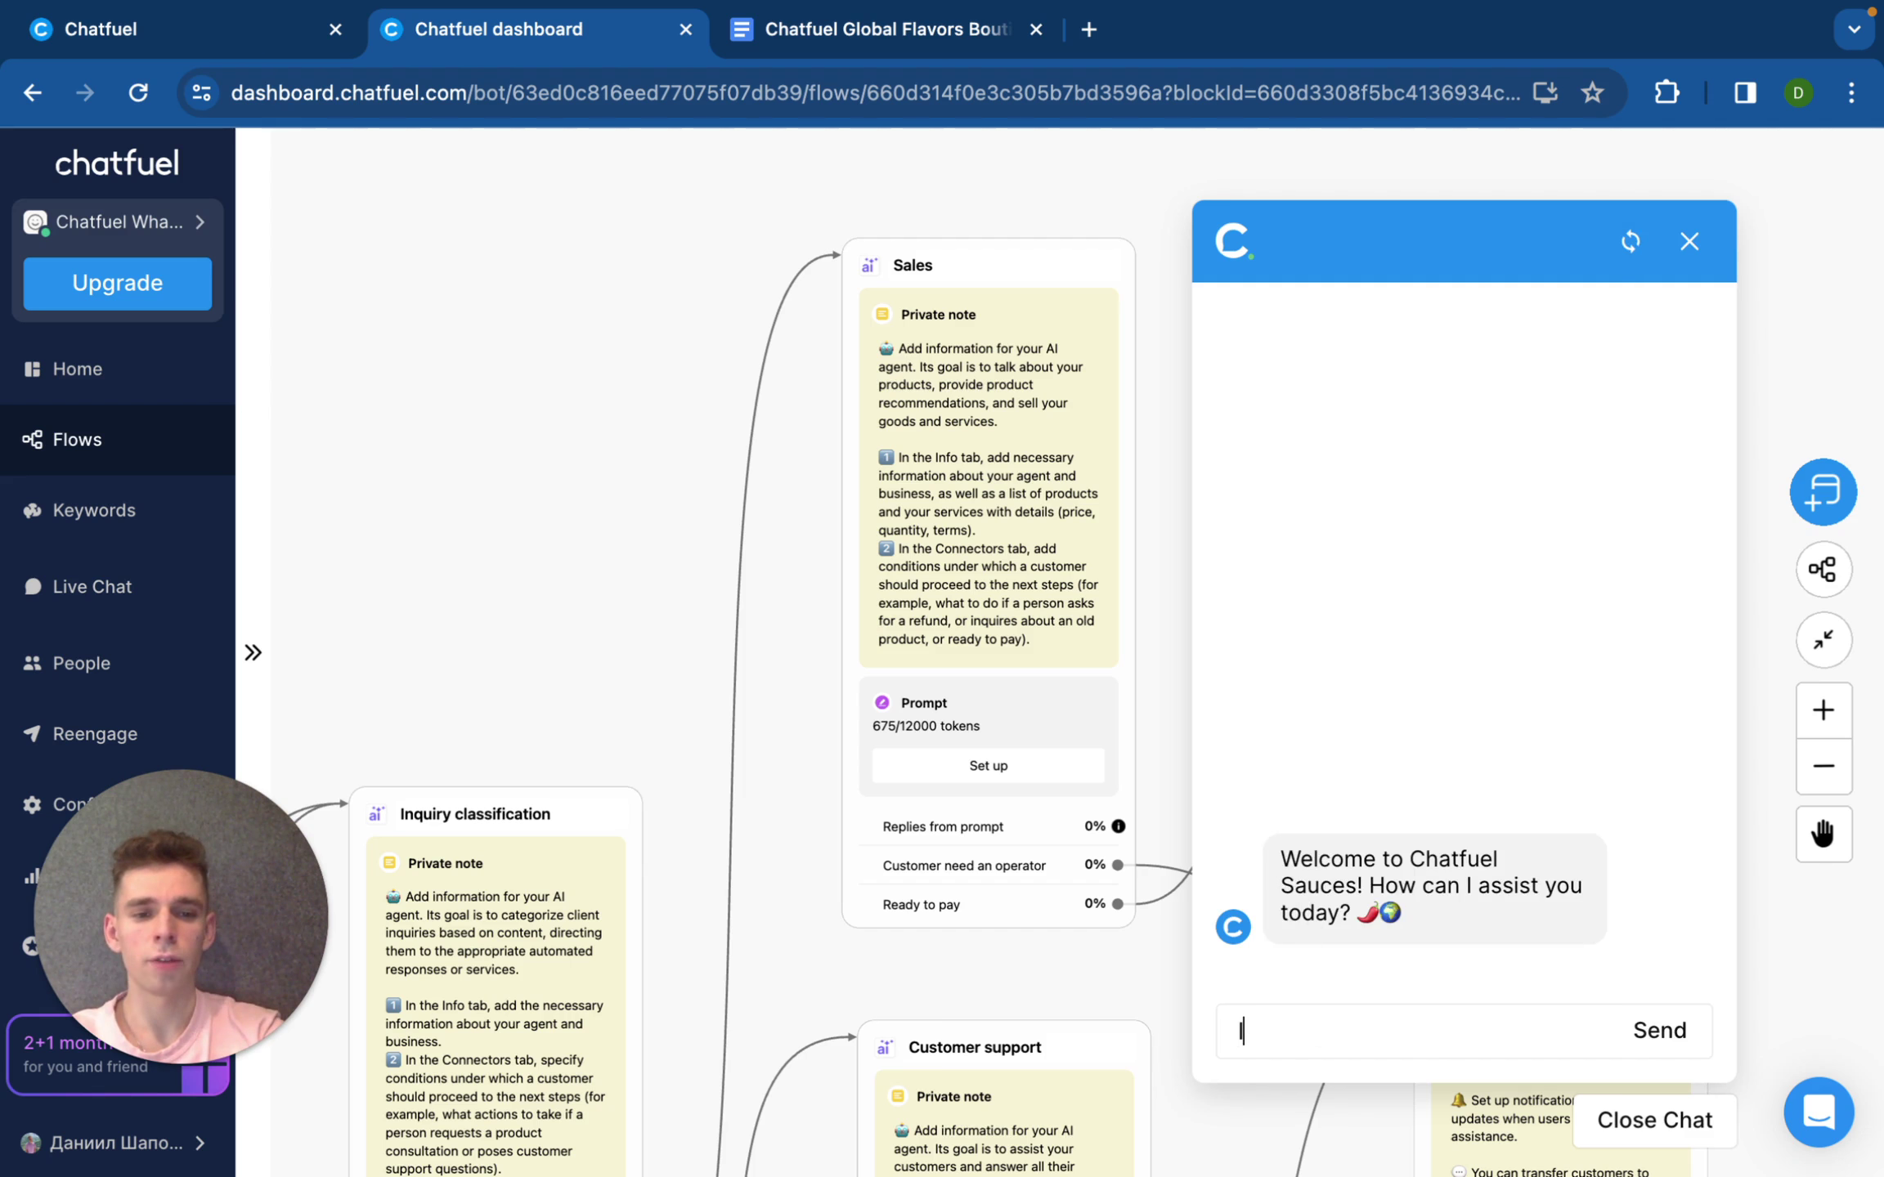
pyautogui.write(' would like')
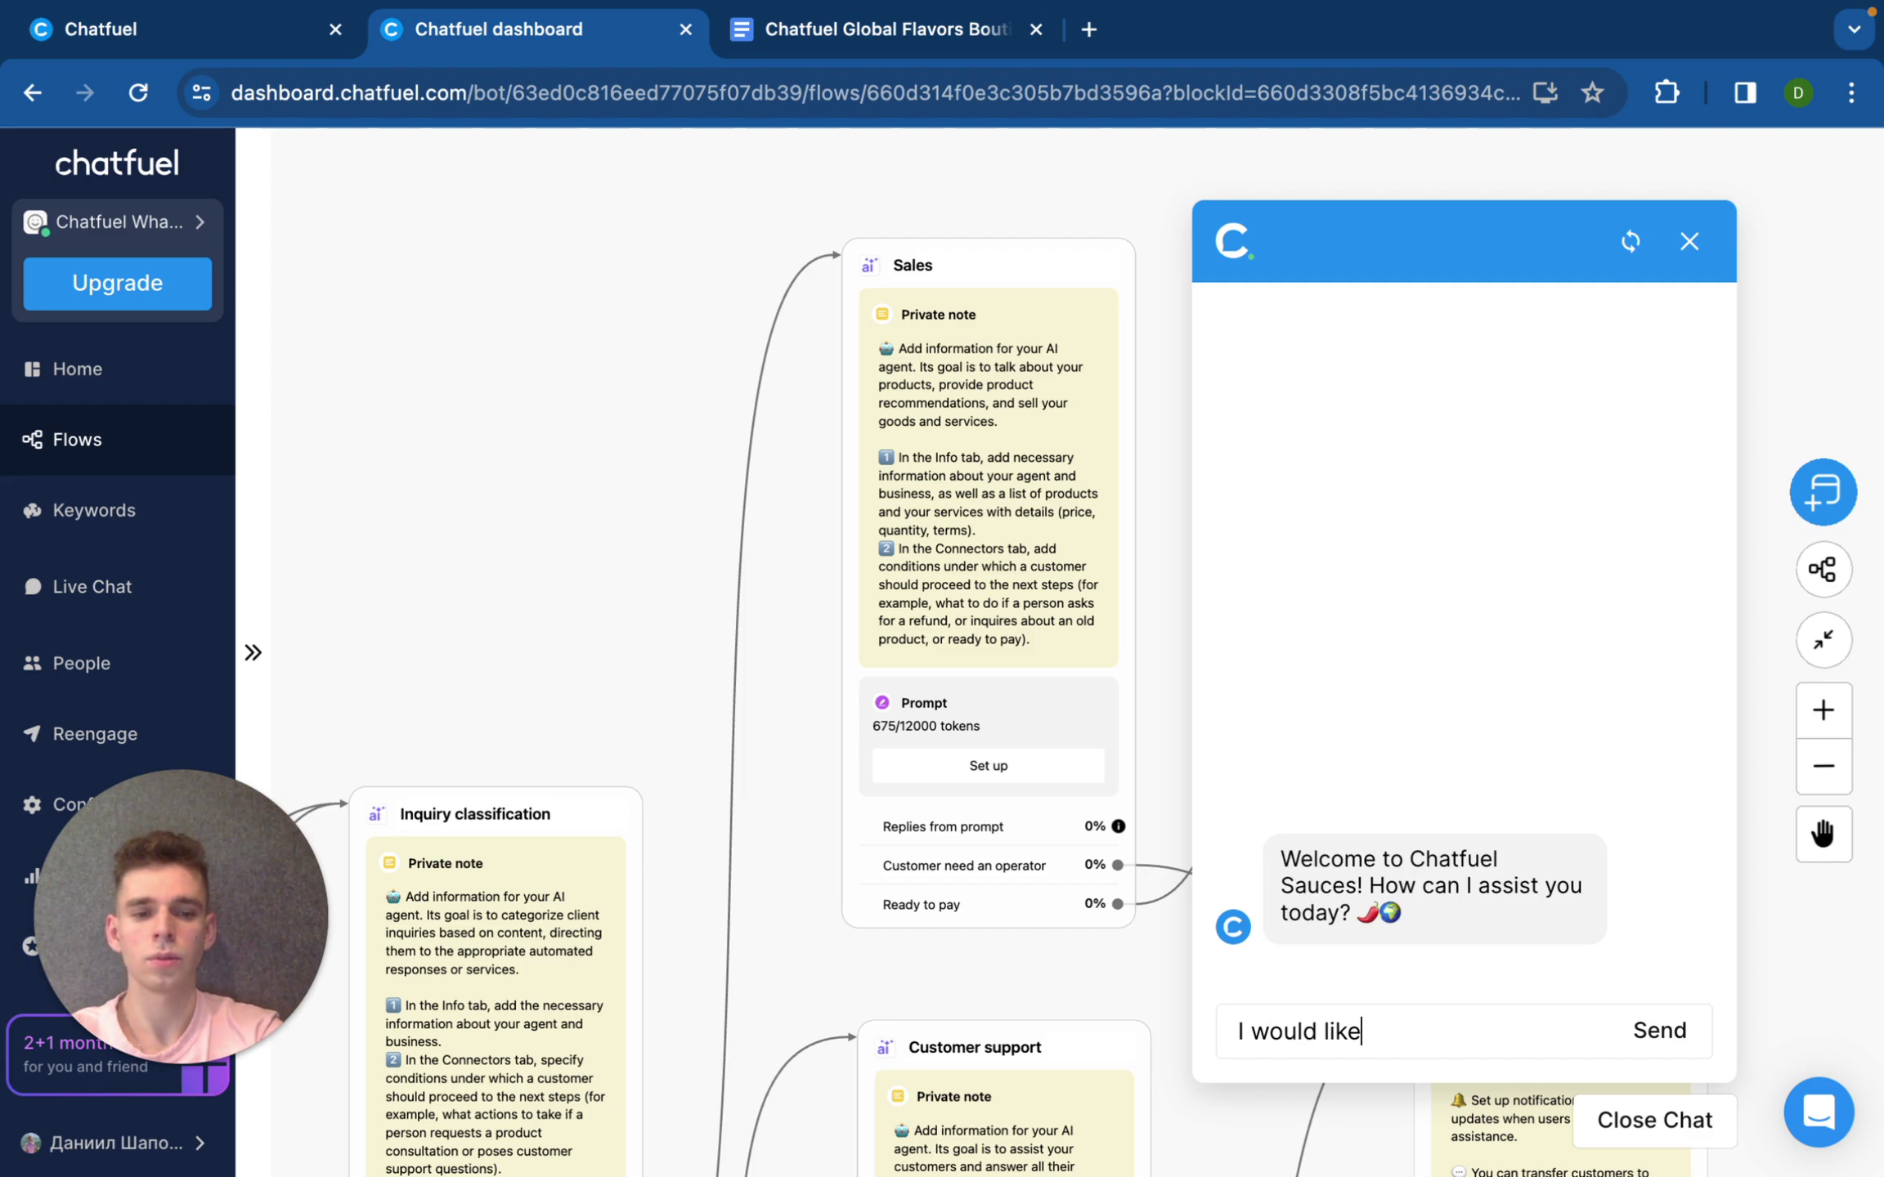
pyautogui.write(' to know how ')
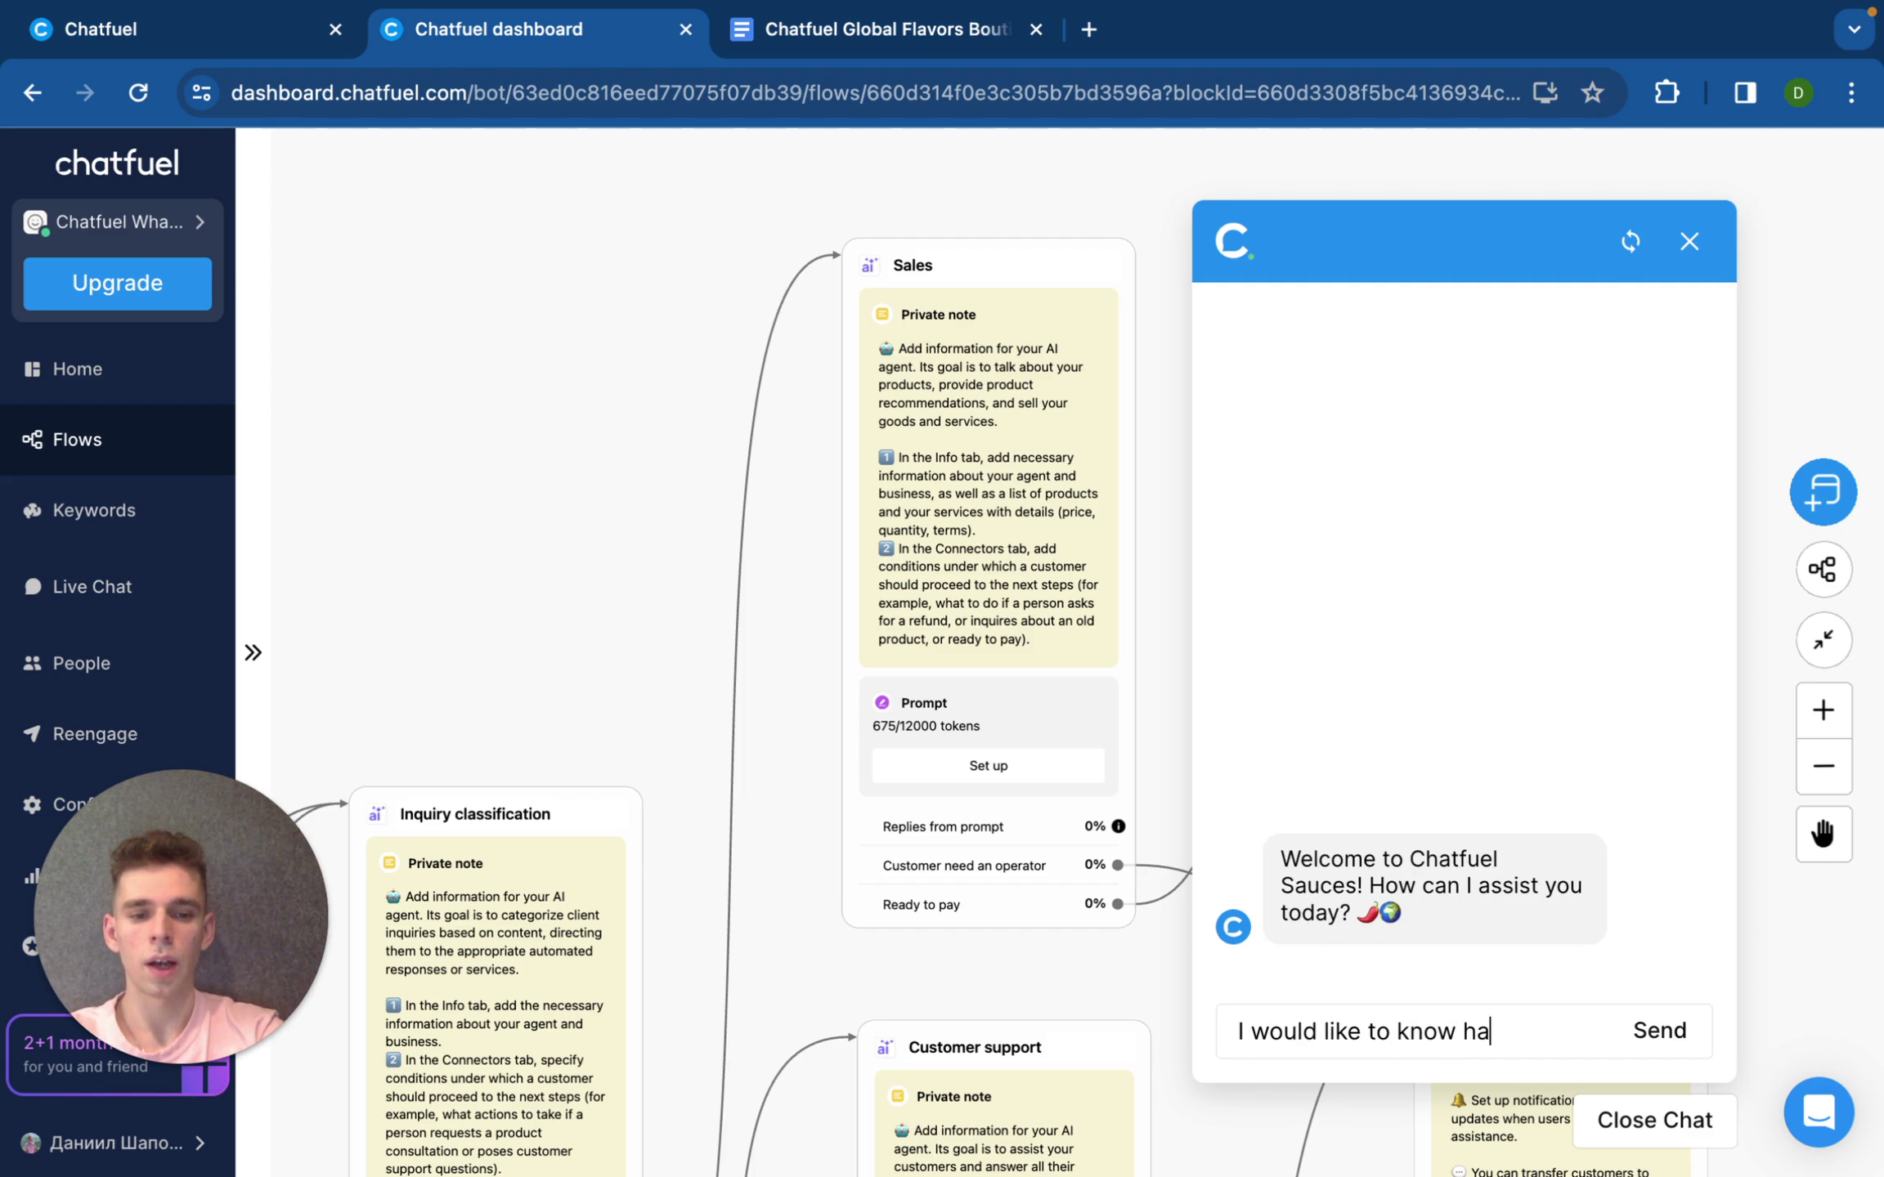
pyautogui.write('can i store the sauce')
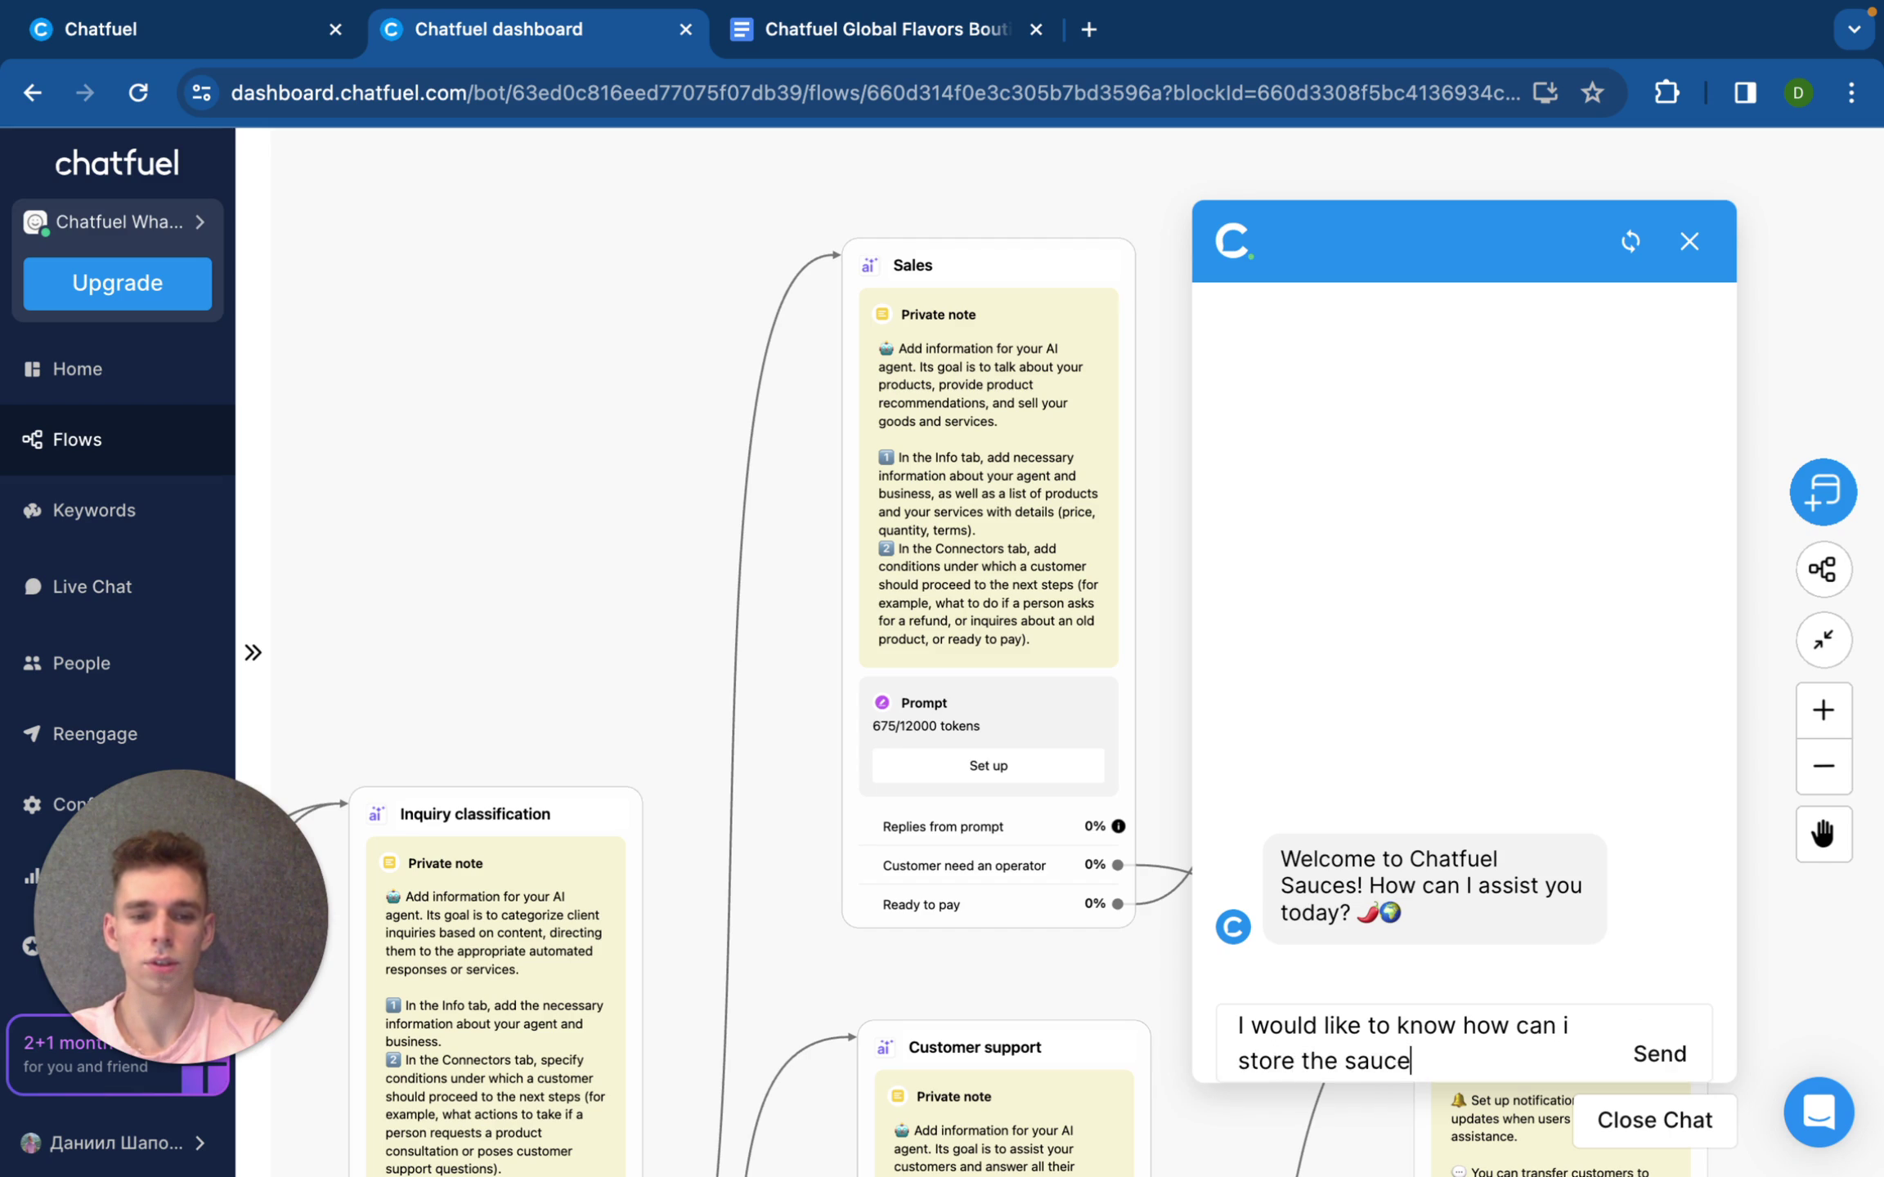
pyautogui.write('s')
pyautogui.press('Return')
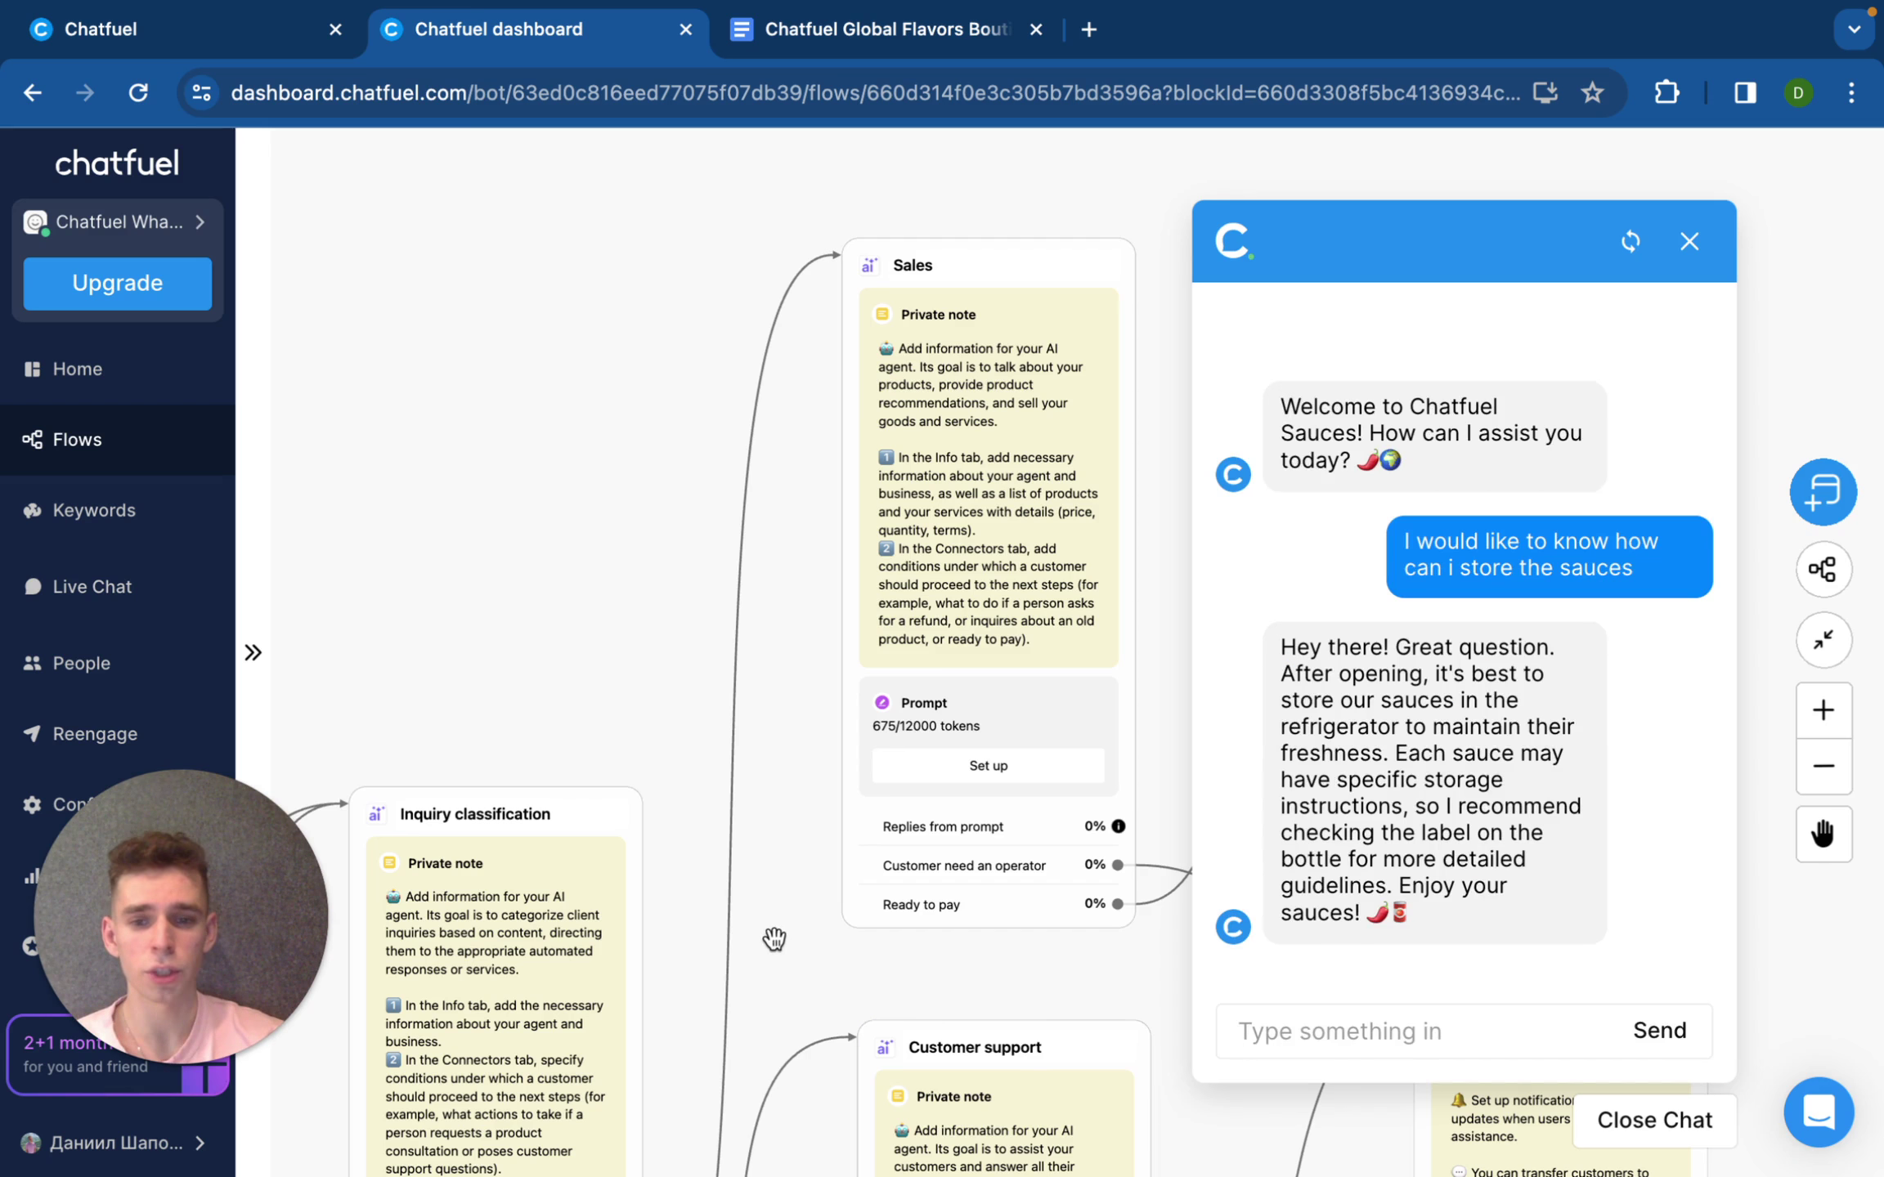
pyautogui.scroll(-1, 776, 887)
pyautogui.scroll(-5, 777, 887)
pyautogui.hscroll(-2, 777, 887)
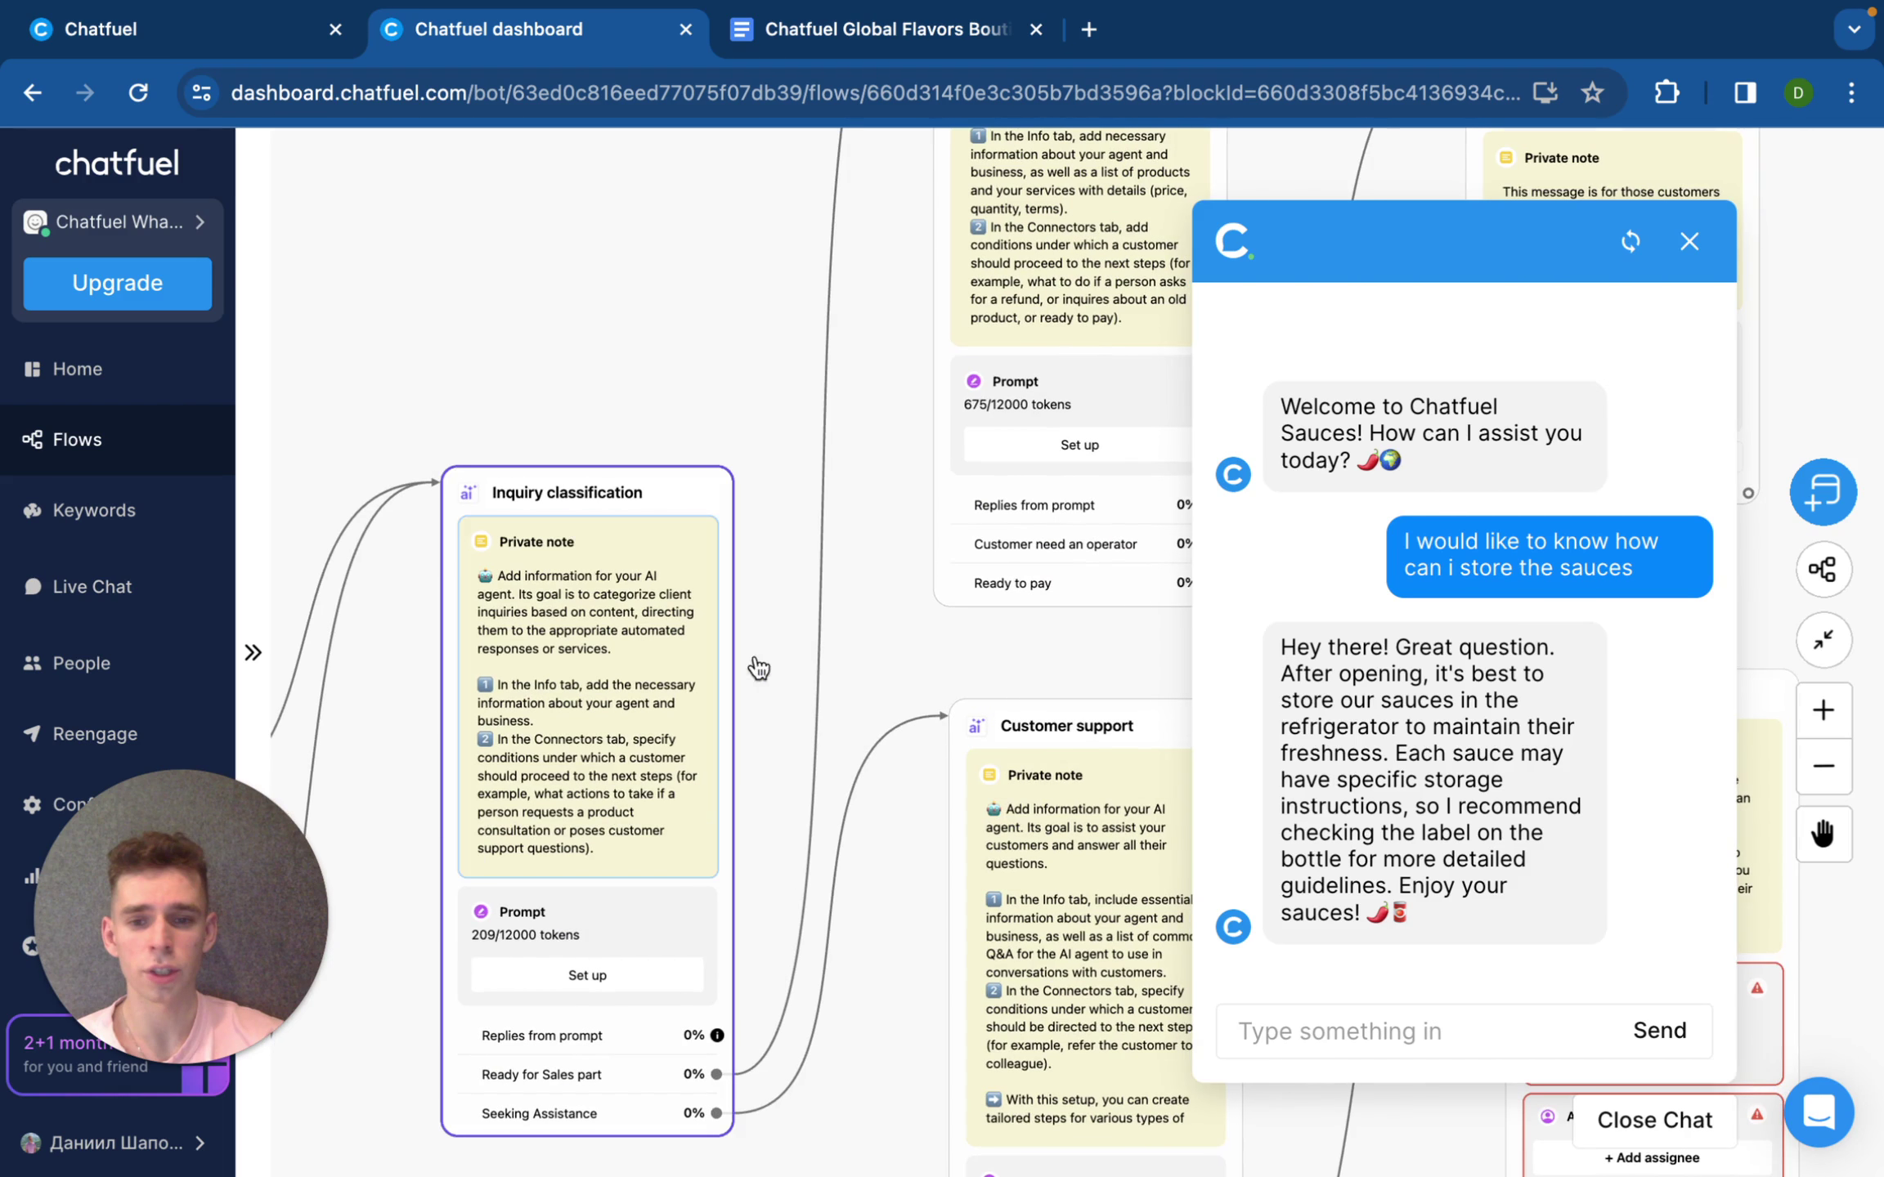
pyautogui.moveTo(872, 1060); pyautogui.dragTo(878, 916)
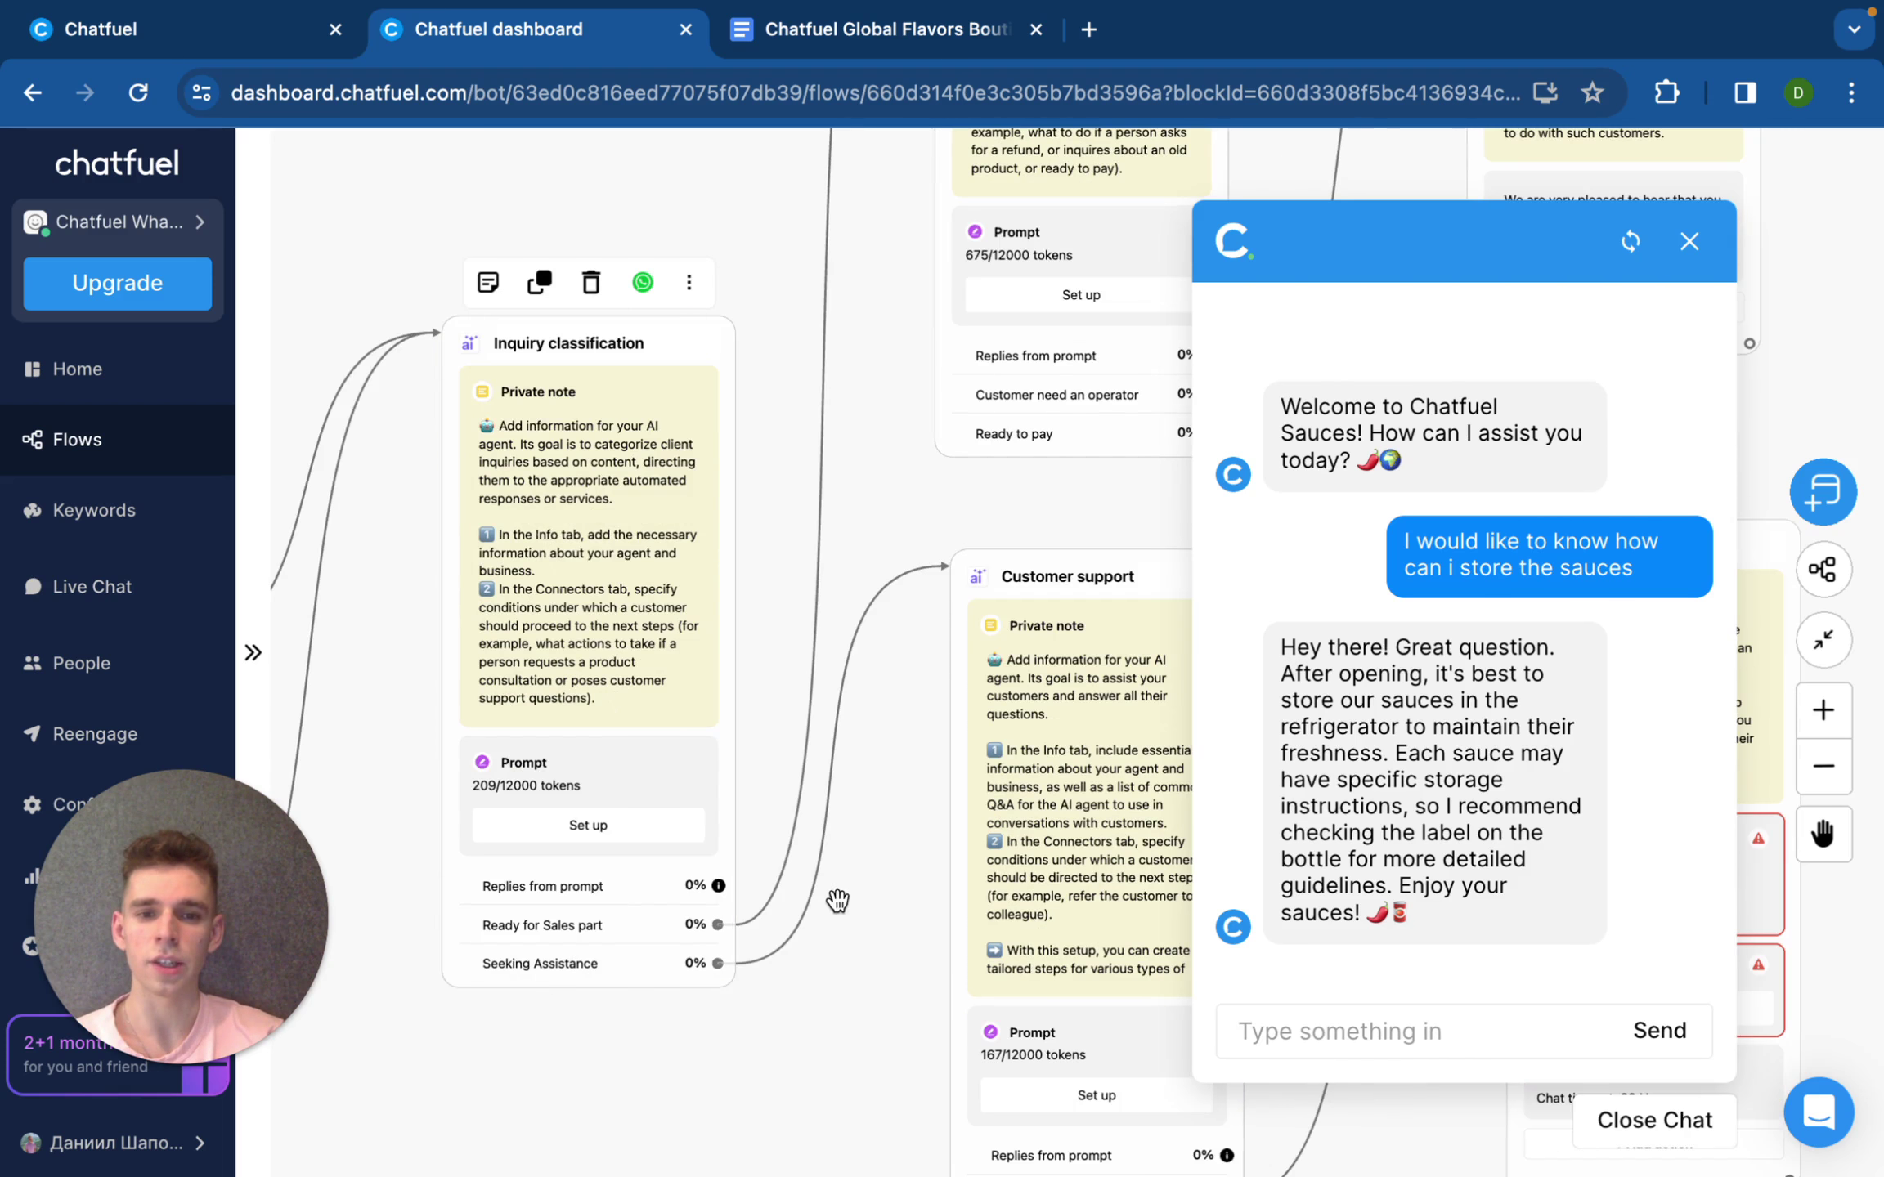
pyautogui.moveTo(853, 903); pyautogui.dragTo(779, 953)
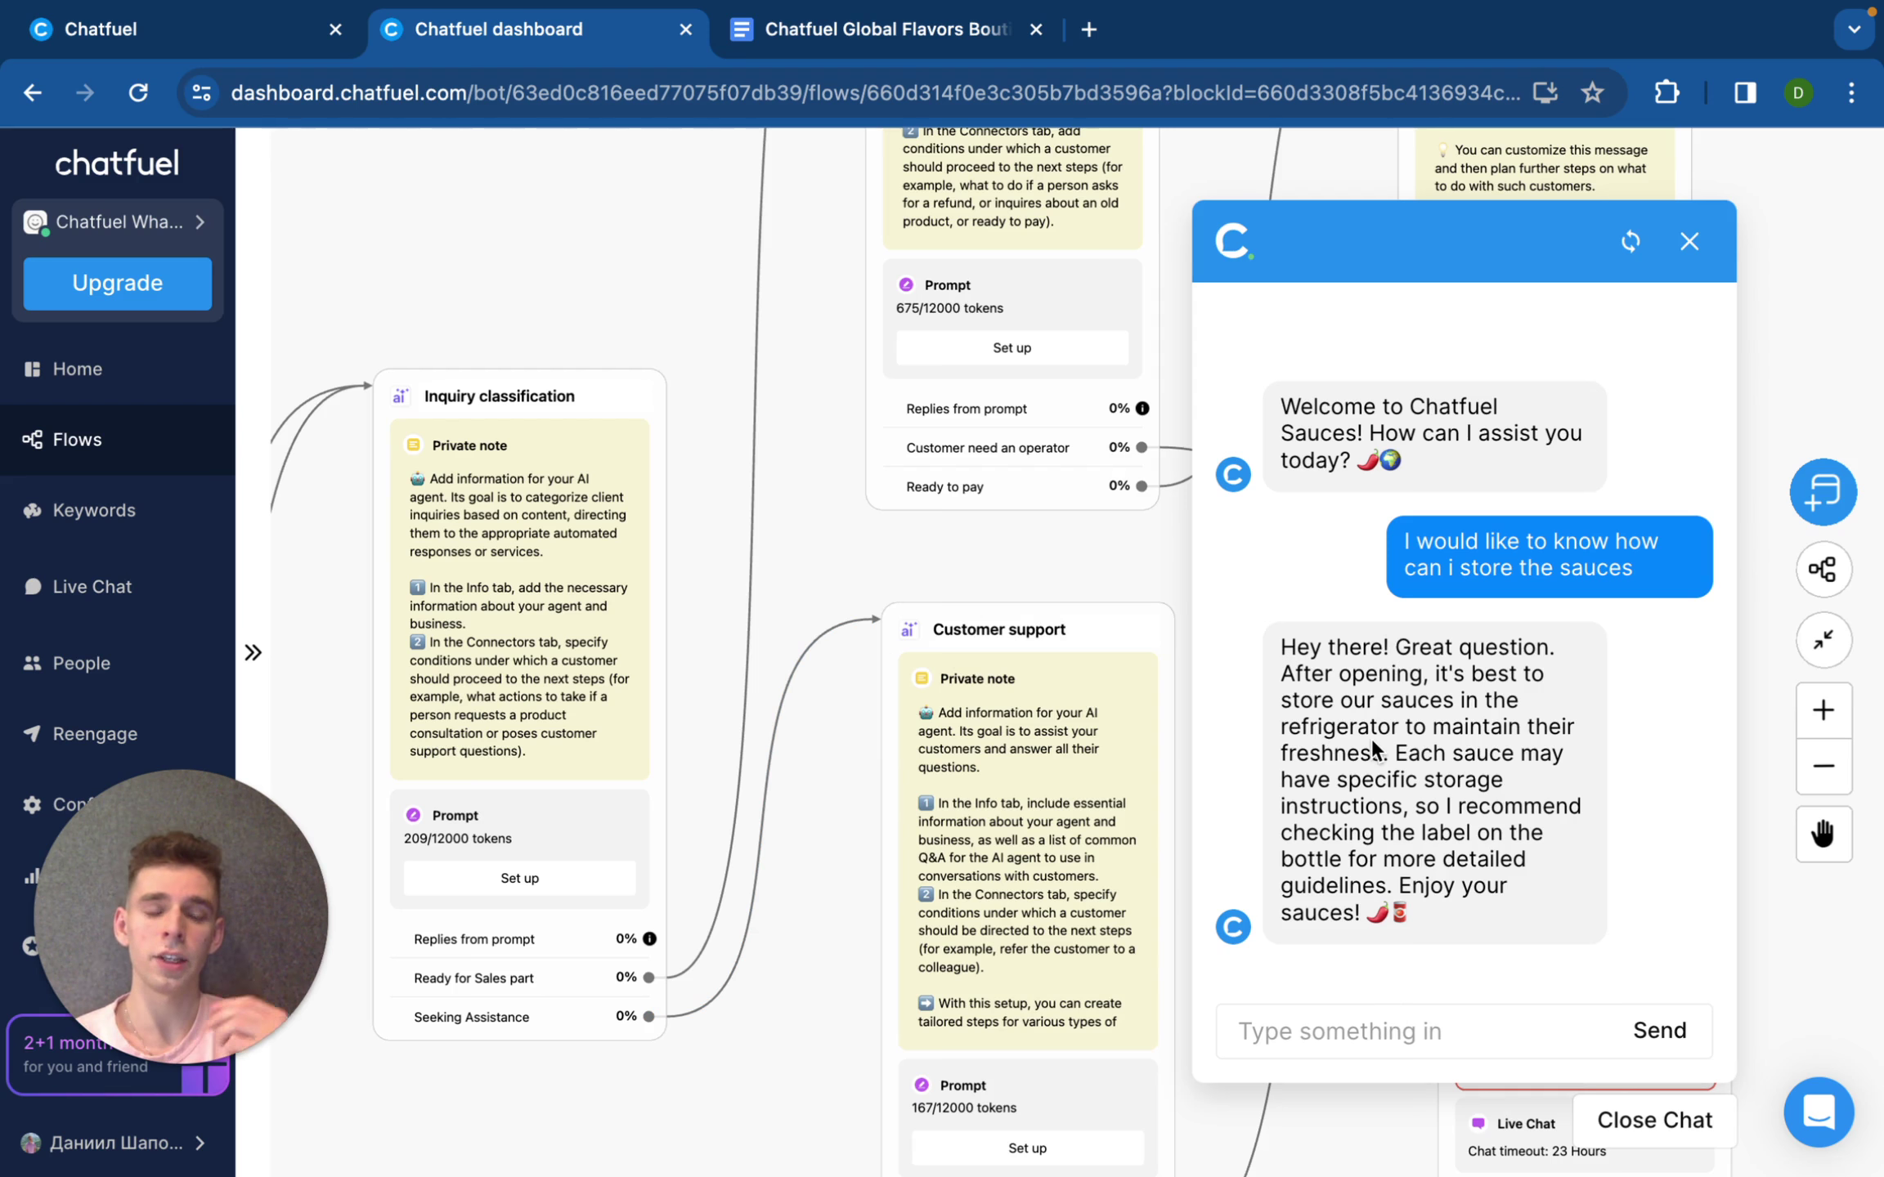
pyautogui.click(958, 1140)
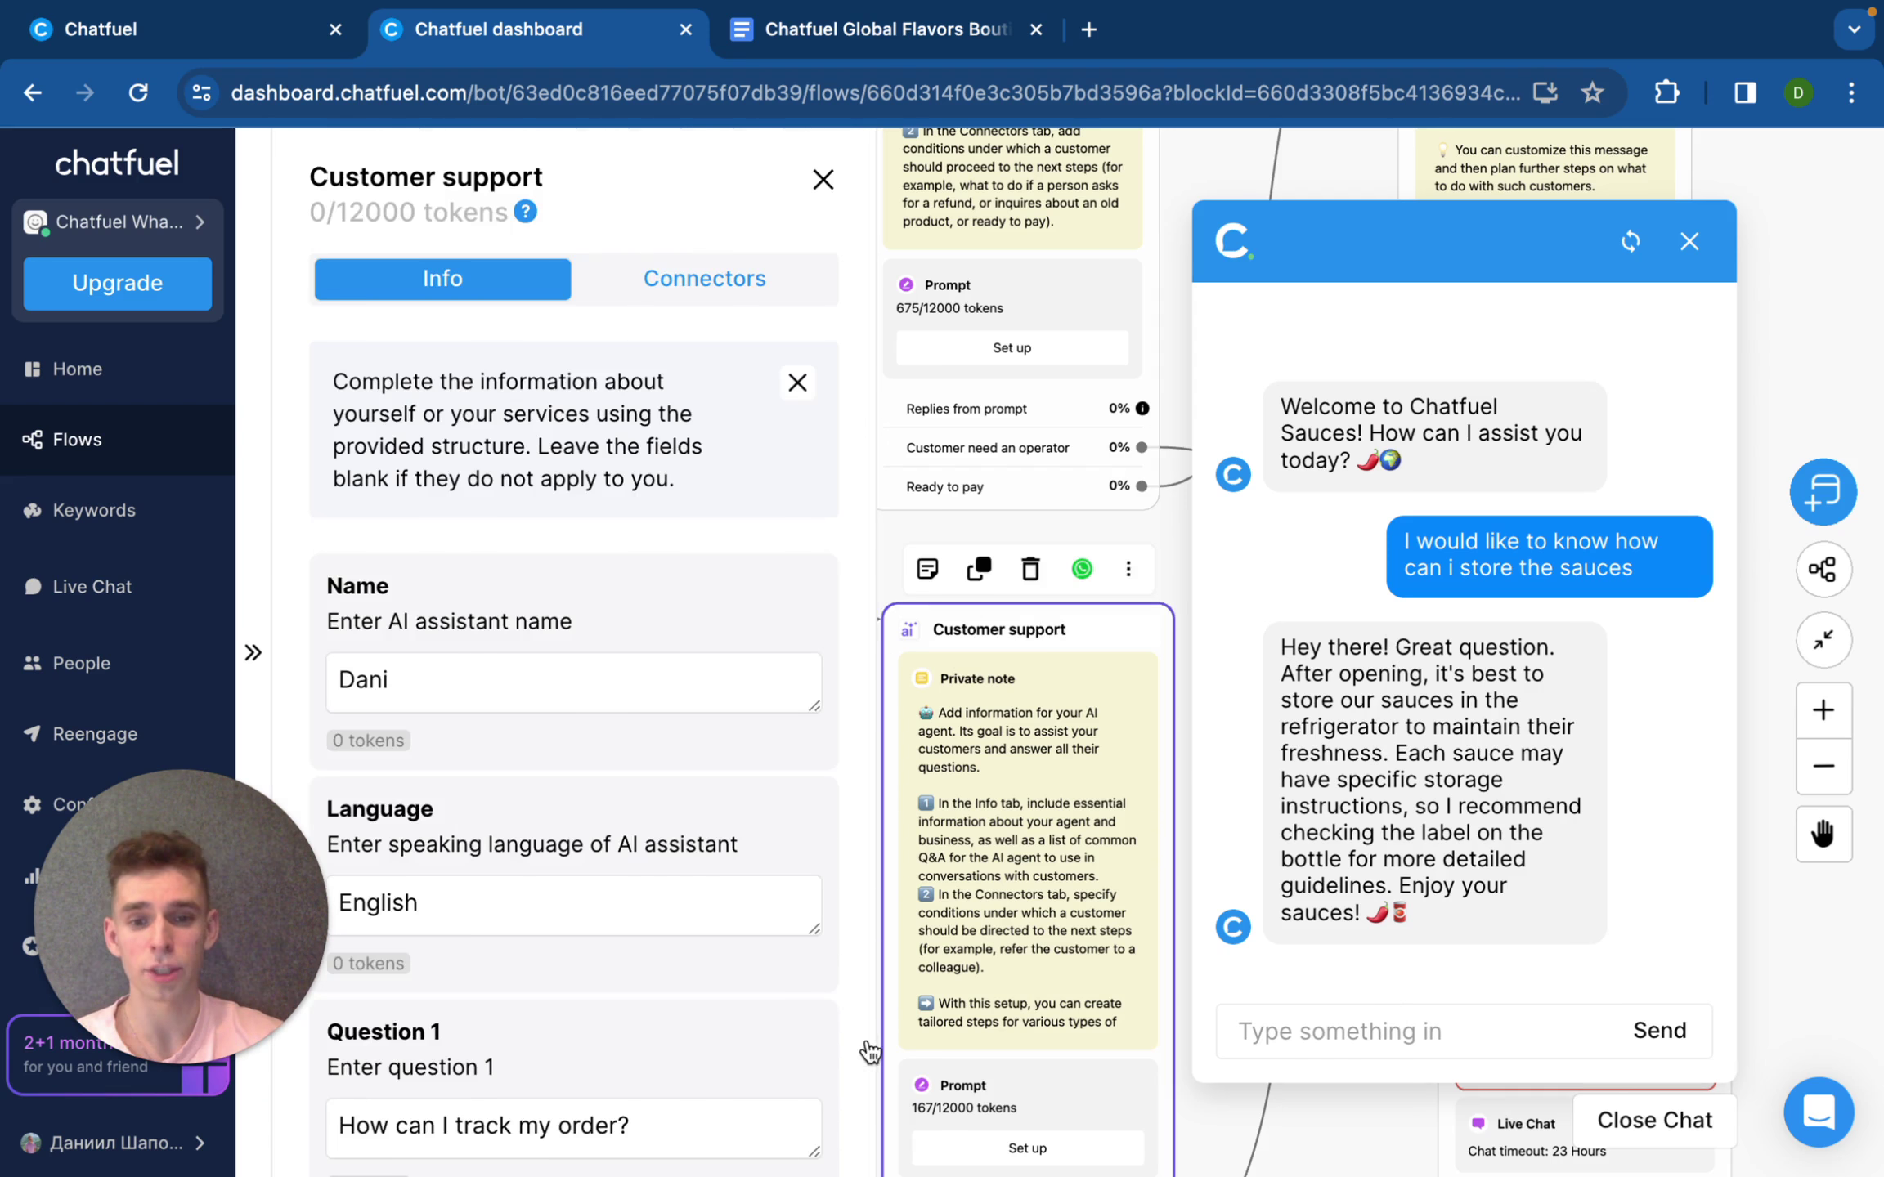
pyautogui.scroll(-5, 656, 952)
pyautogui.scroll(-3, 656, 952)
pyautogui.scroll(-9, 657, 948)
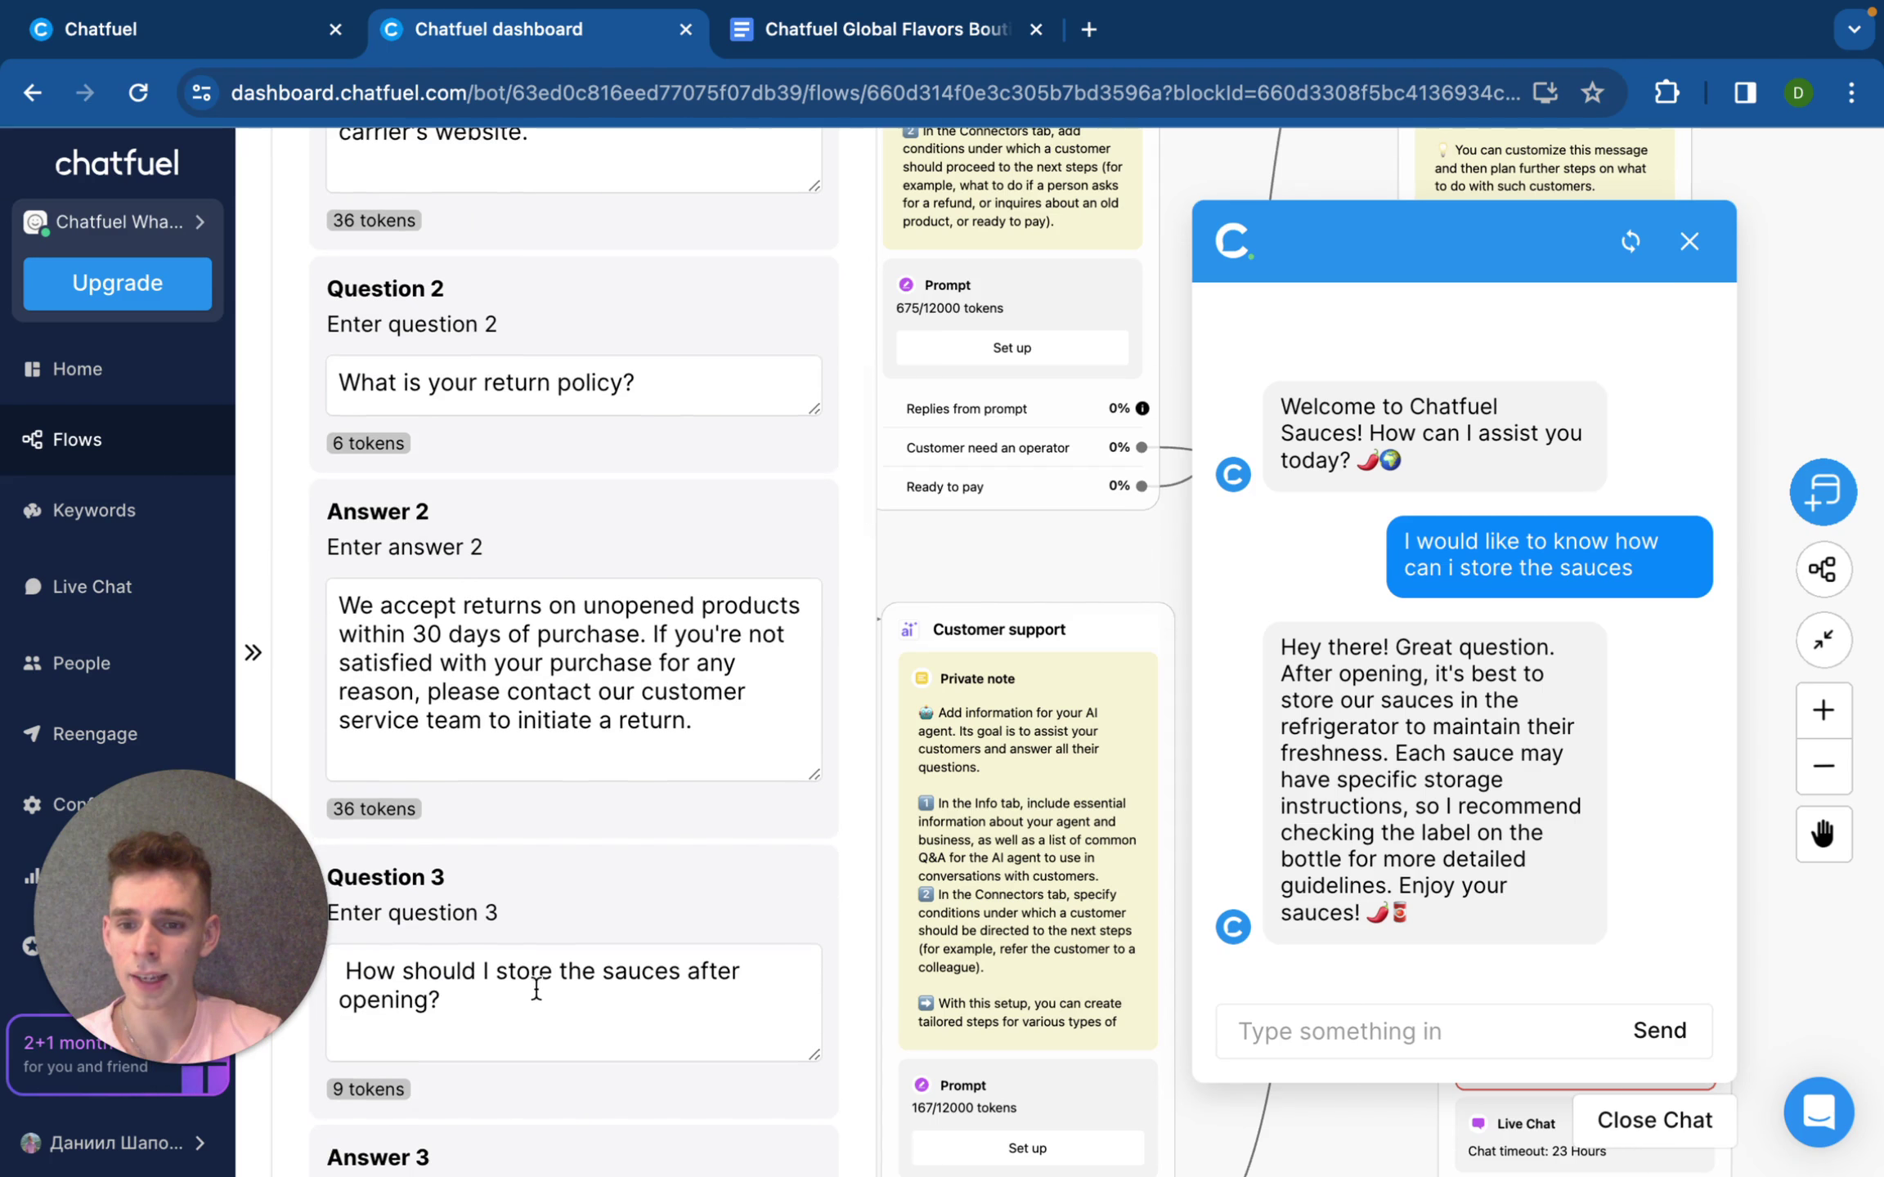
pyautogui.scroll(-3, 653, 949)
pyautogui.scroll(-3, 651, 936)
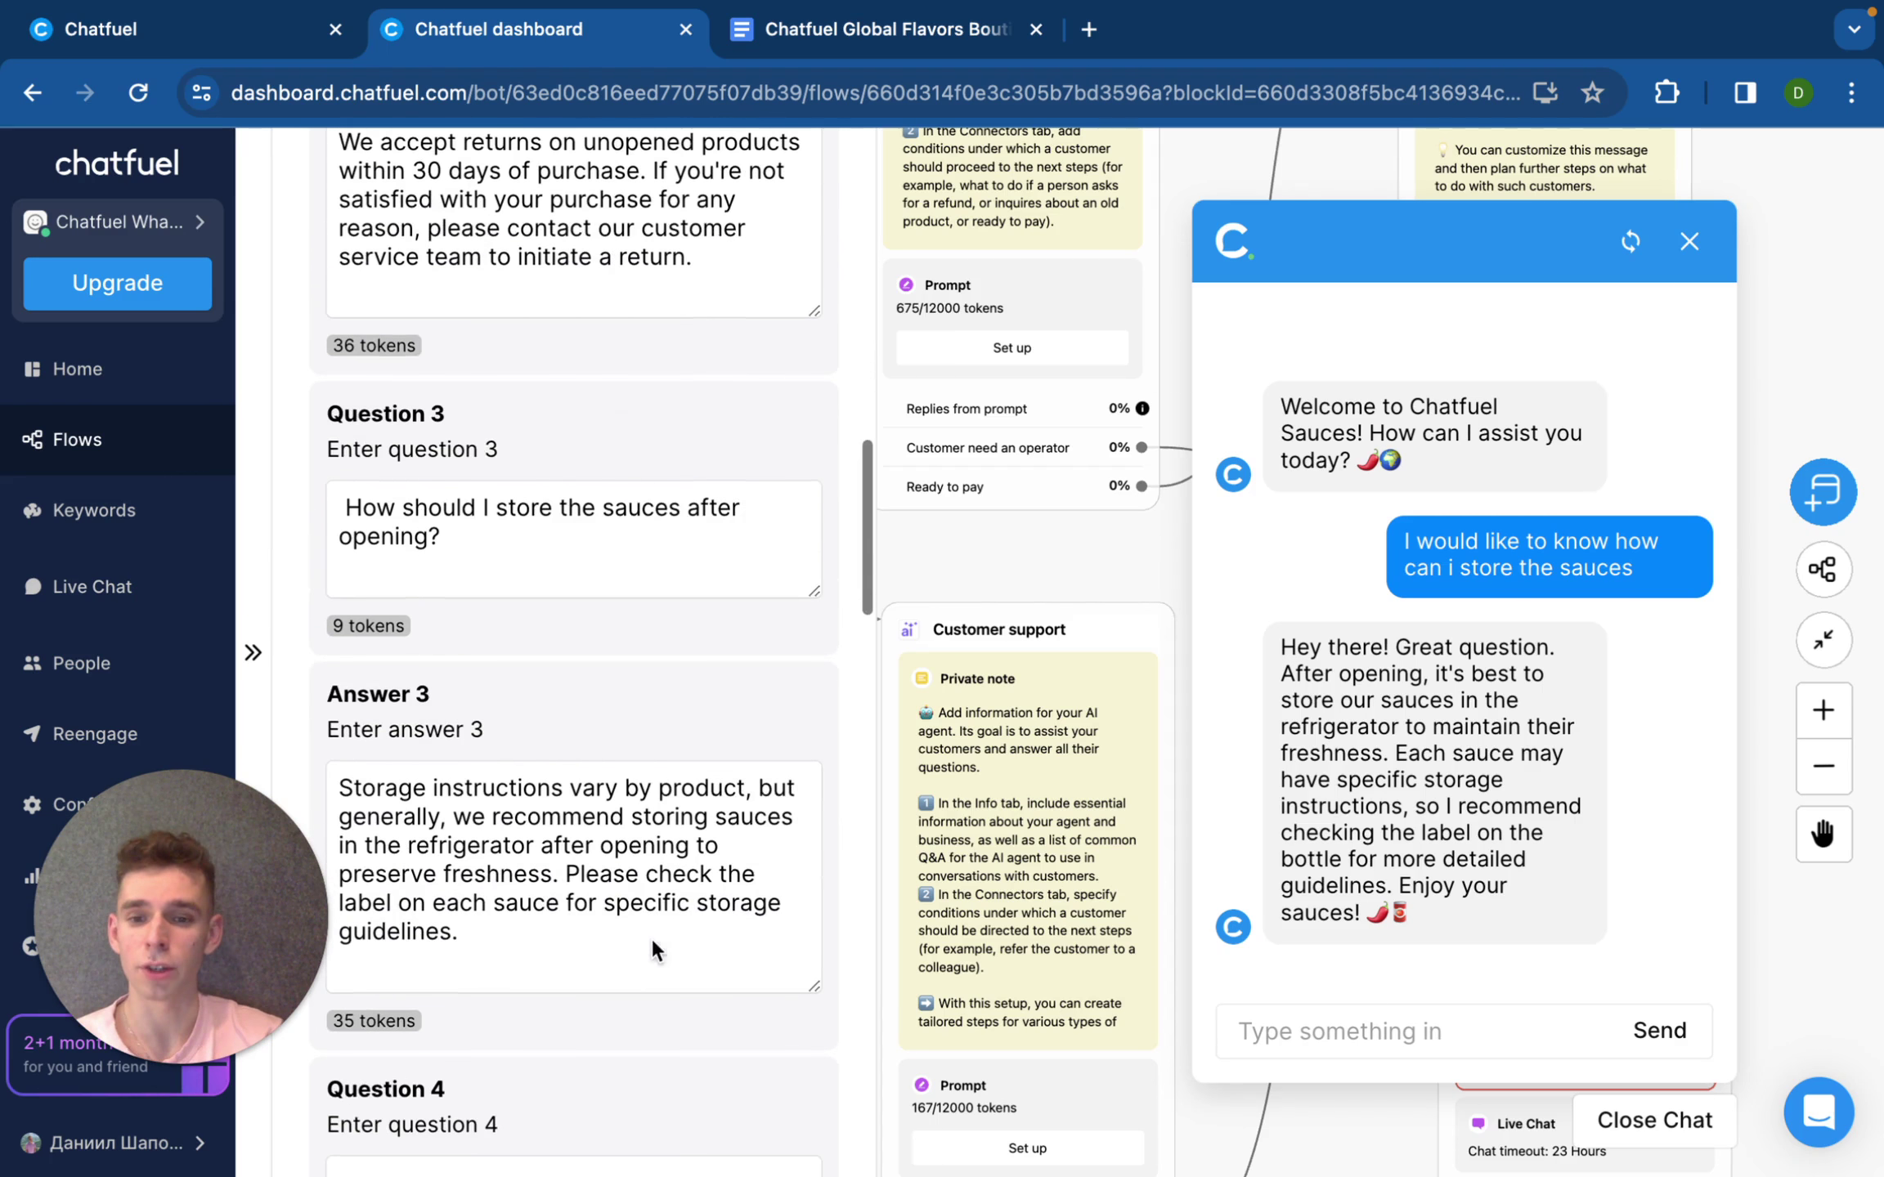
pyautogui.moveTo(337, 789); pyautogui.dragTo(617, 943)
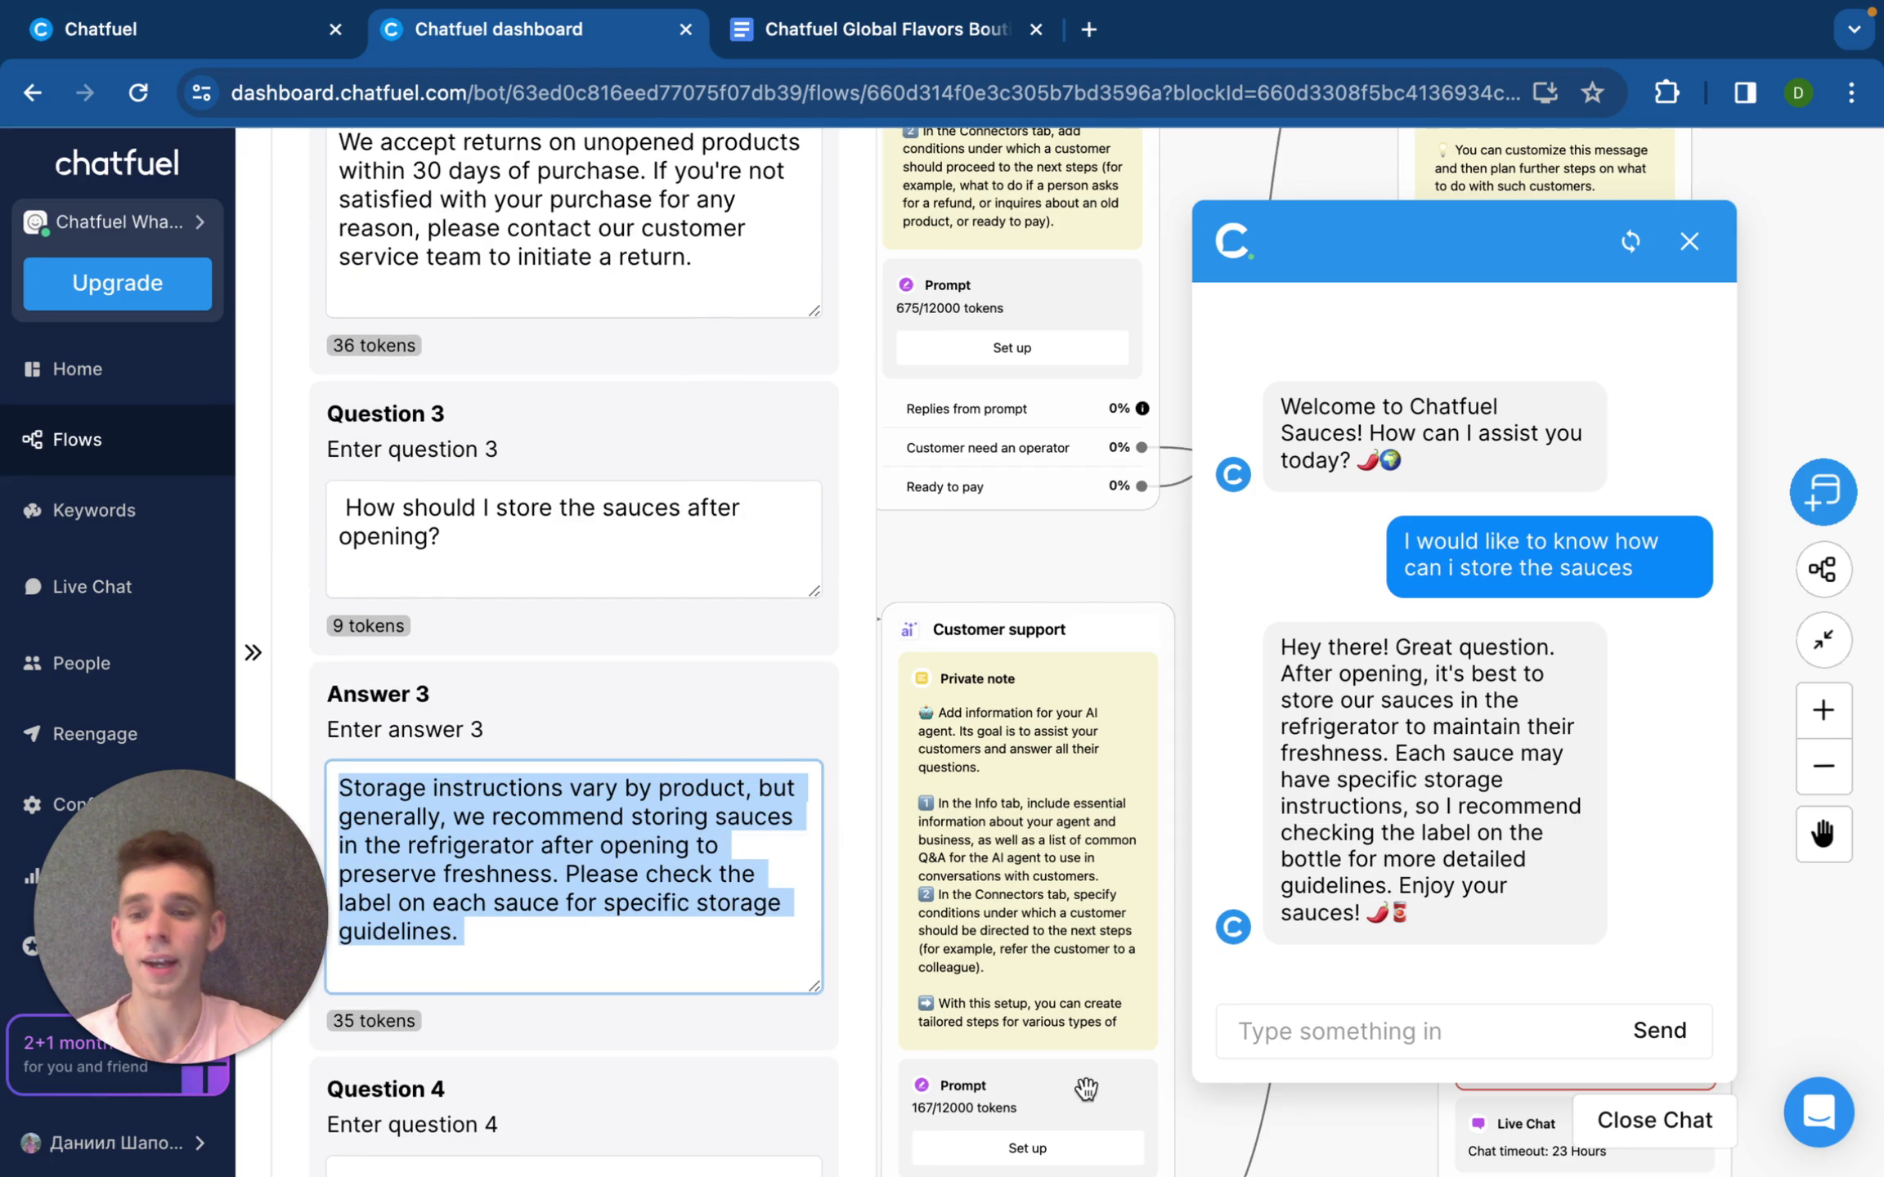
pyautogui.click(1313, 1137)
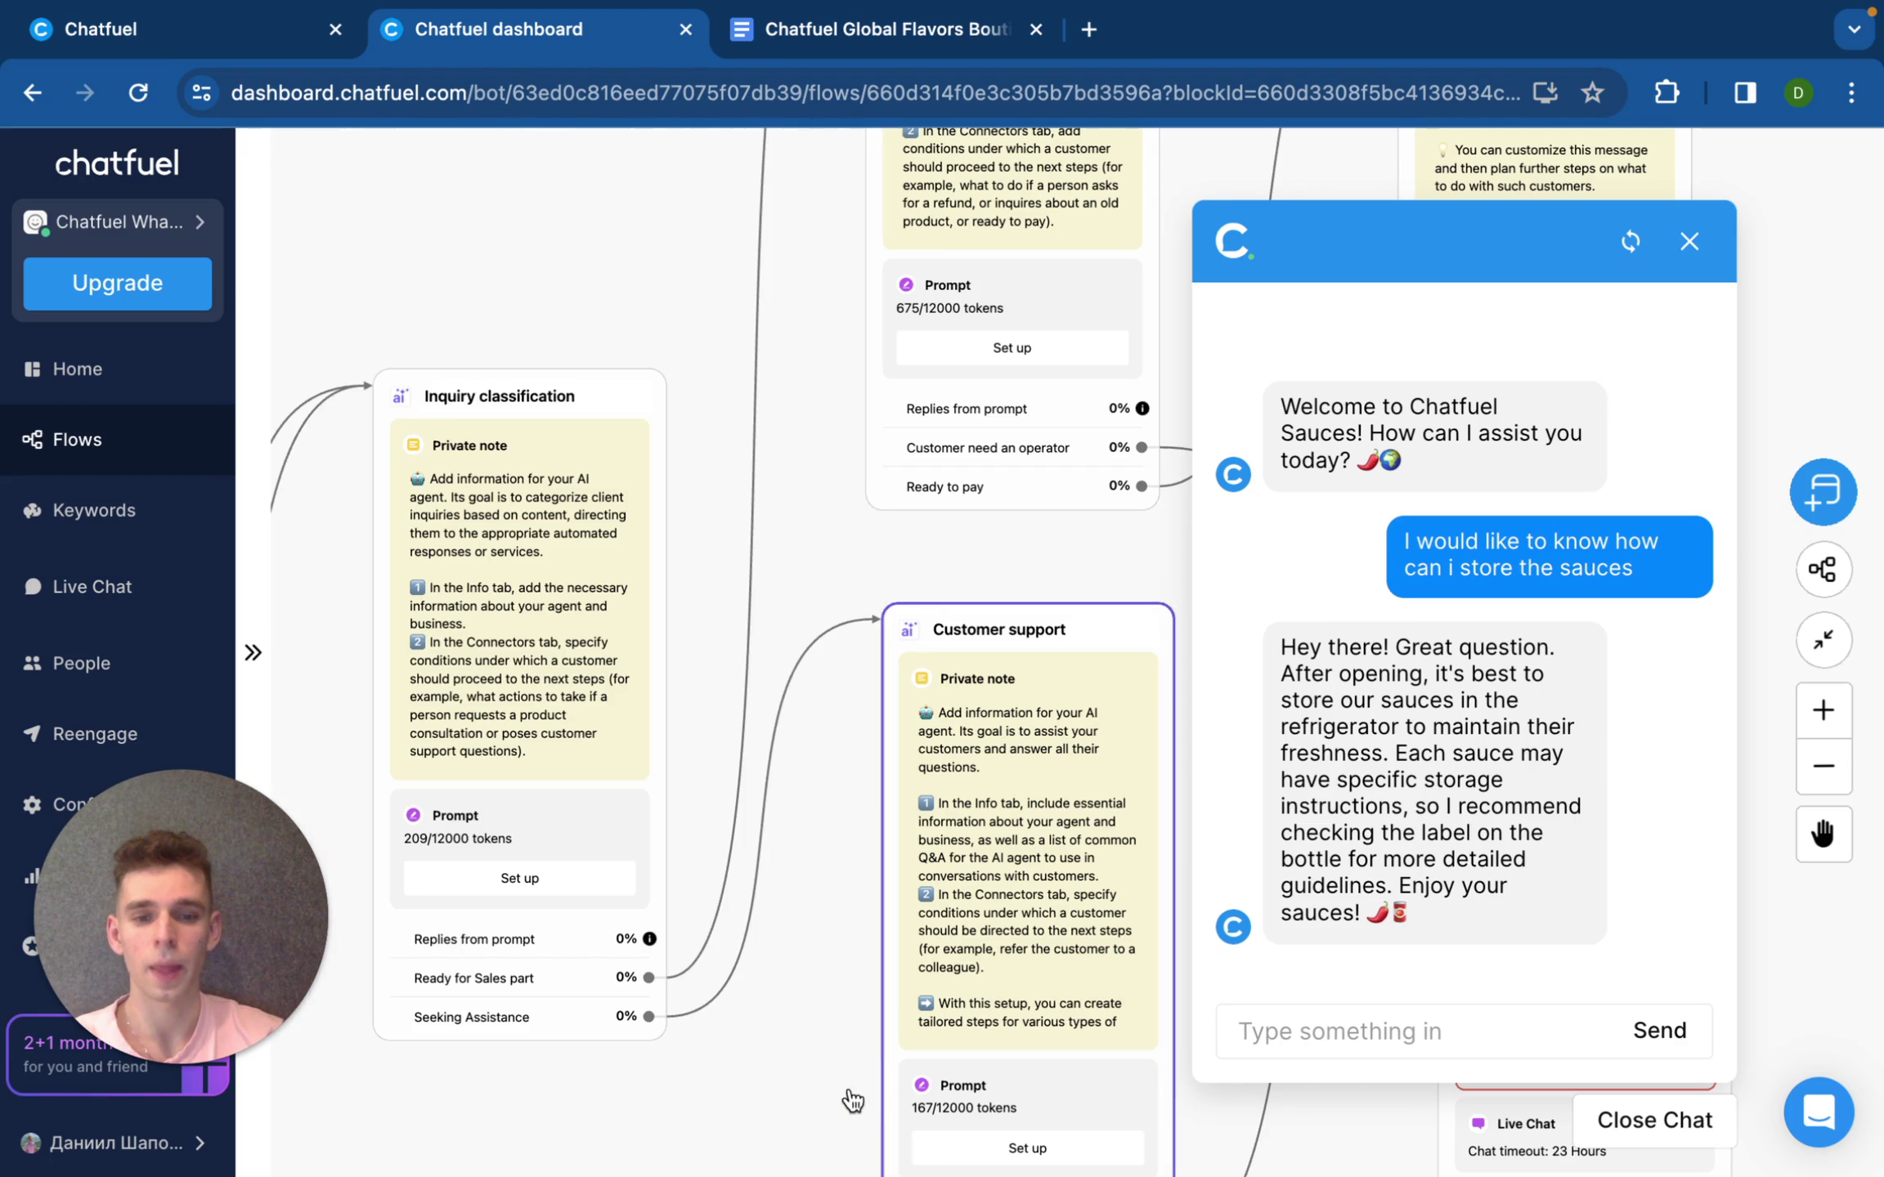
pyautogui.moveTo(772, 1083); pyautogui.dragTo(911, 1073)
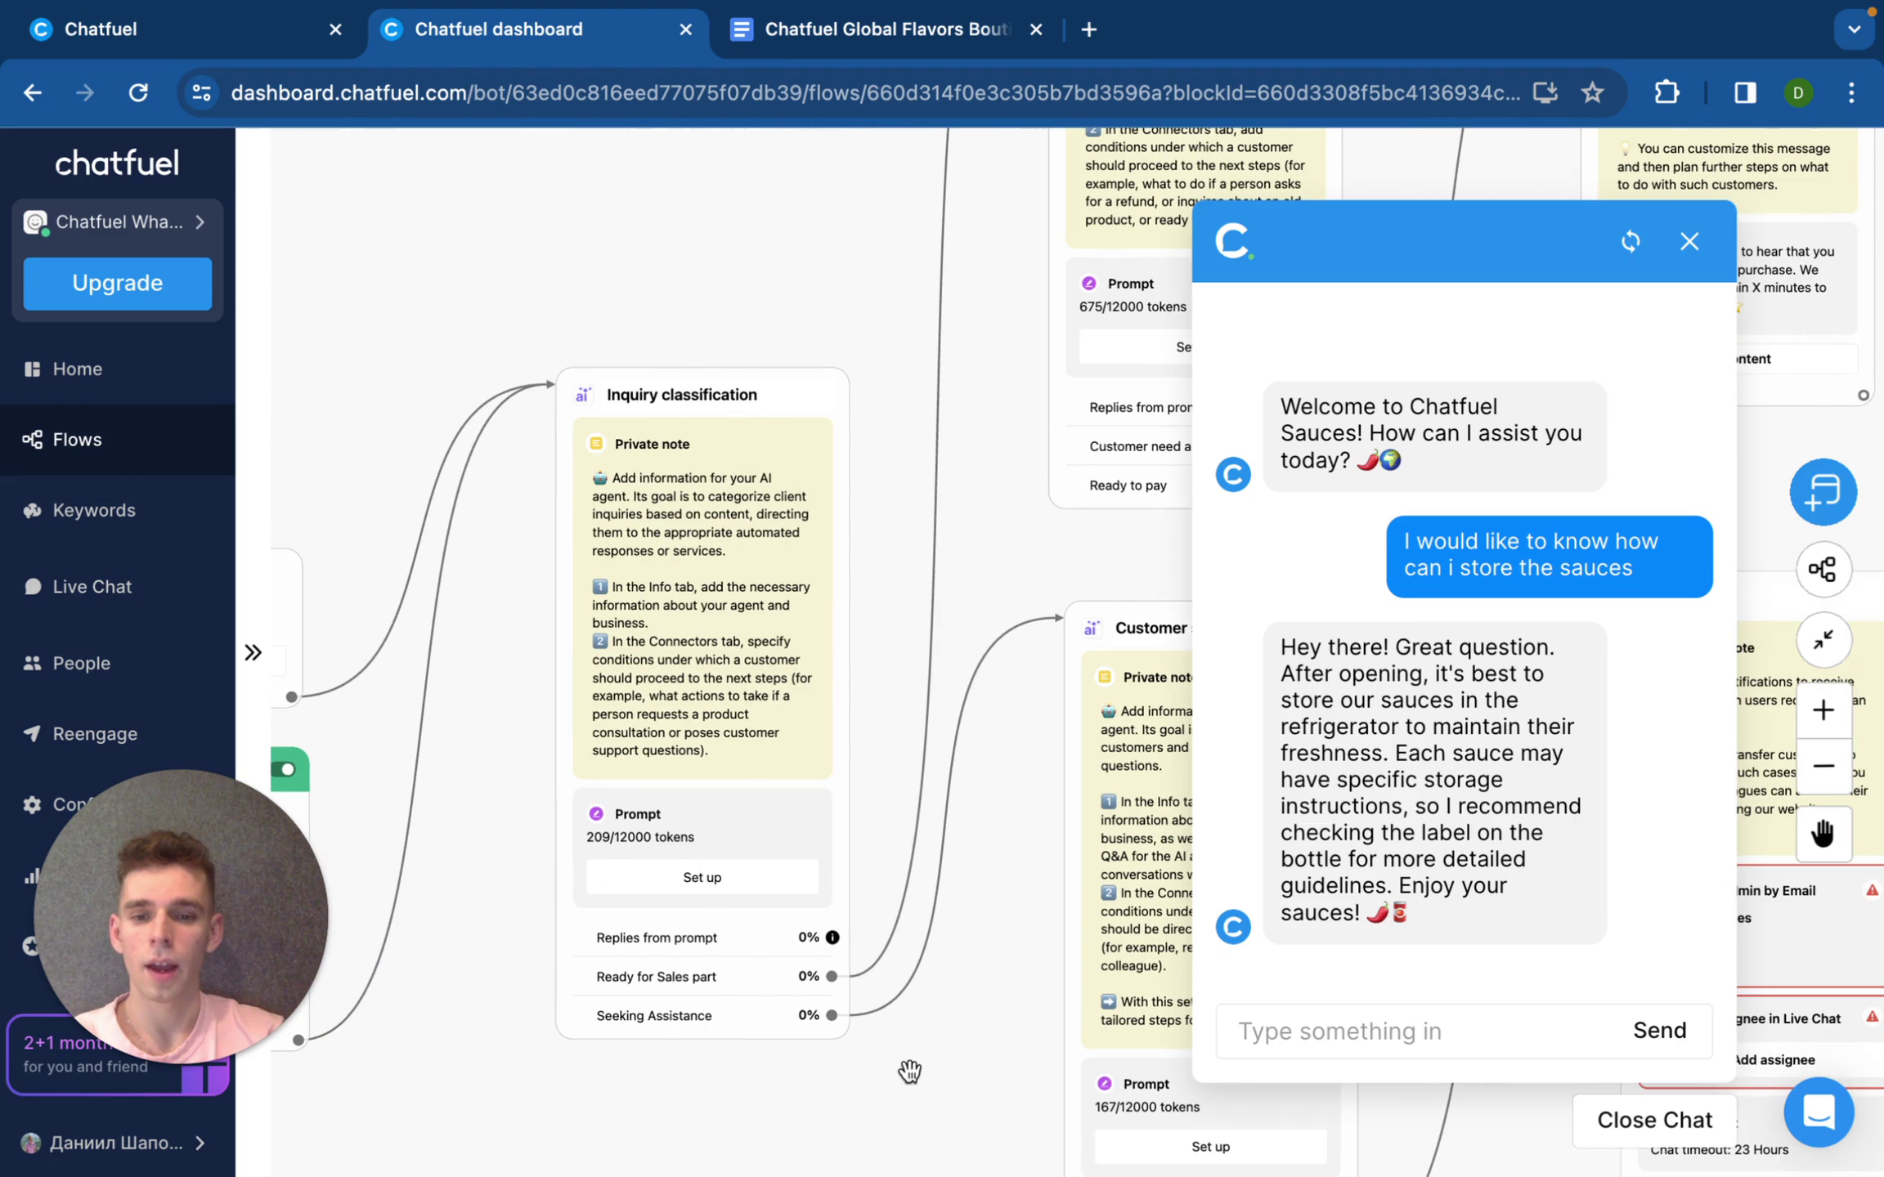
# Step: Close the test chat and show the Inquiry classification block's connector conditions
pyautogui.click(1688, 241)
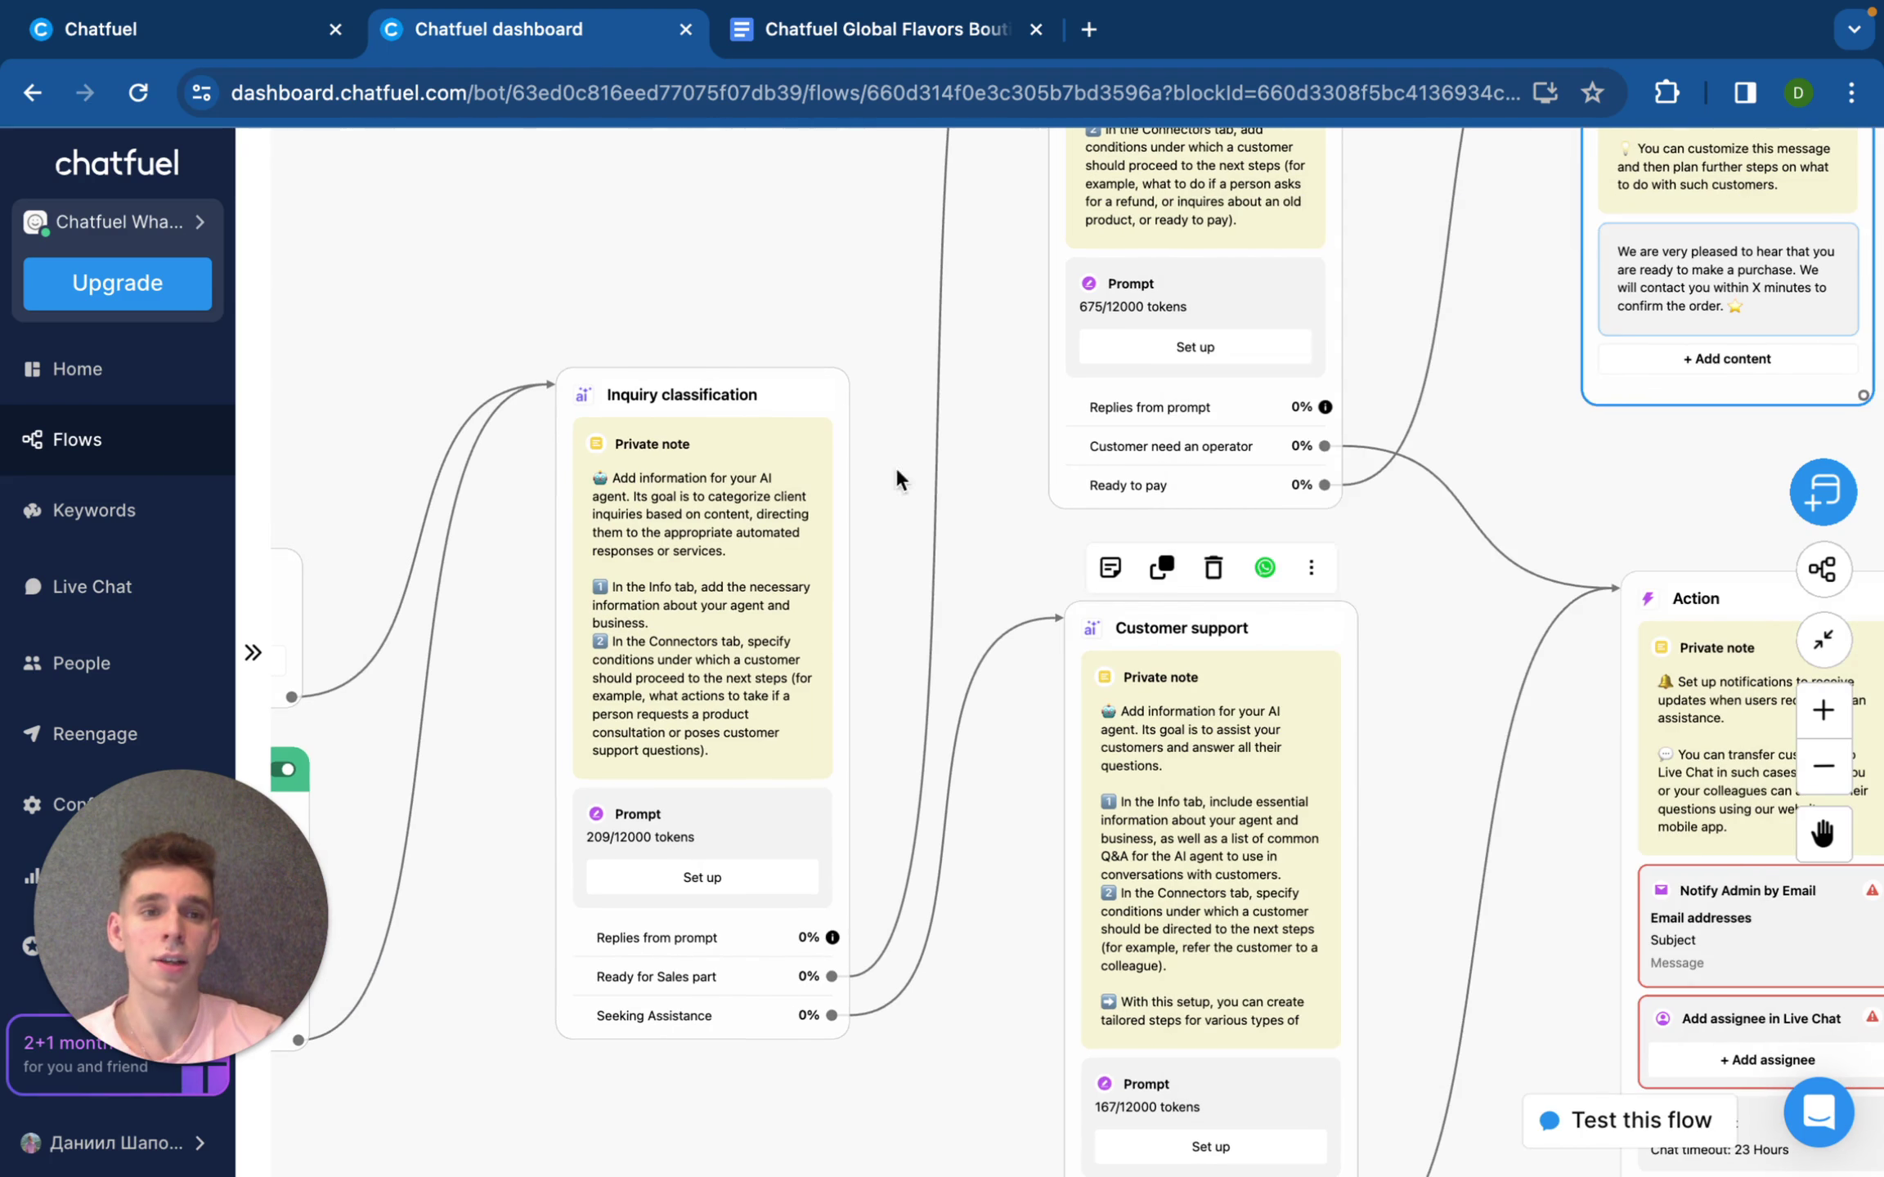
pyautogui.click(756, 808)
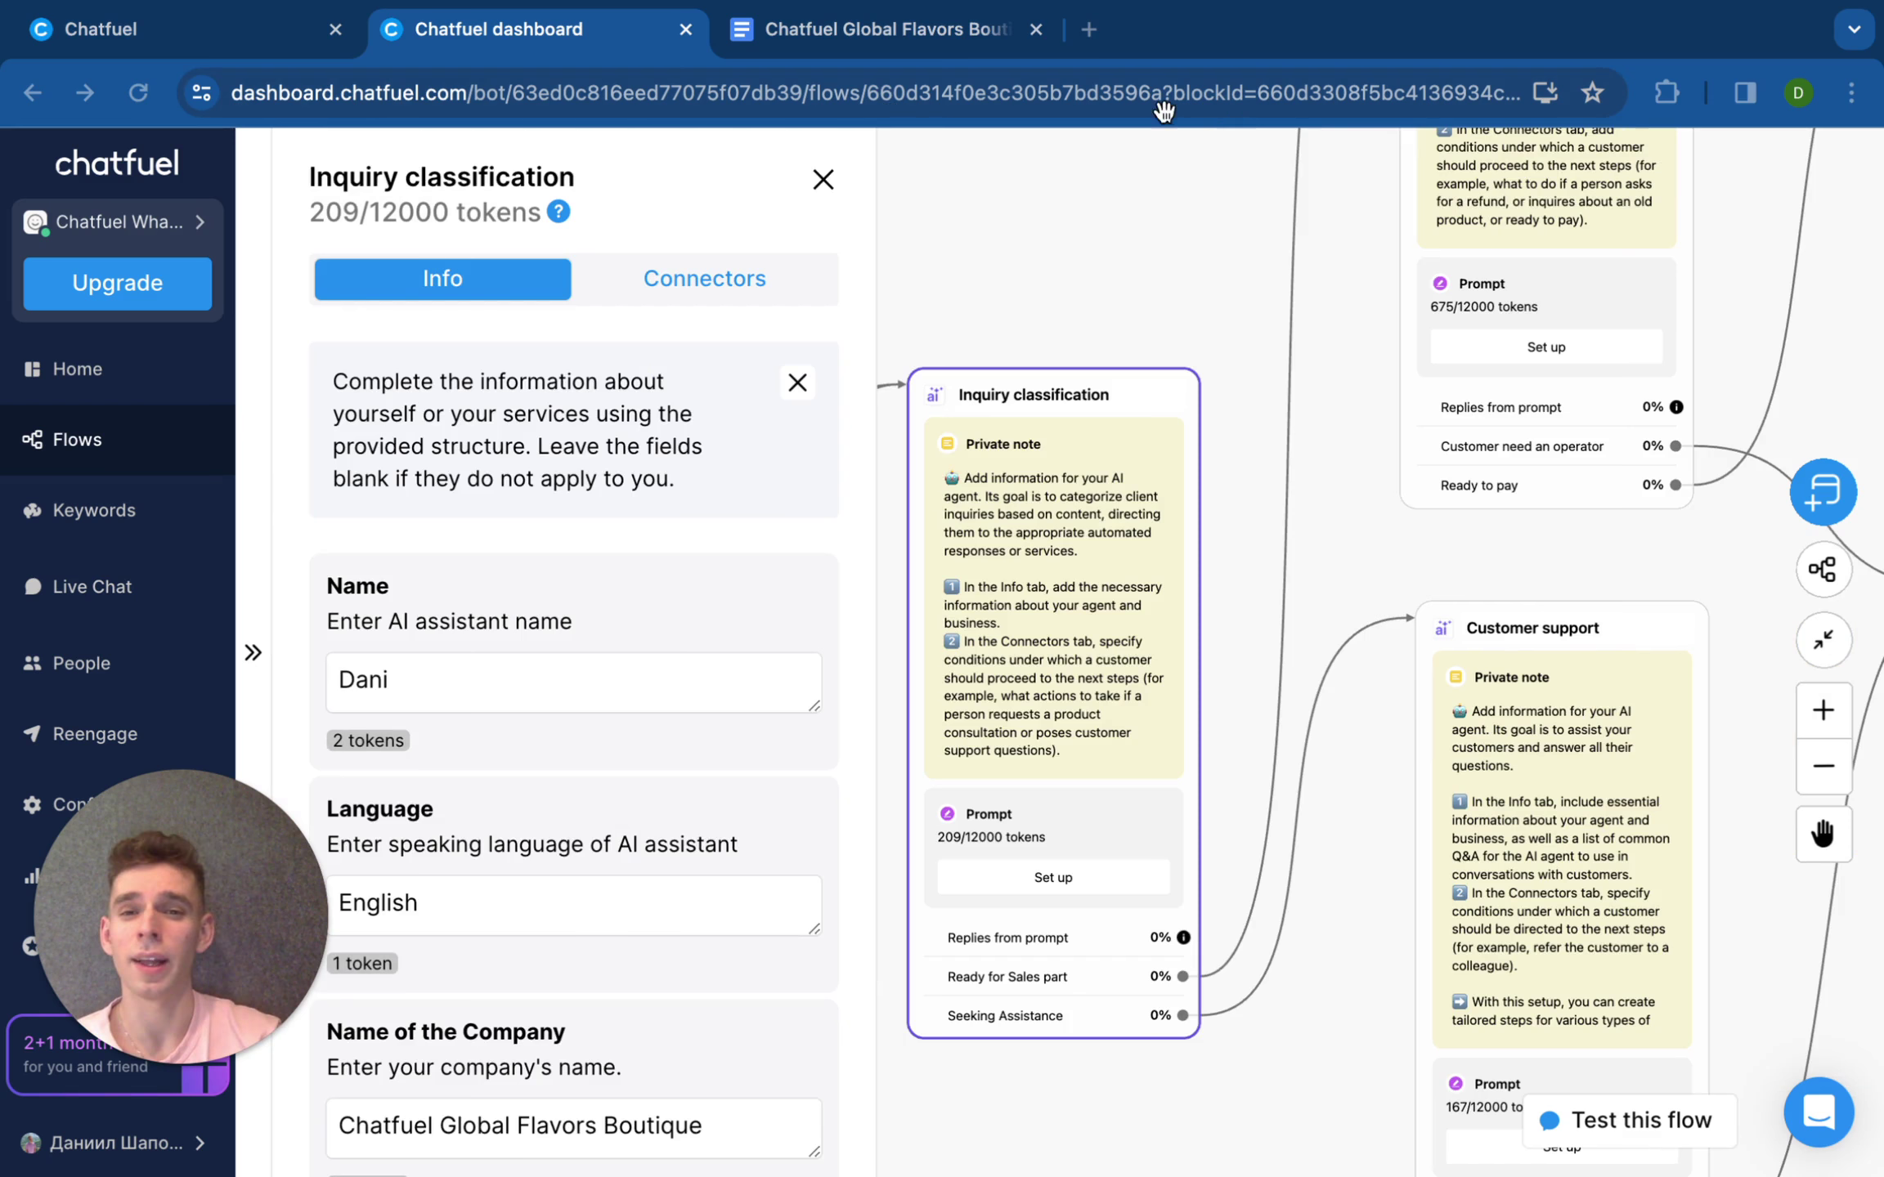
pyautogui.click(736, 292)
pyautogui.scroll(-2, 631, 535)
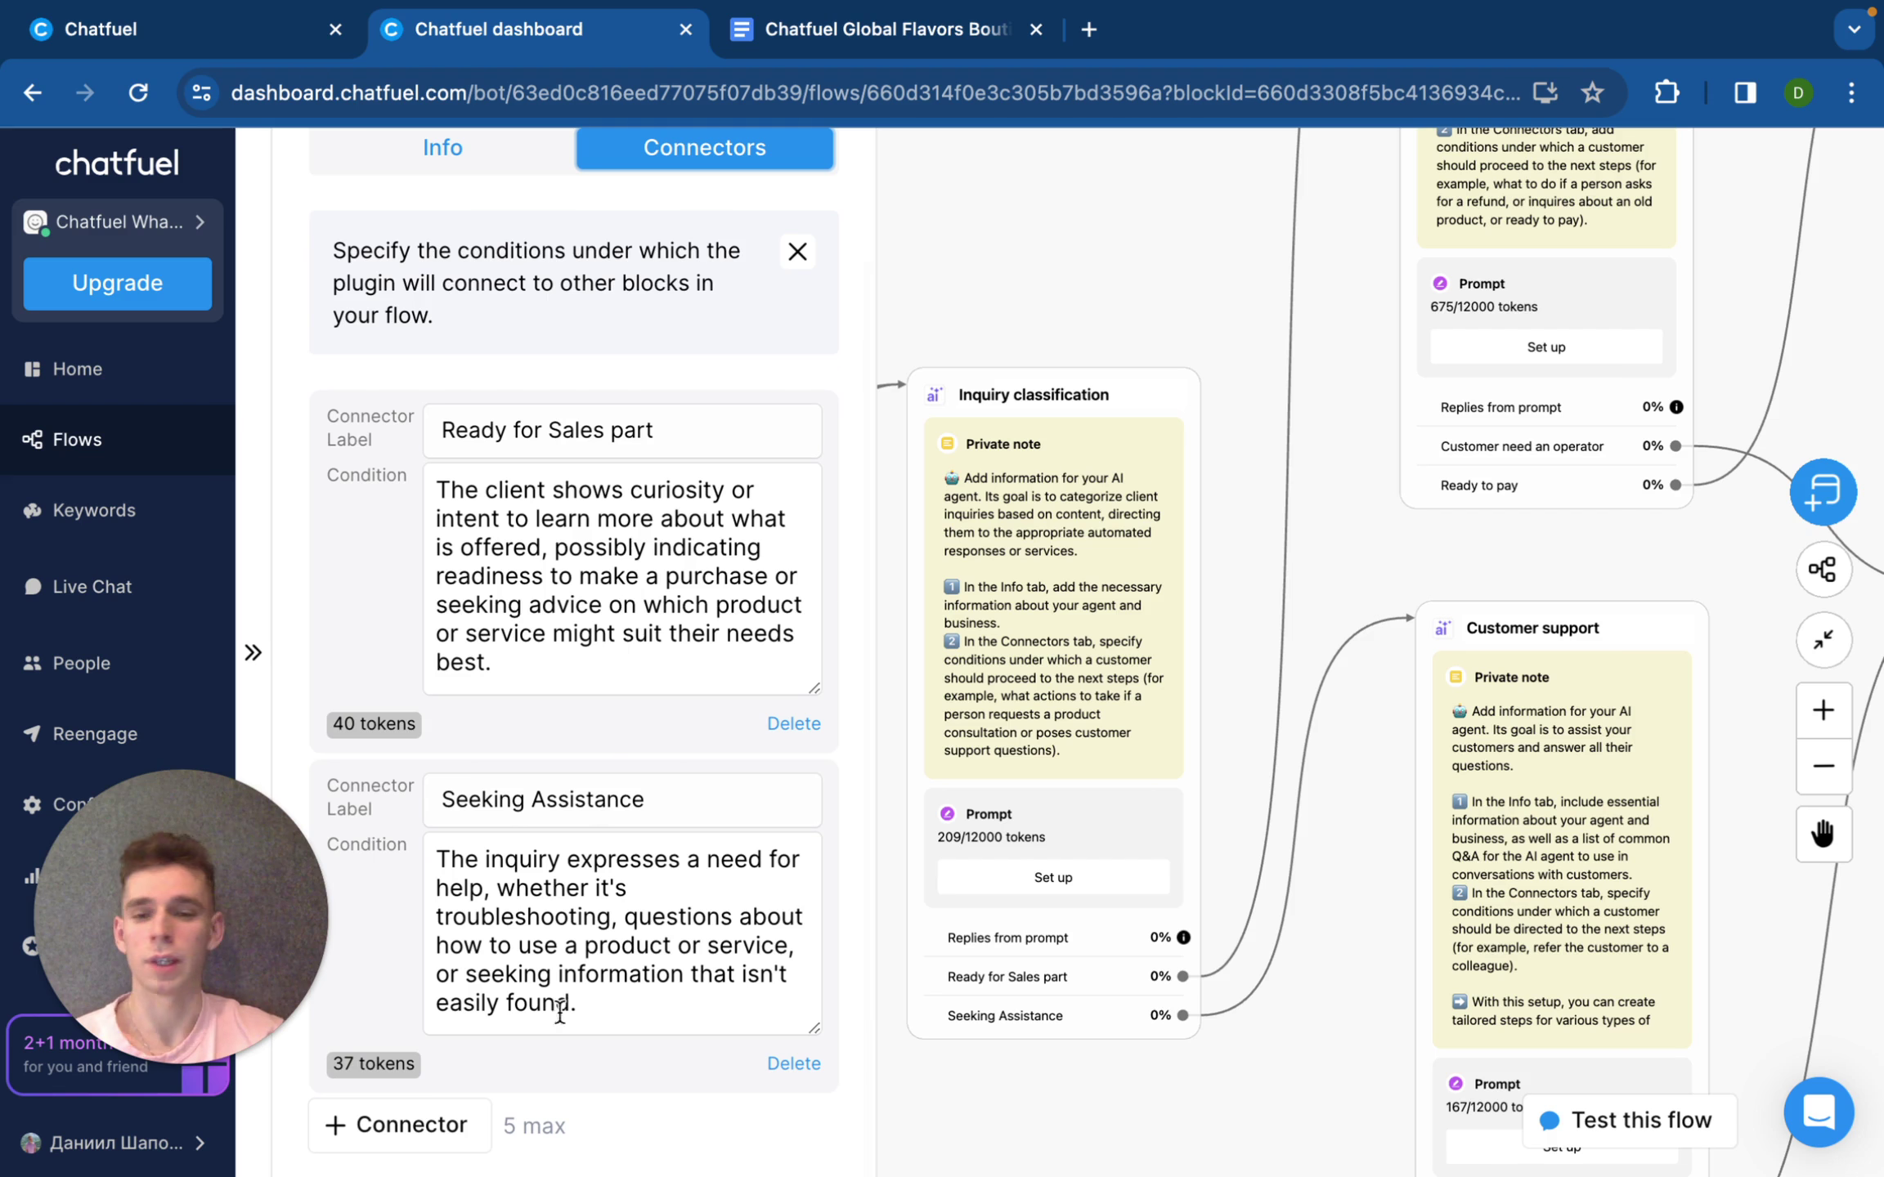
# Step: Add a 'Delivery' connector with condition 'The client asked about delivery status and issue'
pyautogui.click(433, 1125)
pyautogui.scroll(-3, 510, 1093)
pyautogui.click(580, 930)
pyautogui.write('Del')
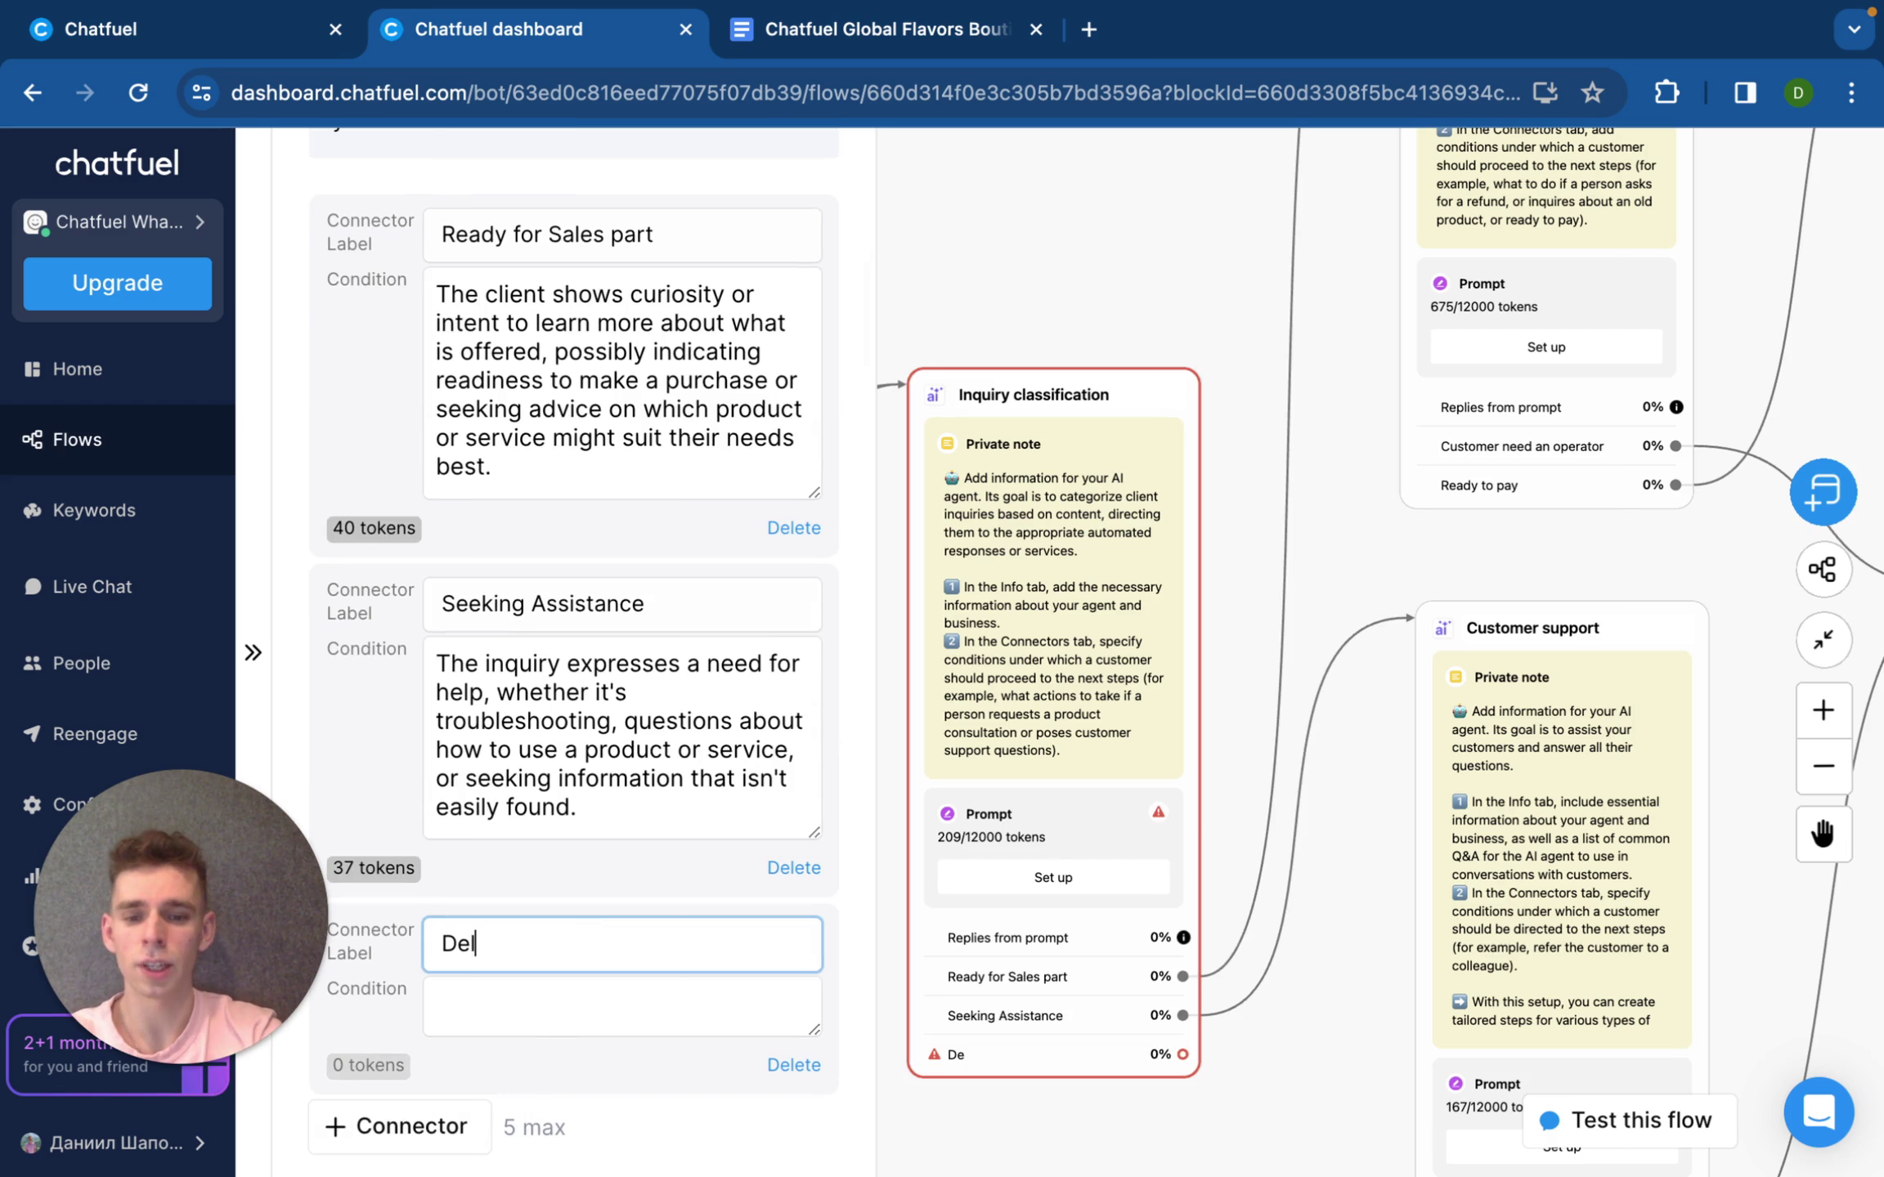
pyautogui.write('ivery')
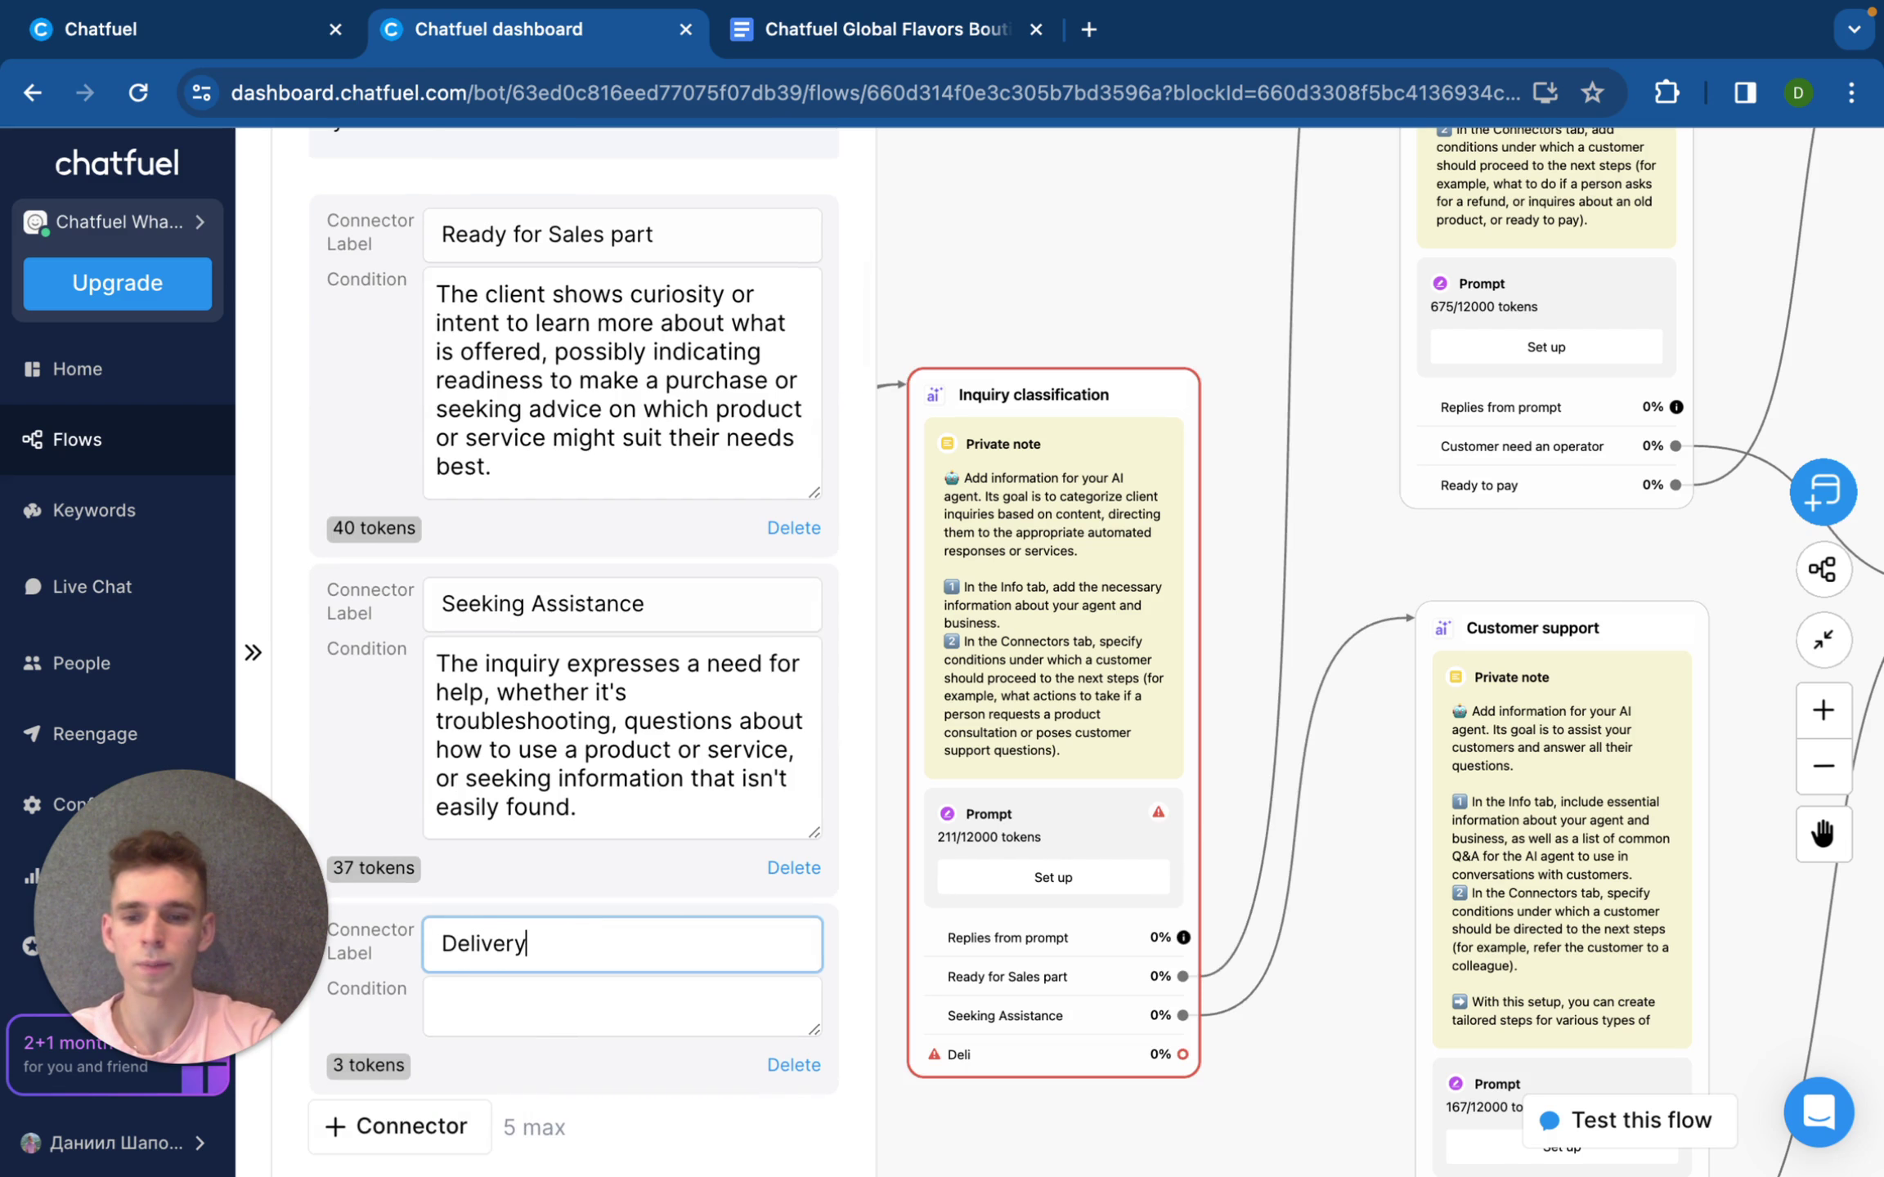
pyautogui.click(590, 995)
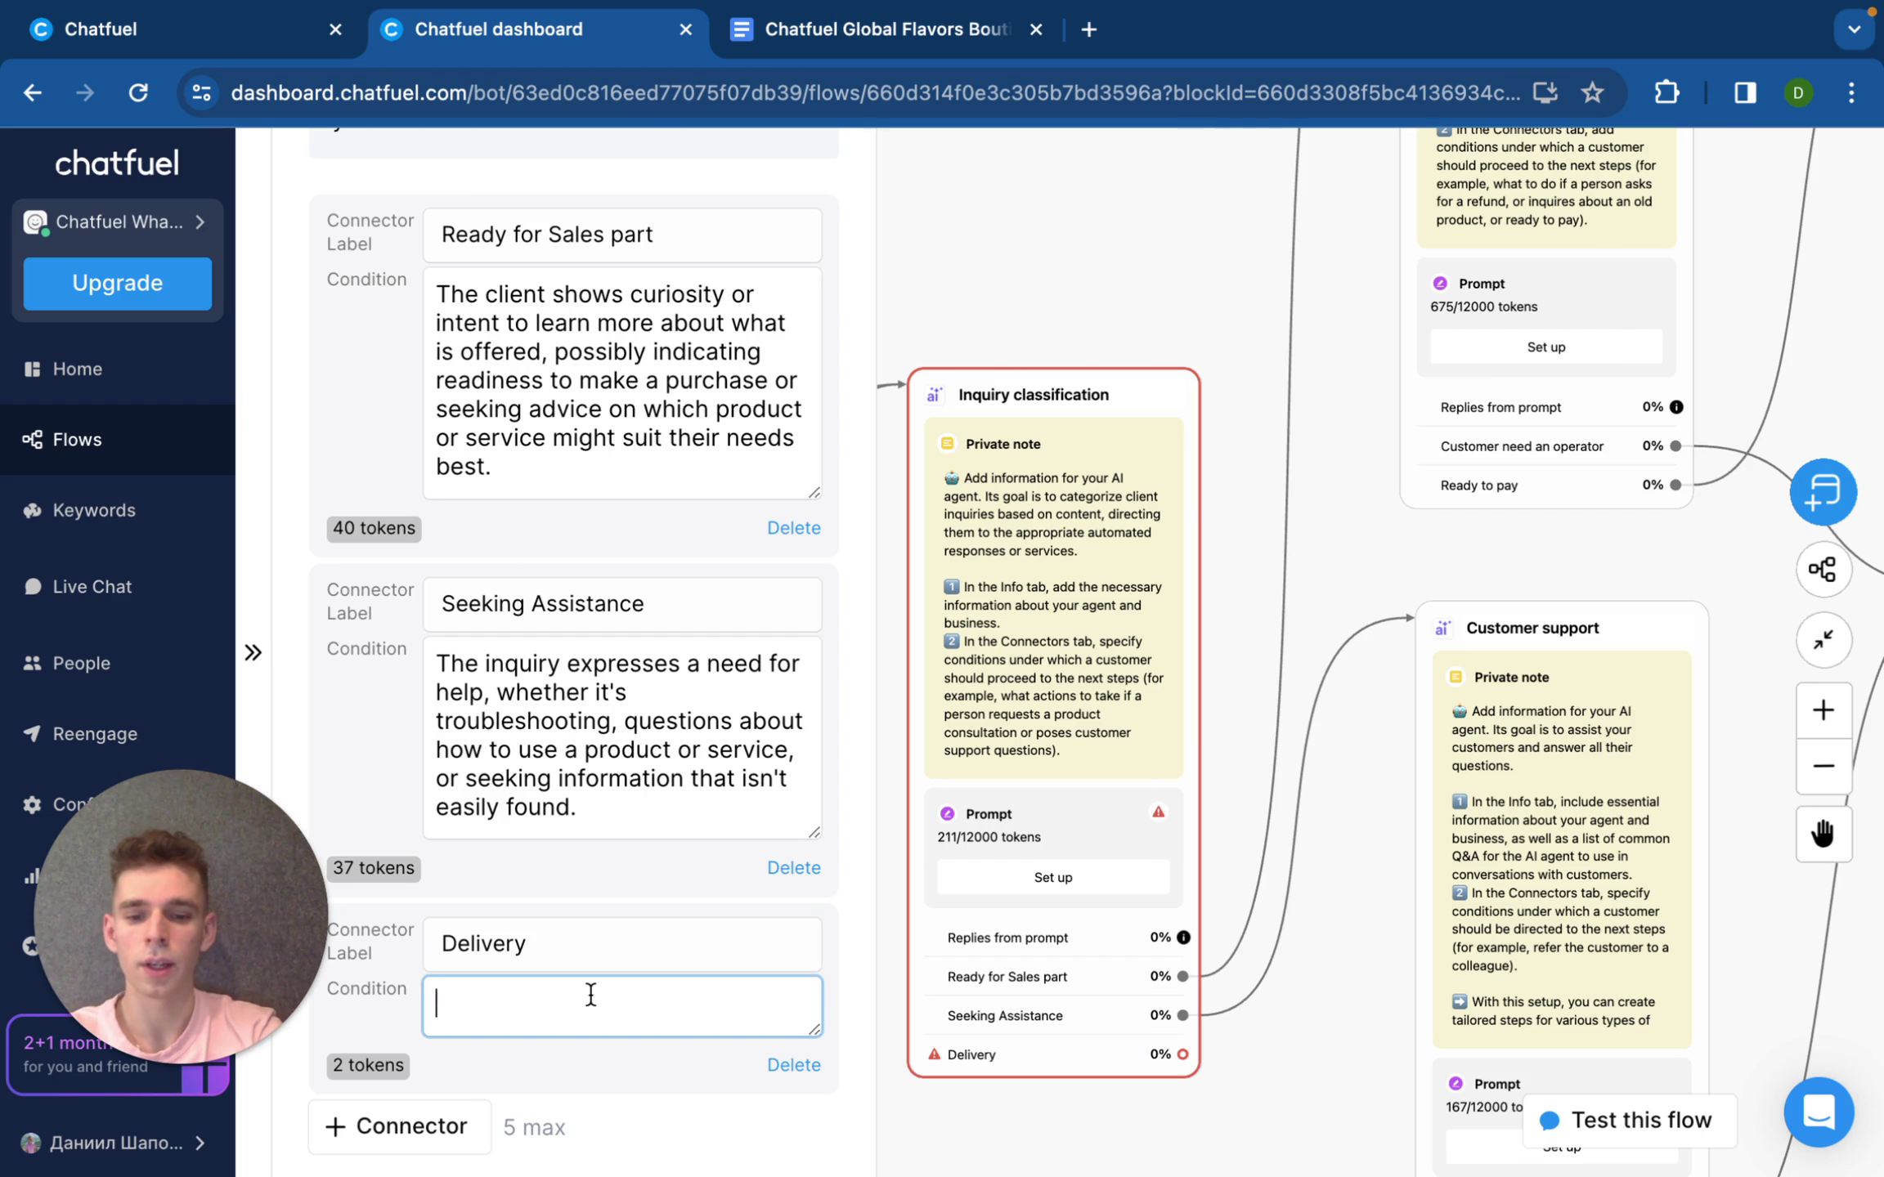
pyautogui.write('The client')
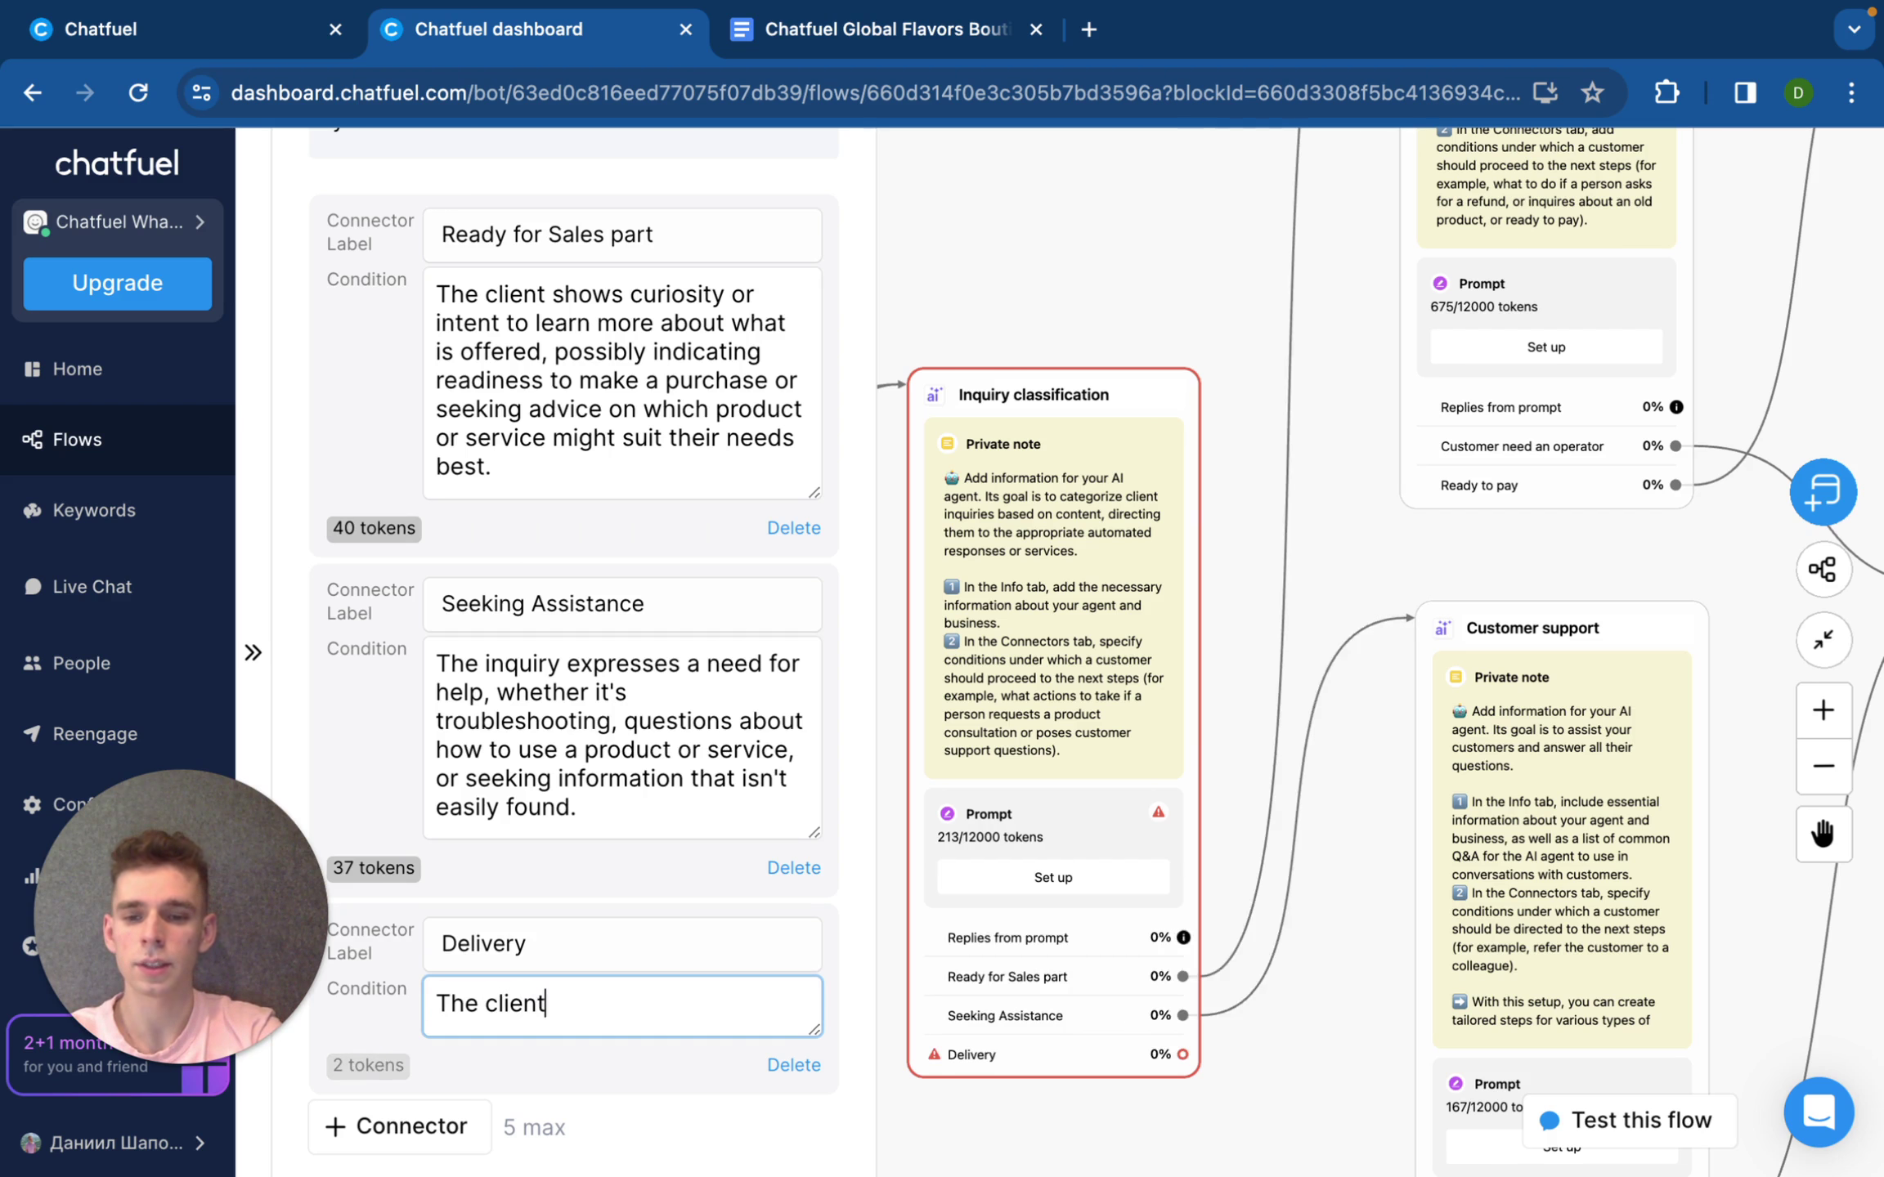
pyautogui.write(' asked ')
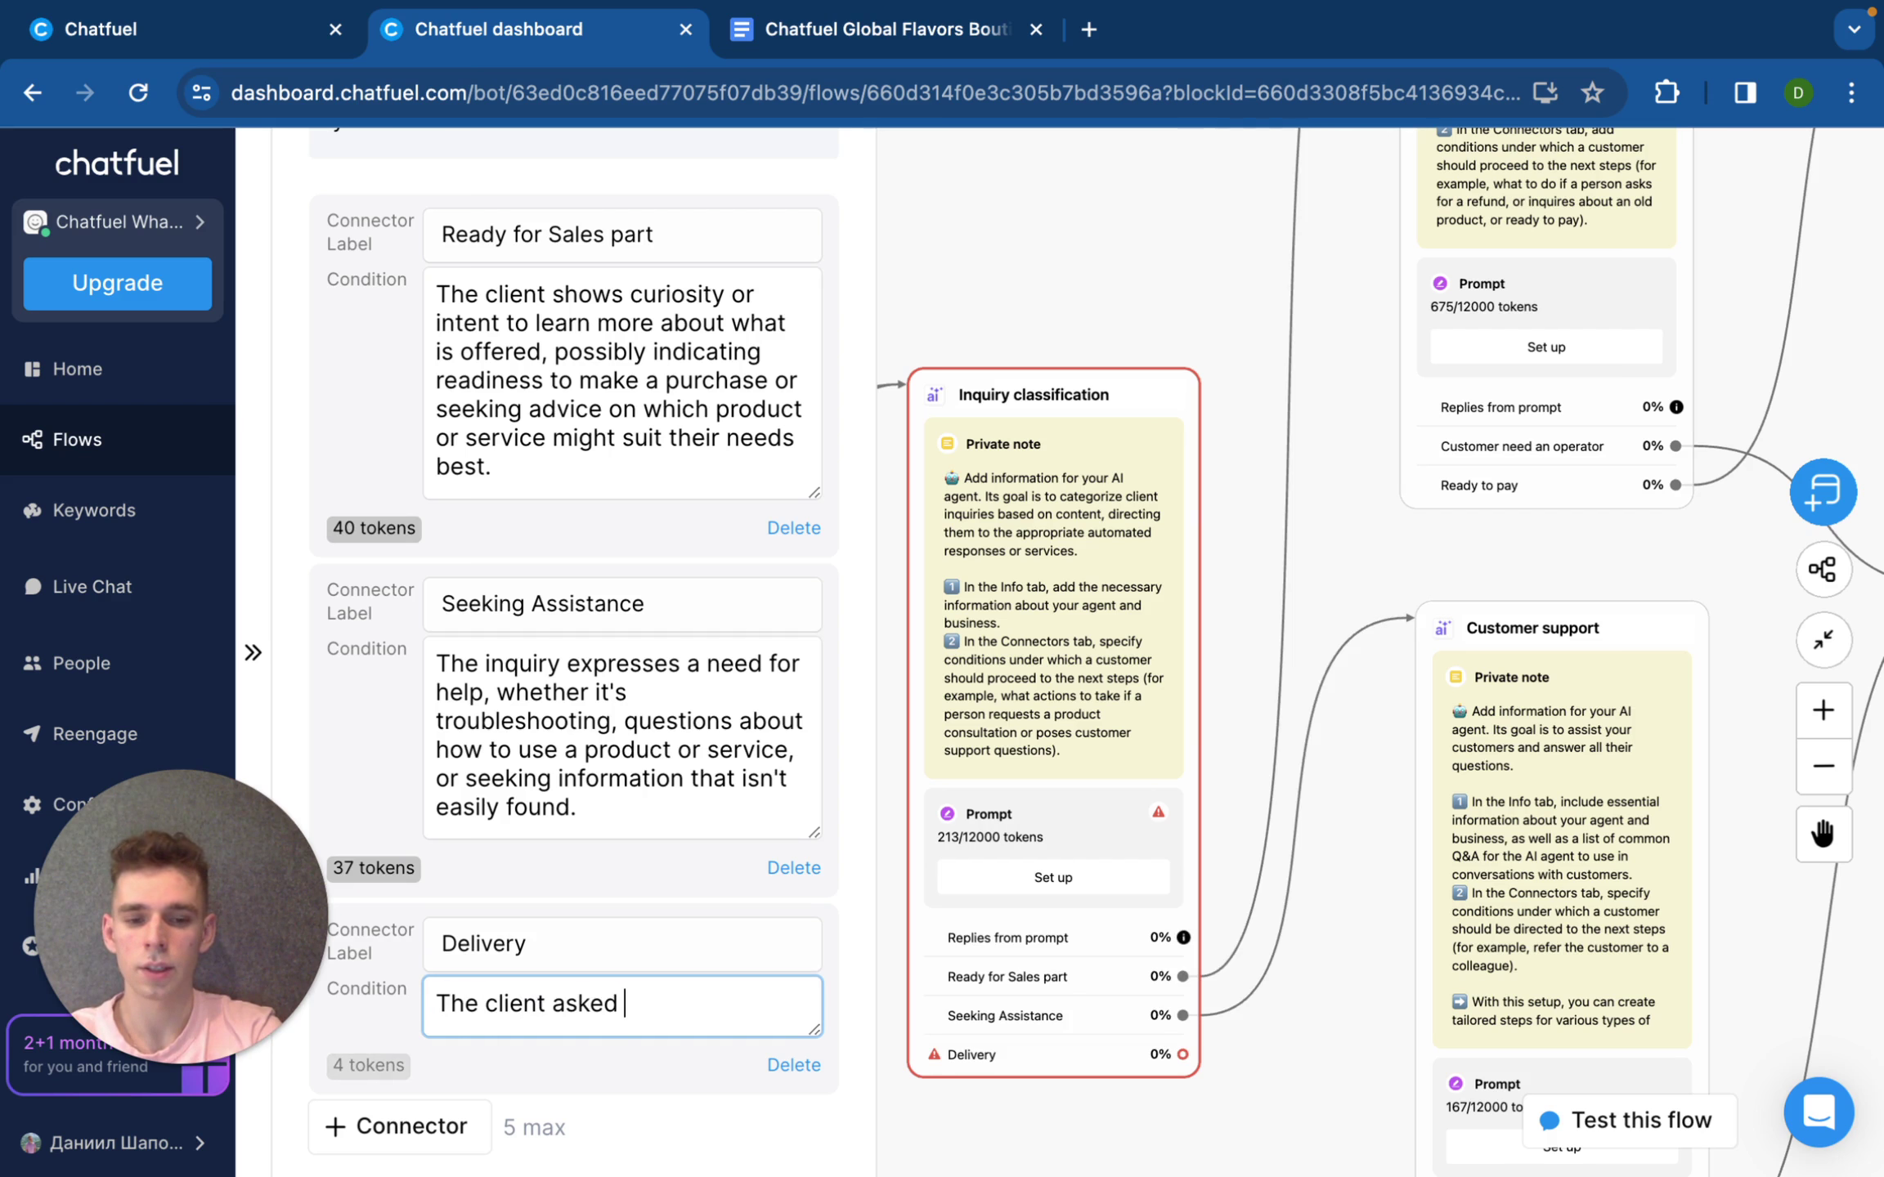
pyautogui.write('about de')
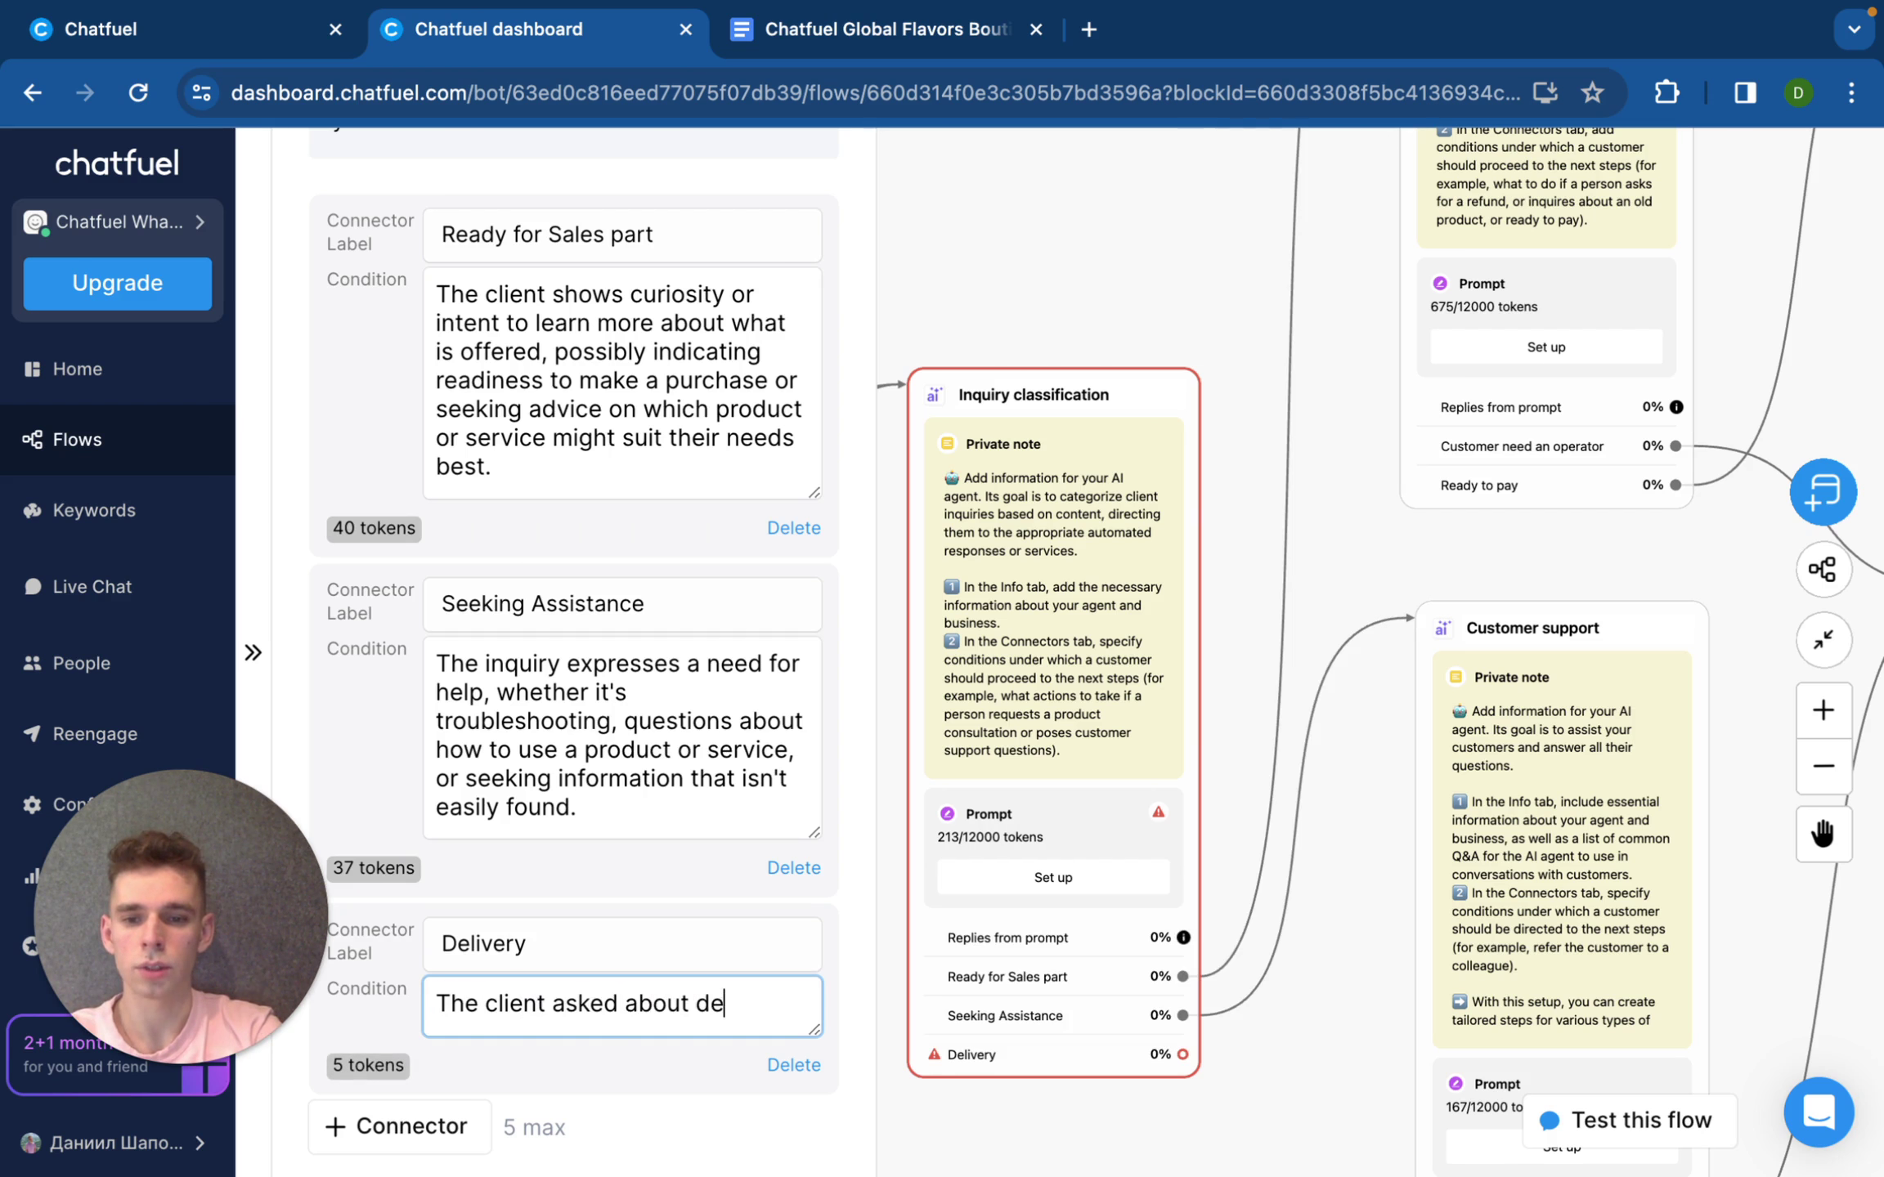
pyautogui.write('livery status and')
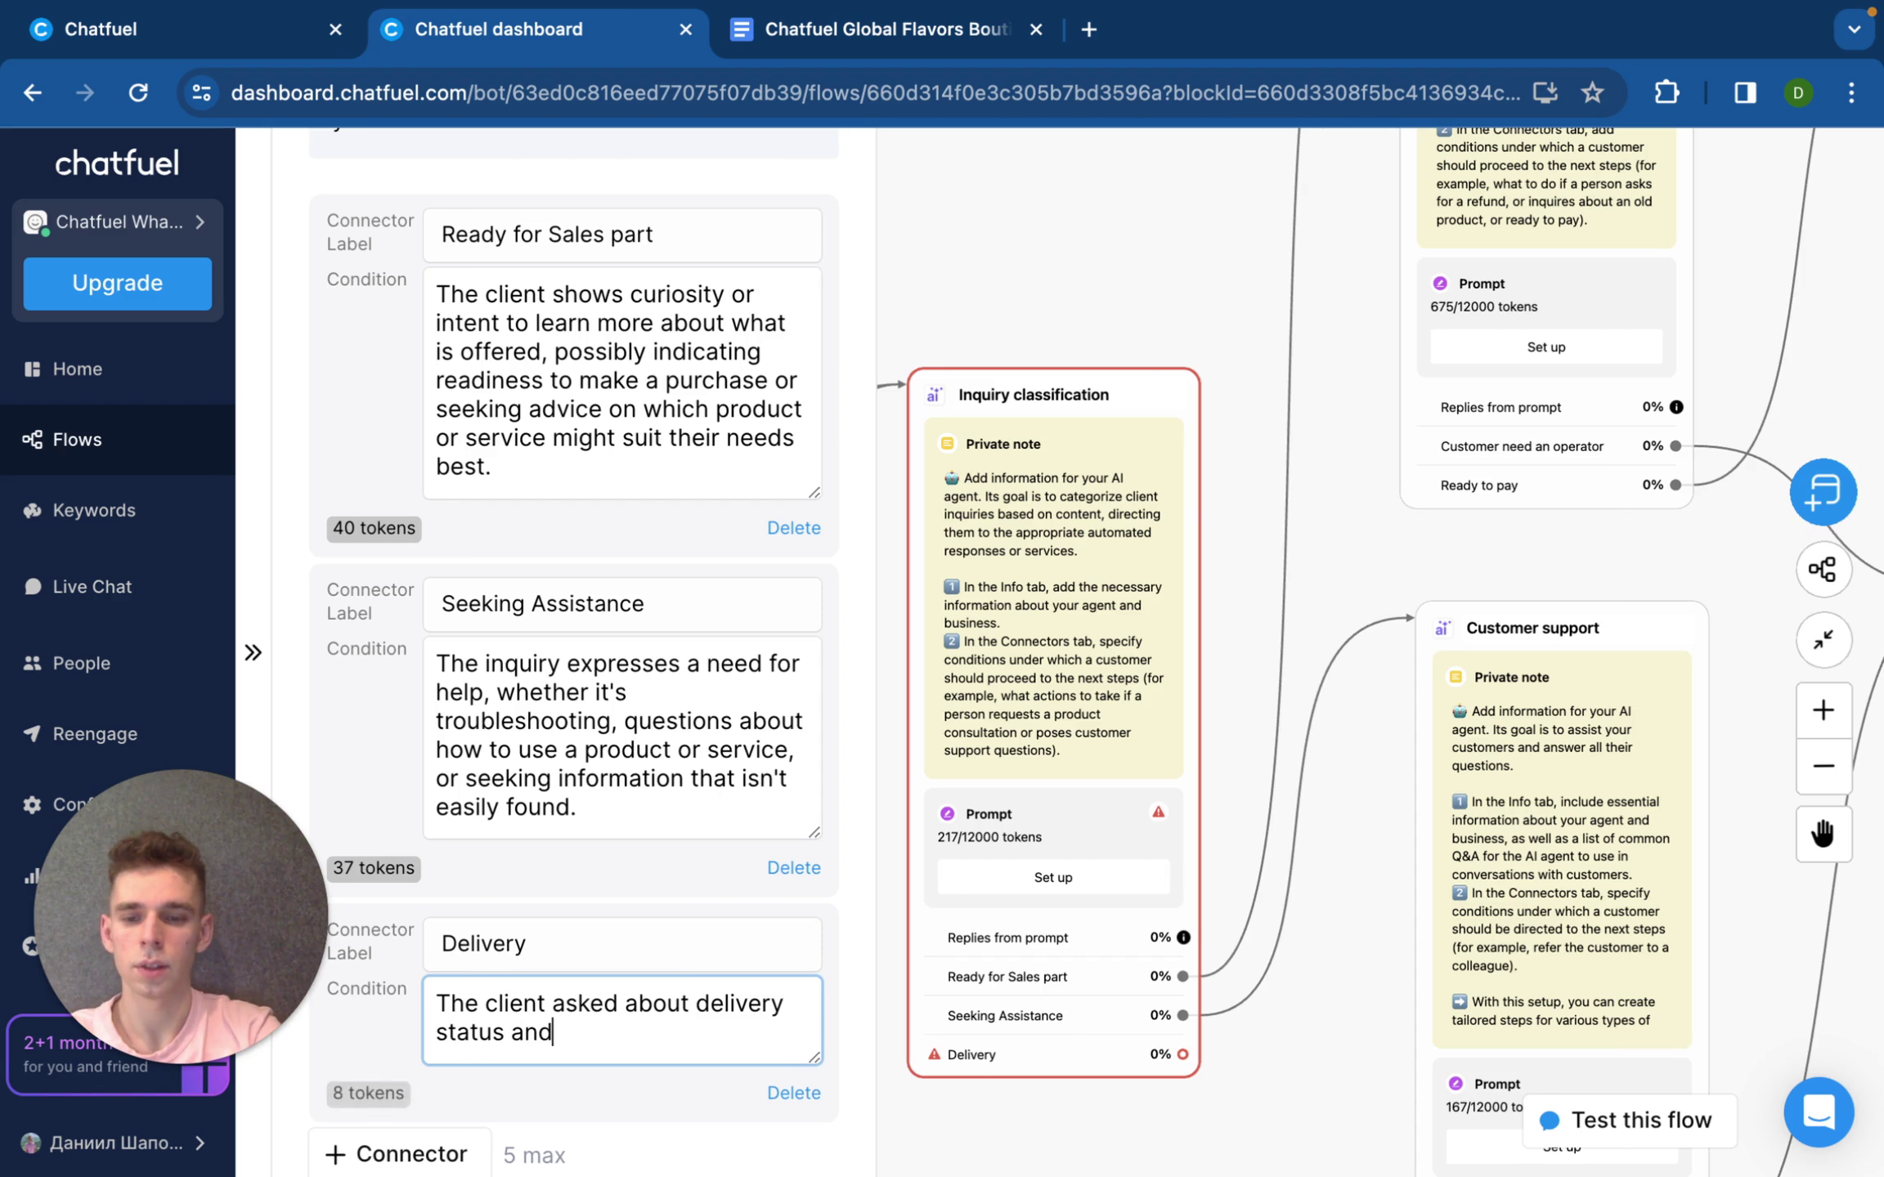
pyautogui.write(' issues')
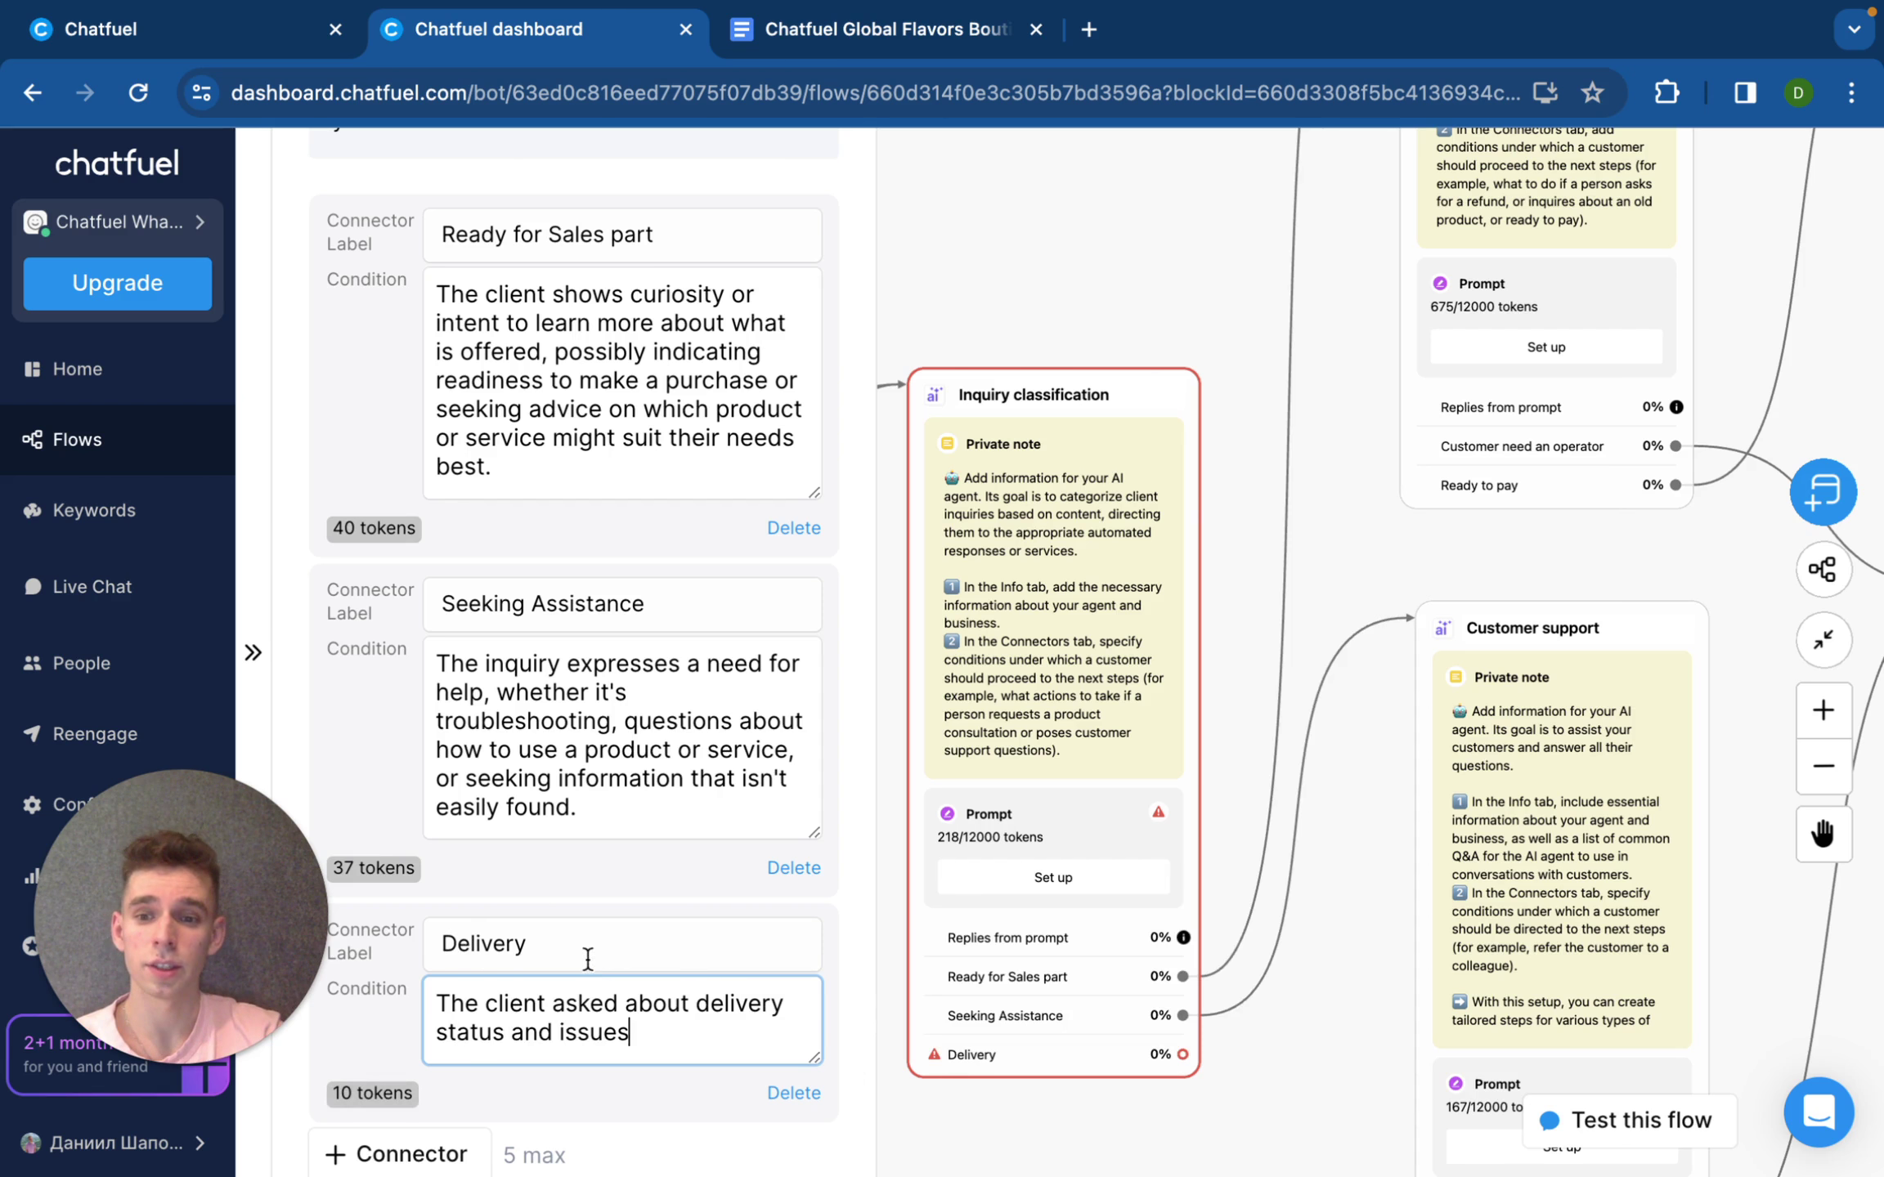
# Step: Link the Delivery output to a new Text + Buttons message block
pyautogui.click(1254, 1129)
pyautogui.moveTo(1253, 1127); pyautogui.dragTo(1042, 862)
pyautogui.moveTo(1013, 672); pyautogui.dragTo(1065, 905)
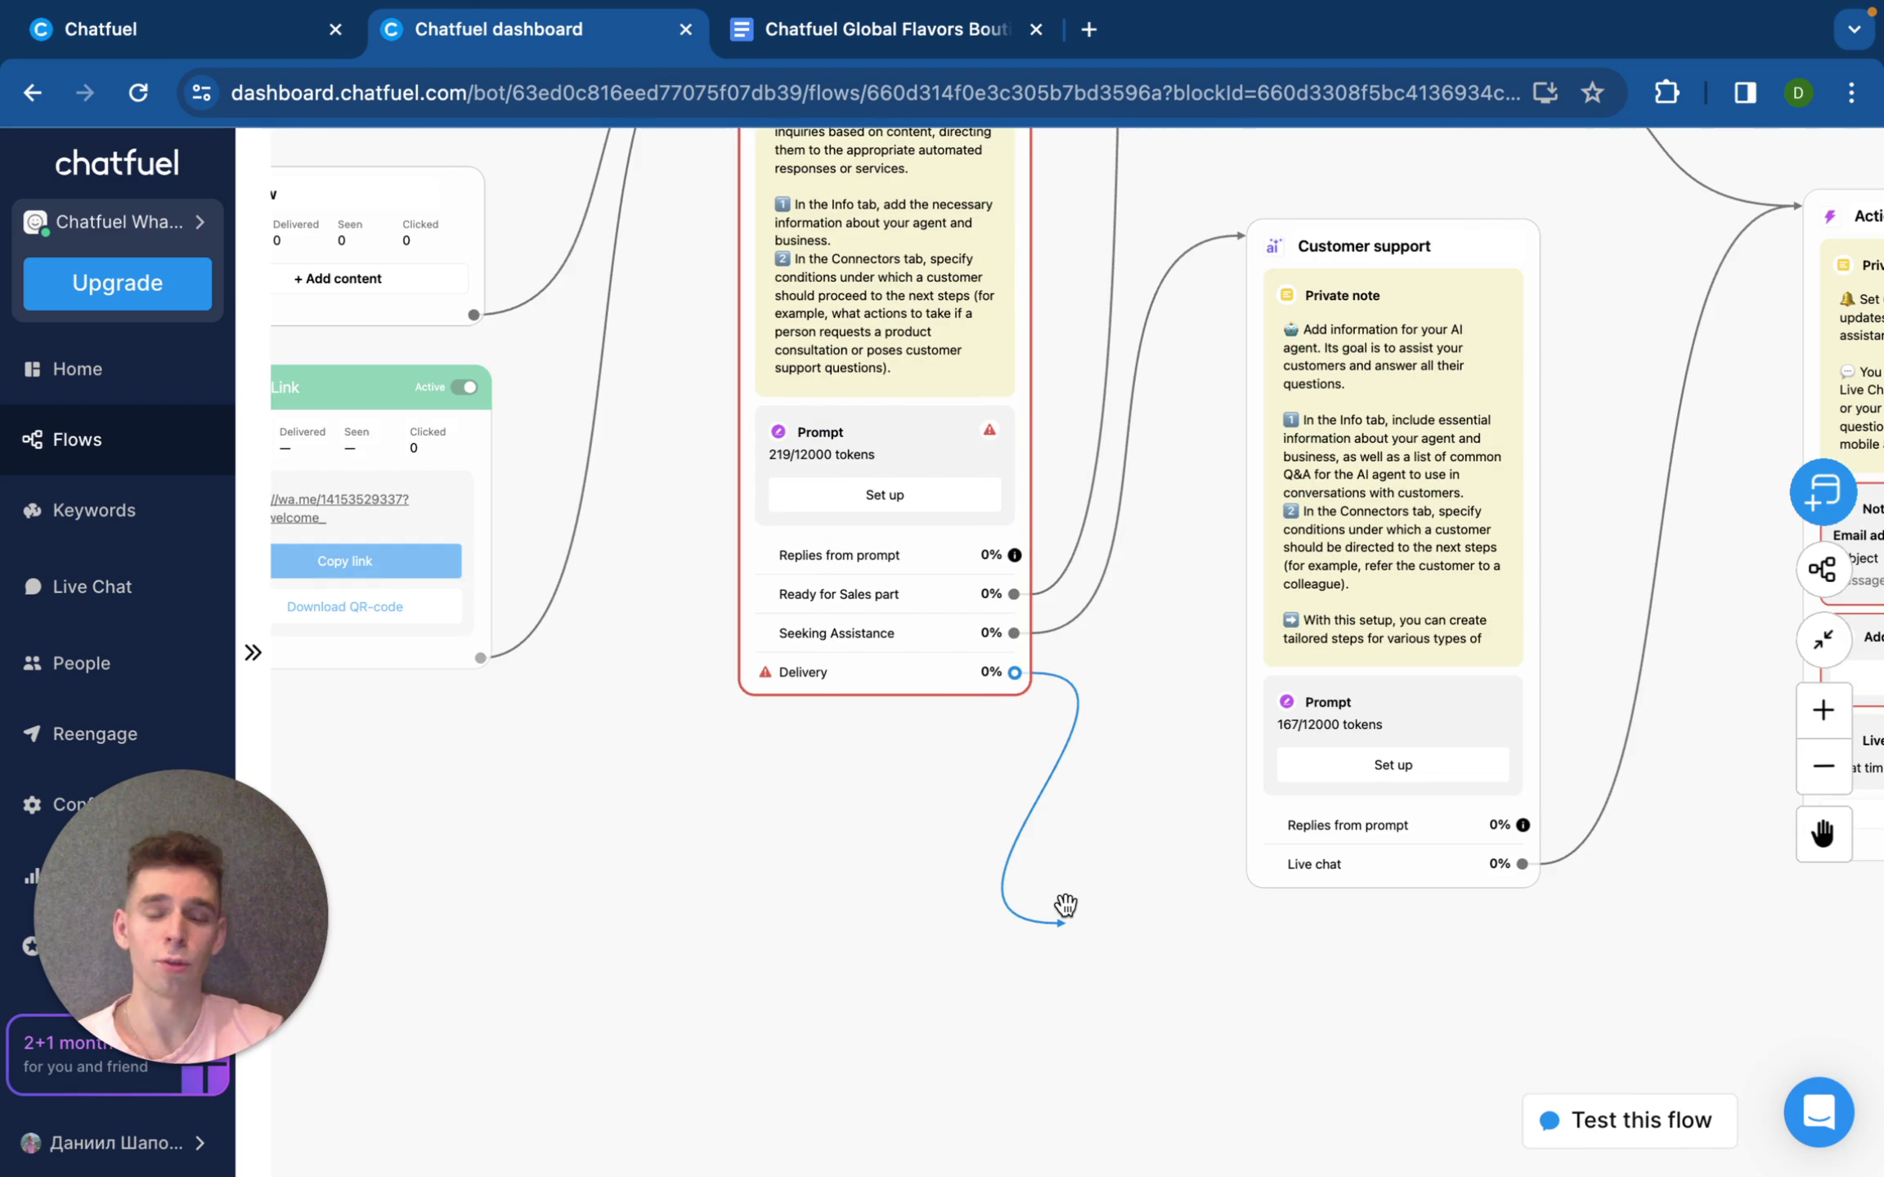
pyautogui.moveTo(1065, 905); pyautogui.dragTo(1107, 981)
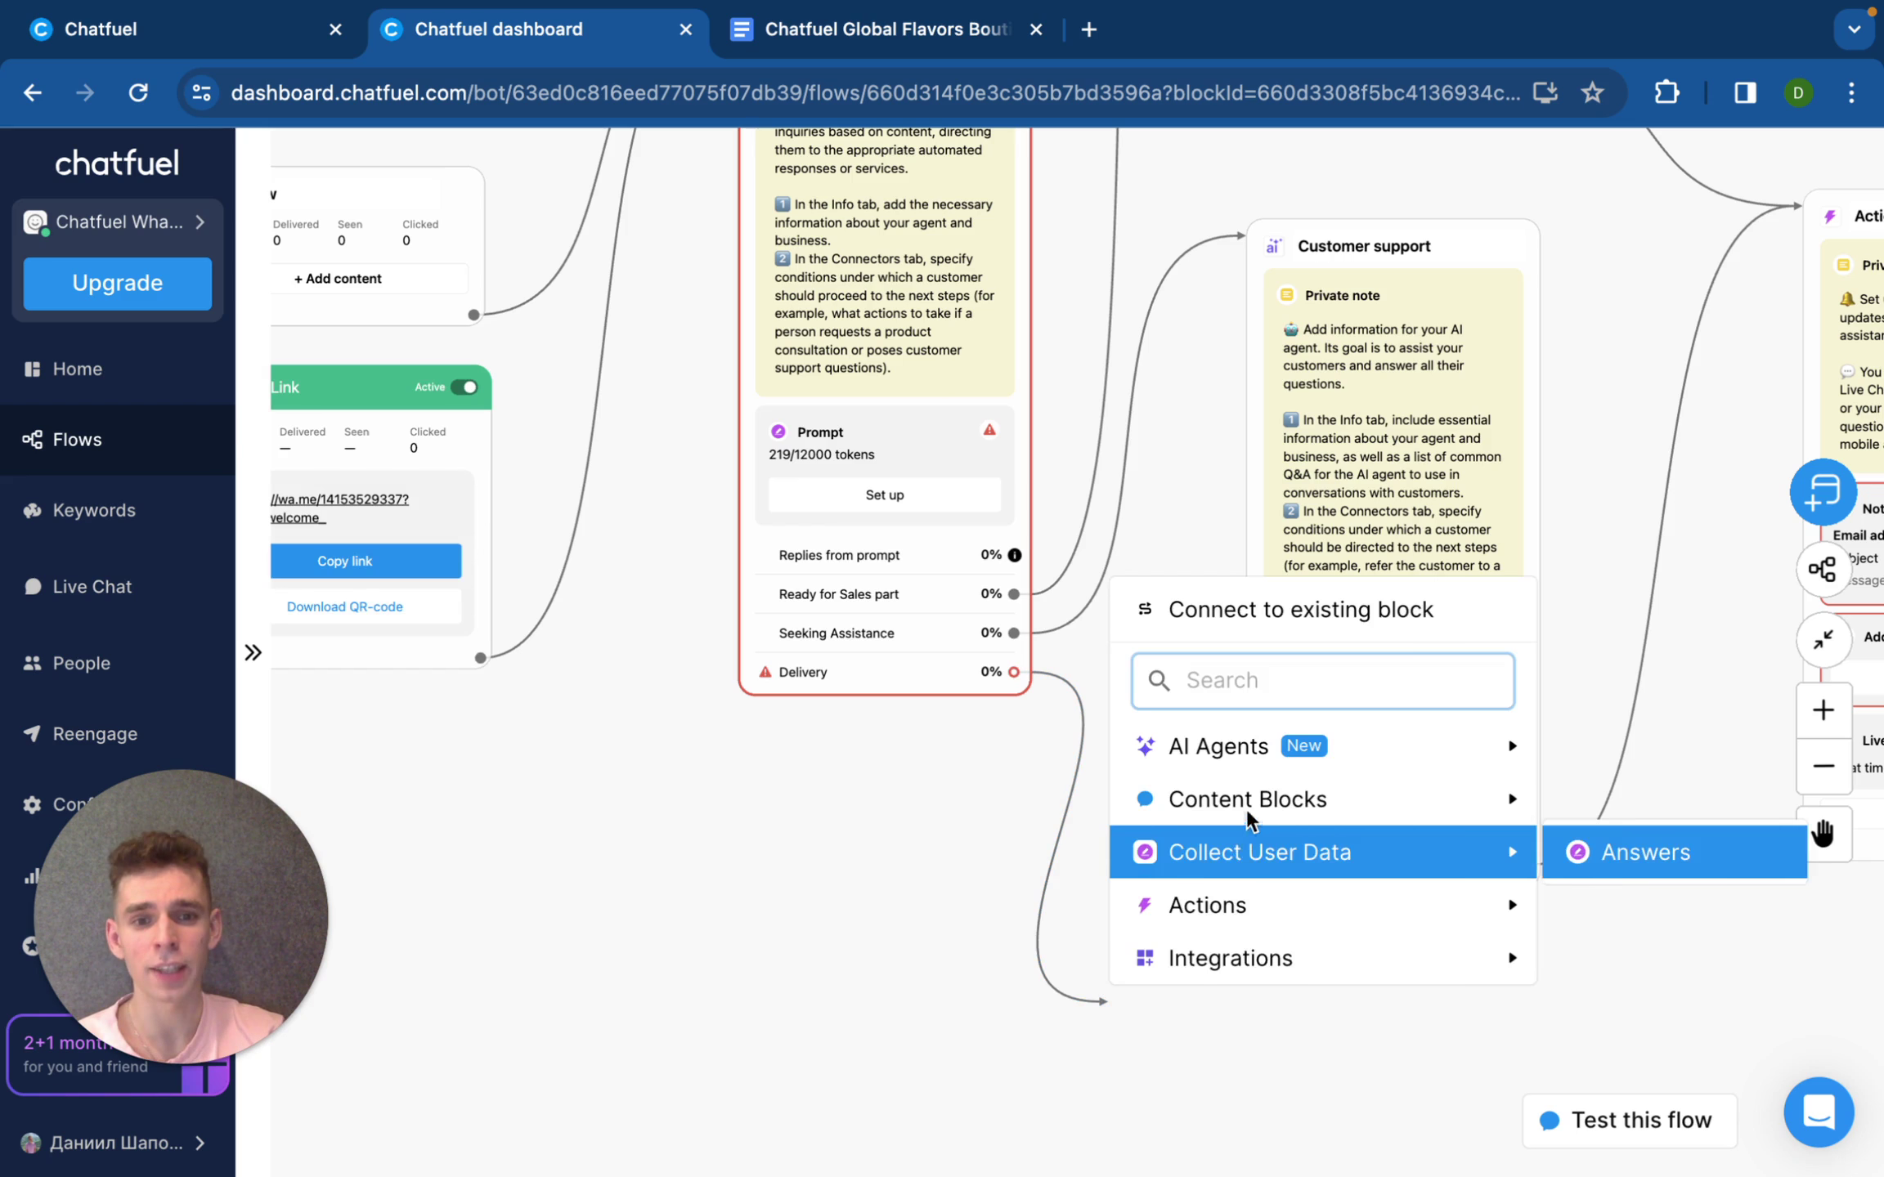
pyautogui.moveTo(1271, 809)
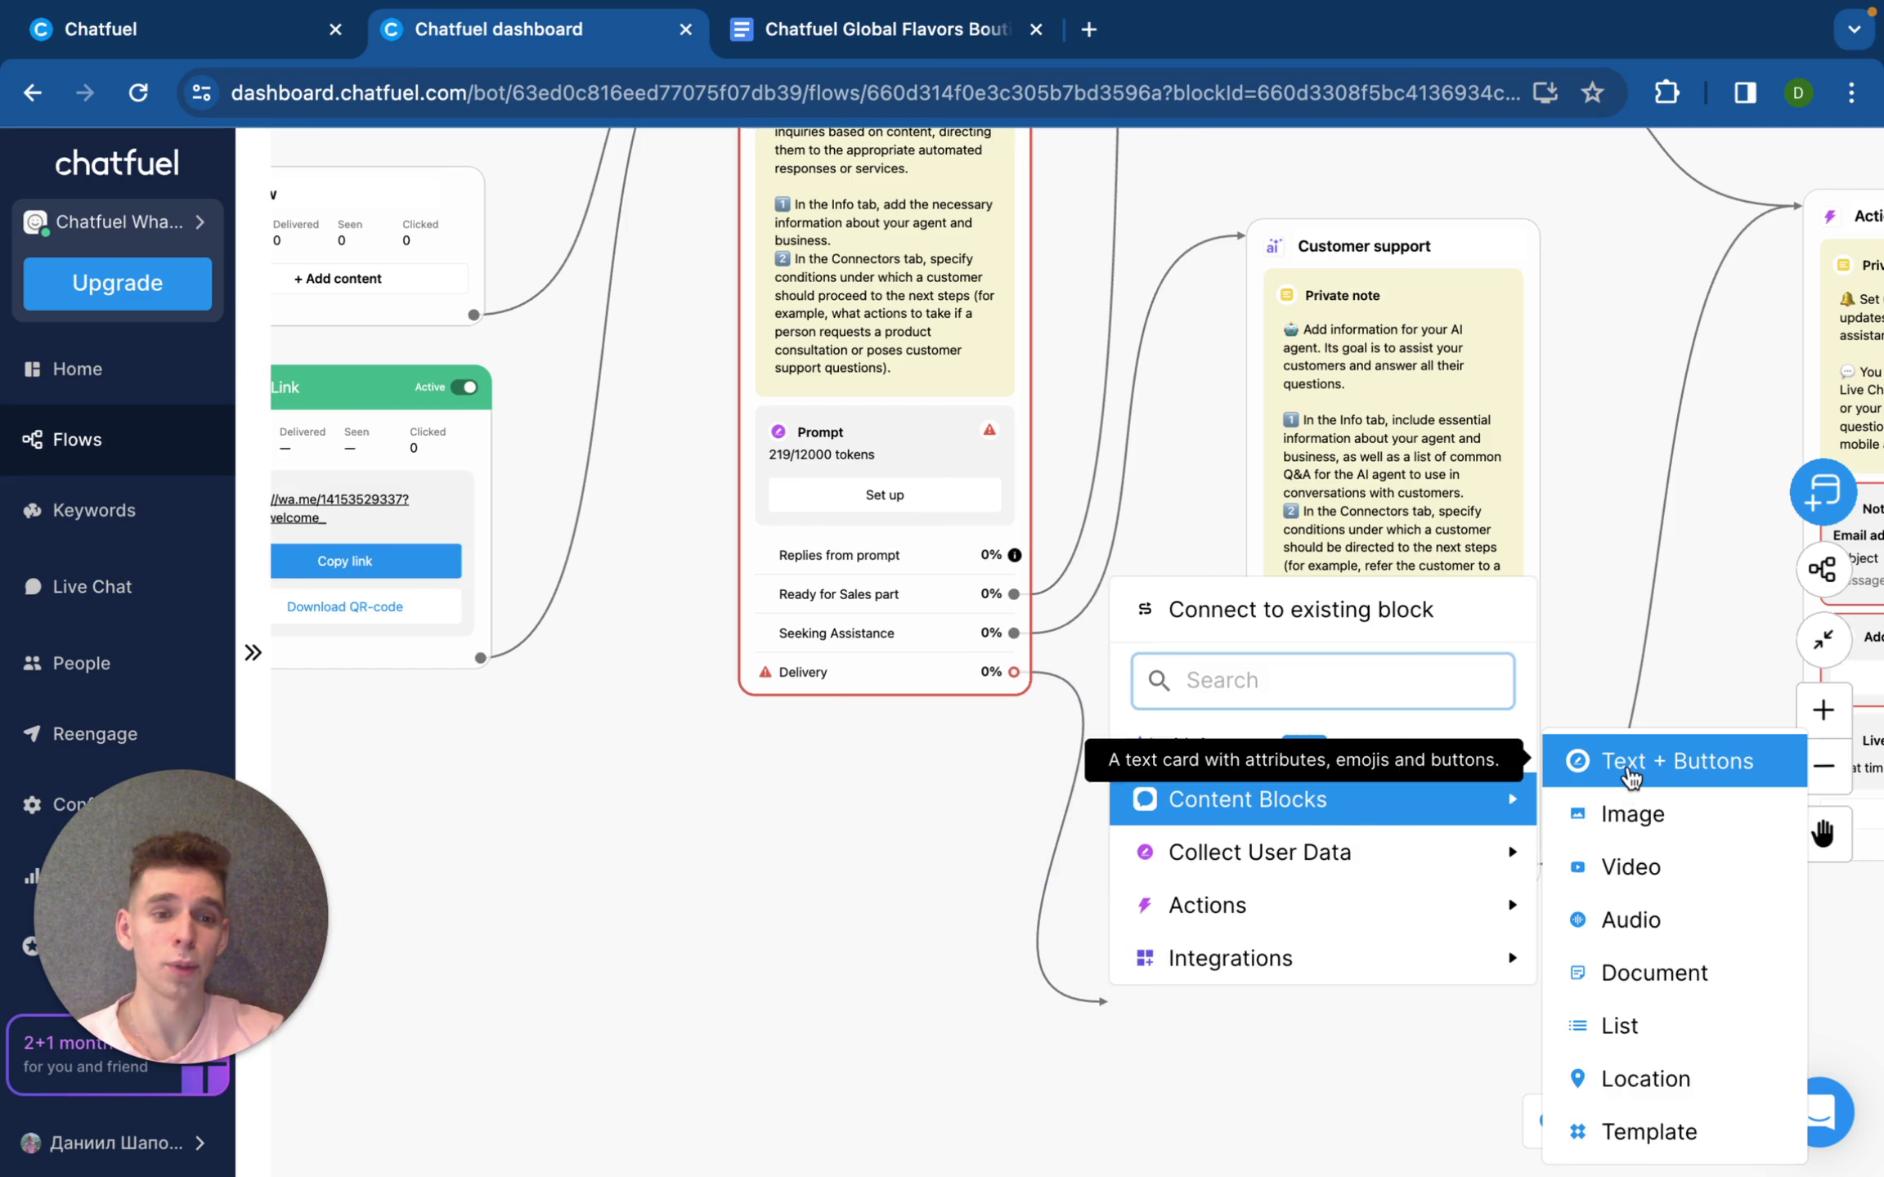
pyautogui.click(1629, 766)
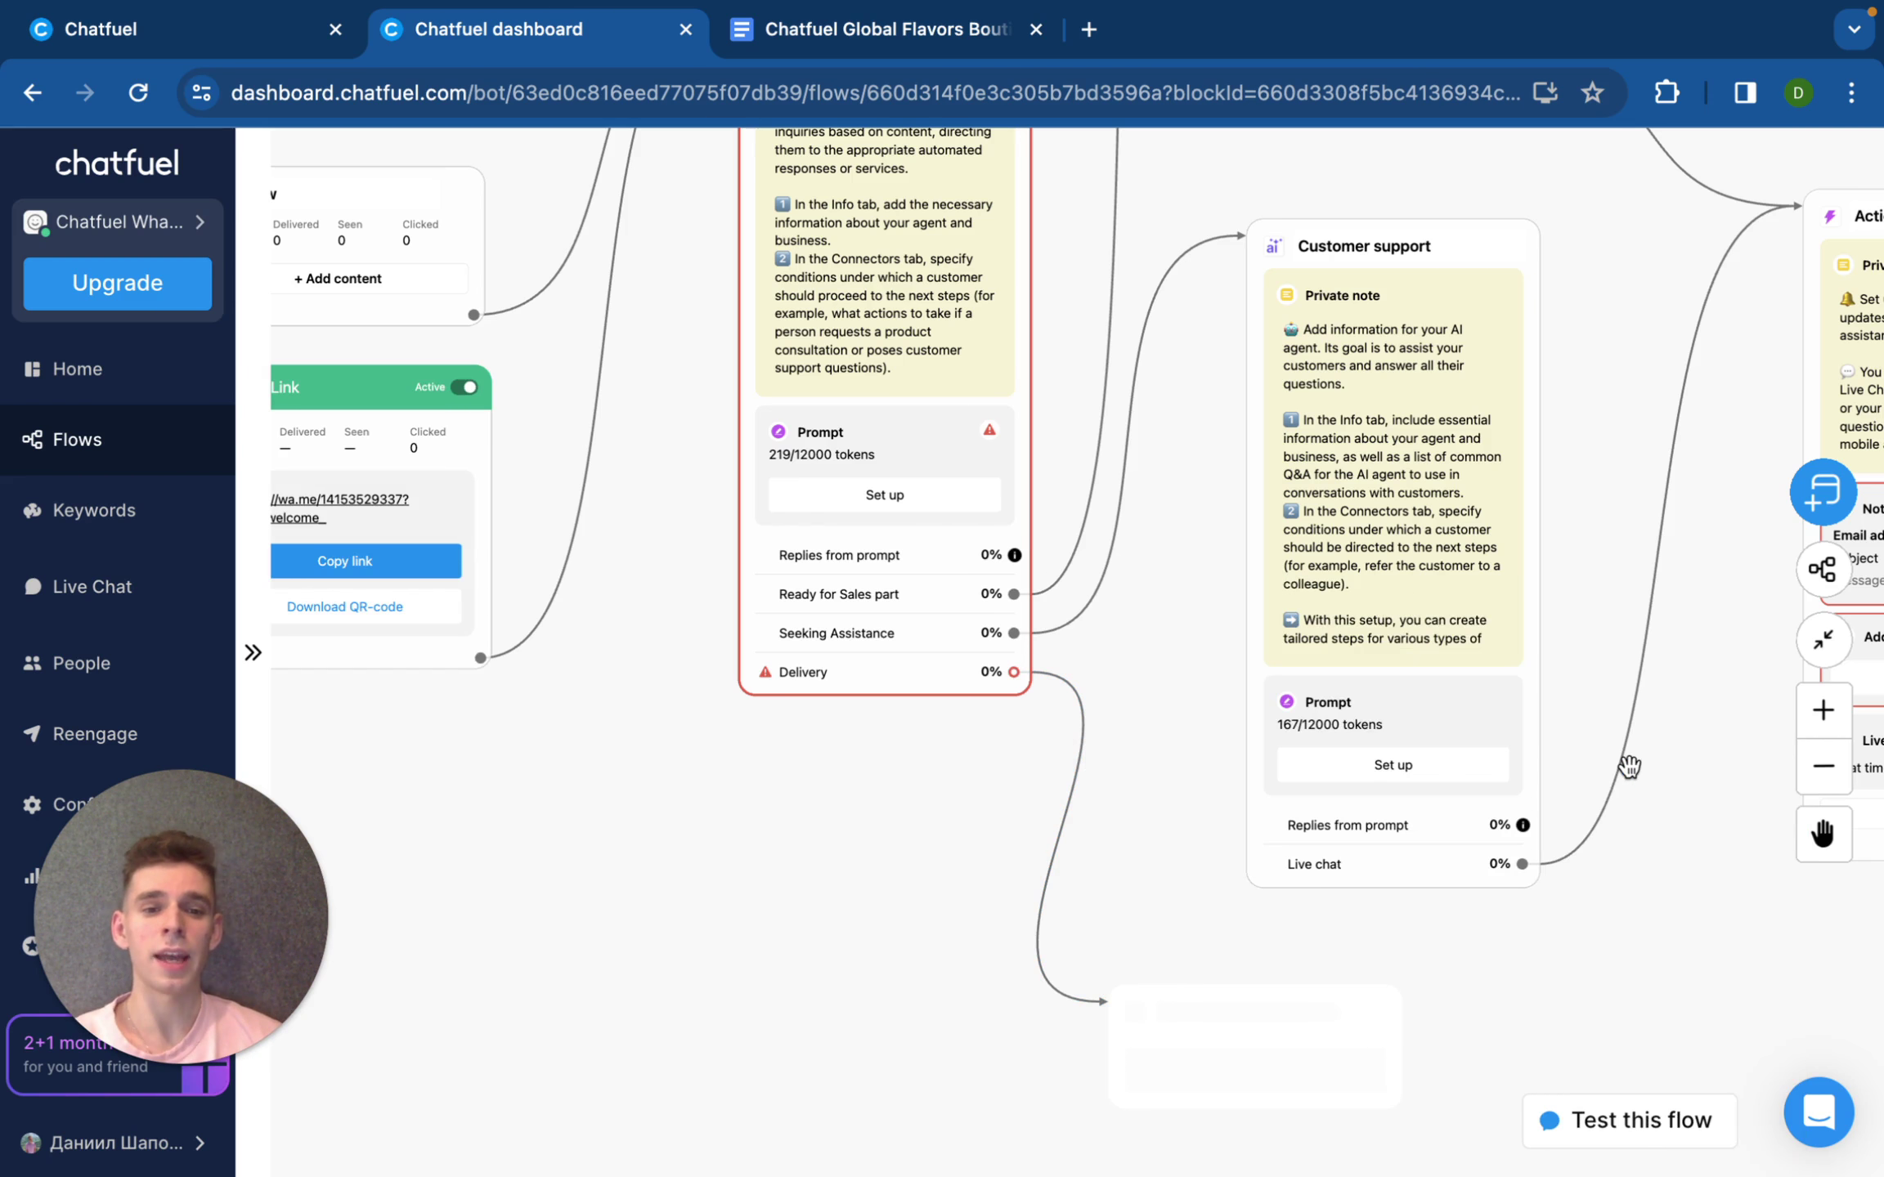
# Step: Write 'You can track on our website ...' as the new block's message
pyautogui.scroll(-2, 1623, 808)
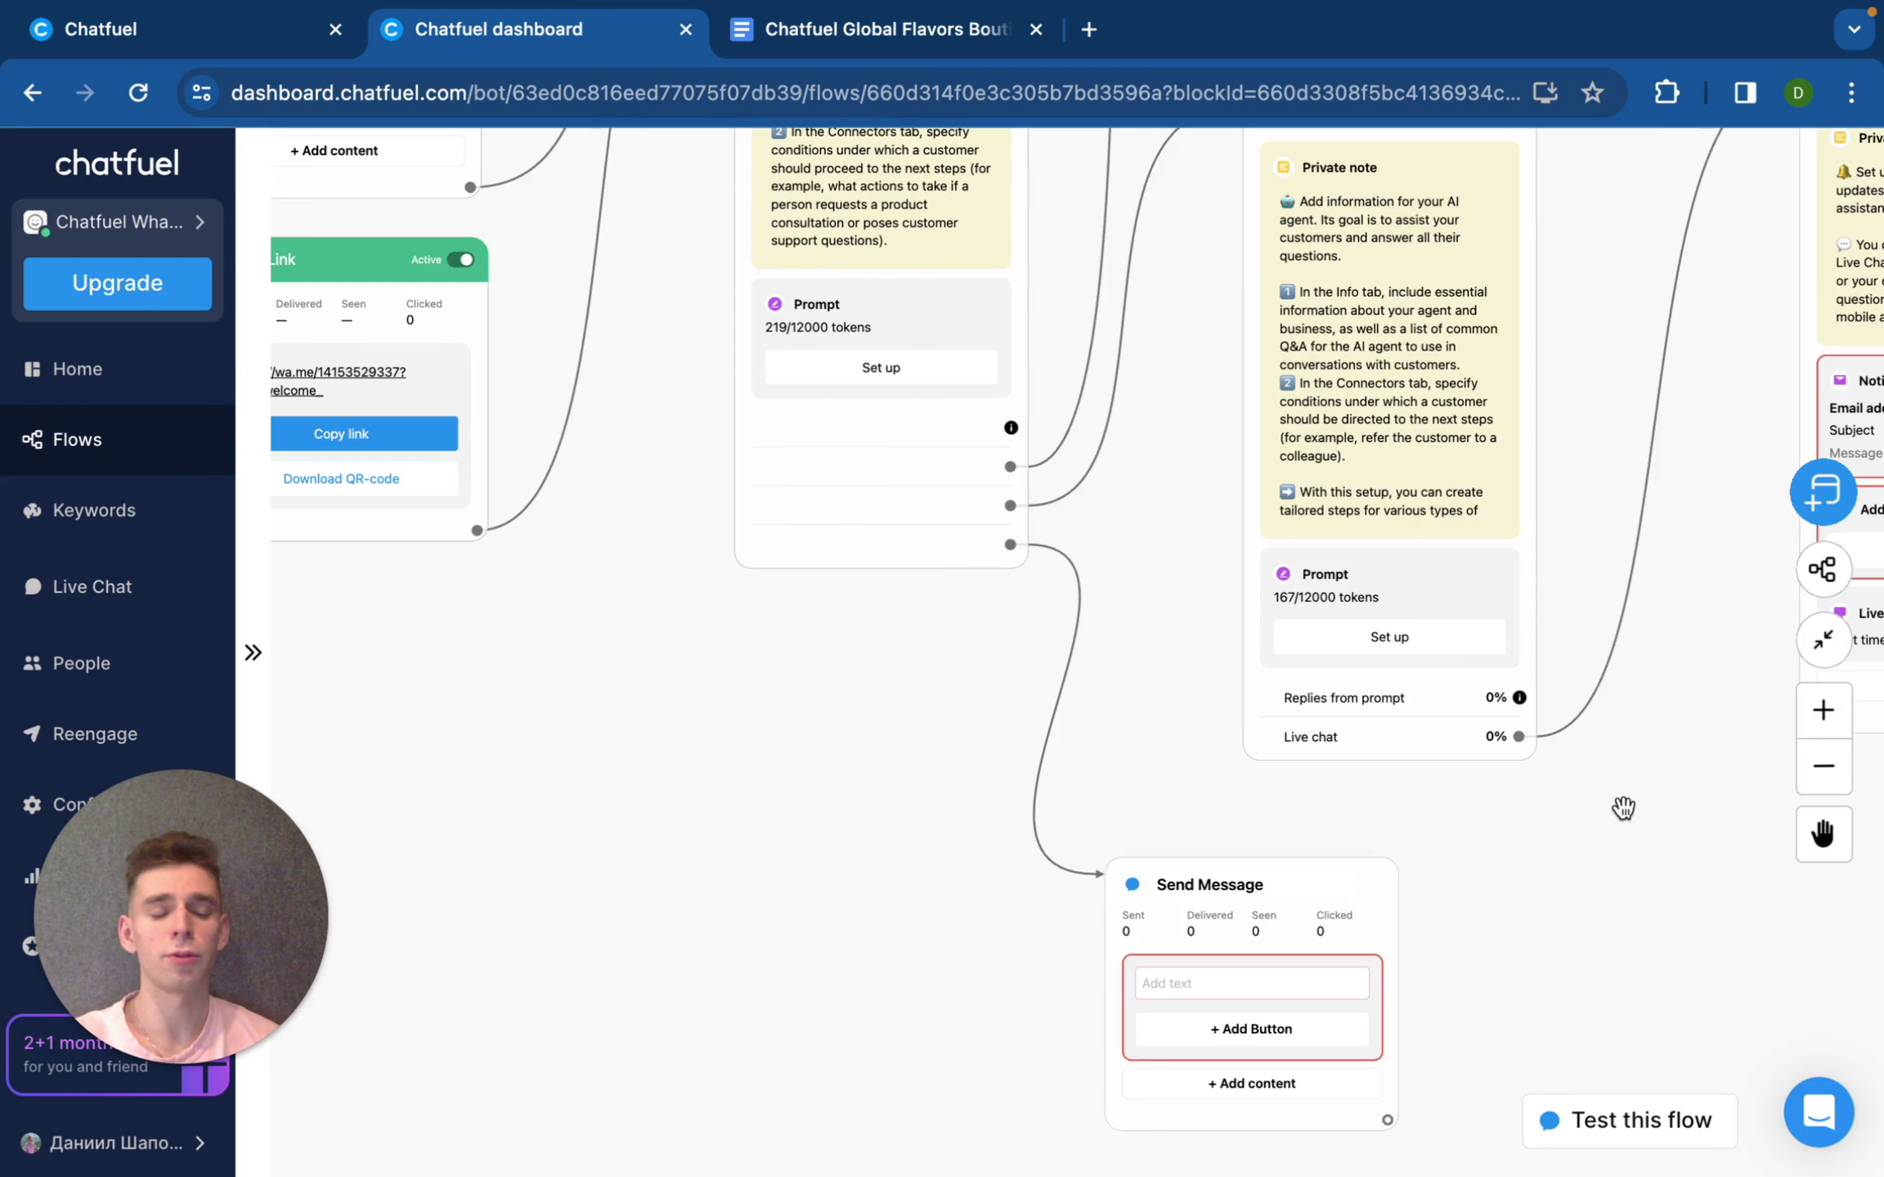
pyautogui.click(1199, 982)
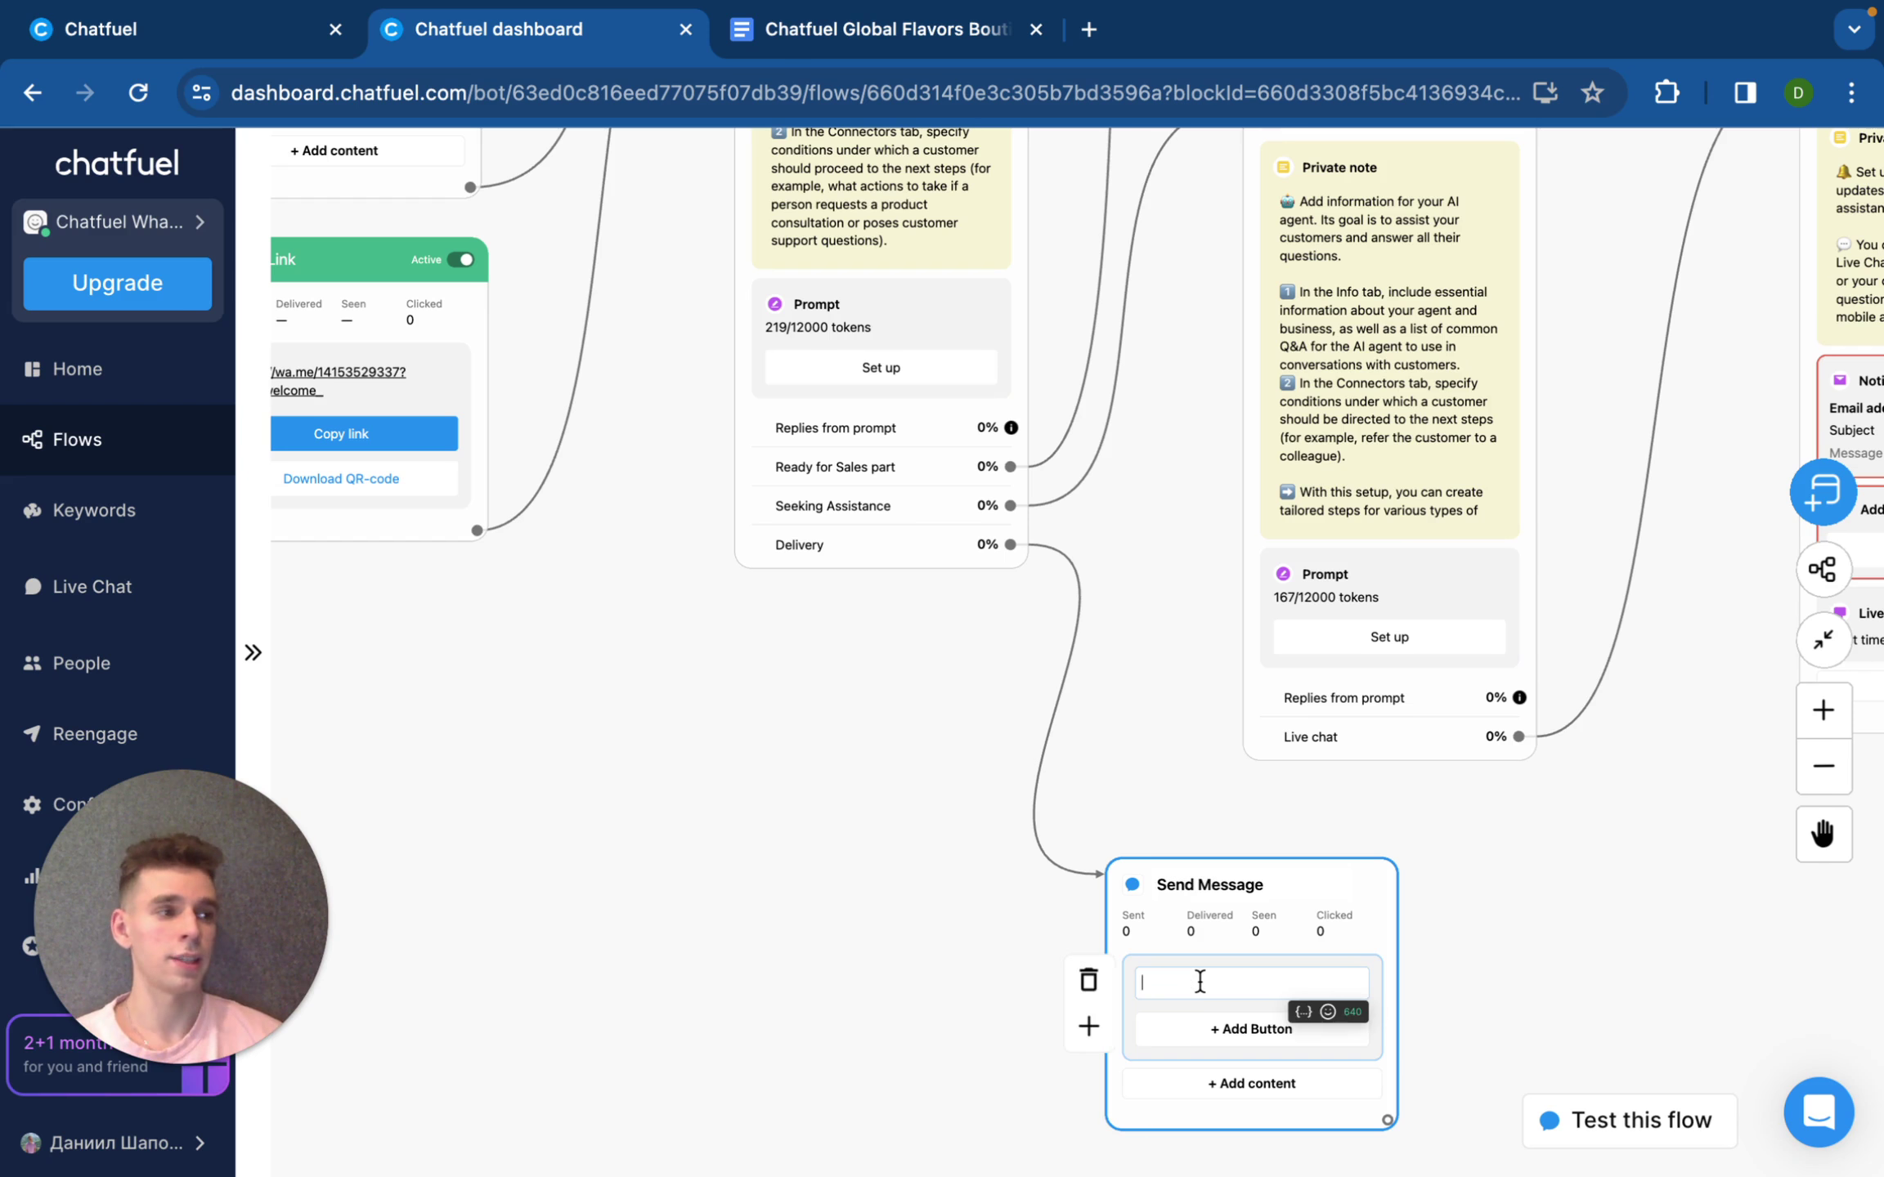
pyautogui.write('You can track on o')
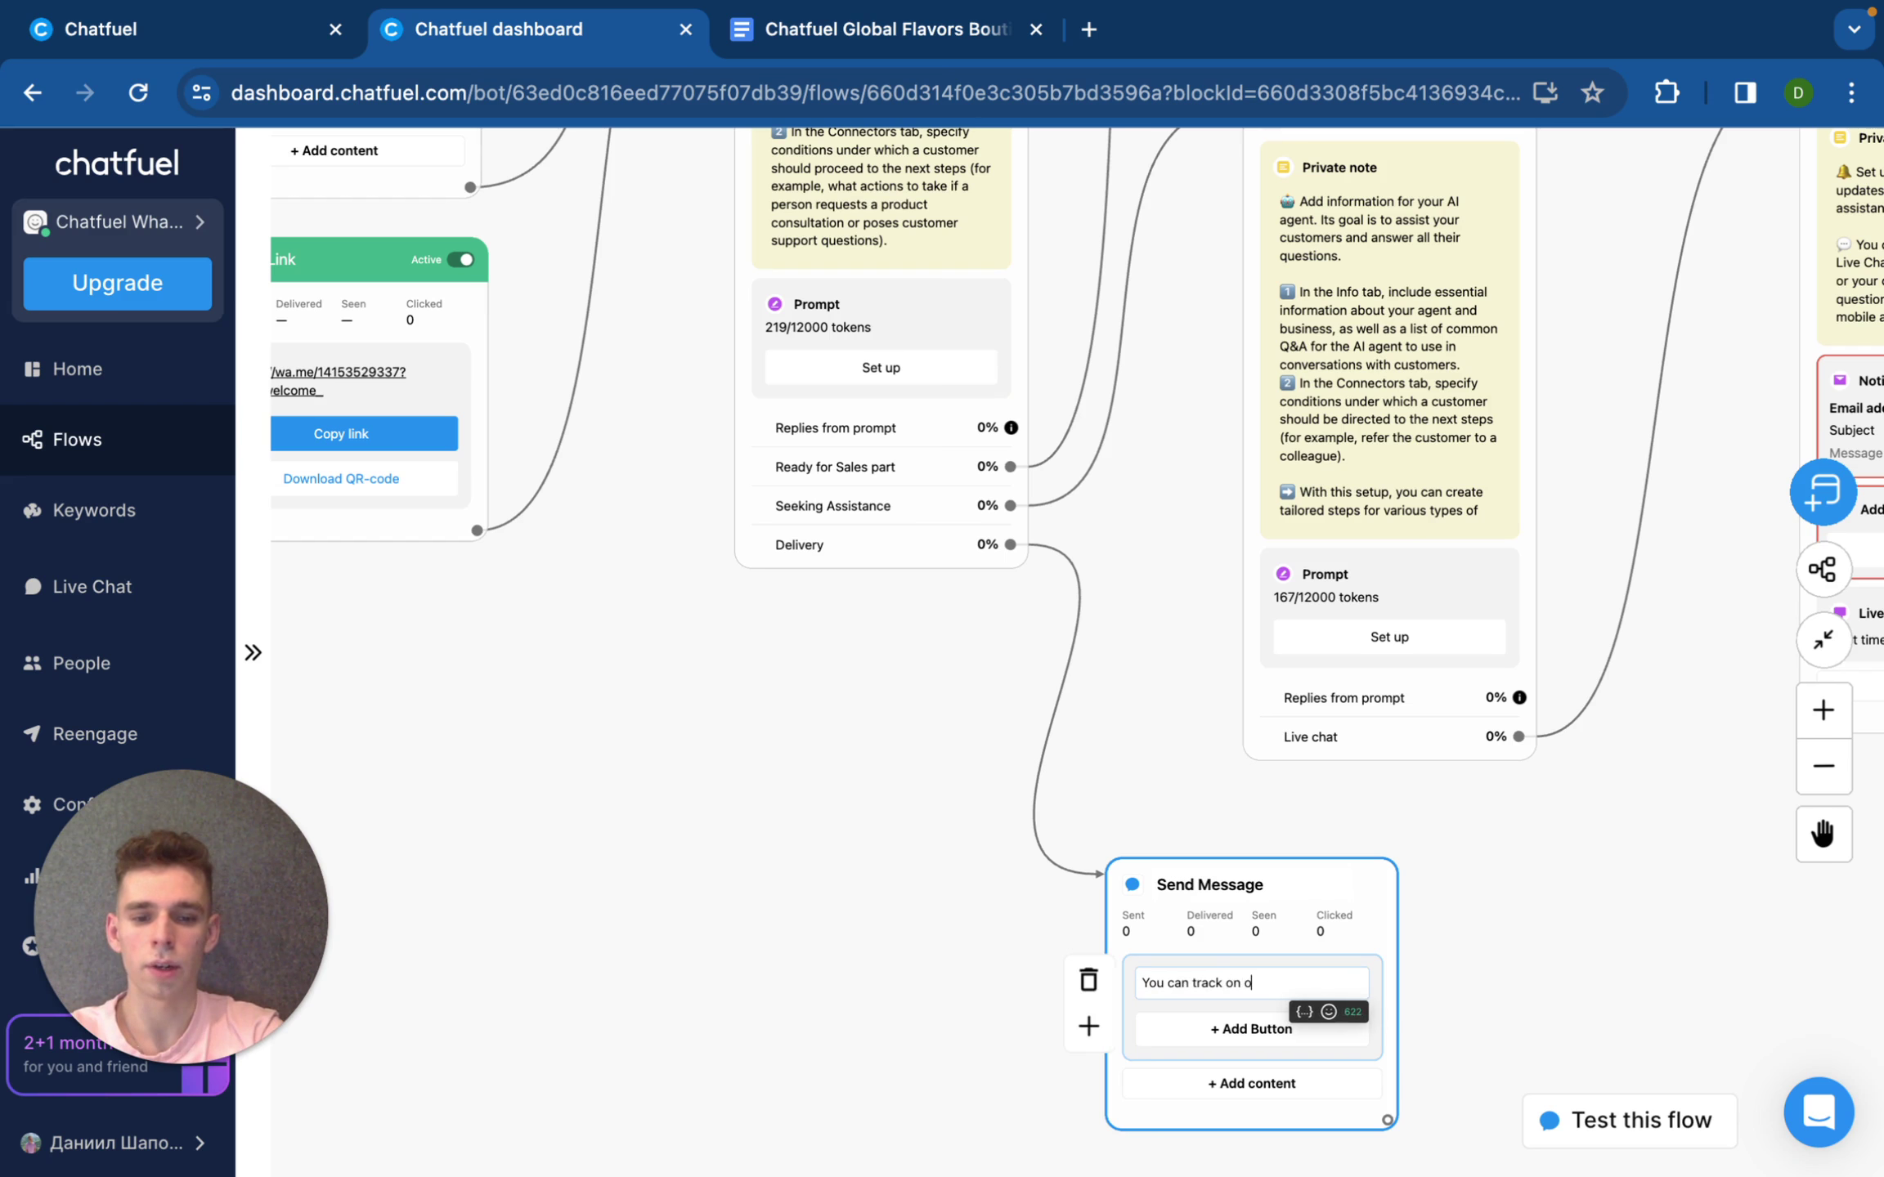
pyautogui.write('ur website ...')
pyautogui.moveTo(816, 778); pyautogui.dragTo(816, 948)
# Step: Start a flow test and send 'Hello!' then 'I have some issues with the delivery'
pyautogui.click(1683, 1121)
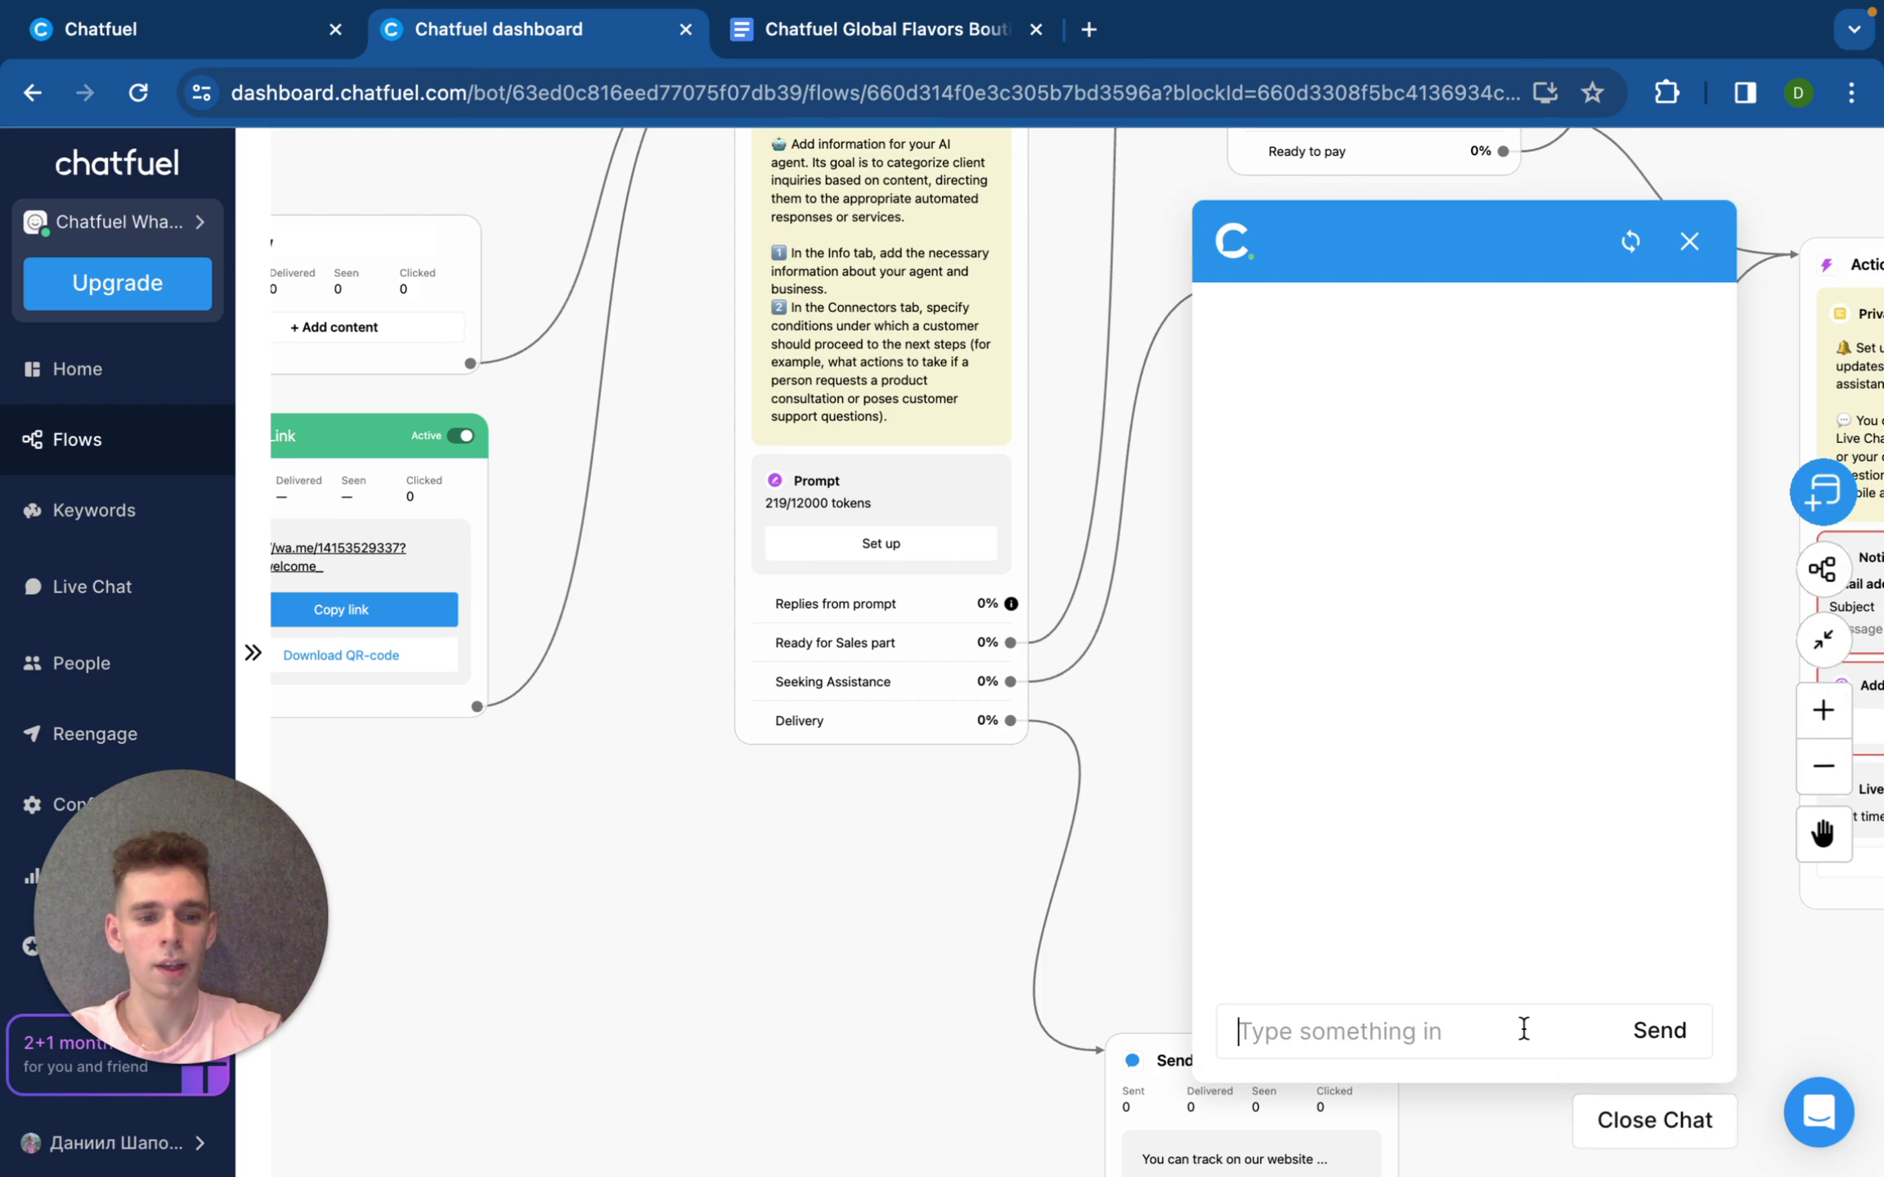
pyautogui.write('Hello!')
pyautogui.press('Return')
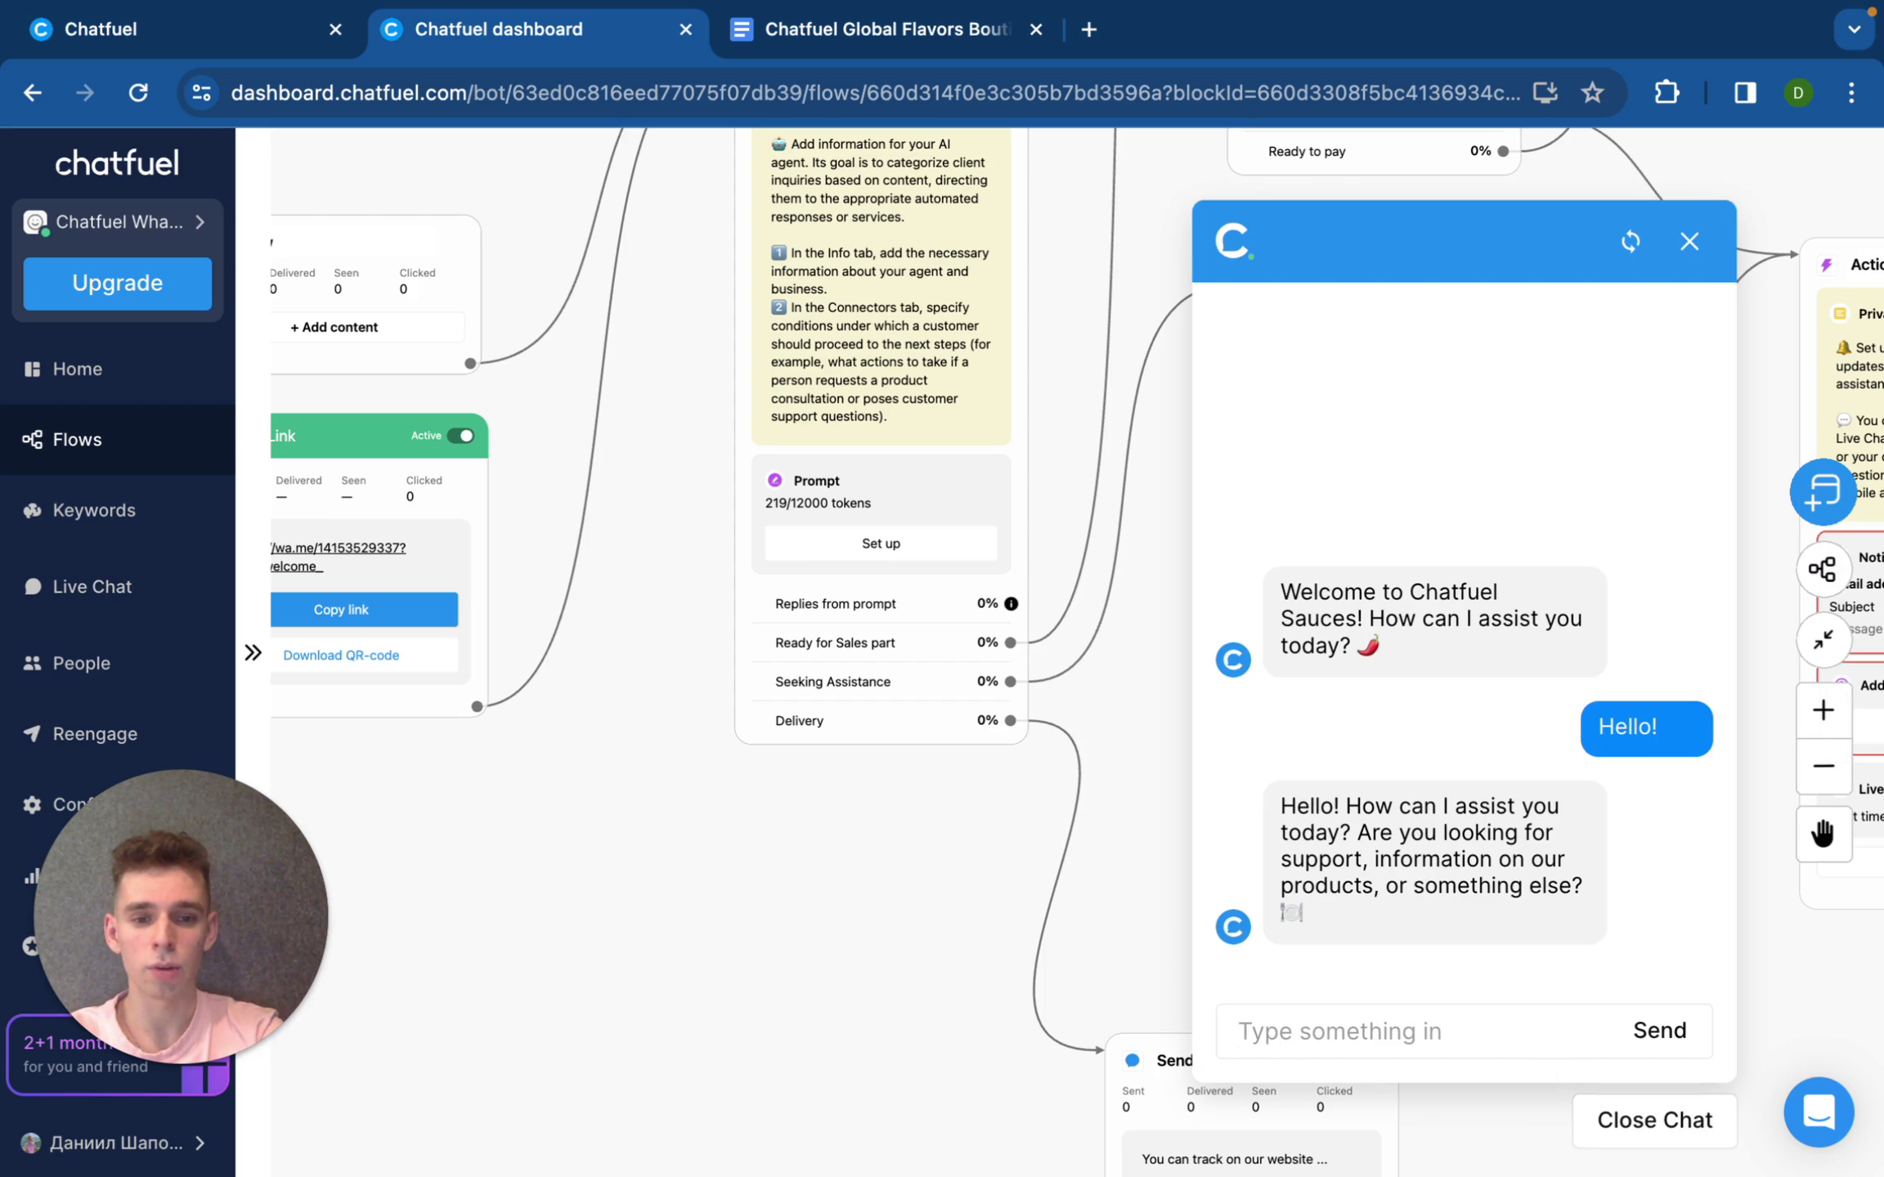
pyautogui.write('I have some ')
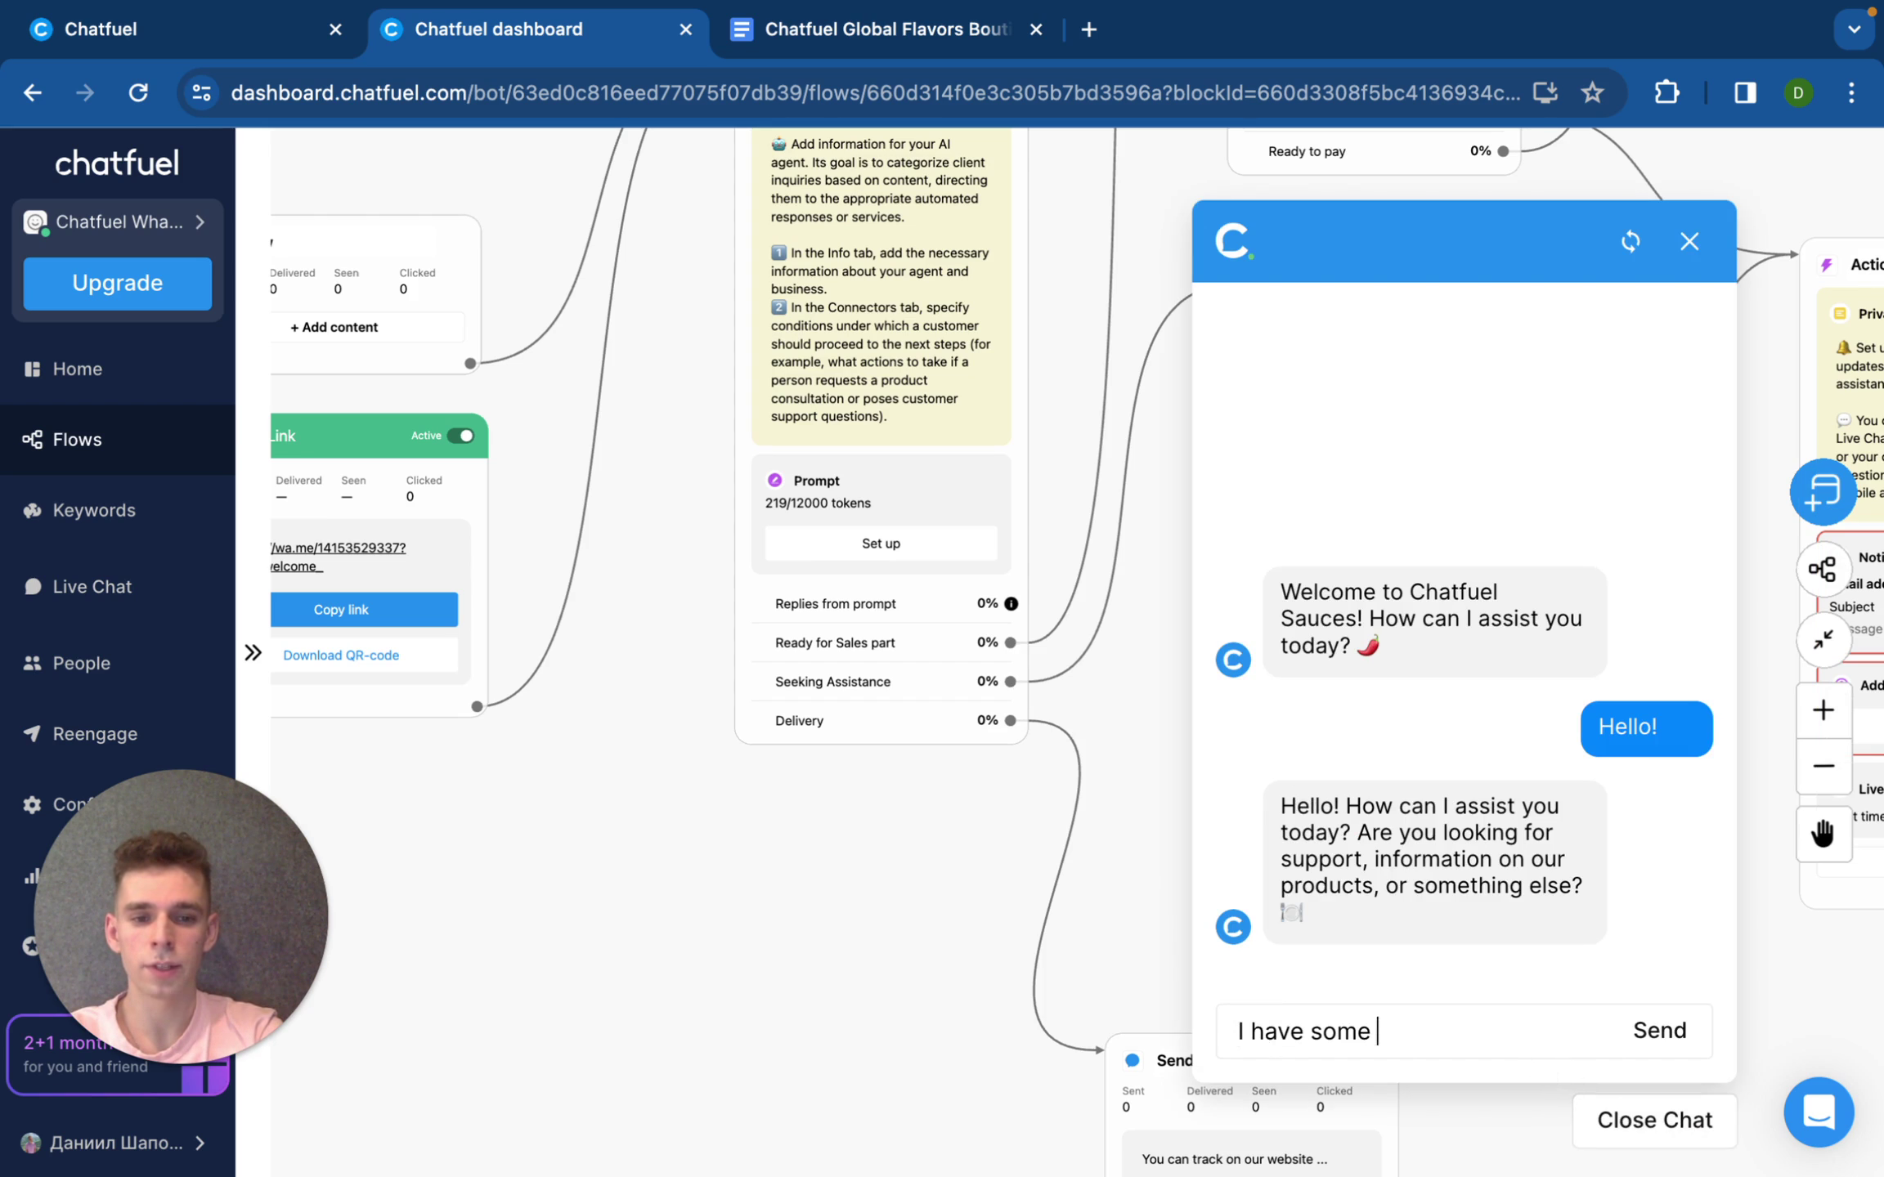
pyautogui.write('issues wit')
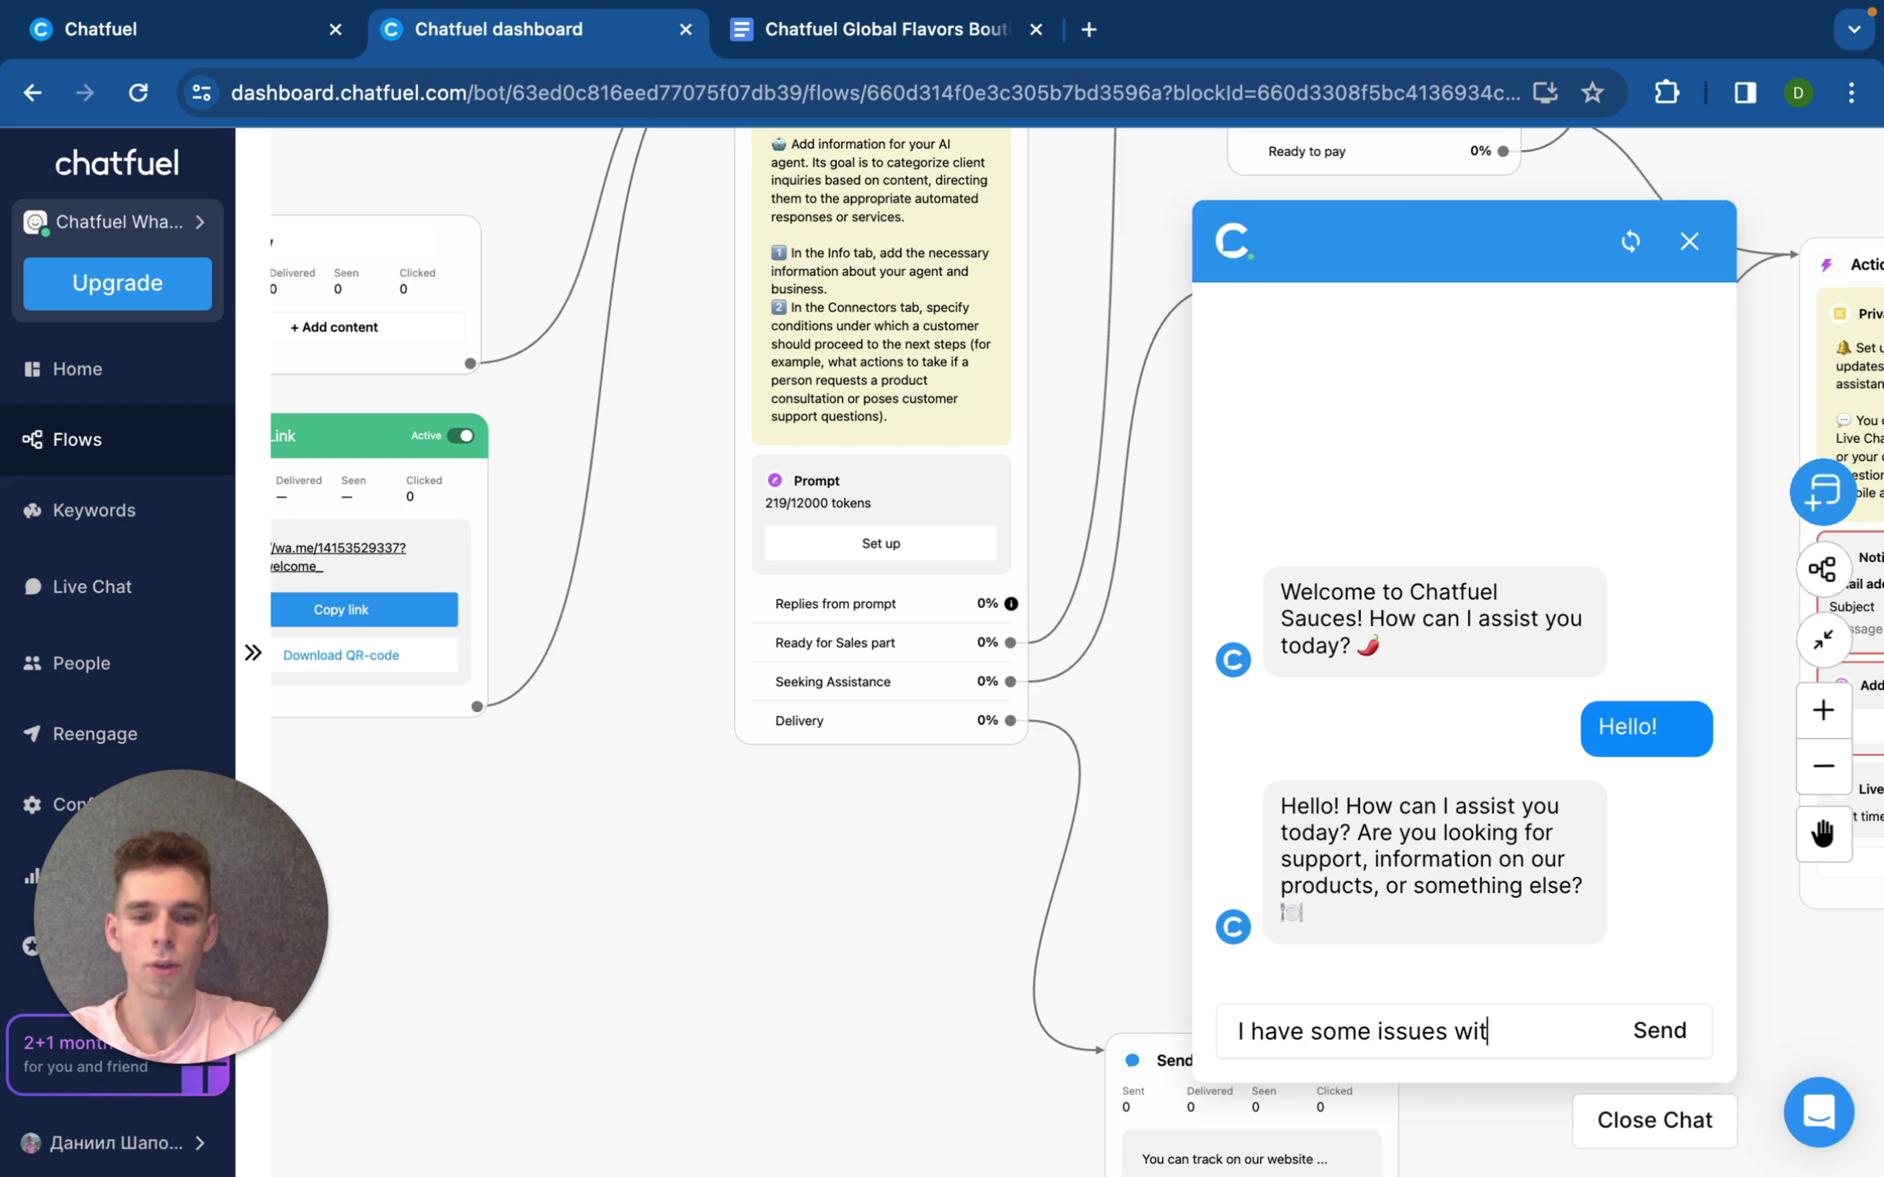
pyautogui.write('h the deliver')
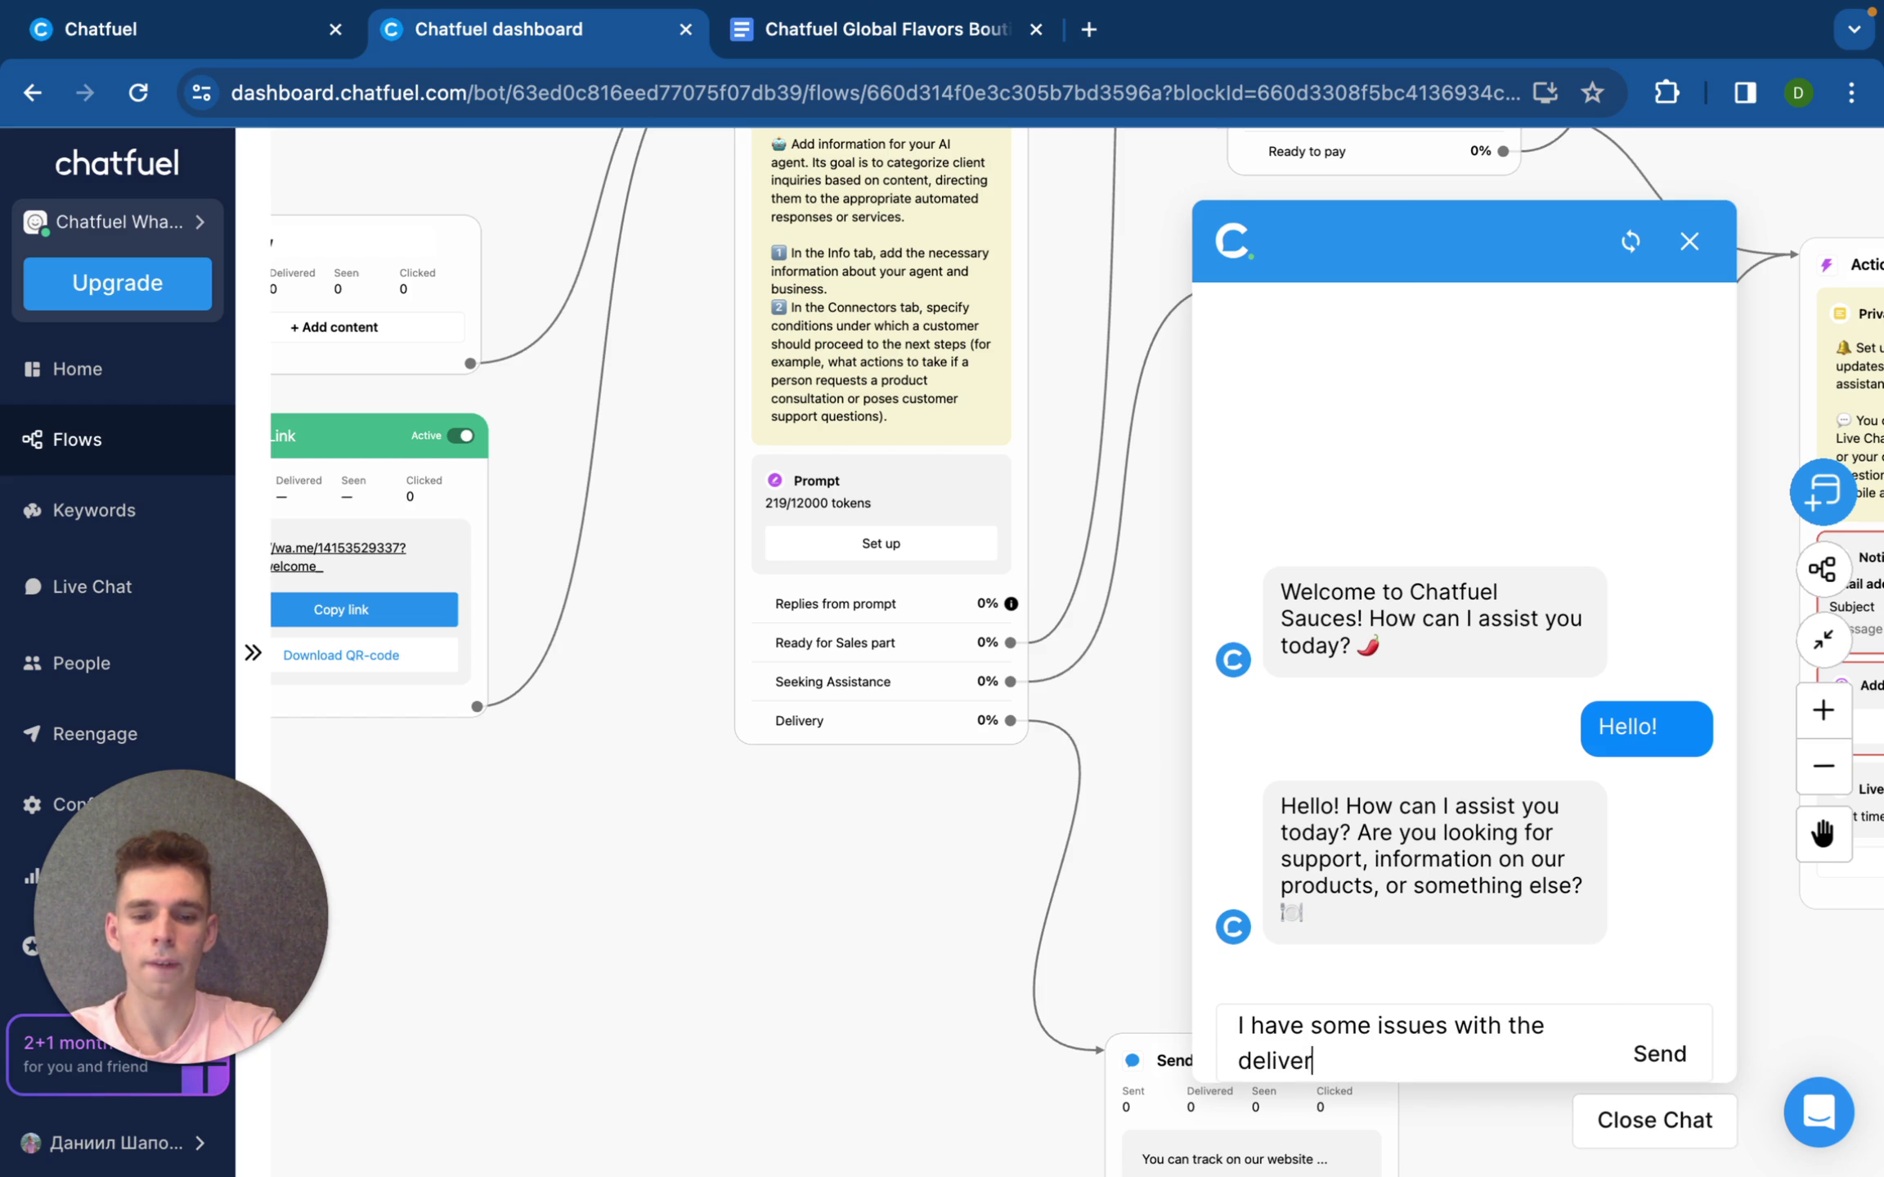
pyautogui.write('y')
pyautogui.press('Return')
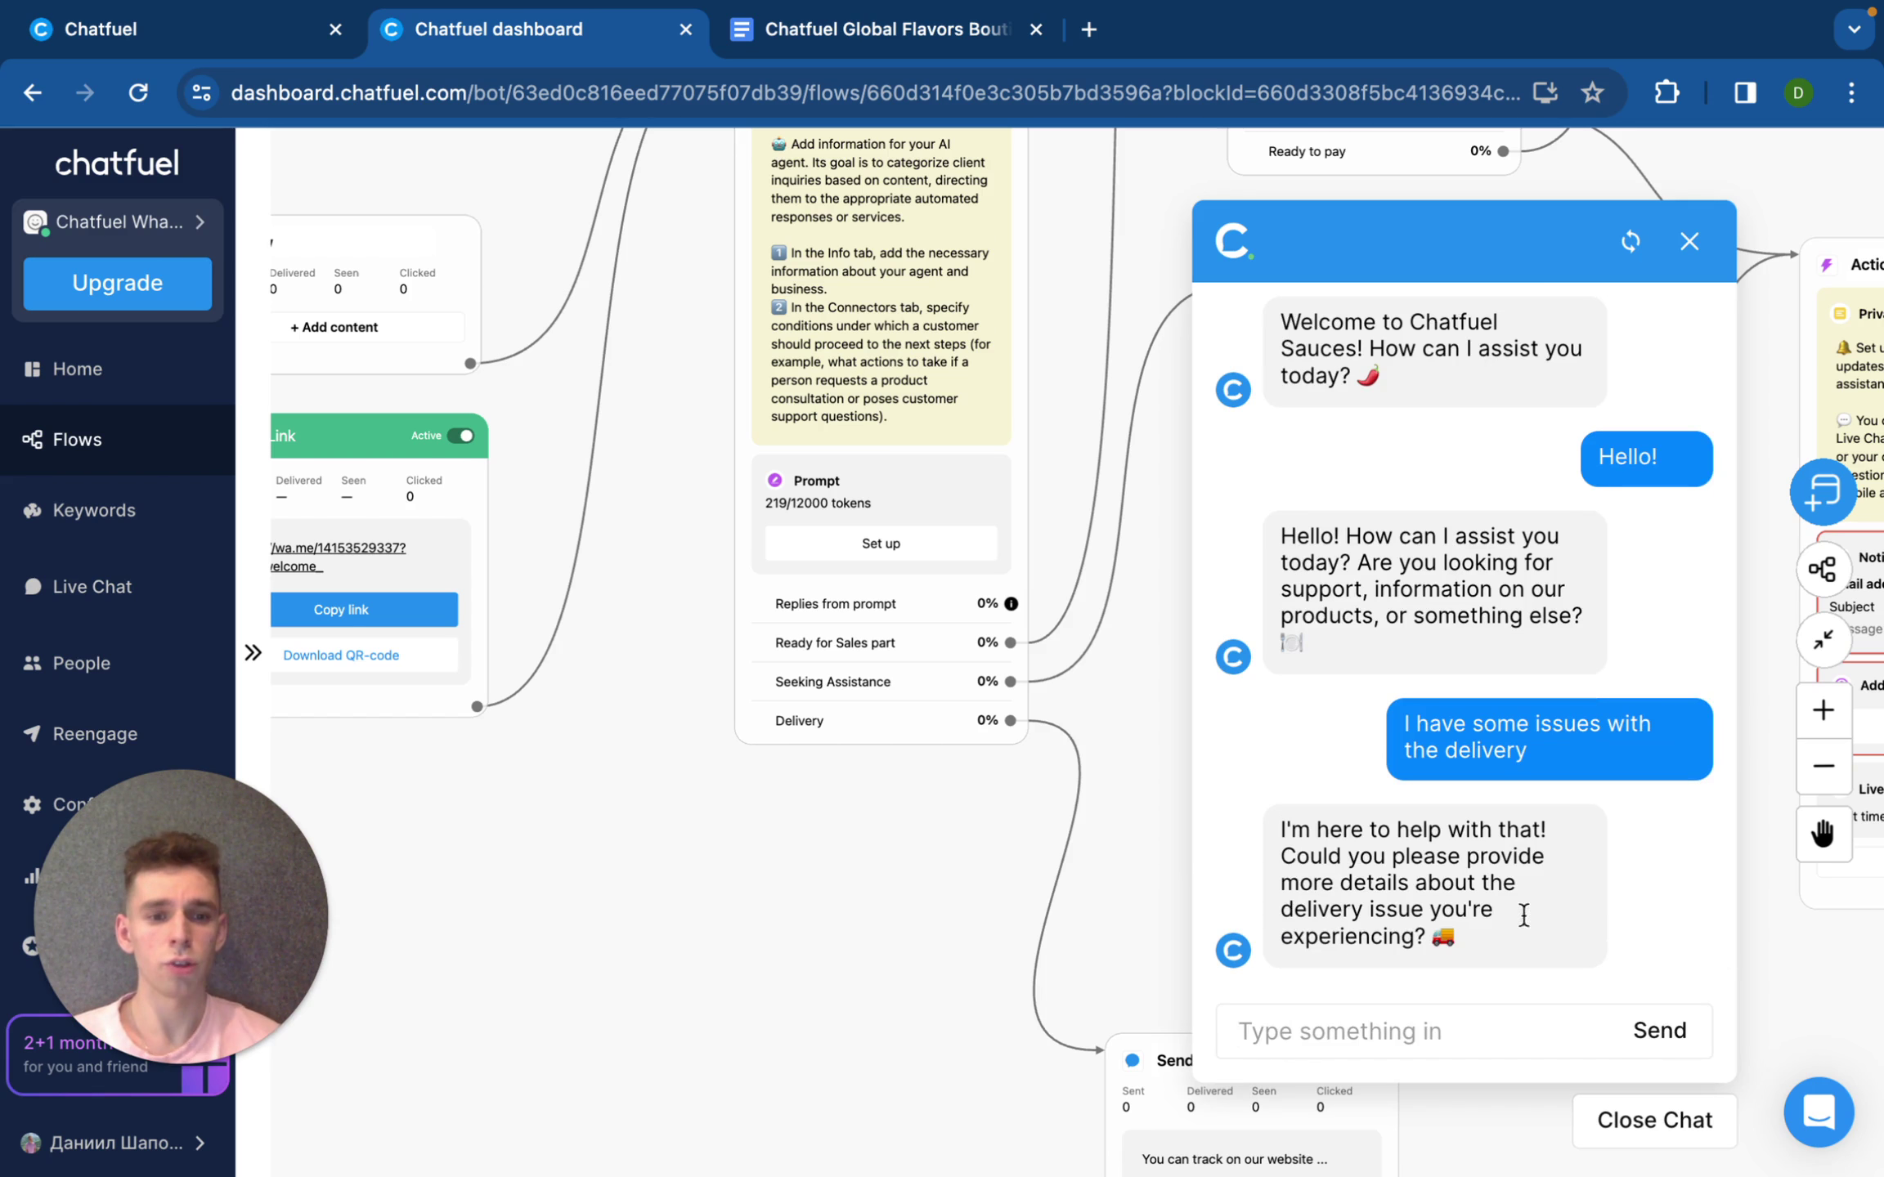
# Step: Reply 'Yes. my order is late. where i can track it?' to get the tracking answer
pyautogui.moveTo(1359, 859); pyautogui.dragTo(1580, 860)
pyautogui.click(1461, 1026)
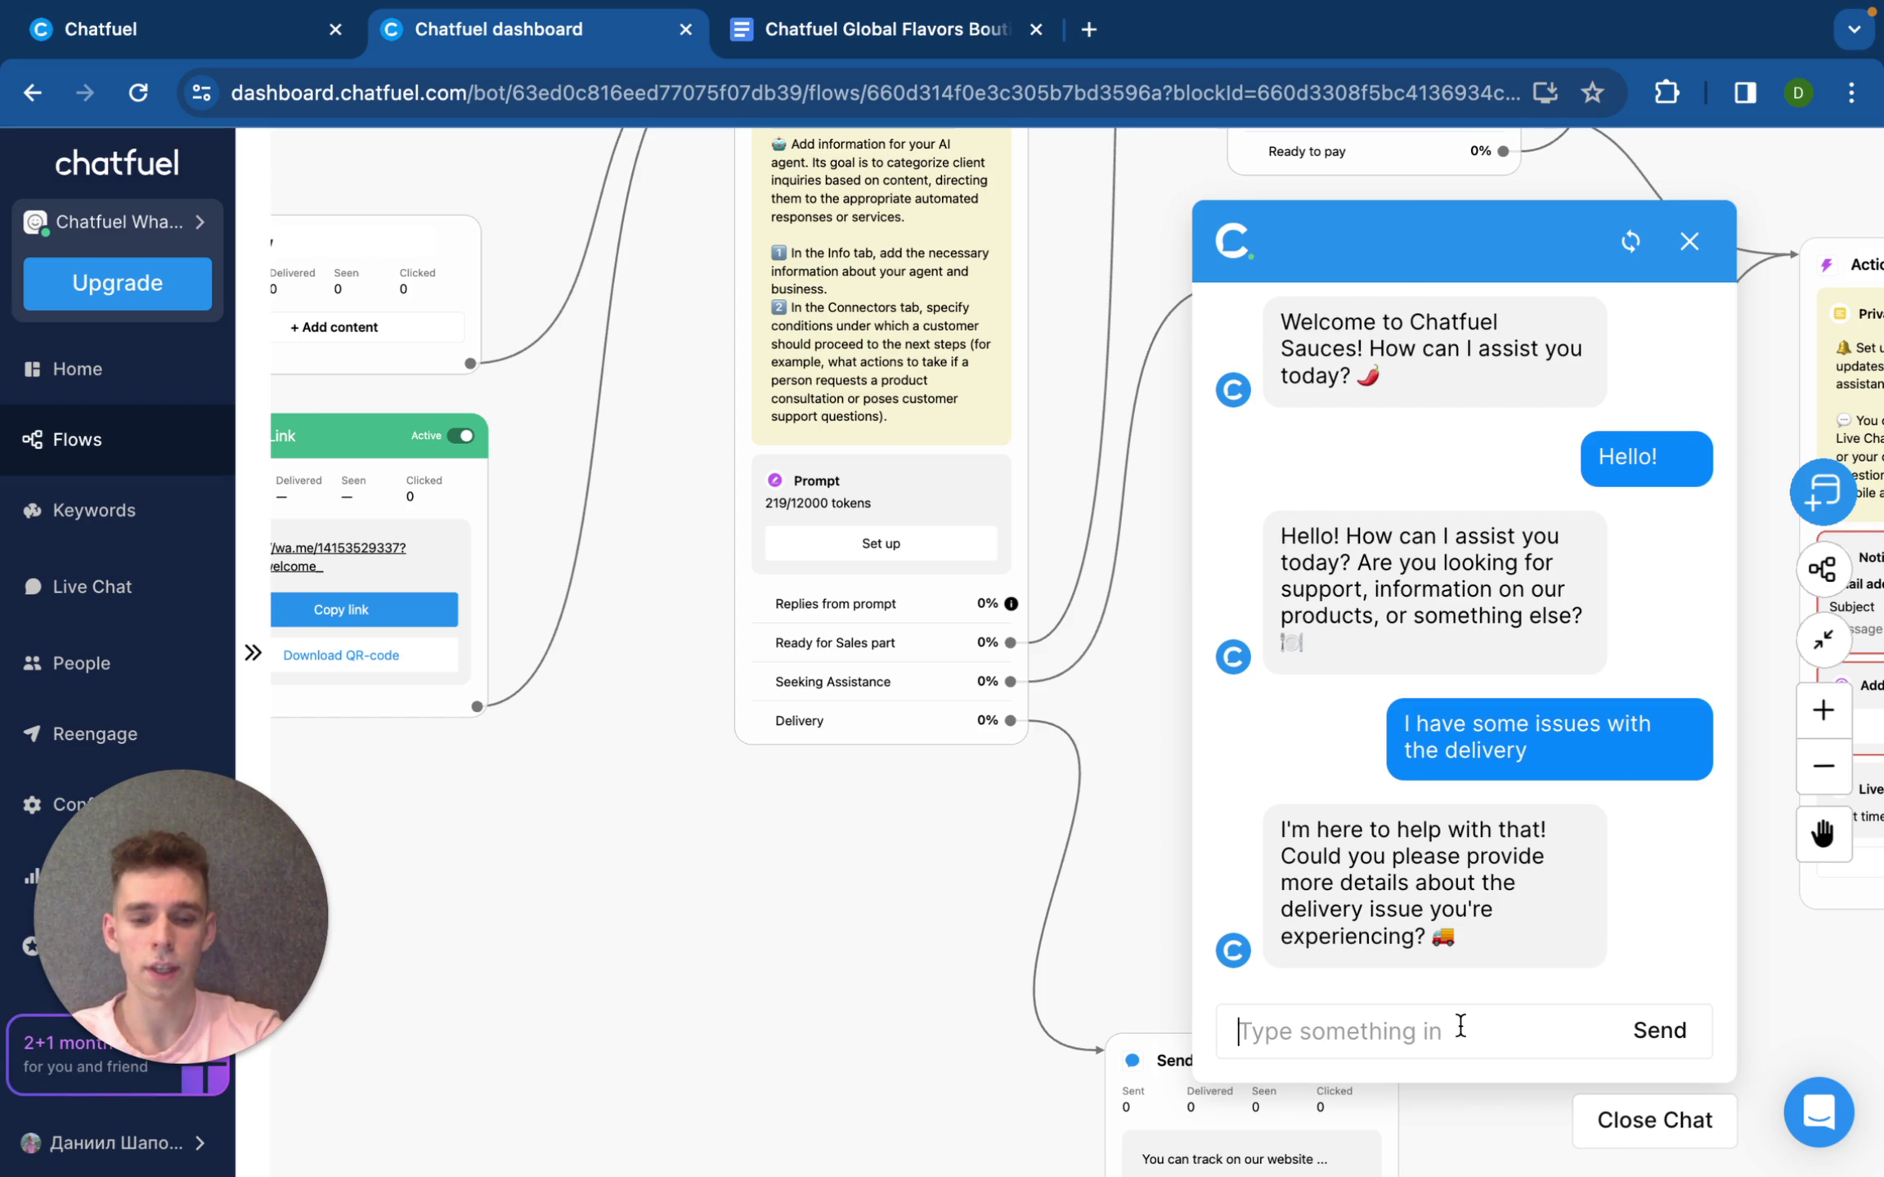
pyautogui.write('Yes. ')
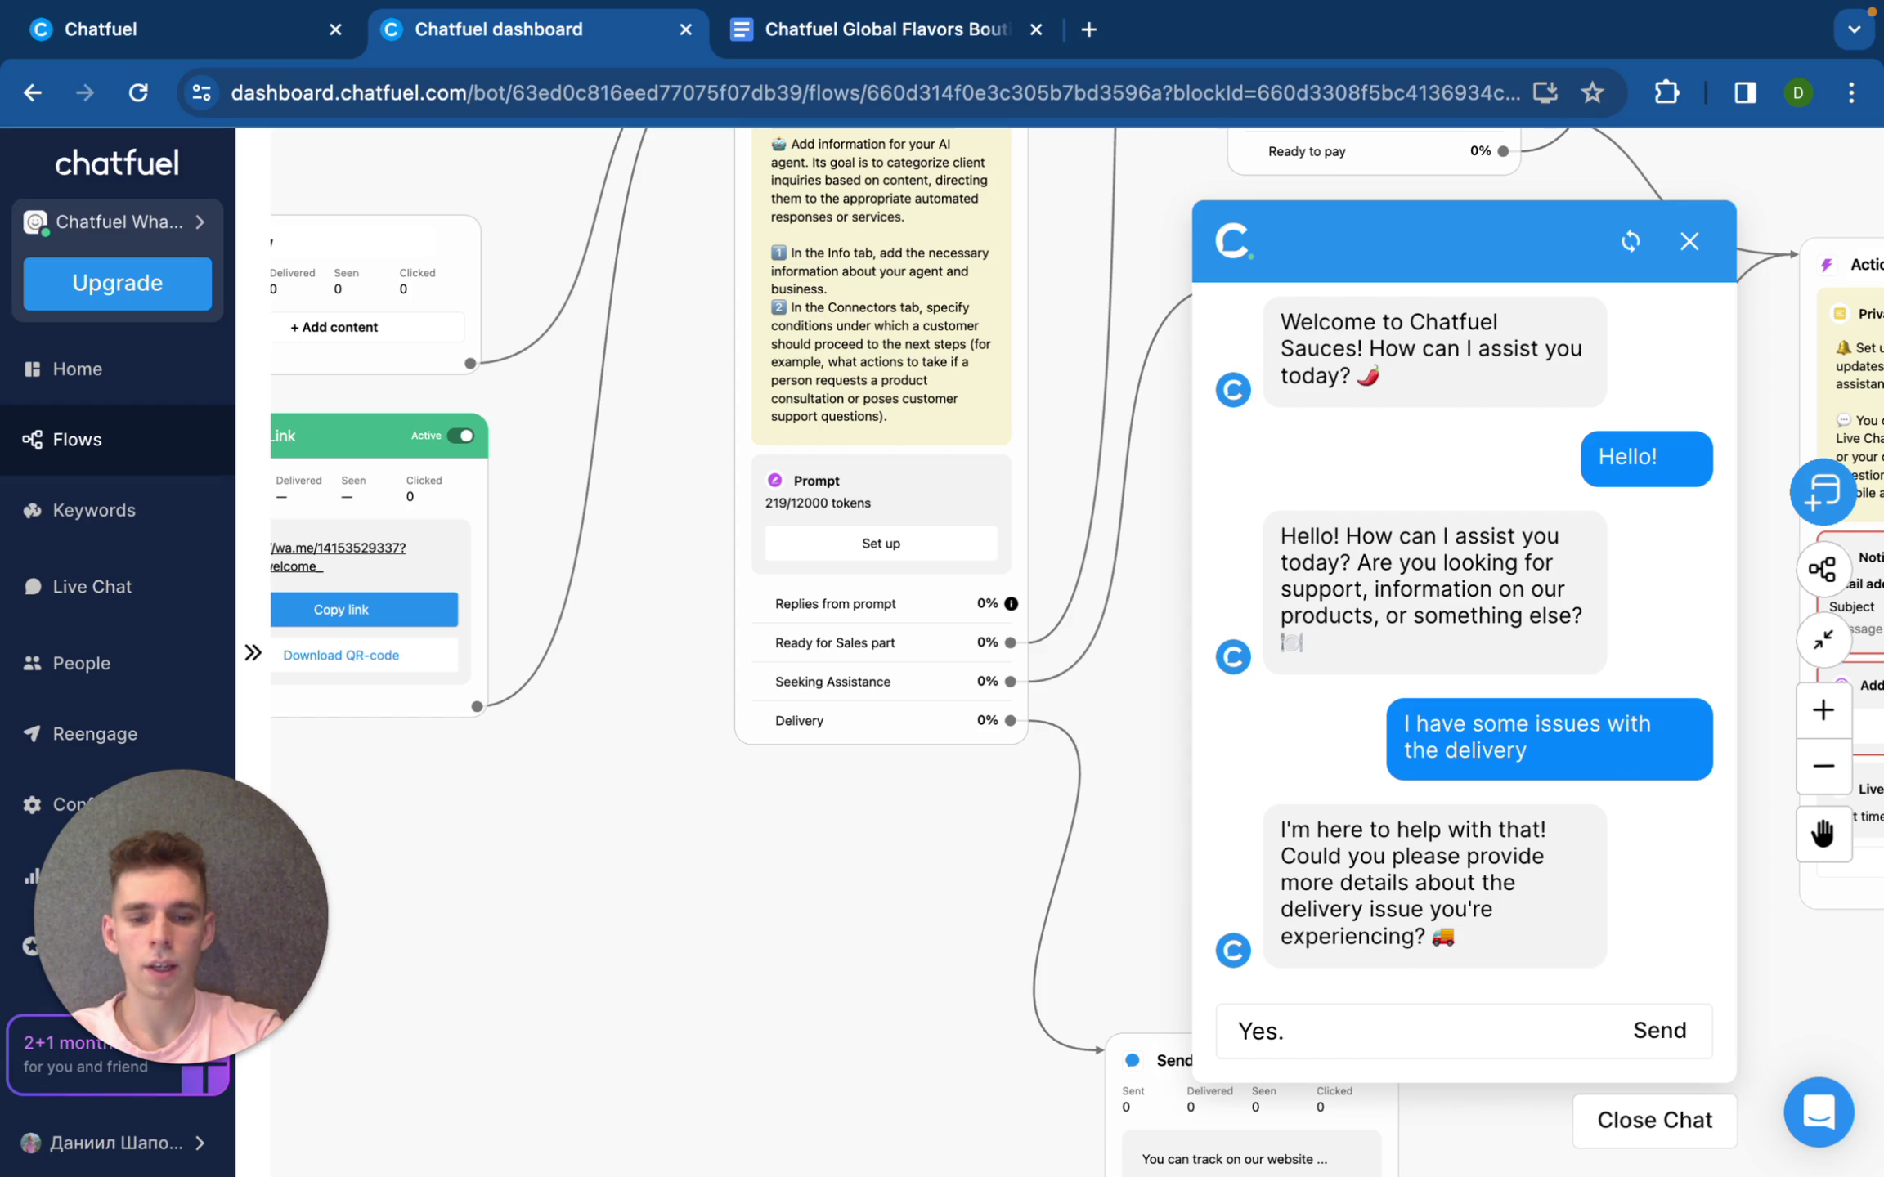
pyautogui.write('my order is ')
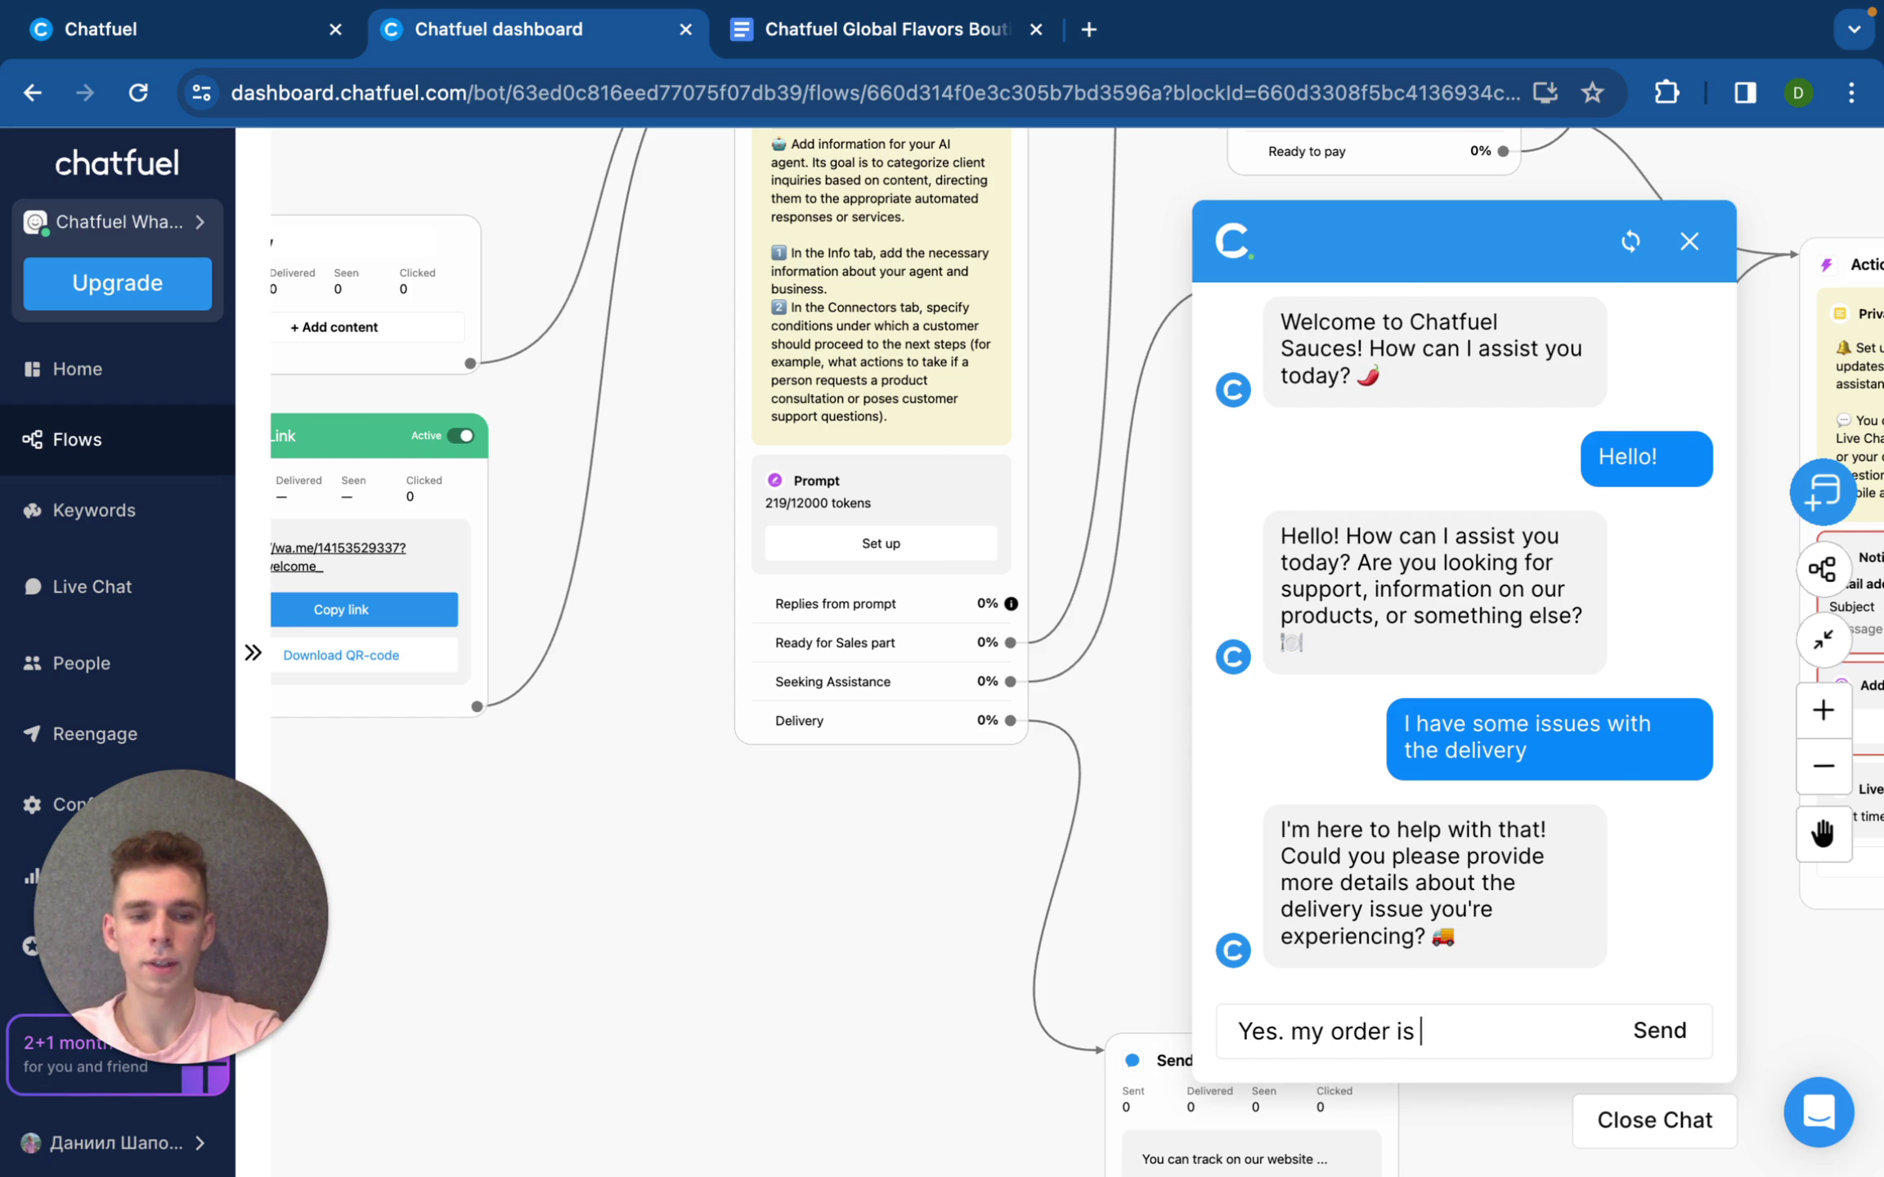
pyautogui.write('late. where ')
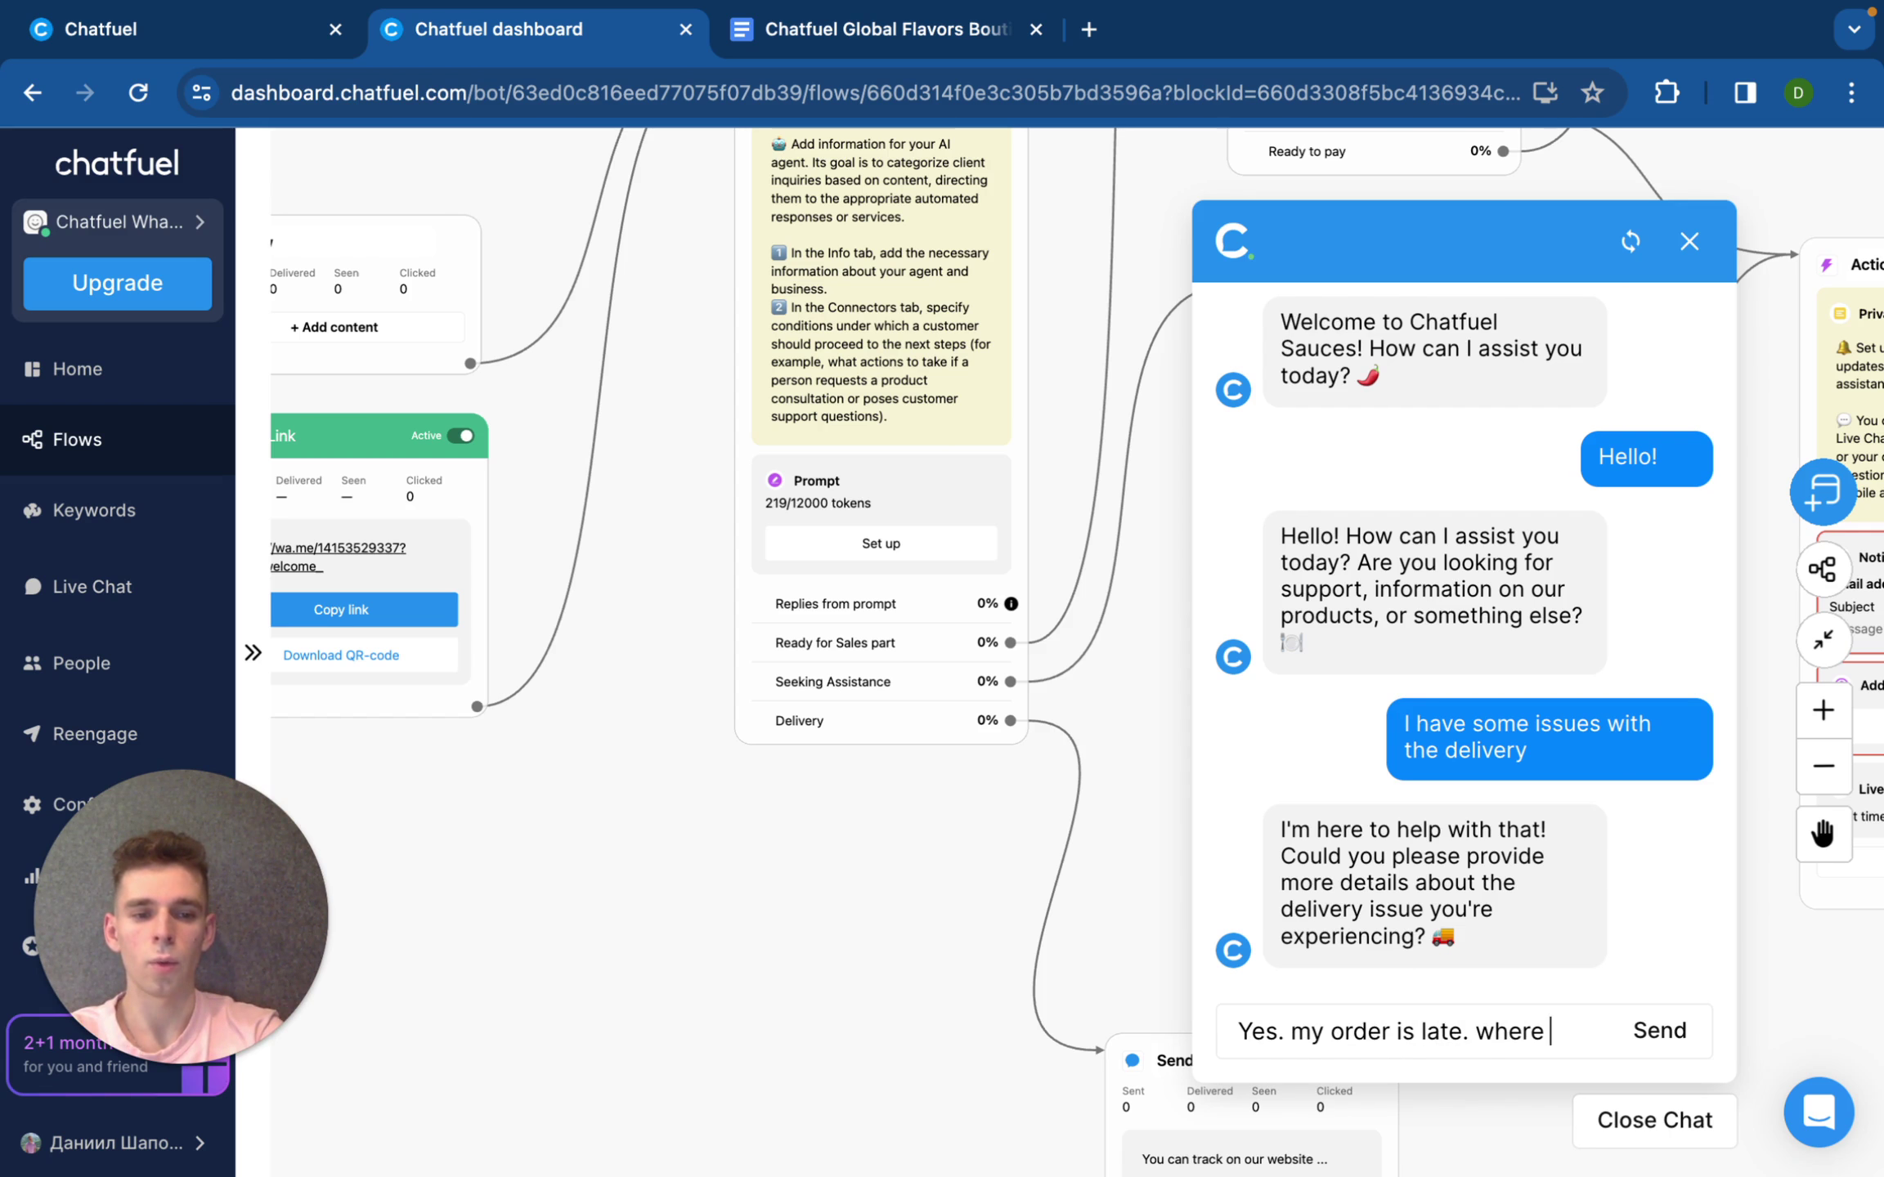
pyautogui.write('i can track it')
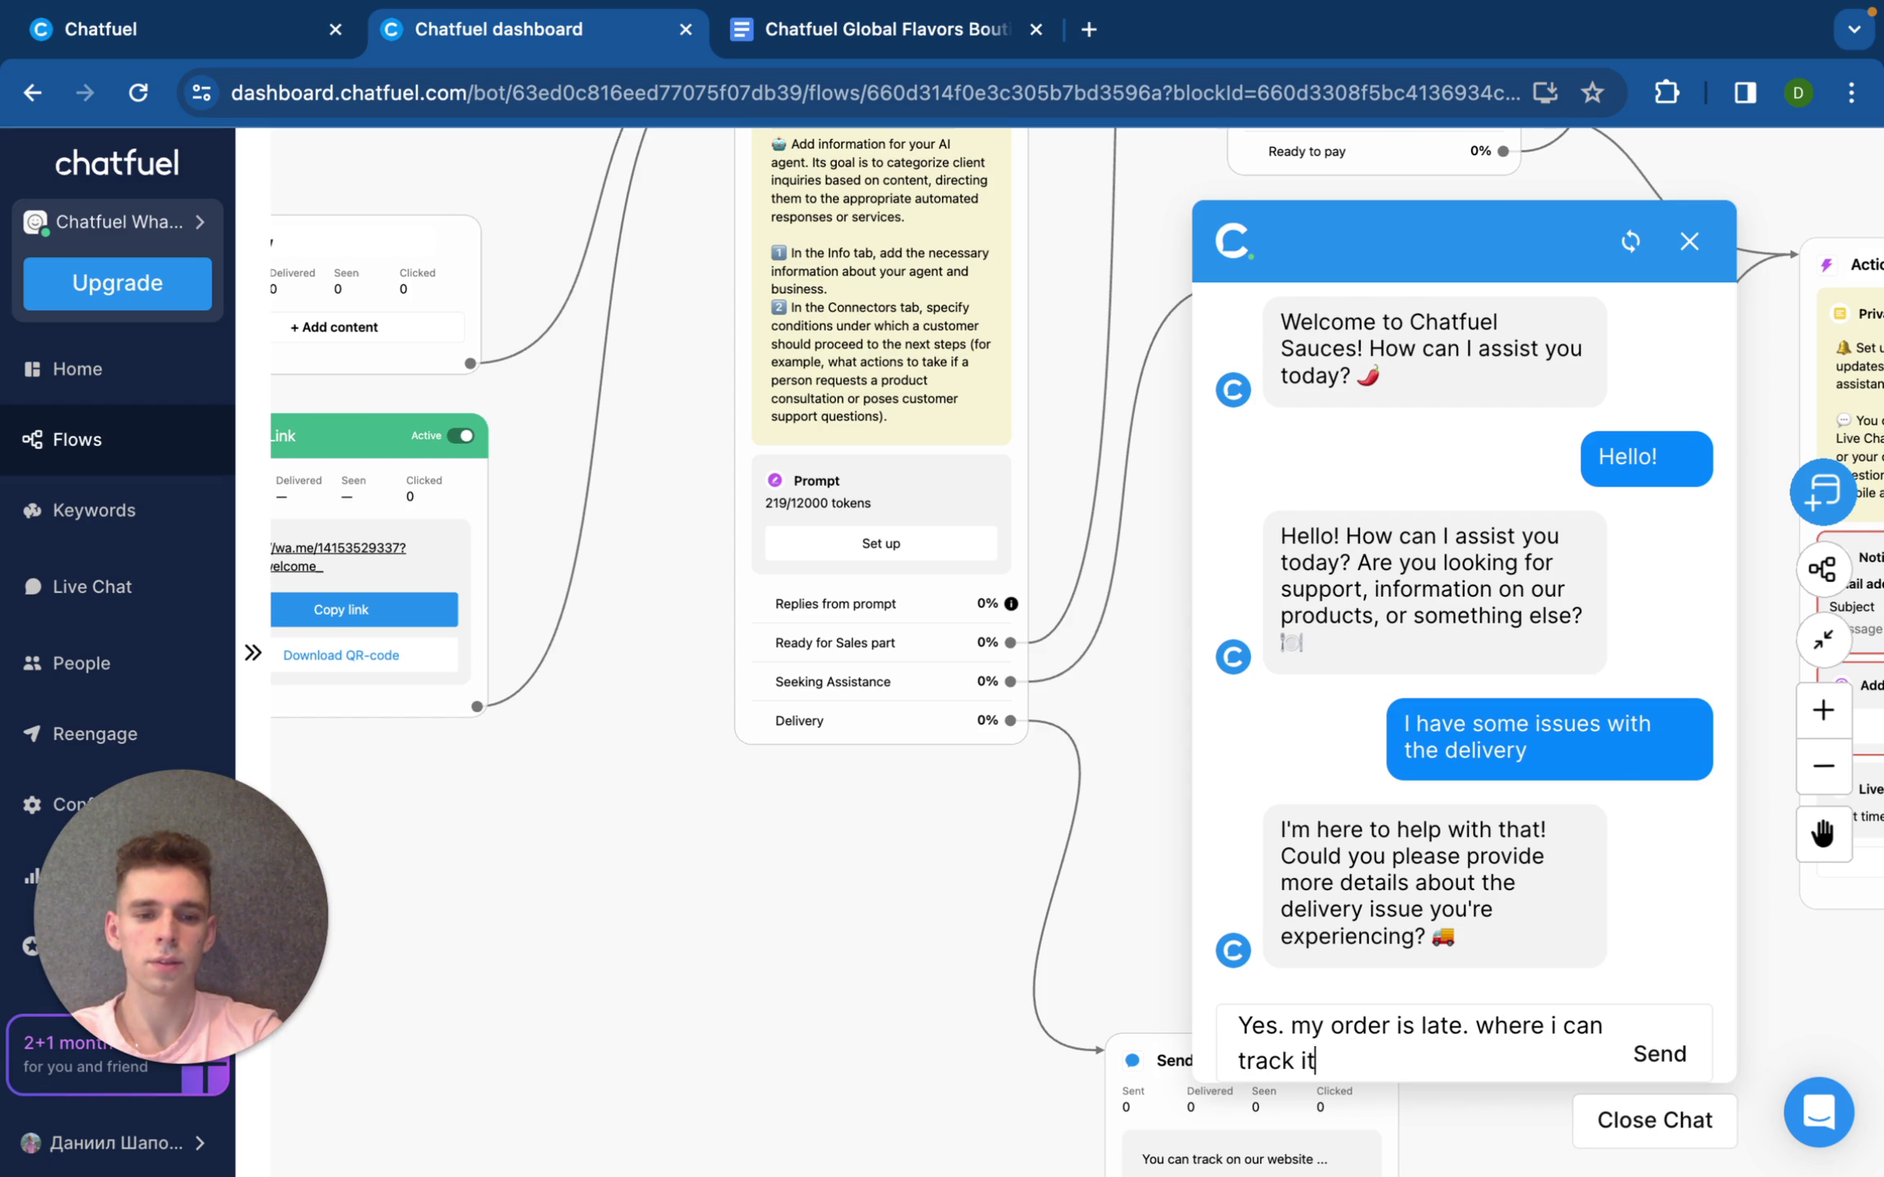
pyautogui.write('?')
pyautogui.press('Return')
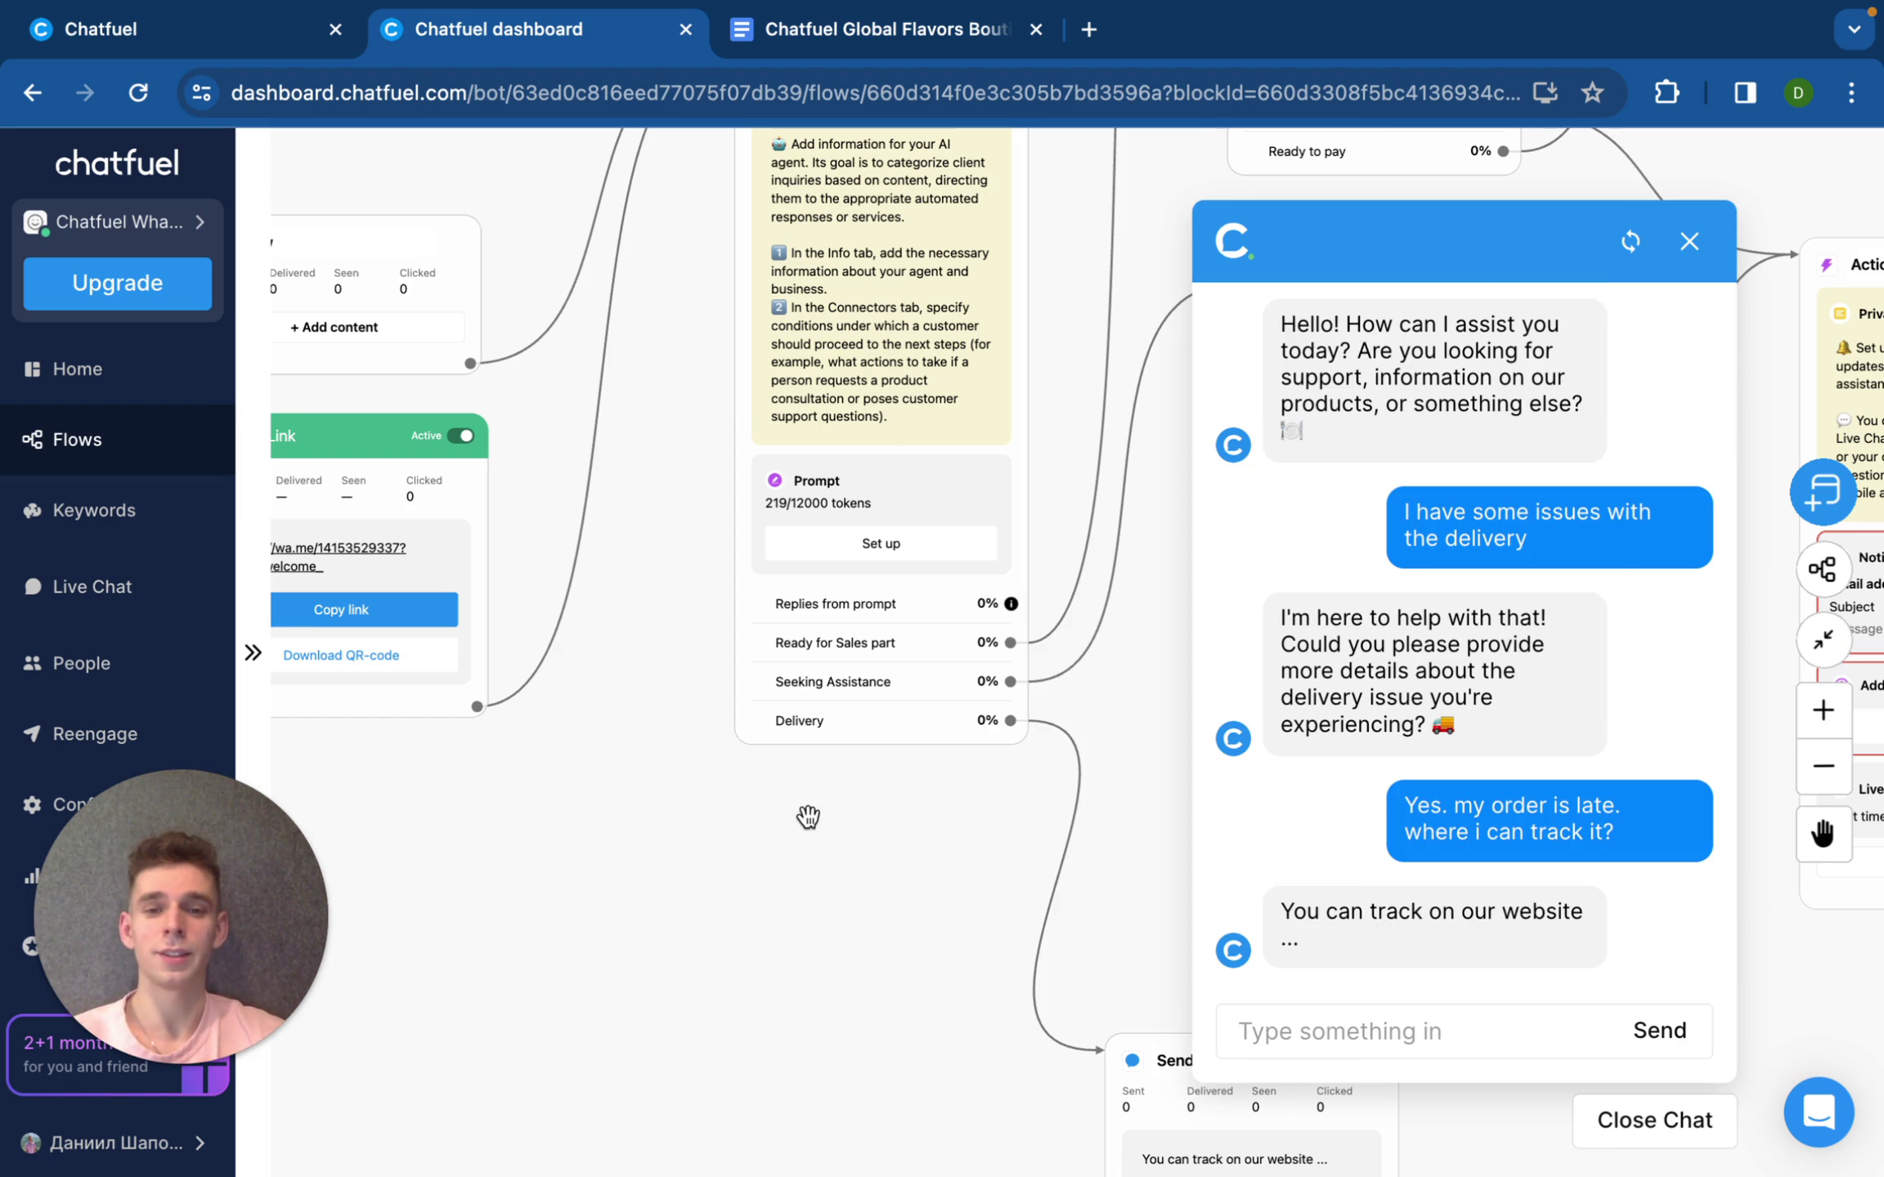
# Step: Check Inquiry classification's connector conditions, then close the panel and test chat
pyautogui.click(832, 474)
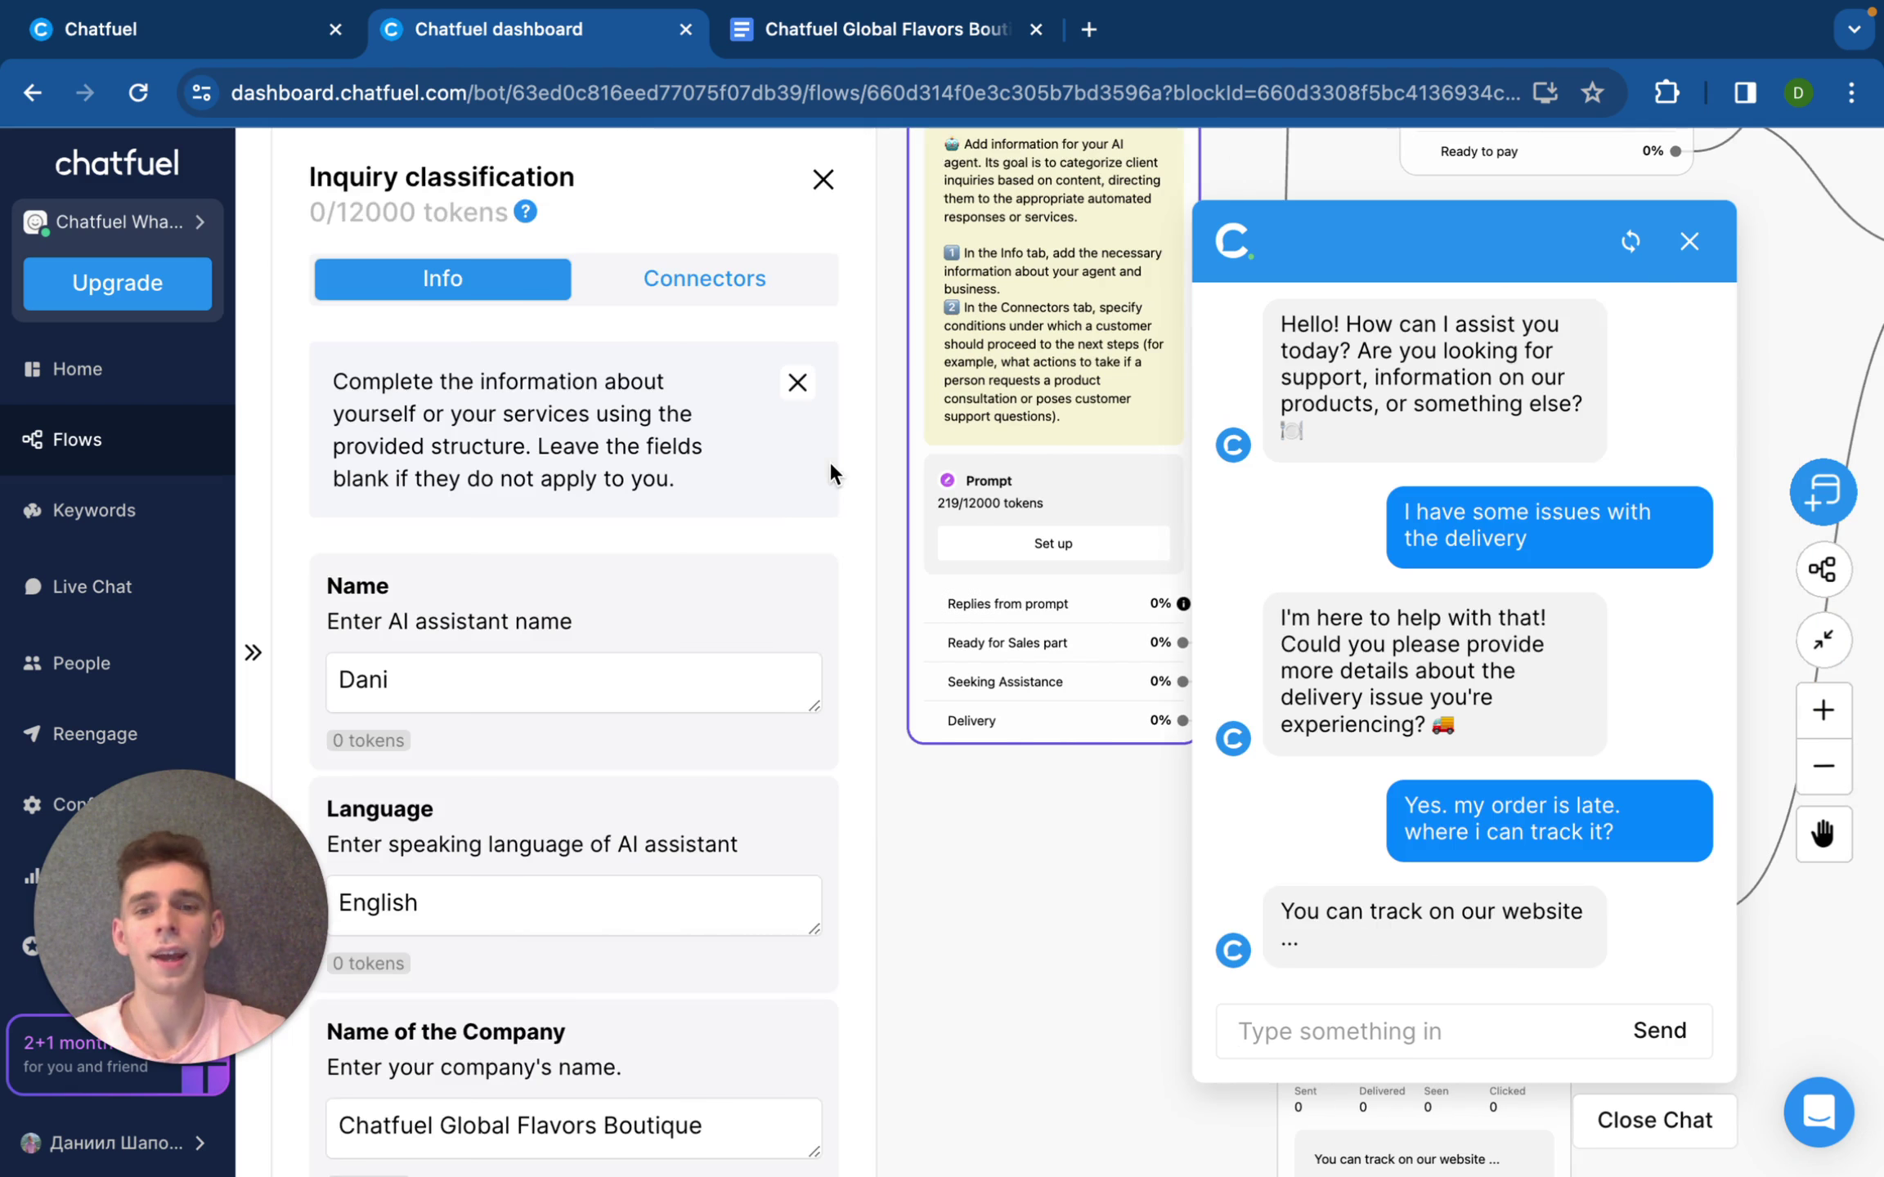
pyautogui.click(711, 294)
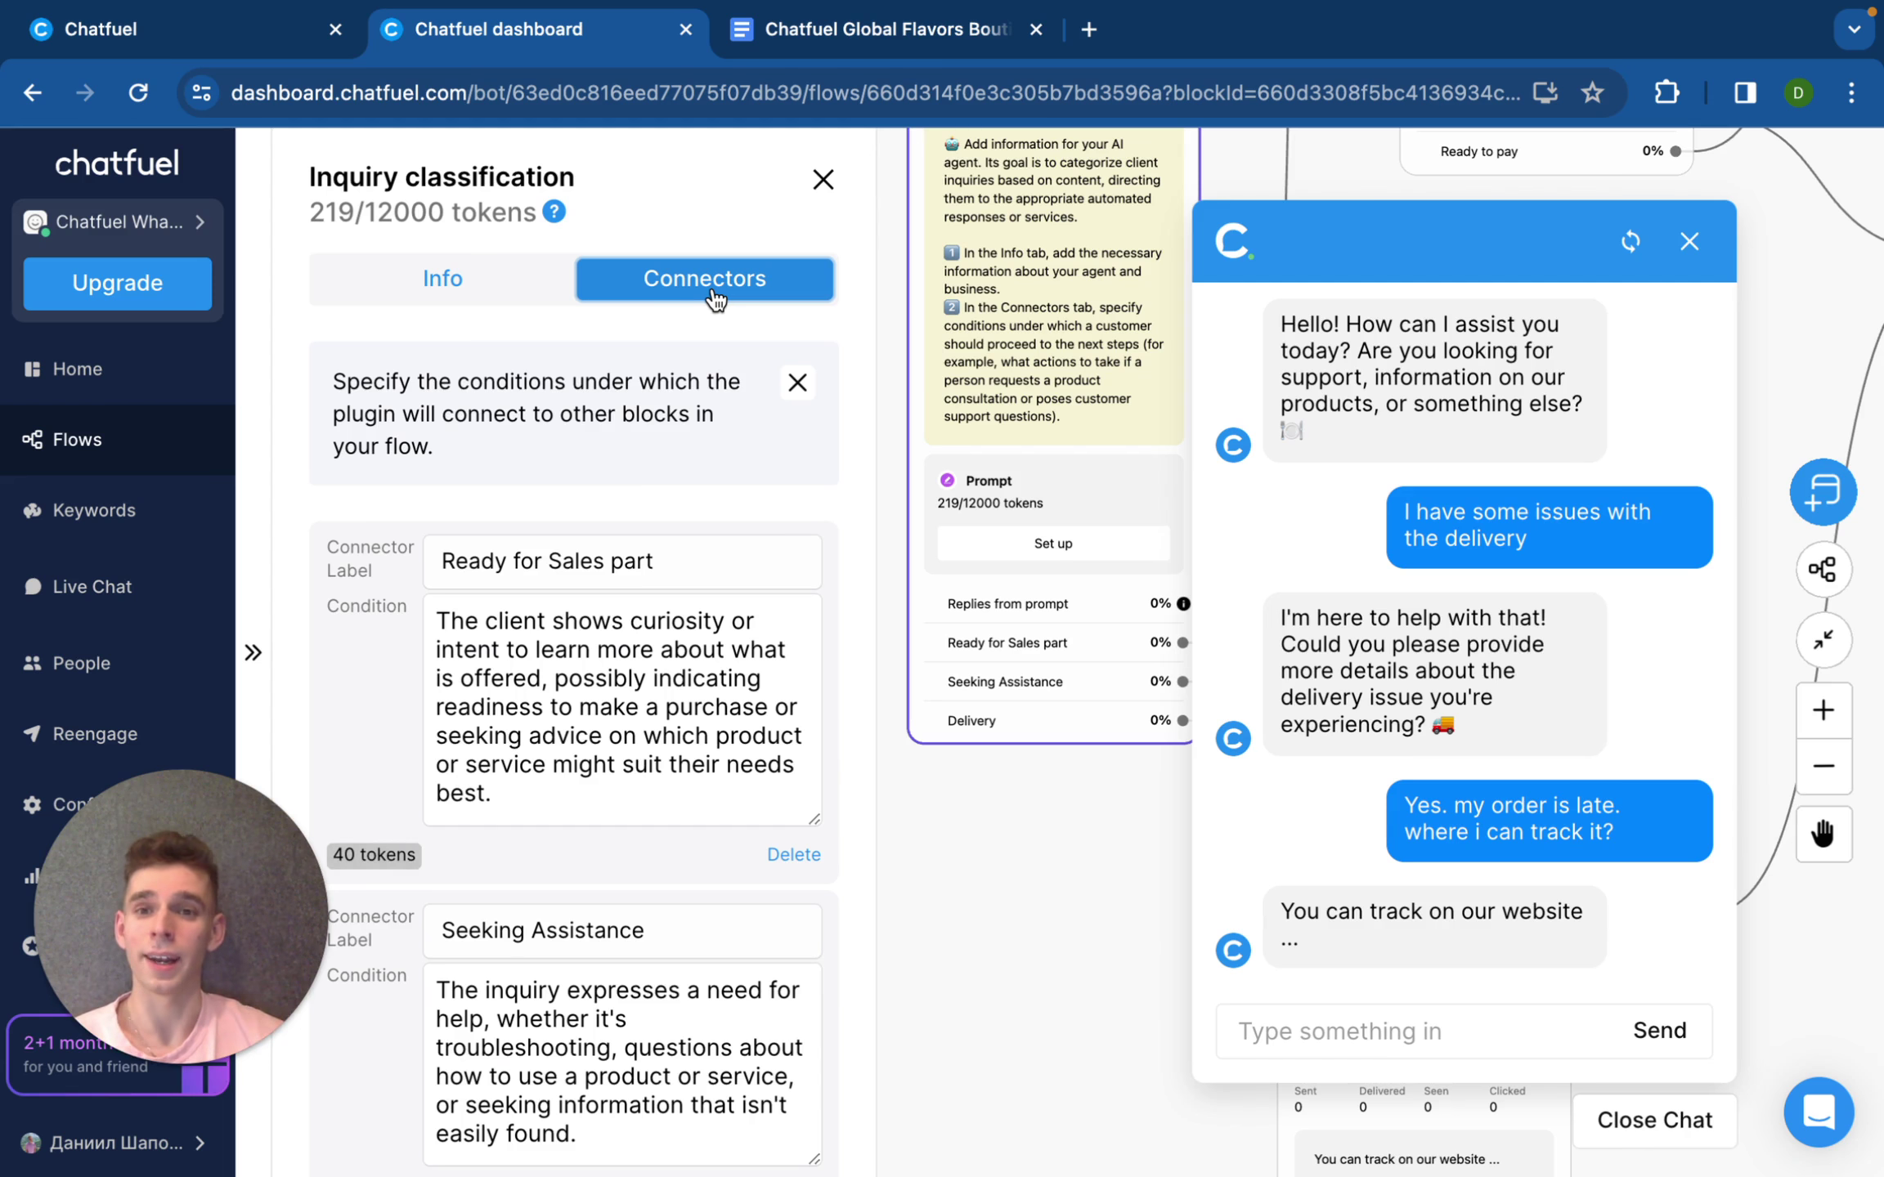
pyautogui.click(983, 992)
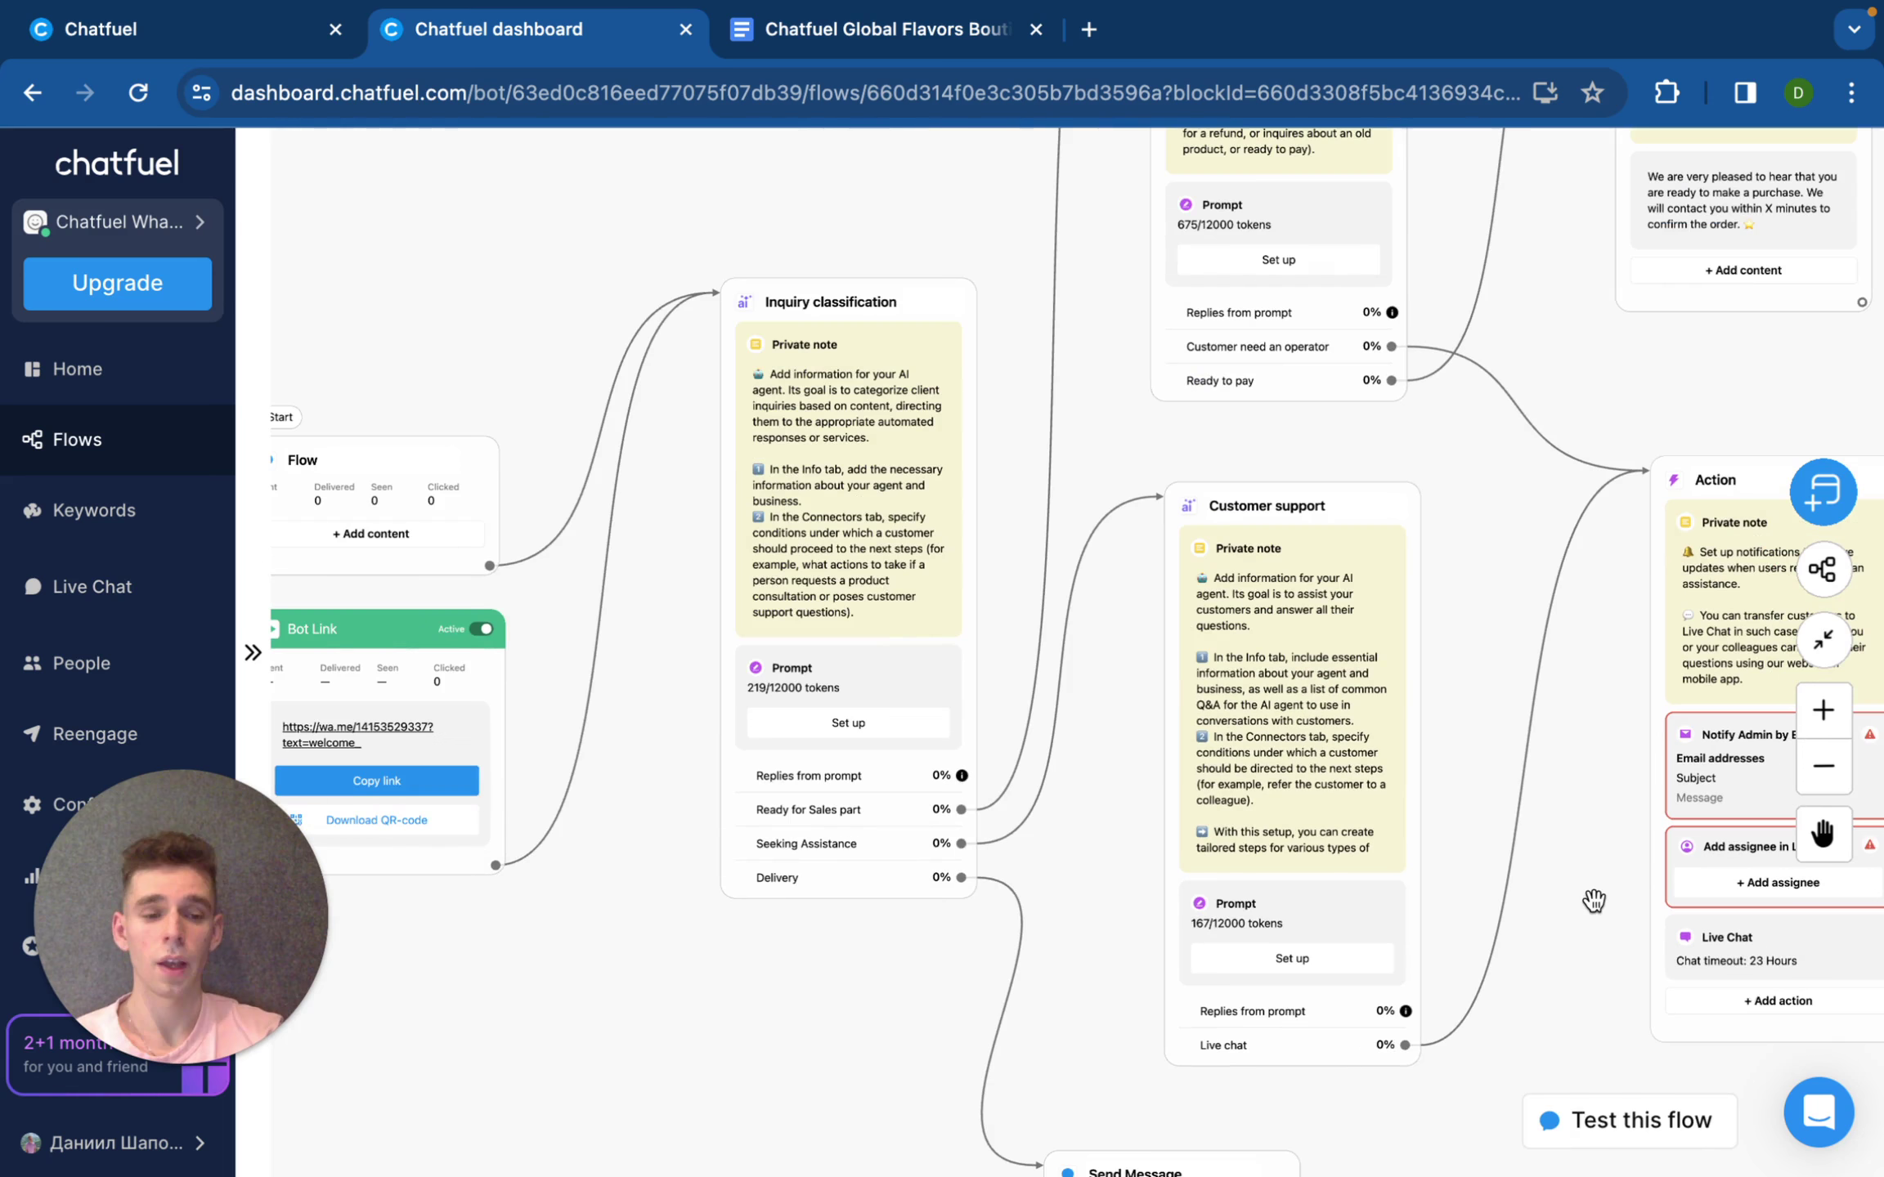